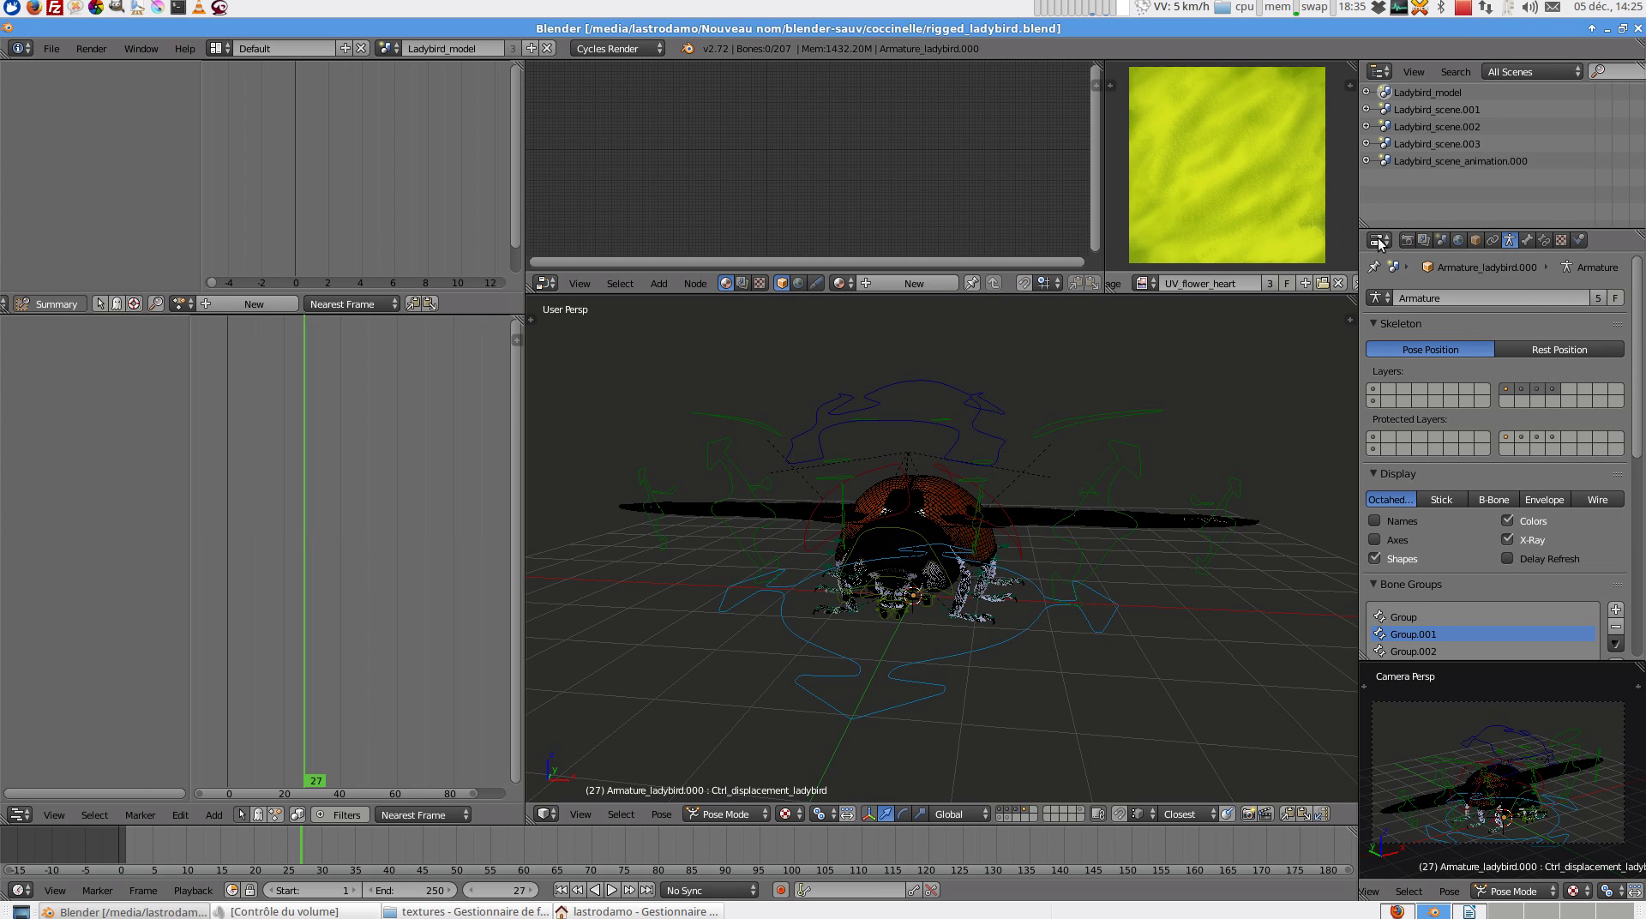
- View the ladybird rig from the side and choose Ladybird_model as the active scene
middle_click_drag(1140, 610, 1073, 653)
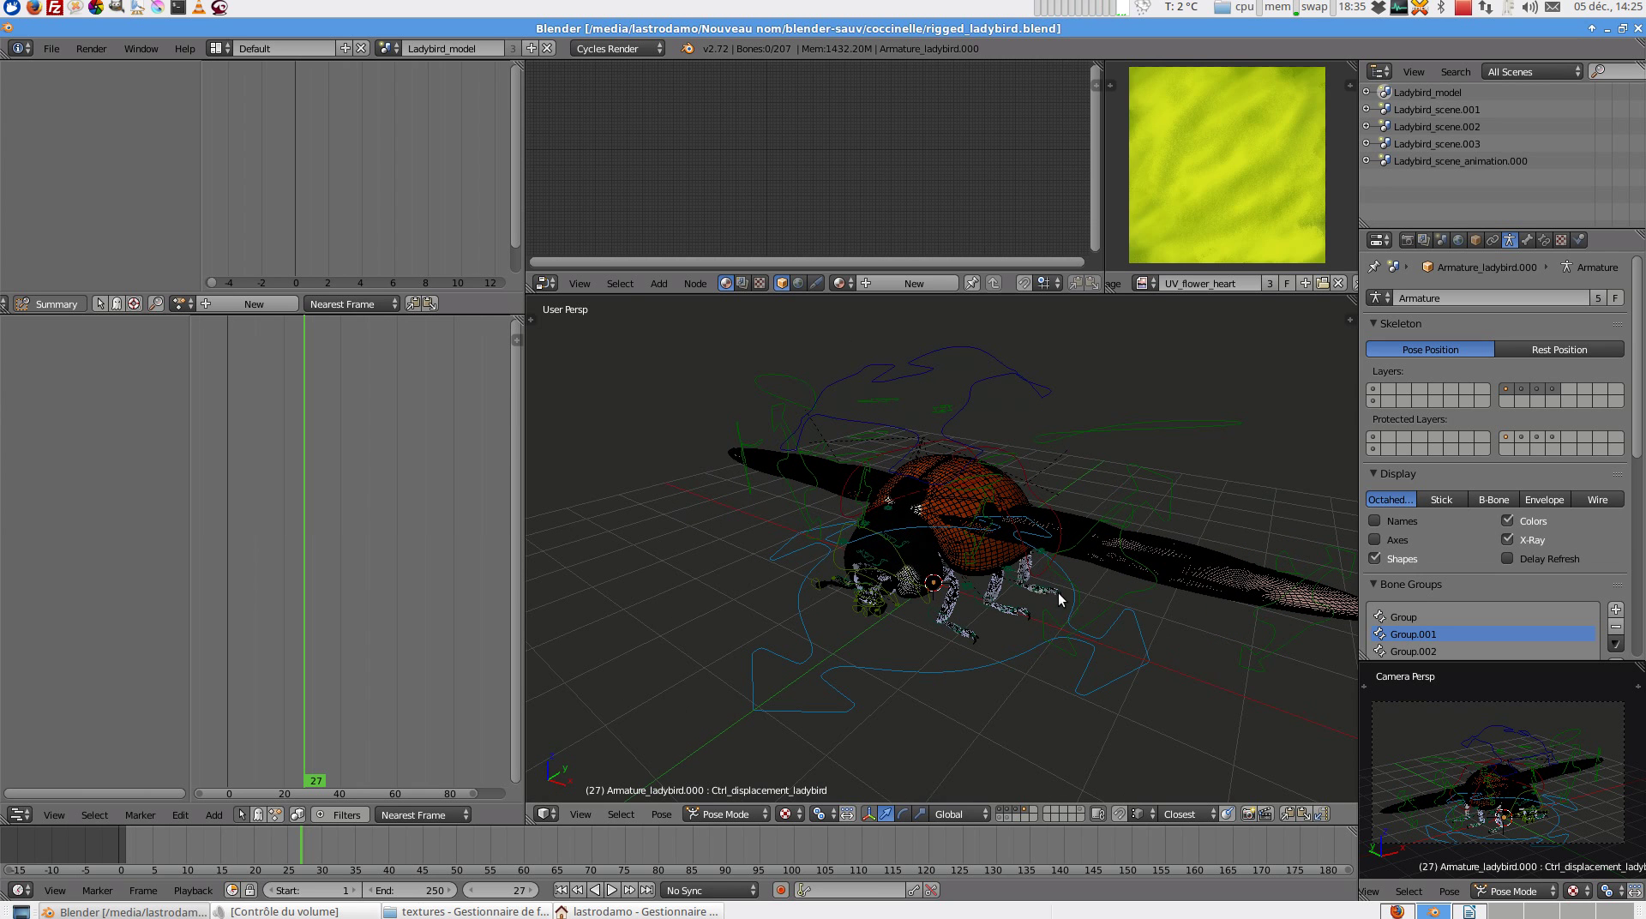
left_click(386, 47)
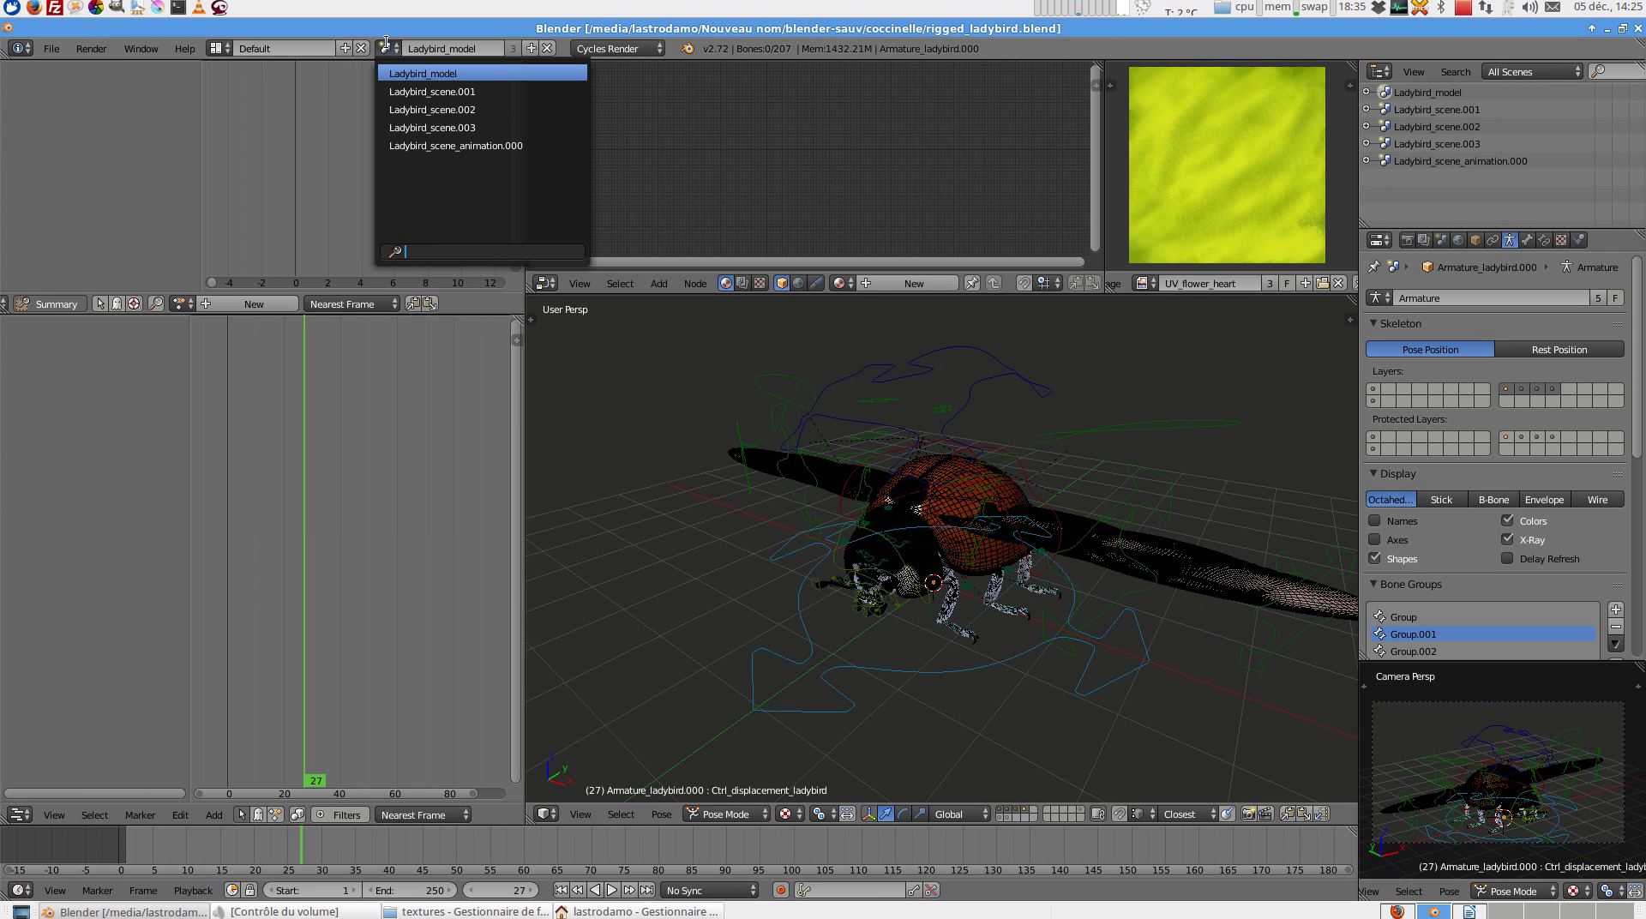
left_click(387, 43)
left_click(387, 43)
left_click(413, 75)
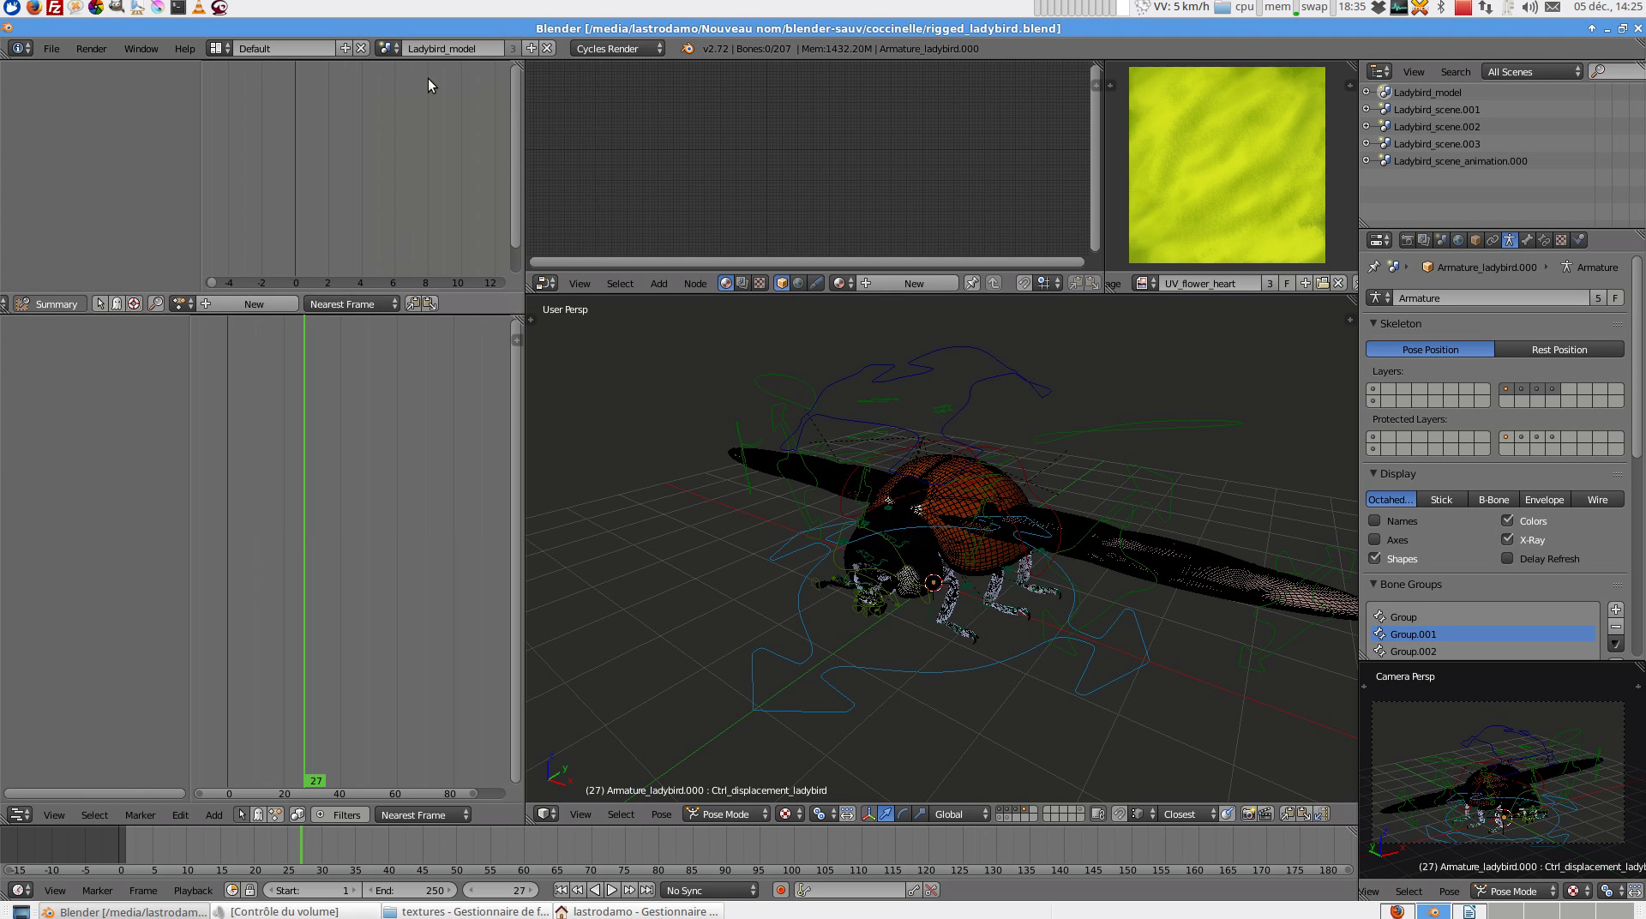
- Select the displacement control of the ladybird armature and extend the selection to all visible bones
right_click(1015, 653)
key("a")
key("a")
mouse_move(1033, 617)
middle_mouse_down()
mouse_move(1023, 599)
mouse_move(1041, 598)
middle_mouse_up()
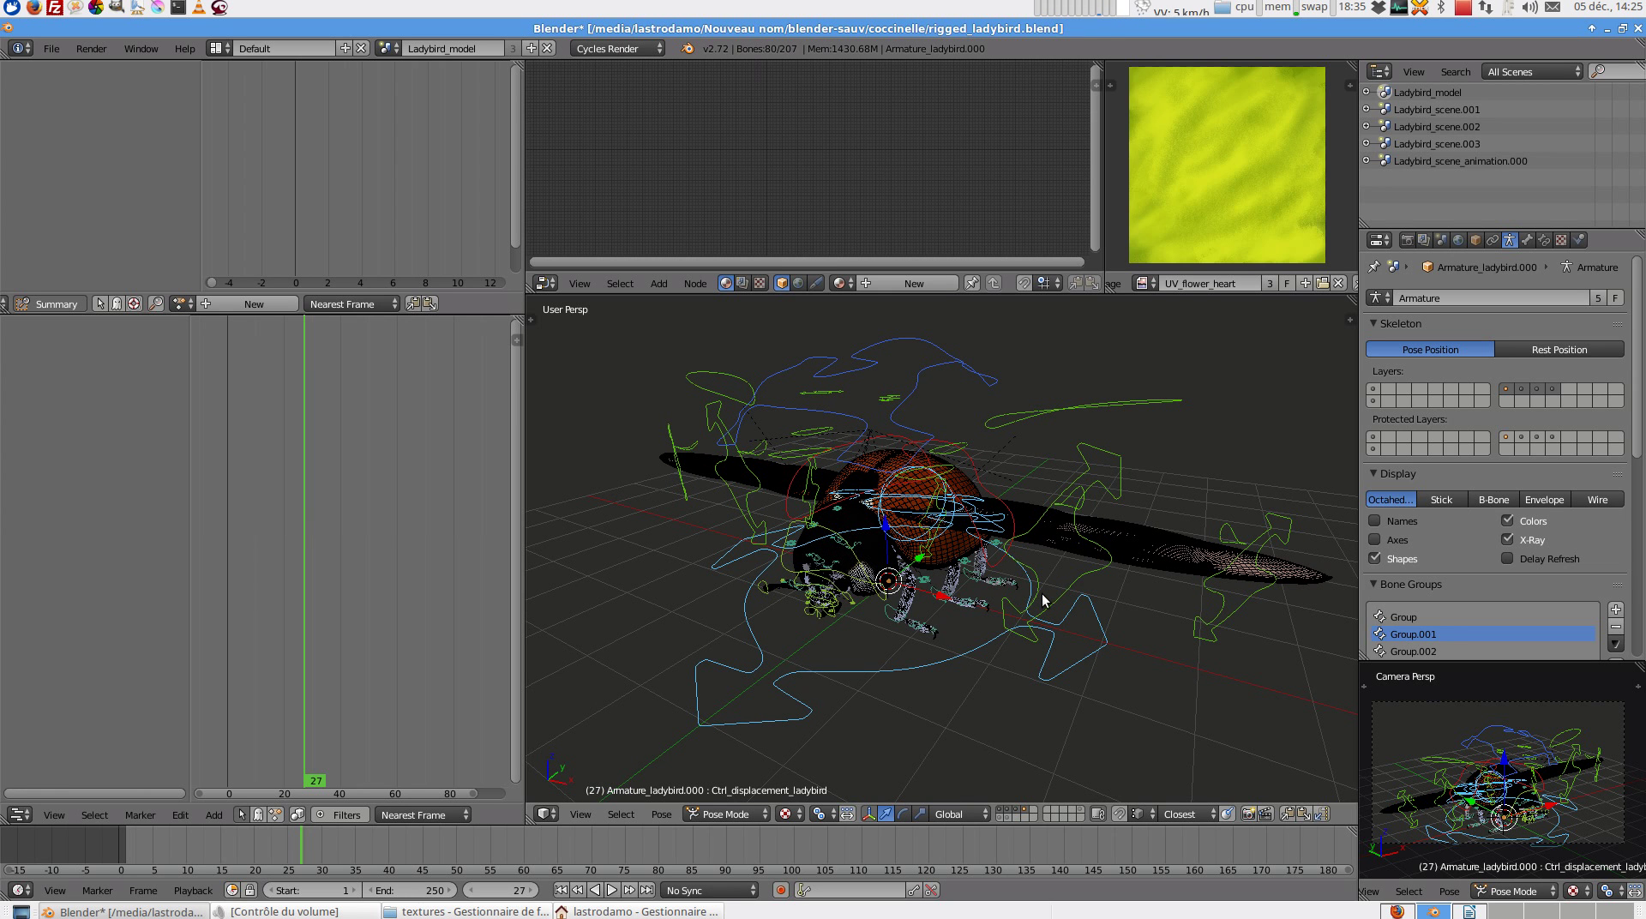
middle_click_drag(1044, 595, 1047, 594)
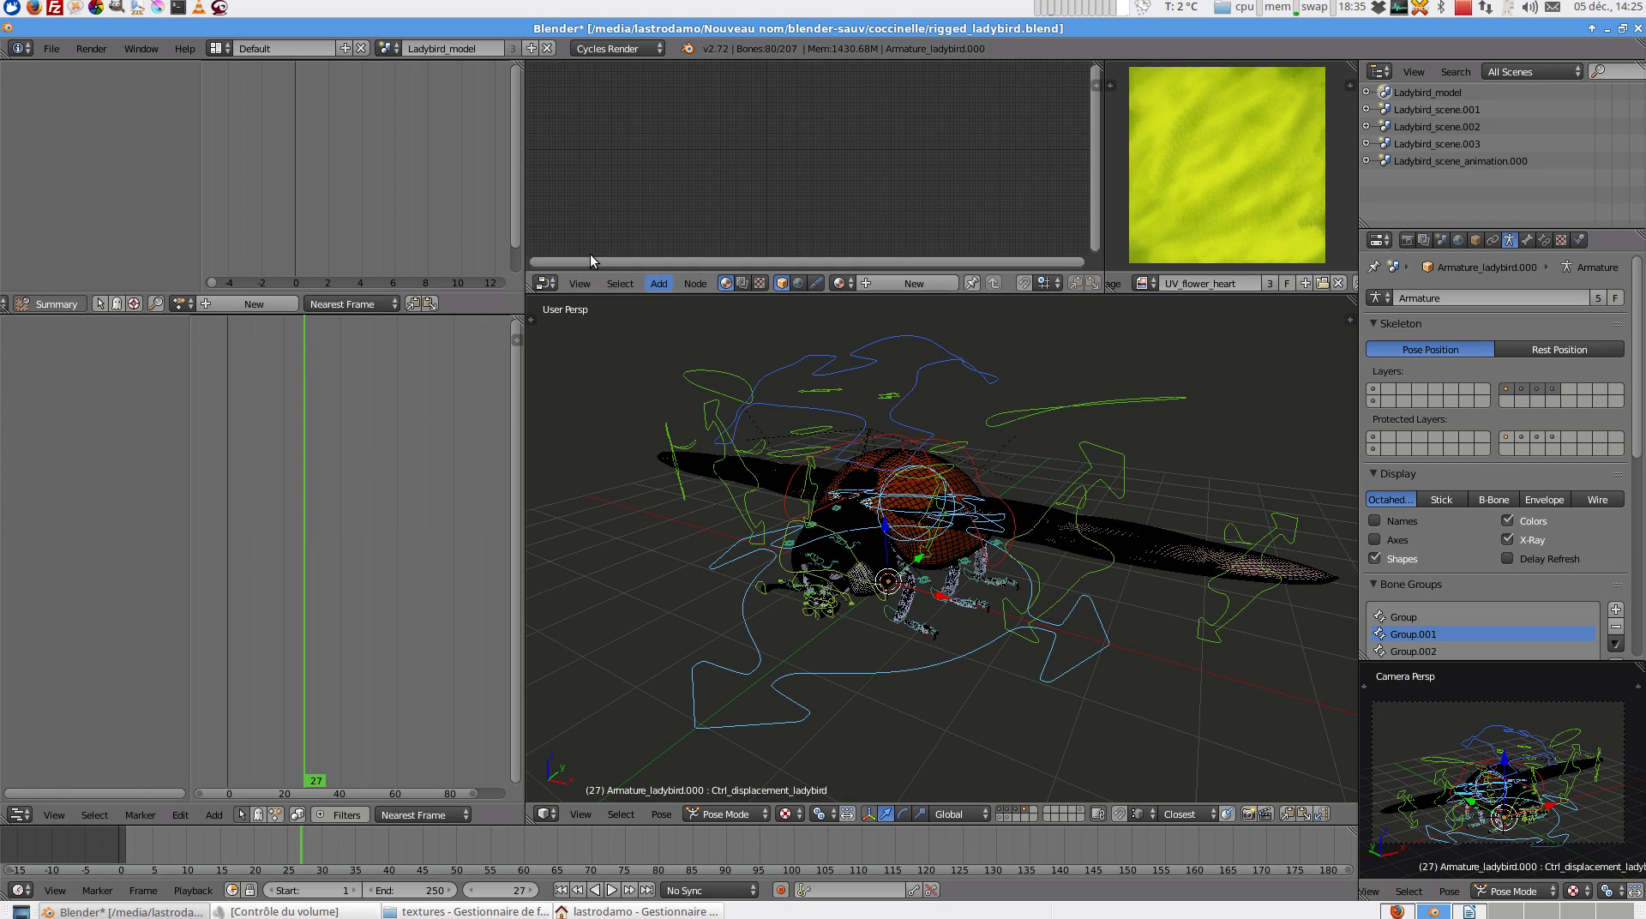
- Switch to the scene Ladybird_scene.001, deselect the leaf and view the ladybird on it from the side
left_click(385, 47)
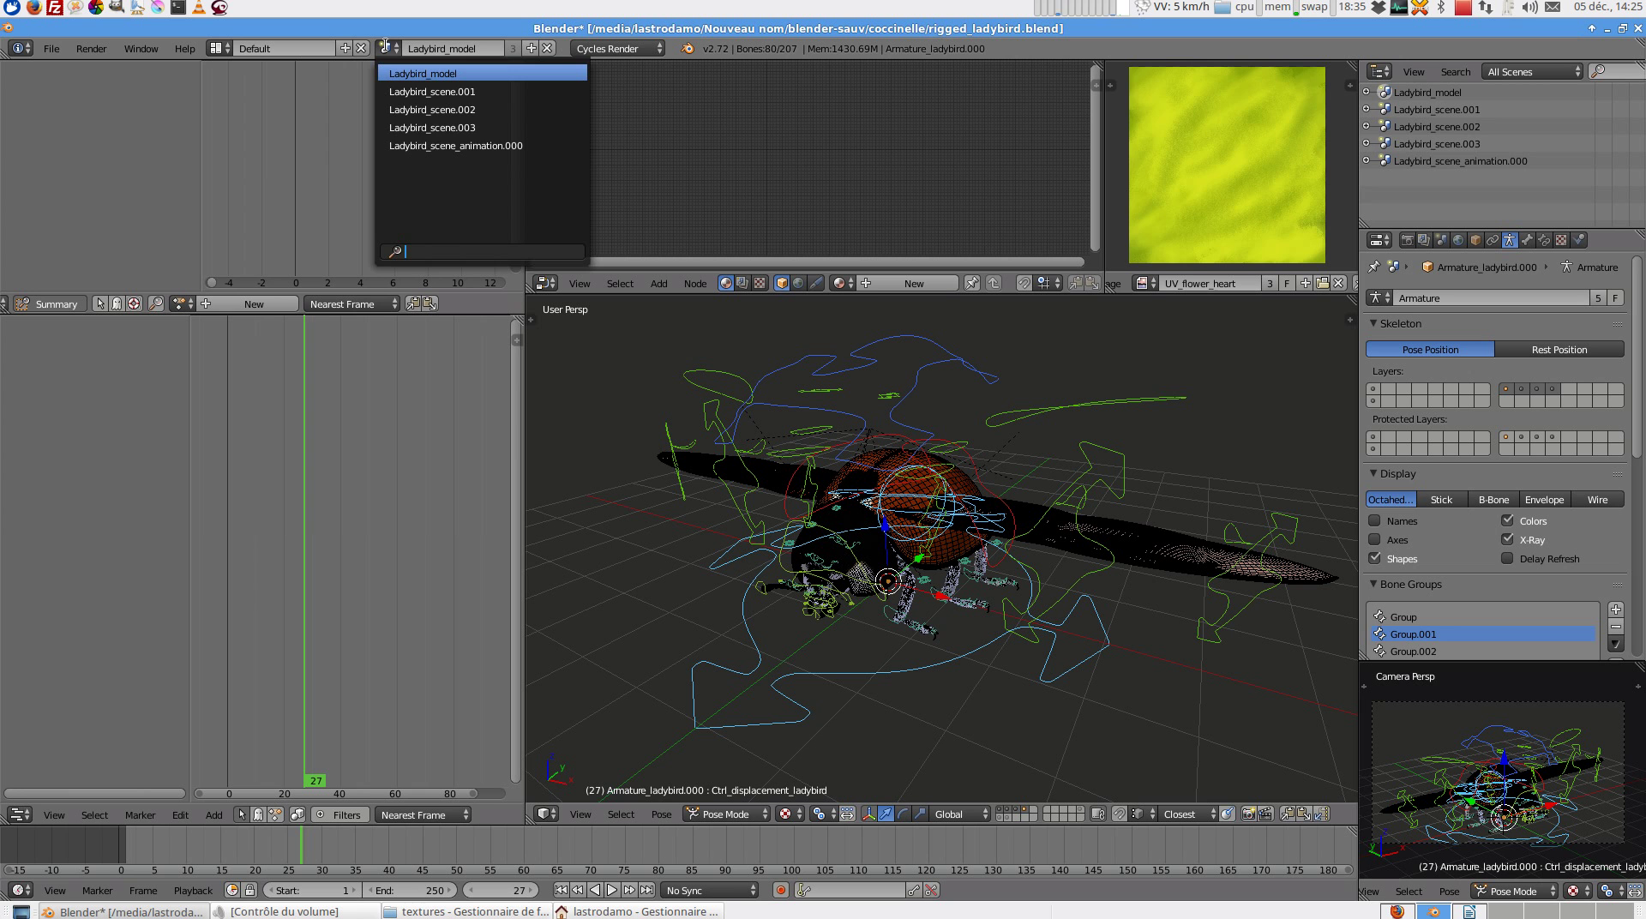
left_click(385, 45)
left_click(384, 45)
left_click(423, 91)
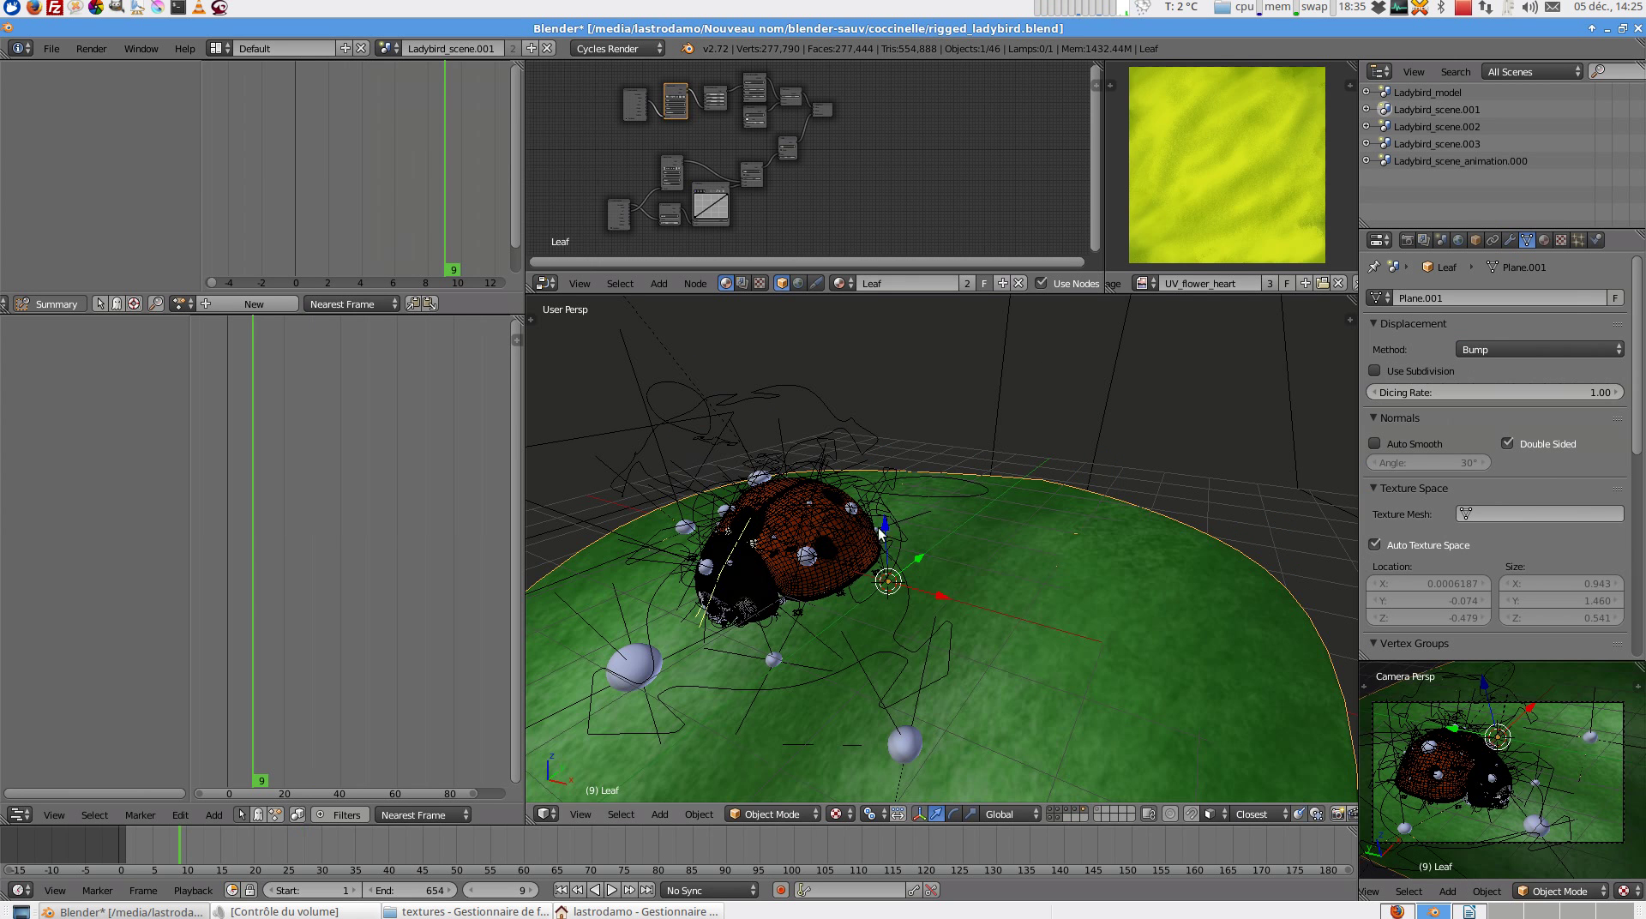
middle_click_drag(914, 583, 1322, 723)
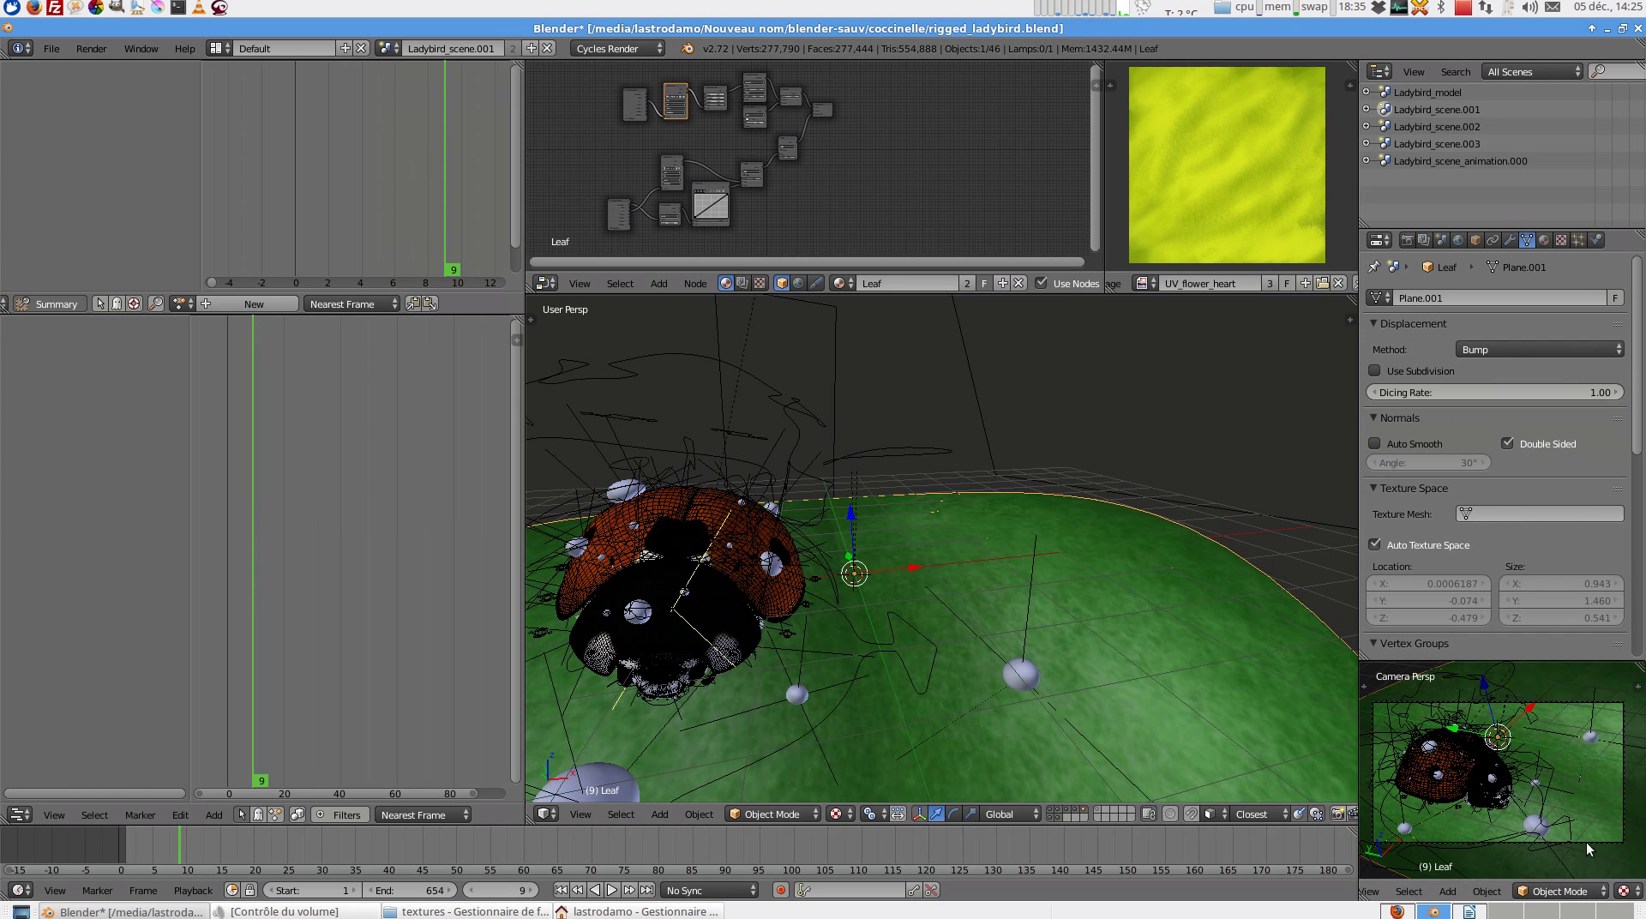
key("a")
middle_click_drag(989, 651, 971, 578)
middle_click_drag(1001, 521, 805, 583)
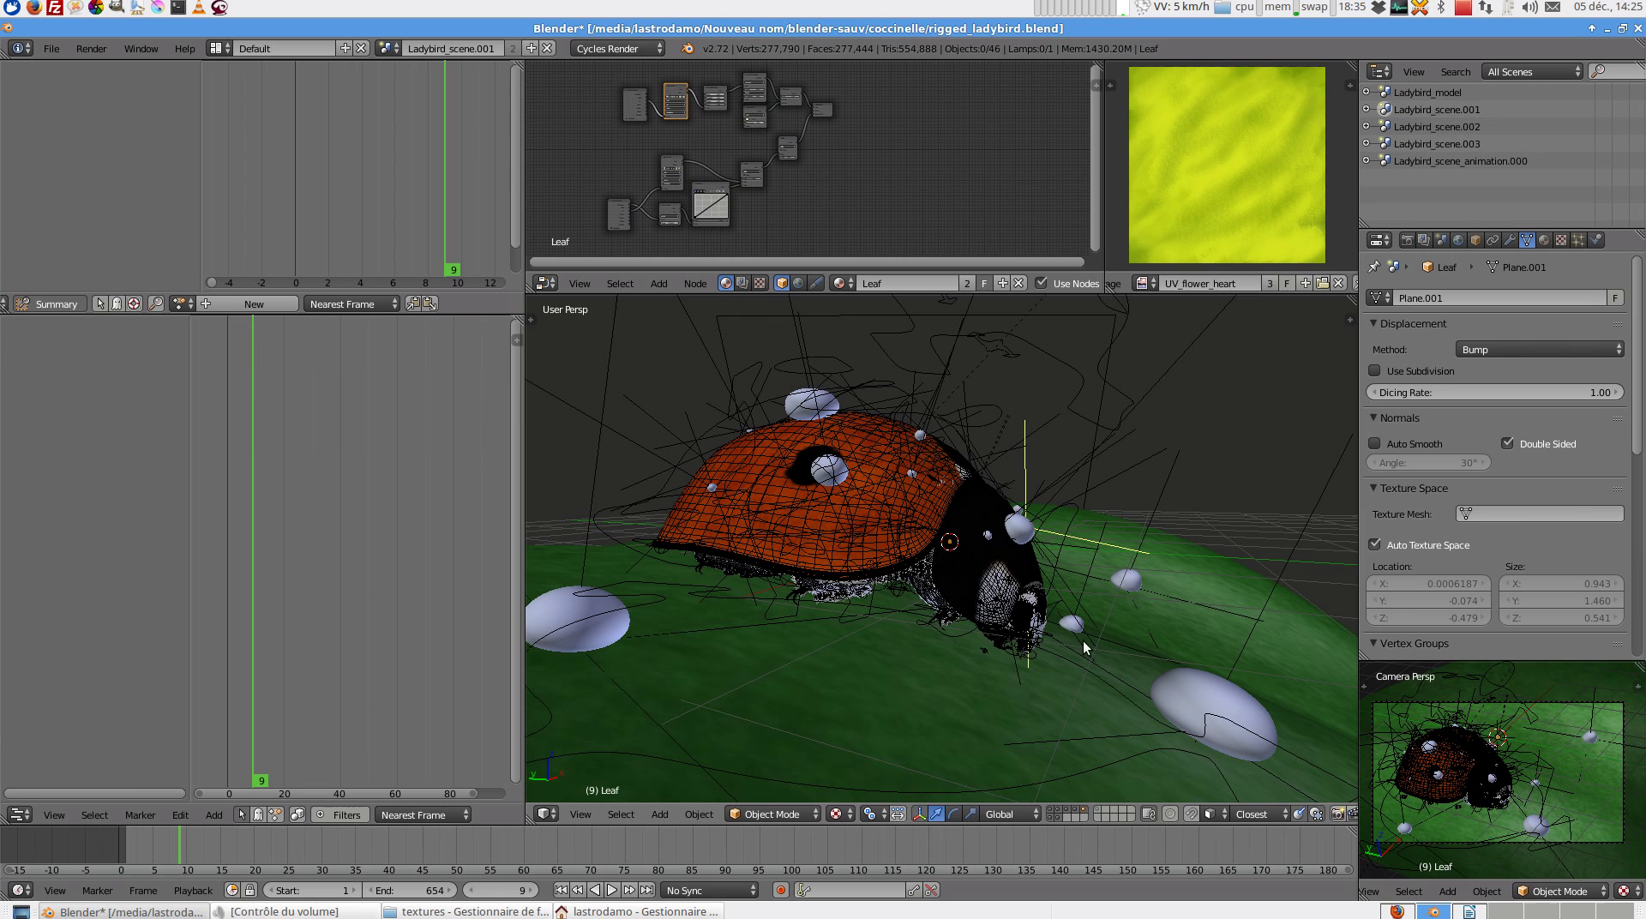
- Examine the curled ladybird's armature by selecting its thorax control and all visible bones, and clear the selection
right_click(959, 634)
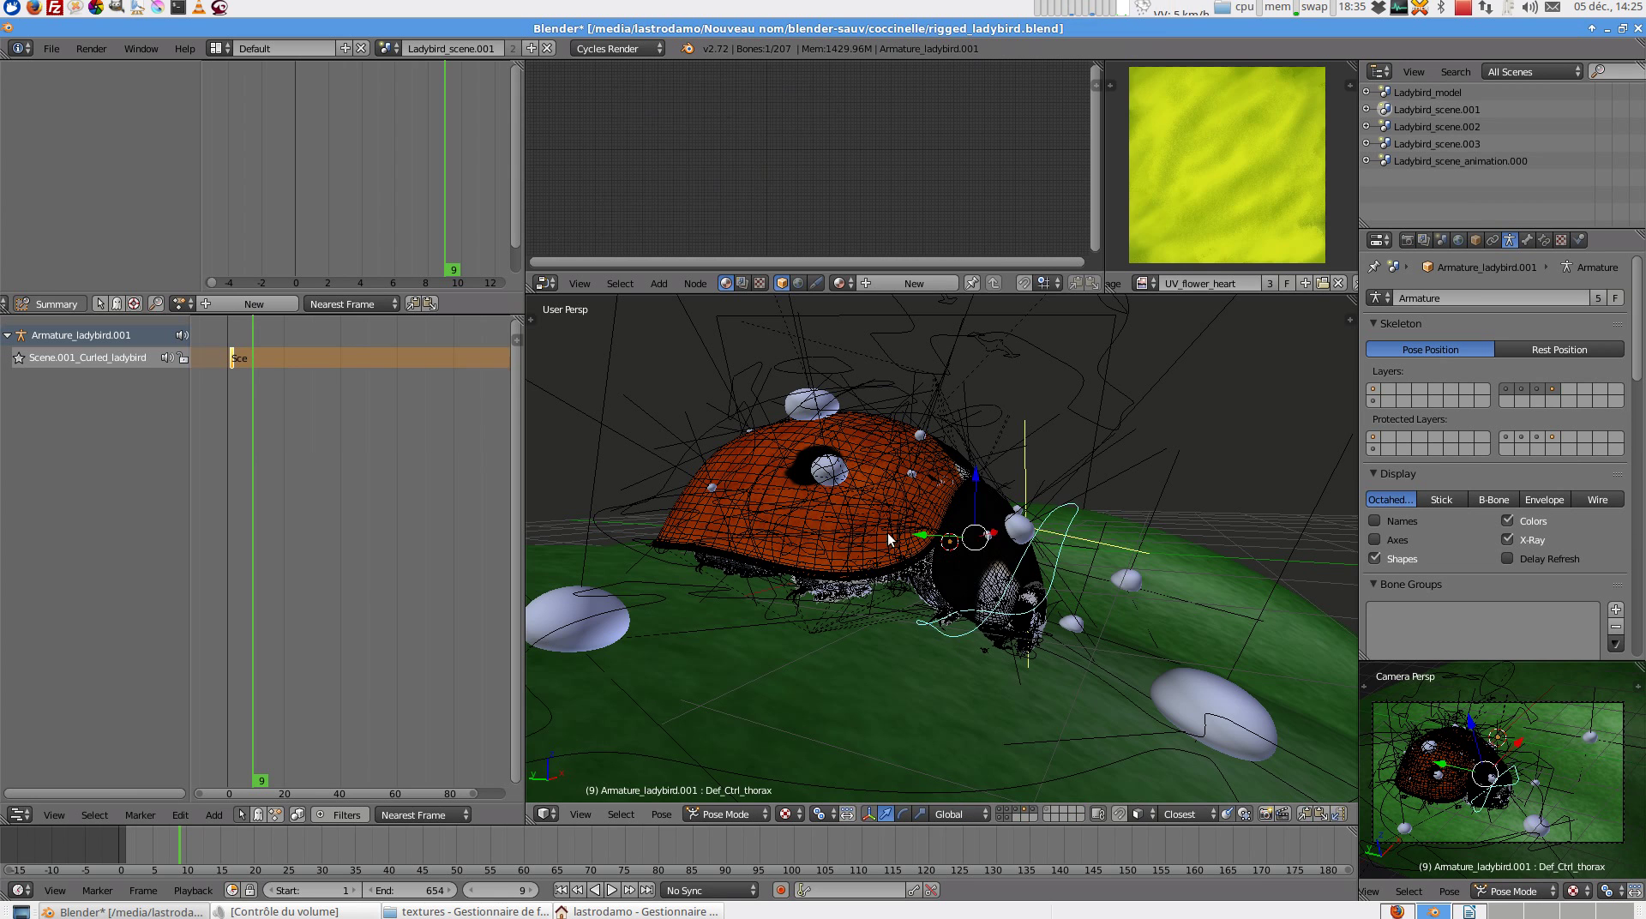
middle_click_drag(1063, 491, 1013, 566)
middle_click_drag(297, 396, 370, 391)
scroll(353, 389, "up", 11)
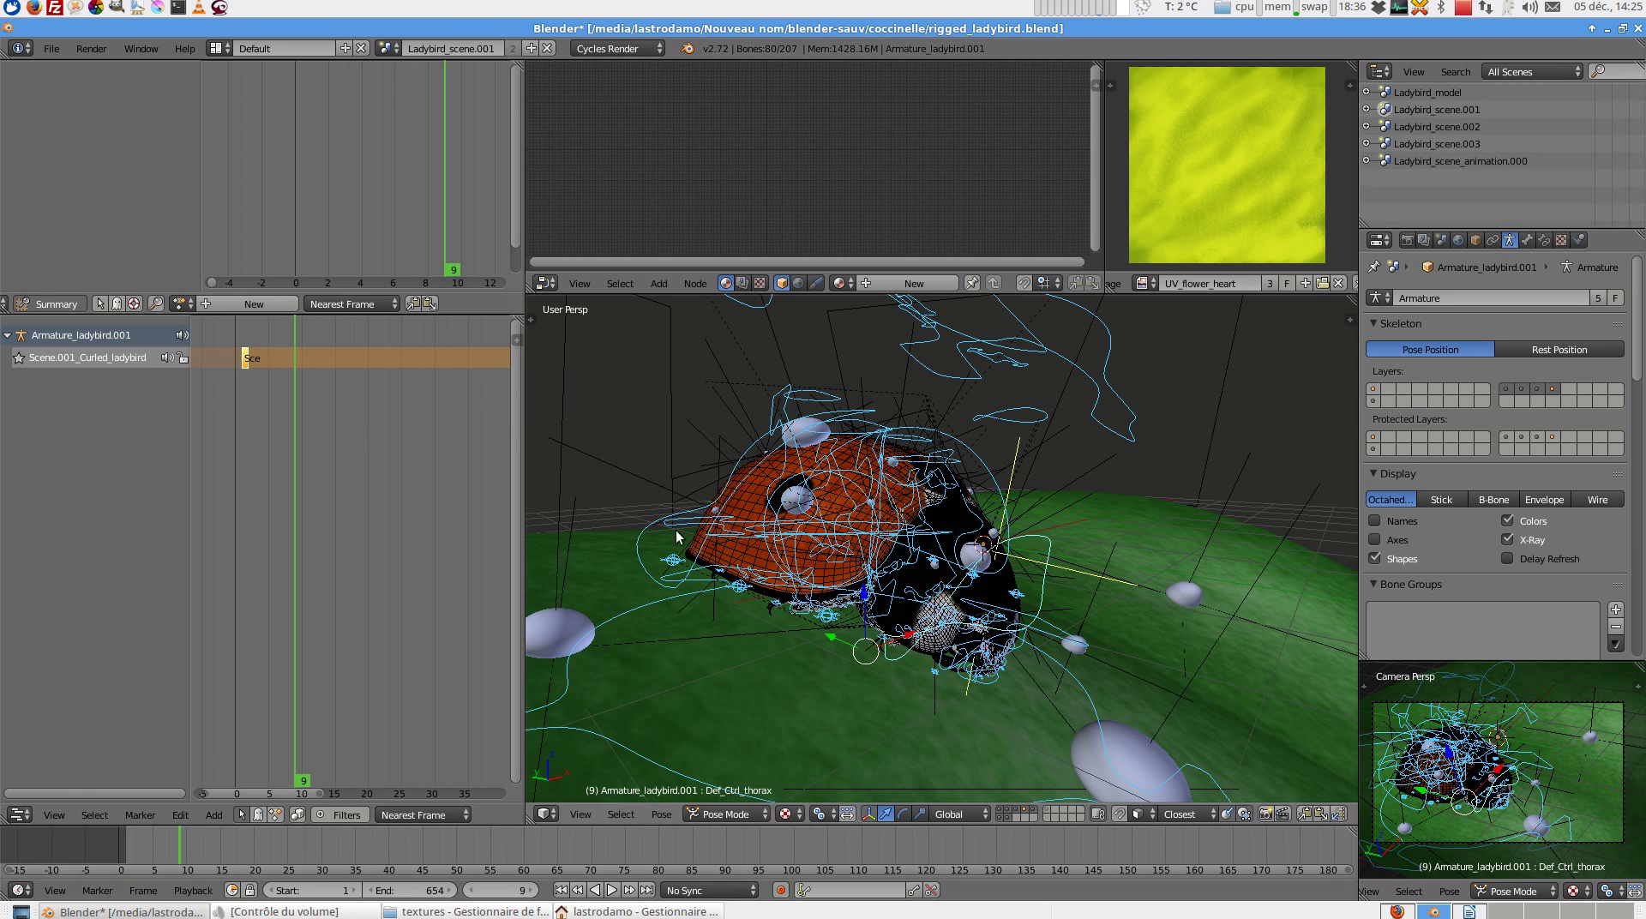
middle_click_drag(1035, 613, 1105, 597)
key("a")
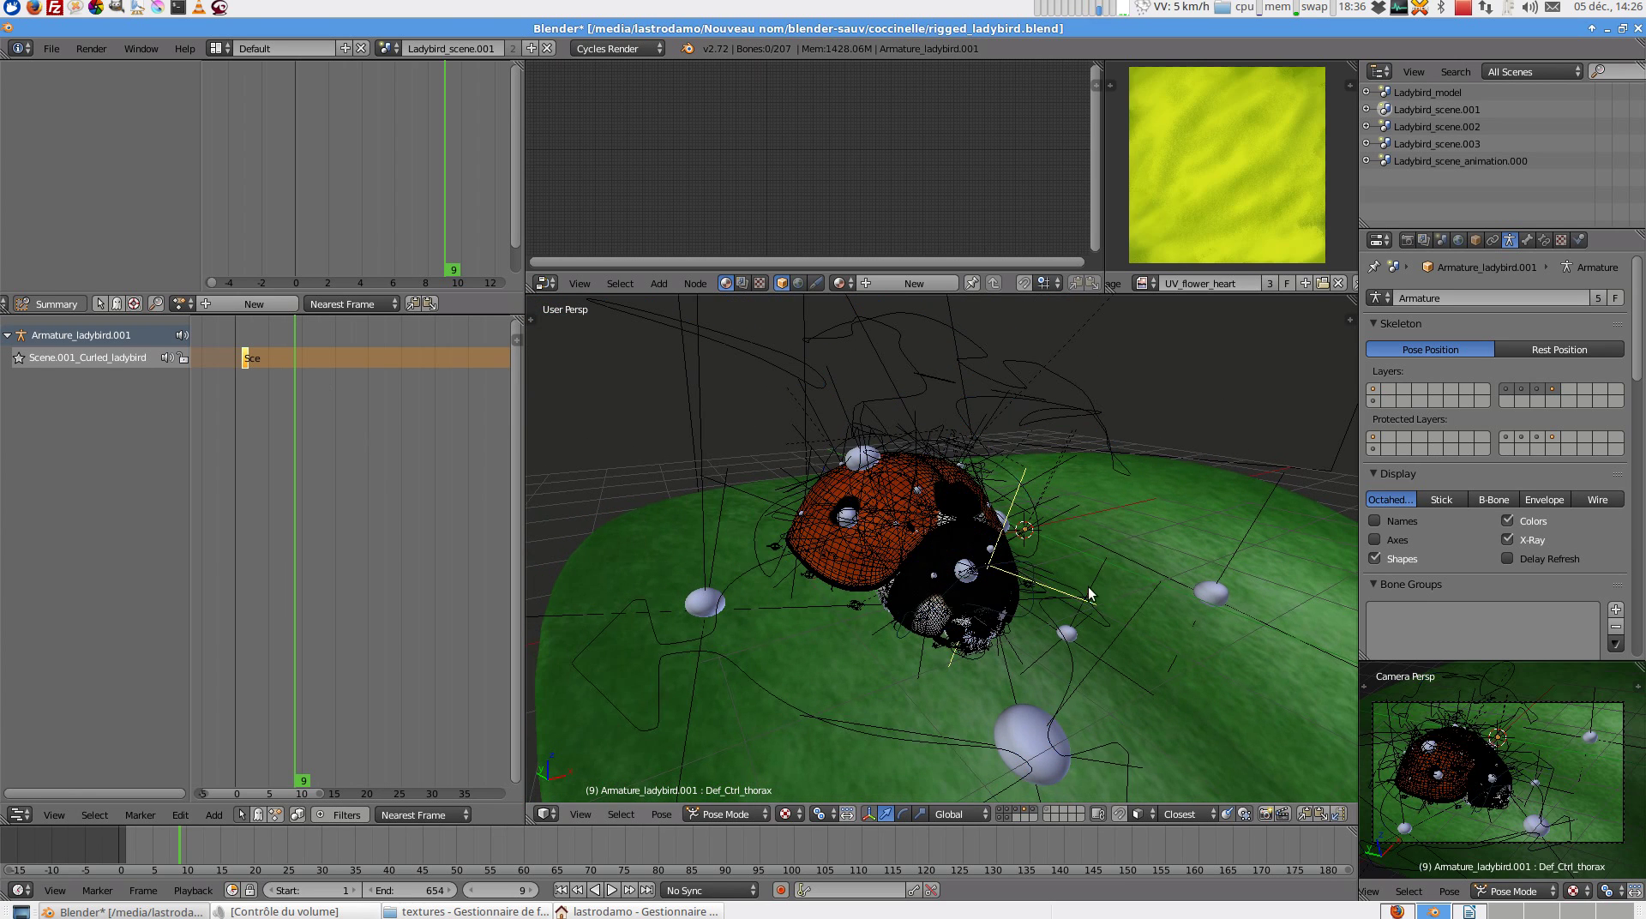
- Show only the layer with the water drops, select Drop.000 and clear the selection
left_click(1050, 814)
key("a")
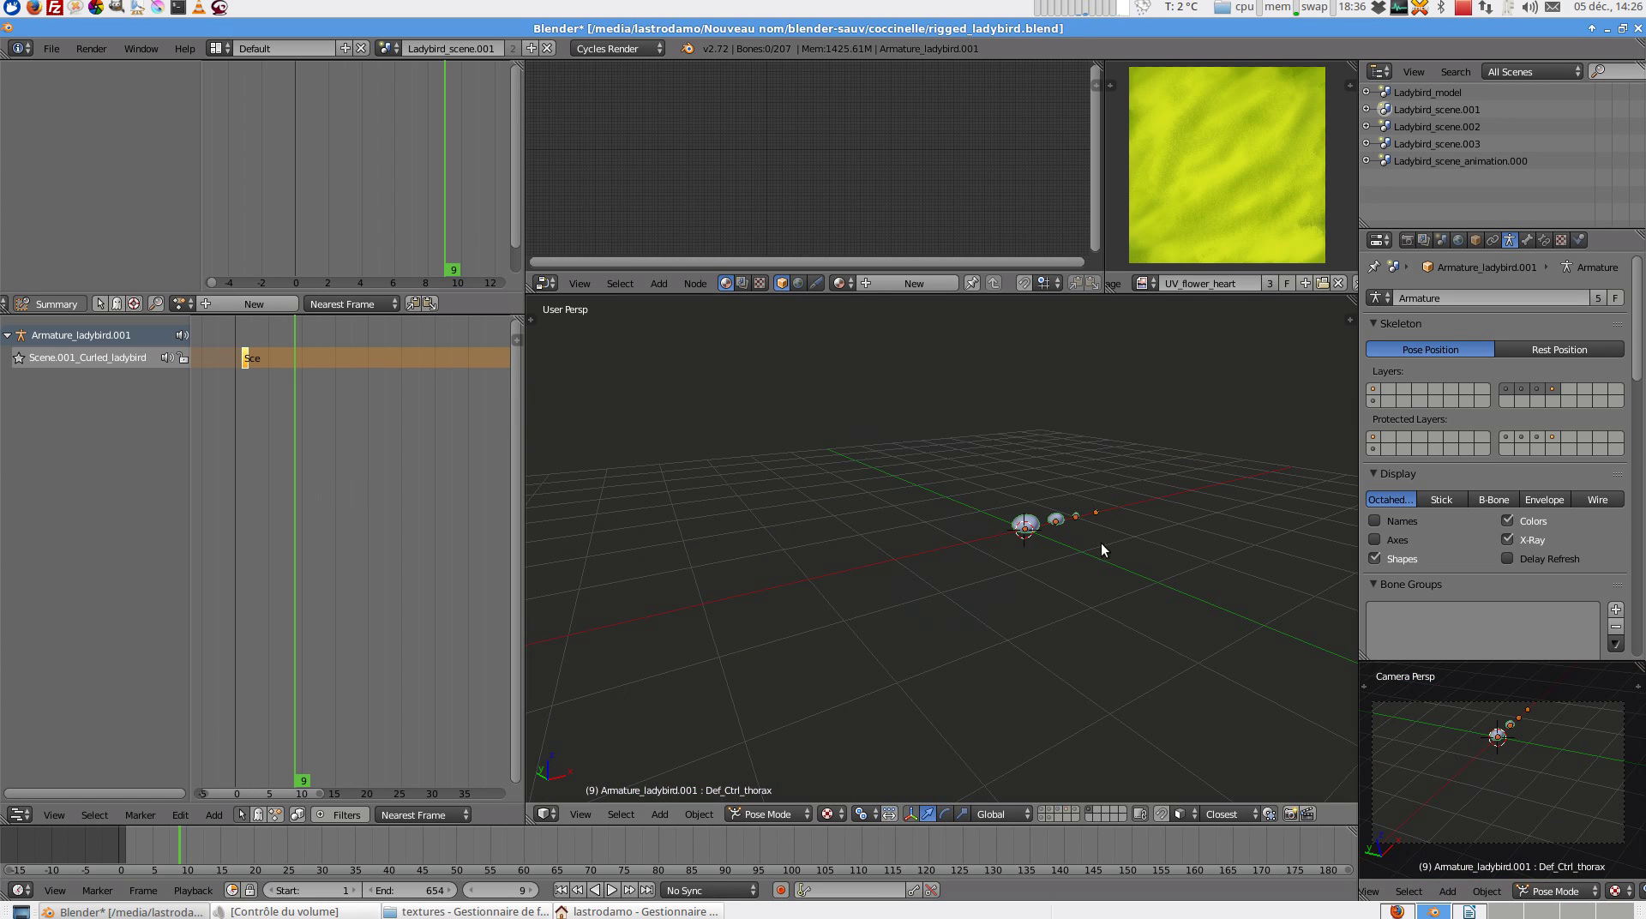
right_click(1035, 520)
middle_click_drag(1089, 527, 1076, 528)
key("a")
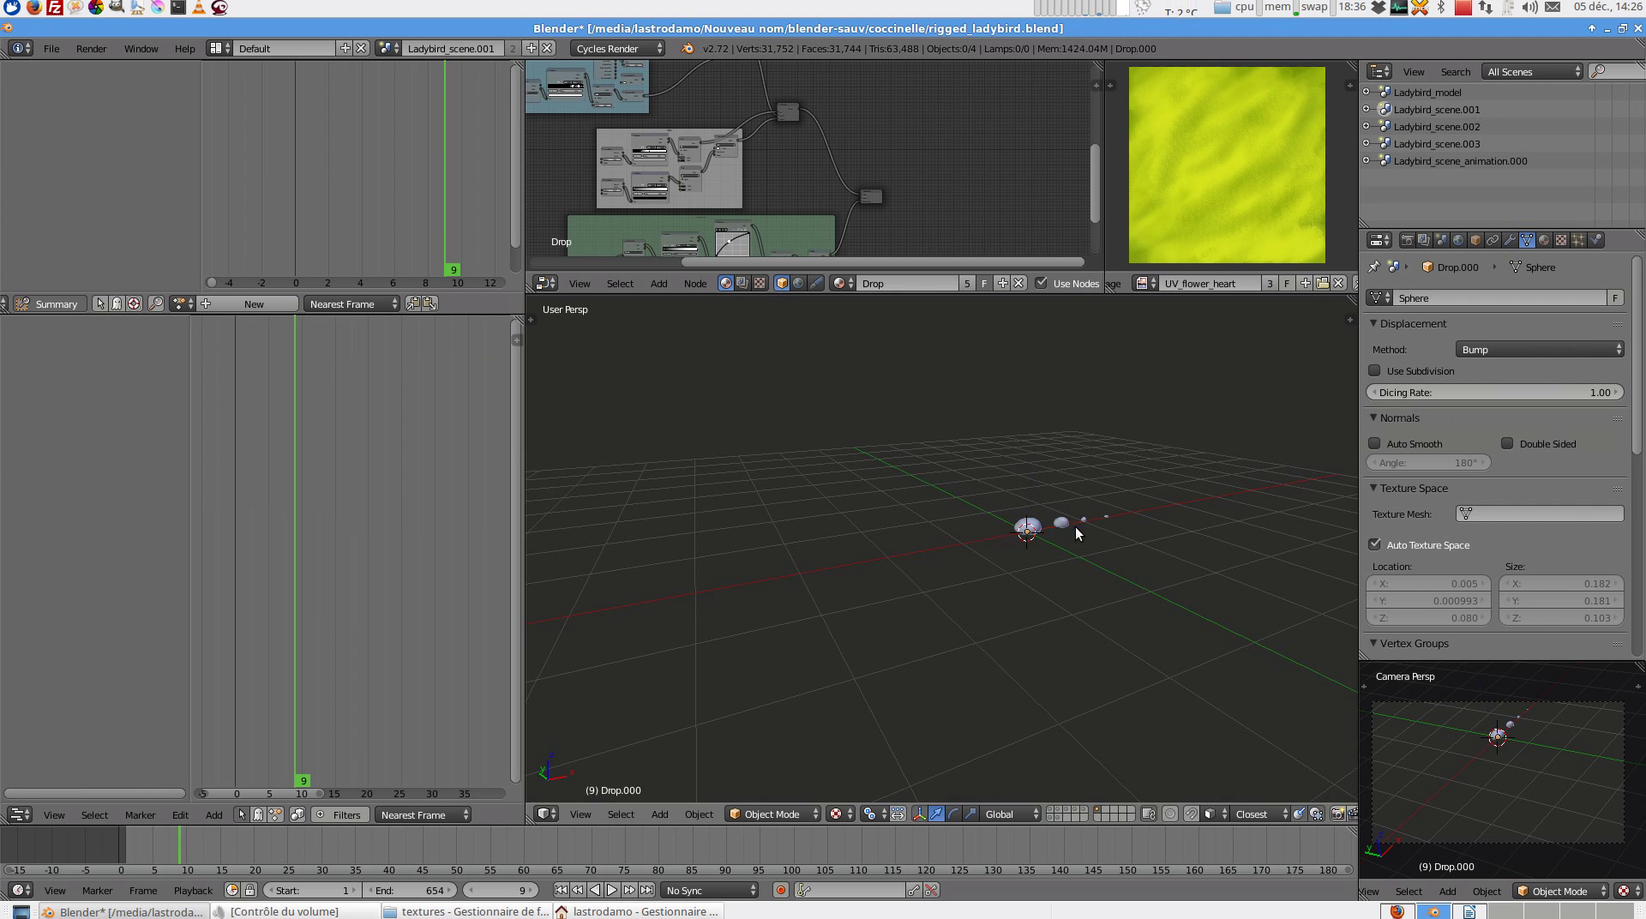
- Show the ladybird and leaf layers together again, select the leaf and clear the selection
left_click(1083, 809)
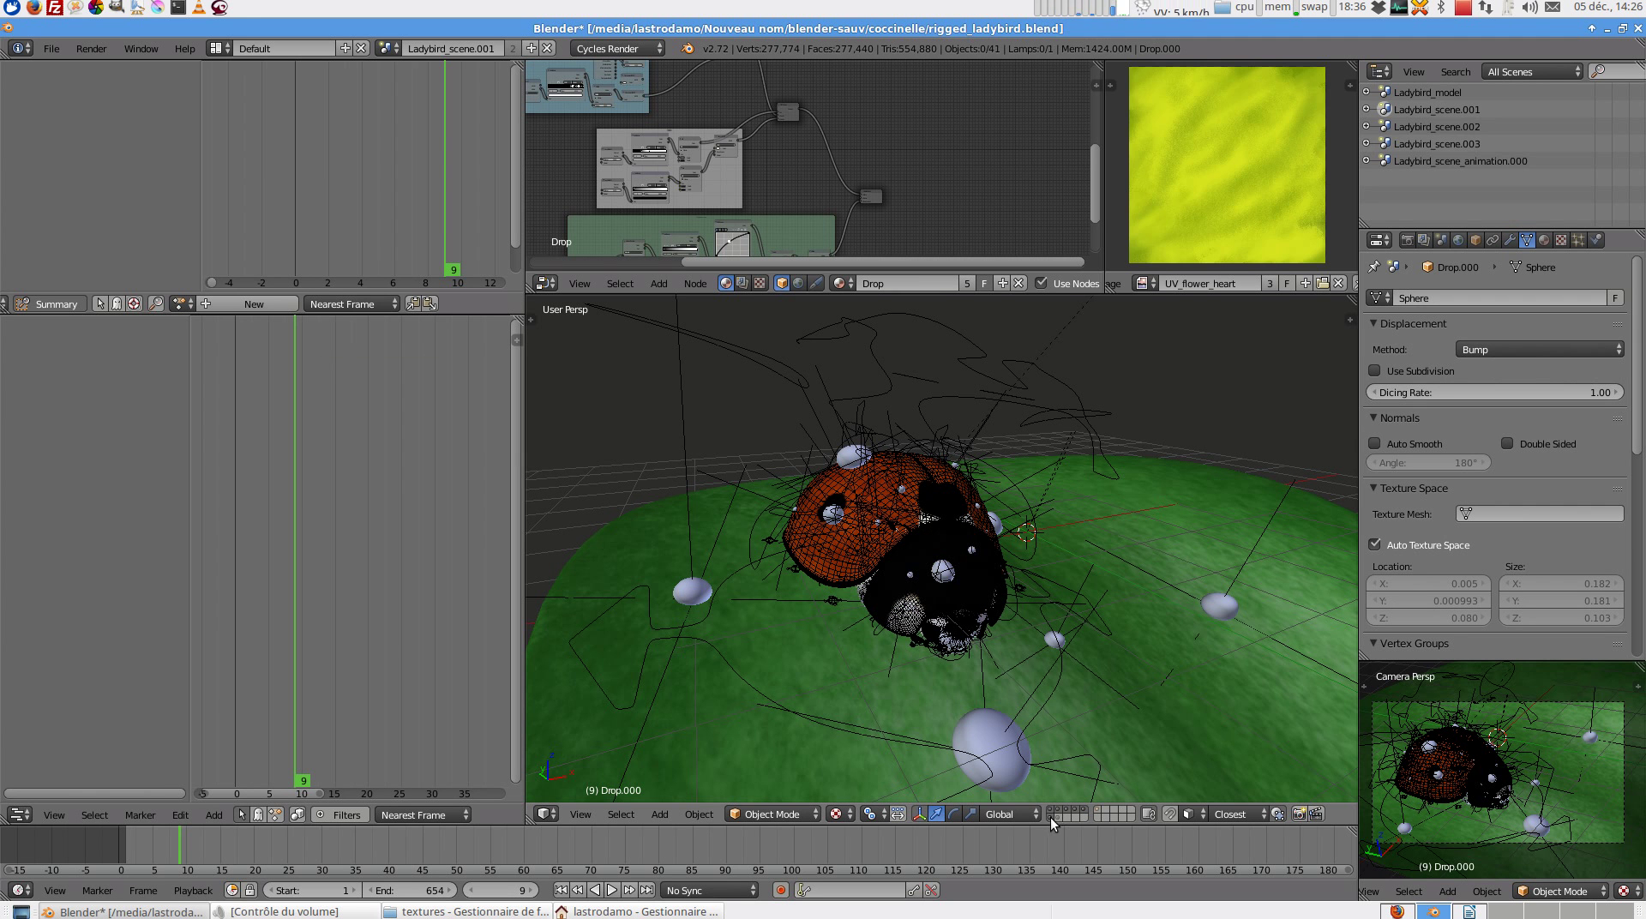
left_click(1052, 817, "shift")
right_click(1252, 727)
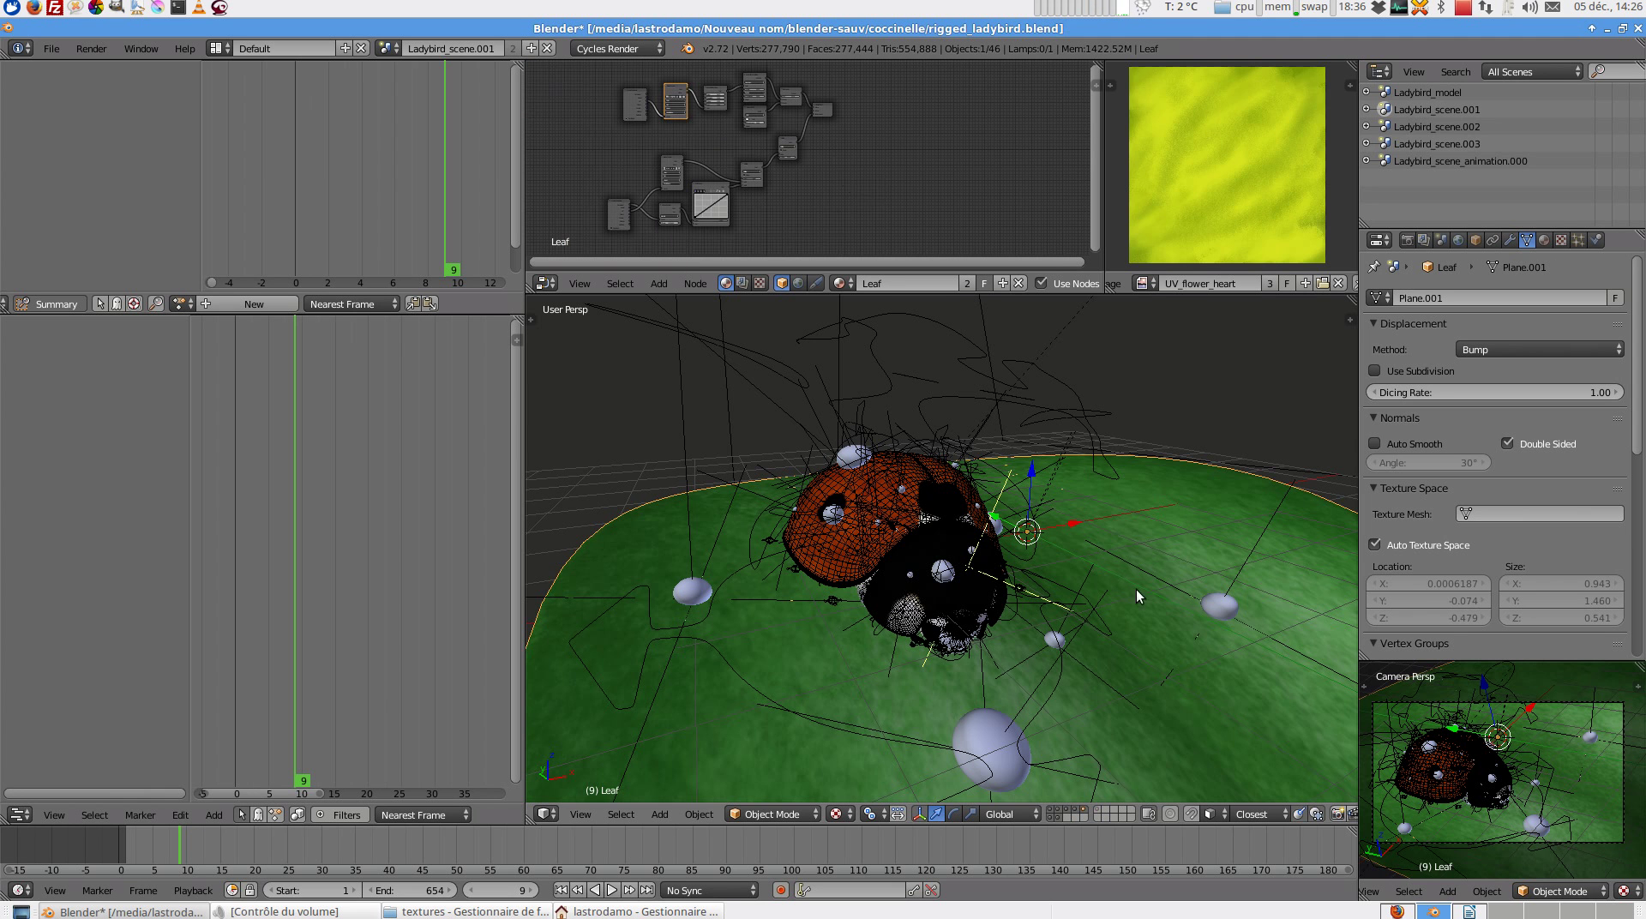
key("a")
middle_click_drag(1115, 557, 1123, 596)
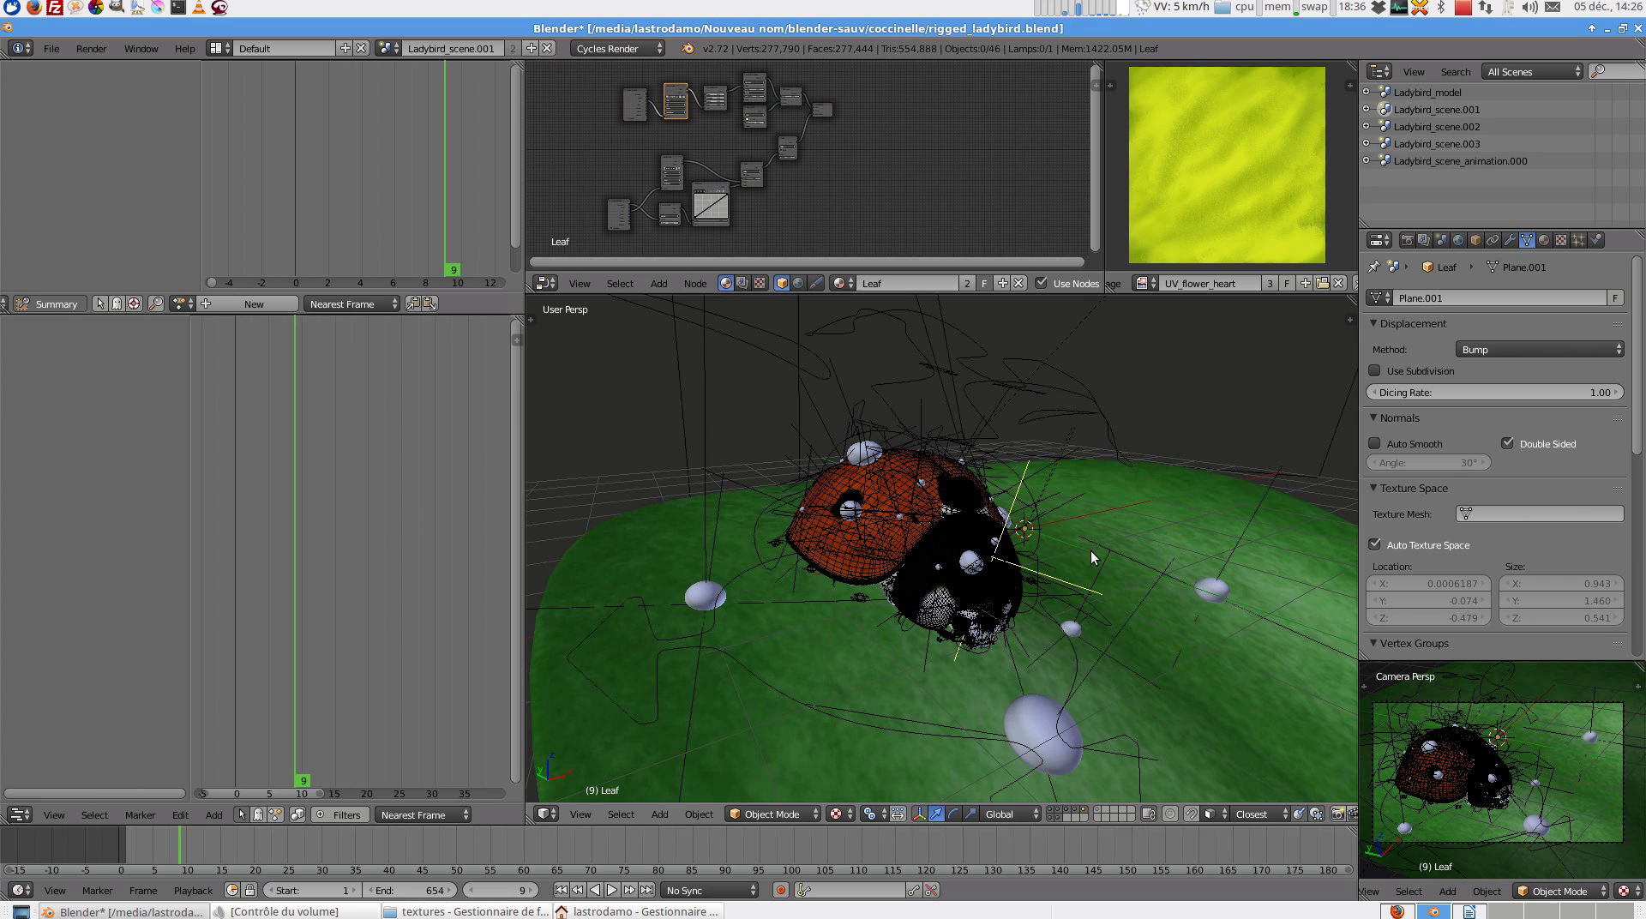
- Switch to the scene Ladybird_scene.002 and view the flying ladybird beside the flowers
left_click(387, 48)
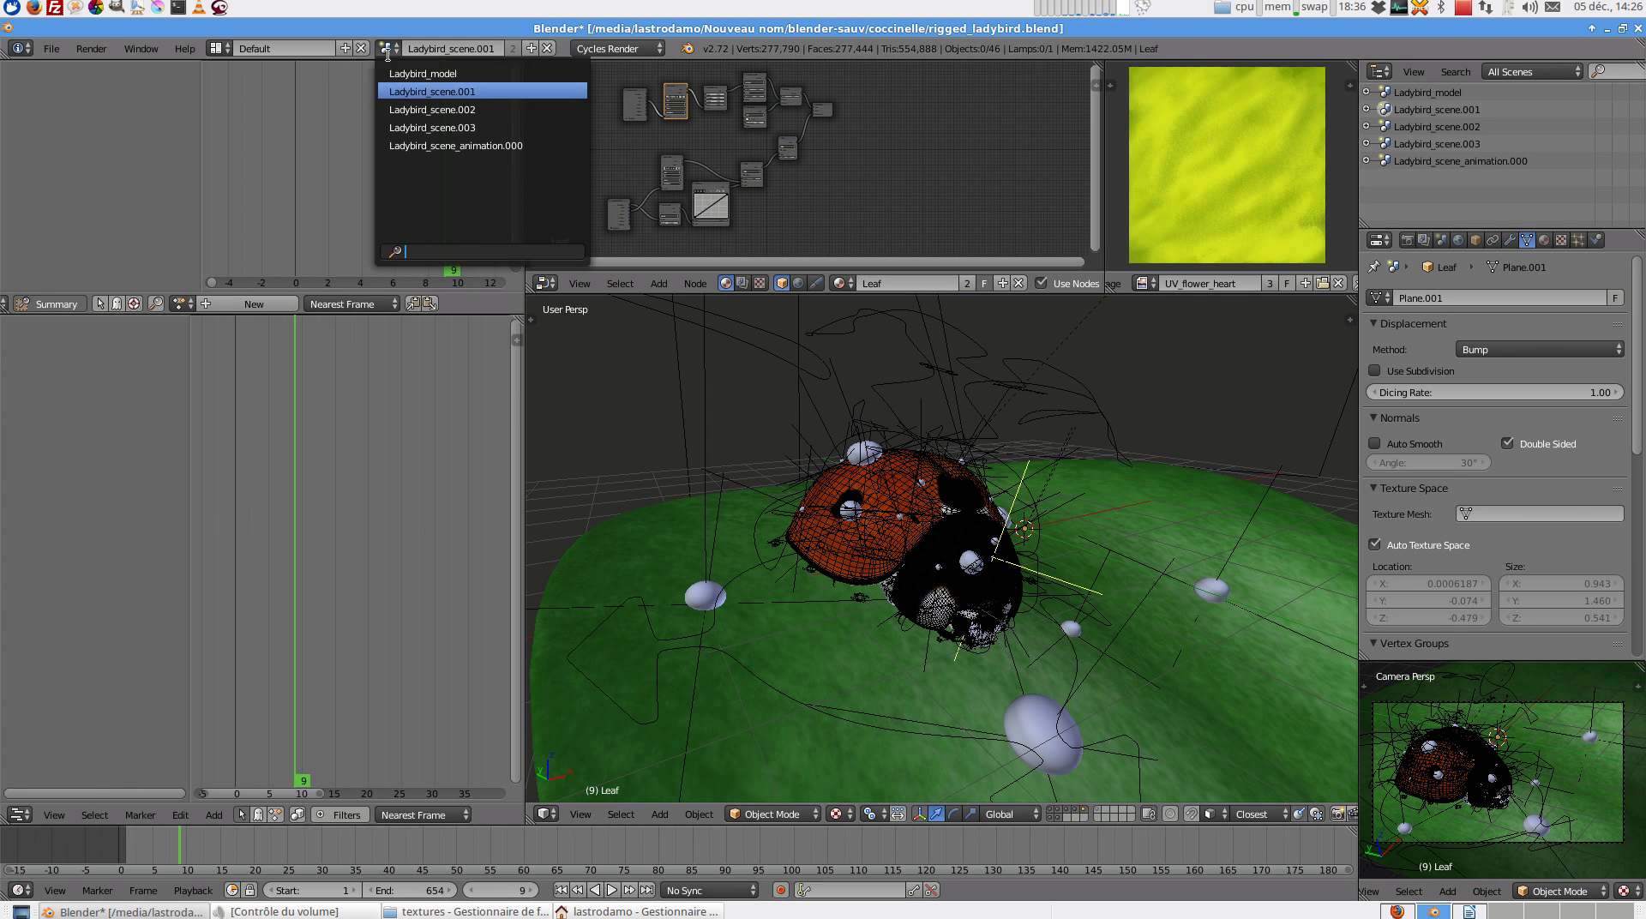
left_click(431, 109)
middle_click_drag(962, 549, 1062, 514)
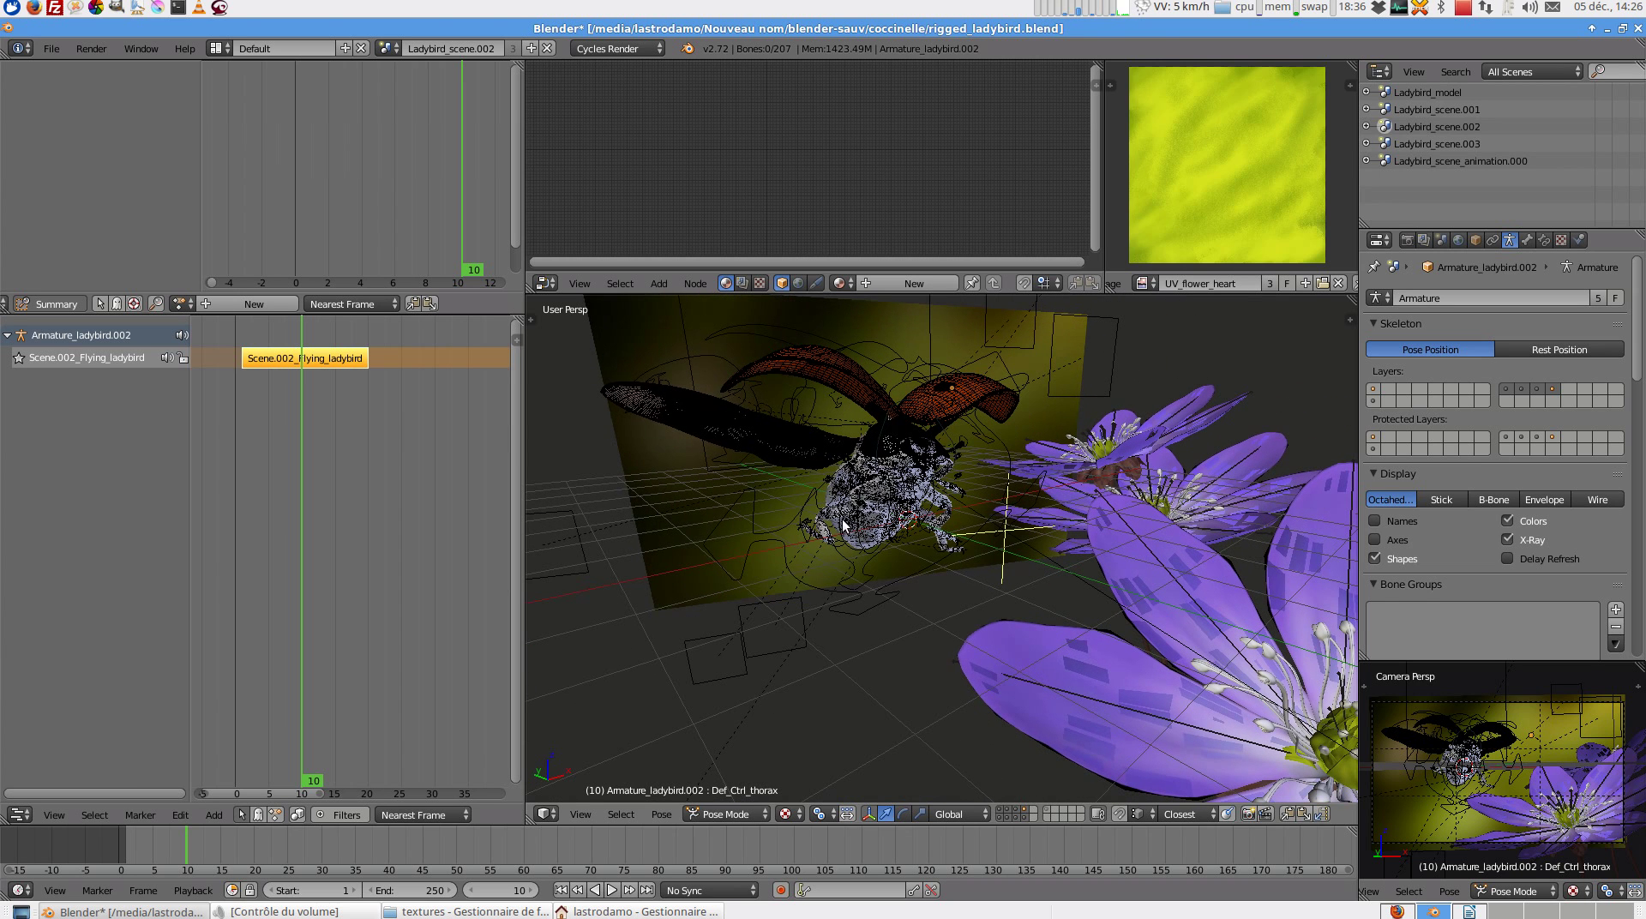
- Select the flying ladybird's displacement control and all visible bones of its armature, and examine the rig
right_click(861, 613)
key("a")
key("a")
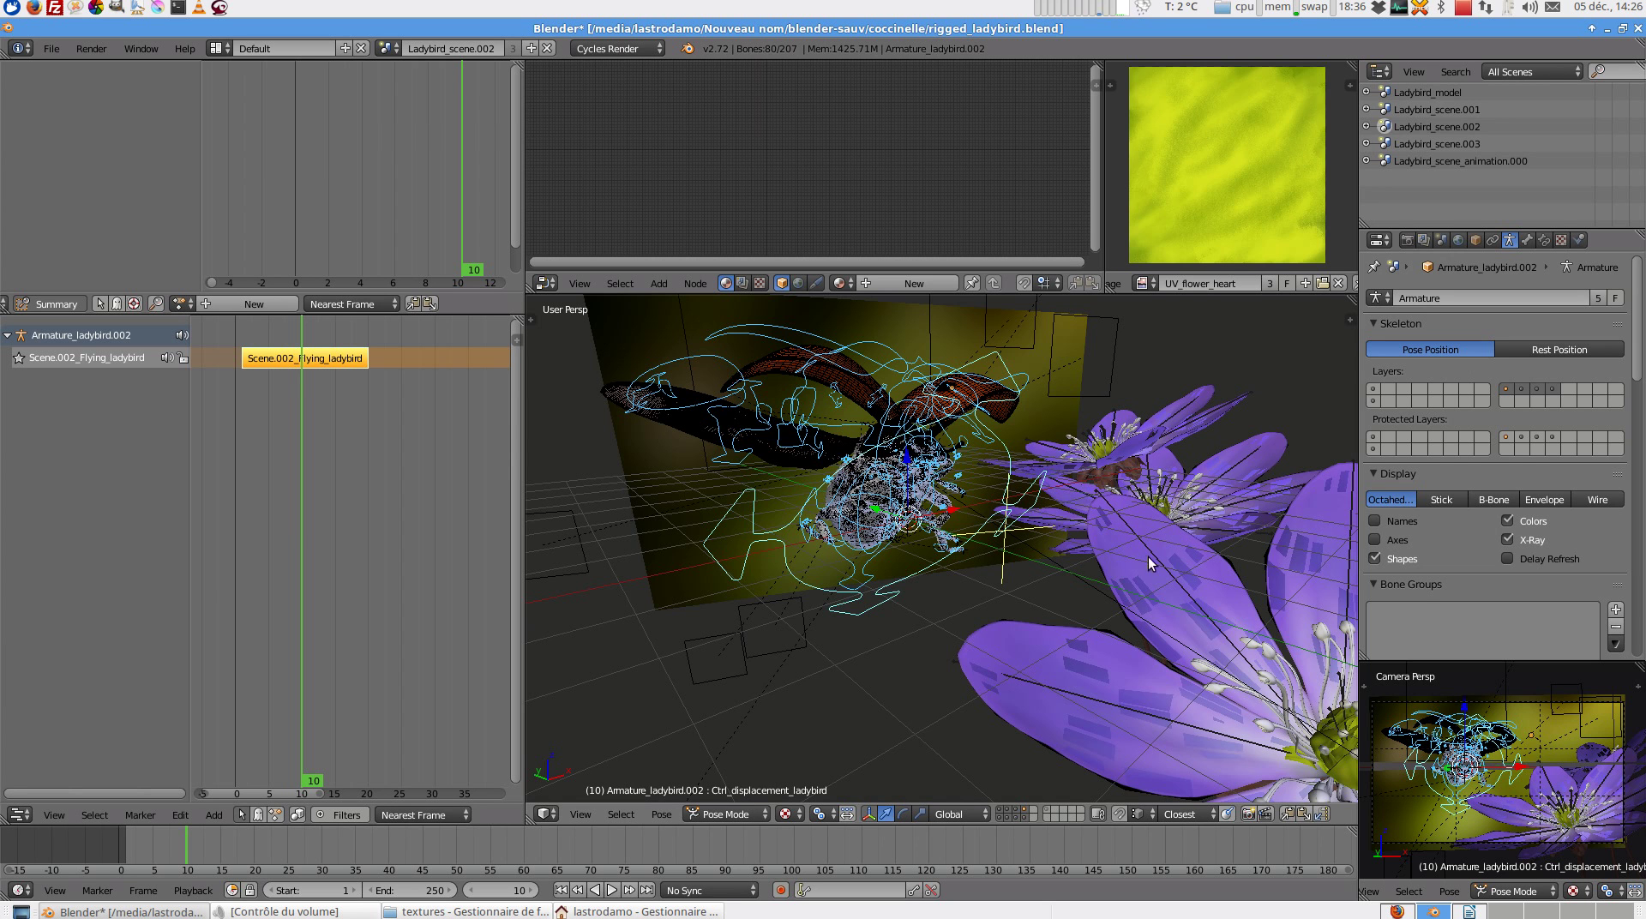
middle_click_drag(1148, 557, 1124, 550, "shift")
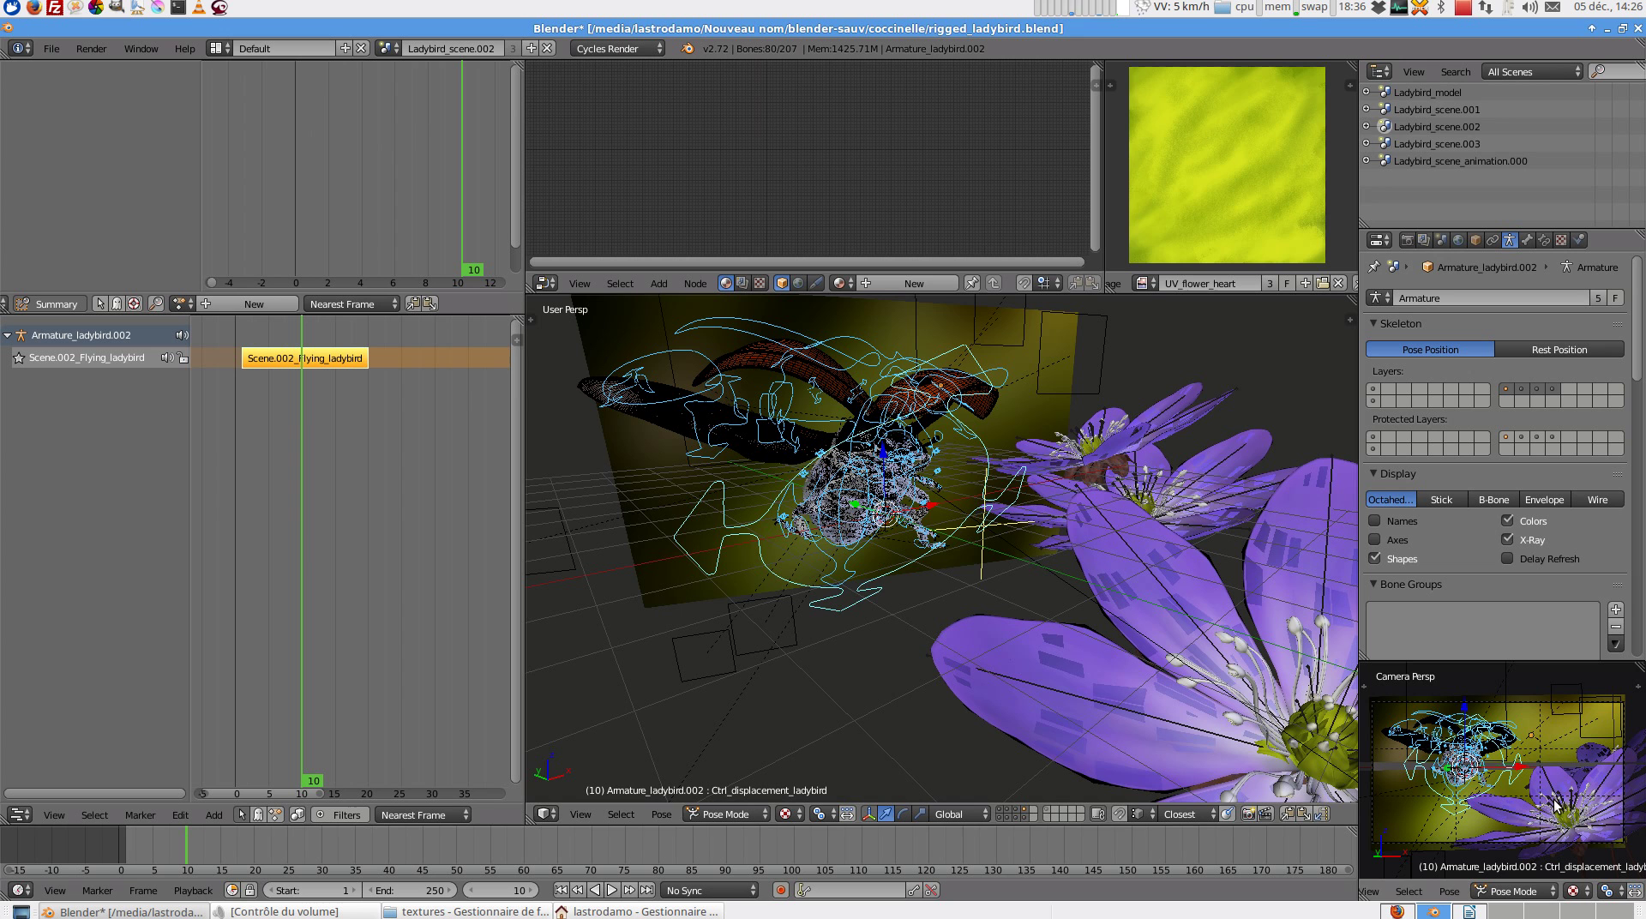
middle_click_drag(1051, 575, 1094, 655)
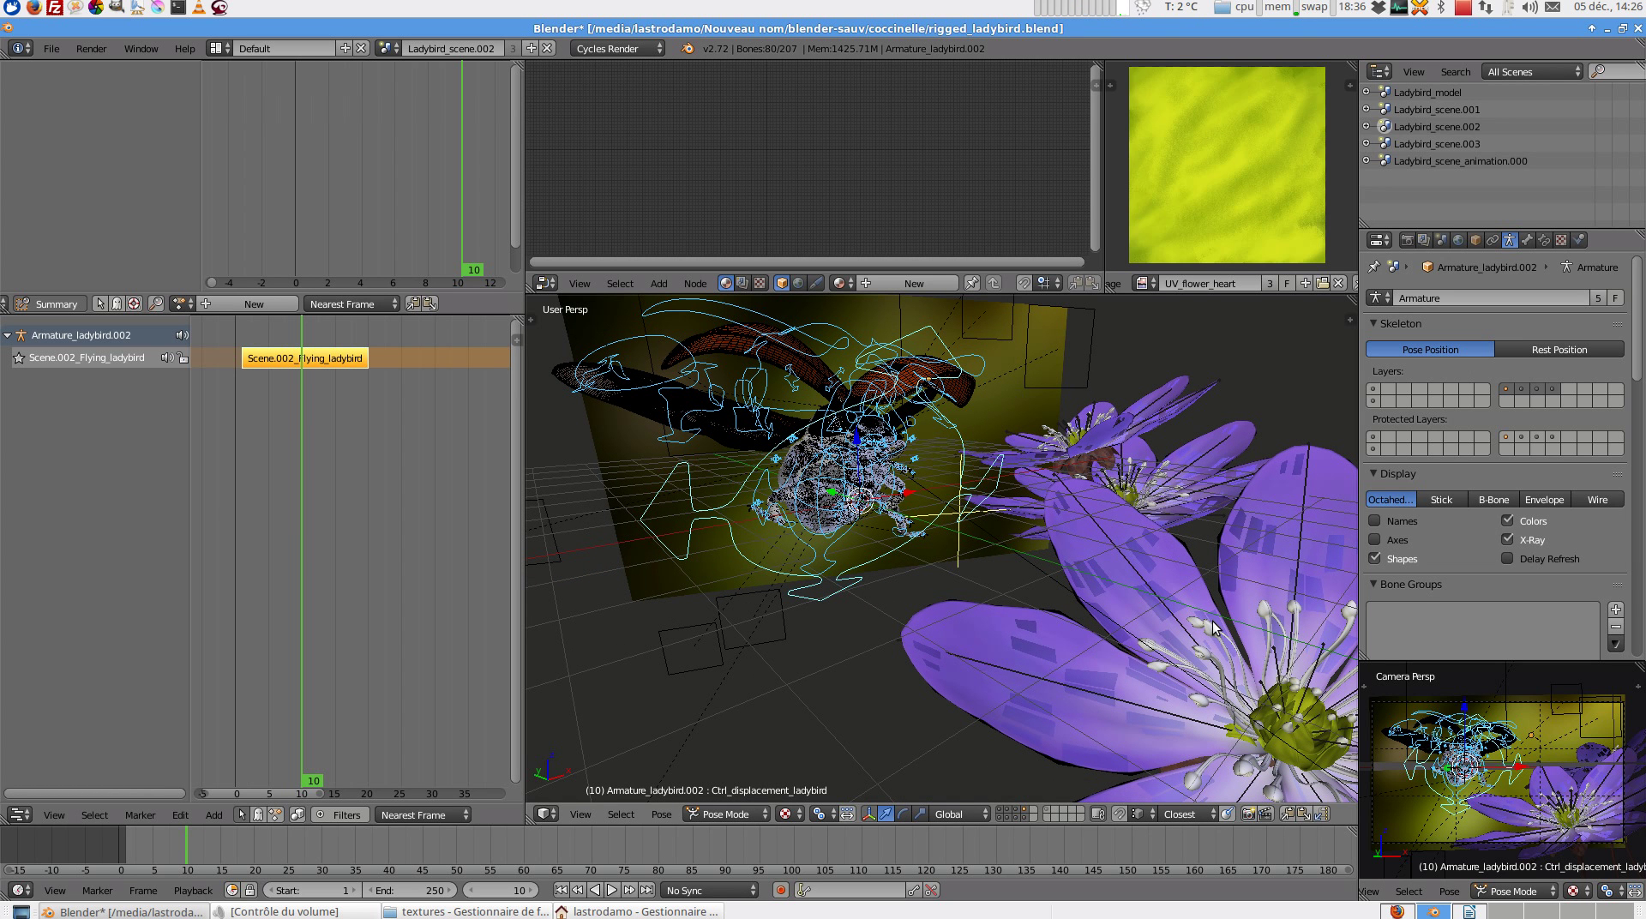
middle_click_drag(1125, 573, 1118, 621)
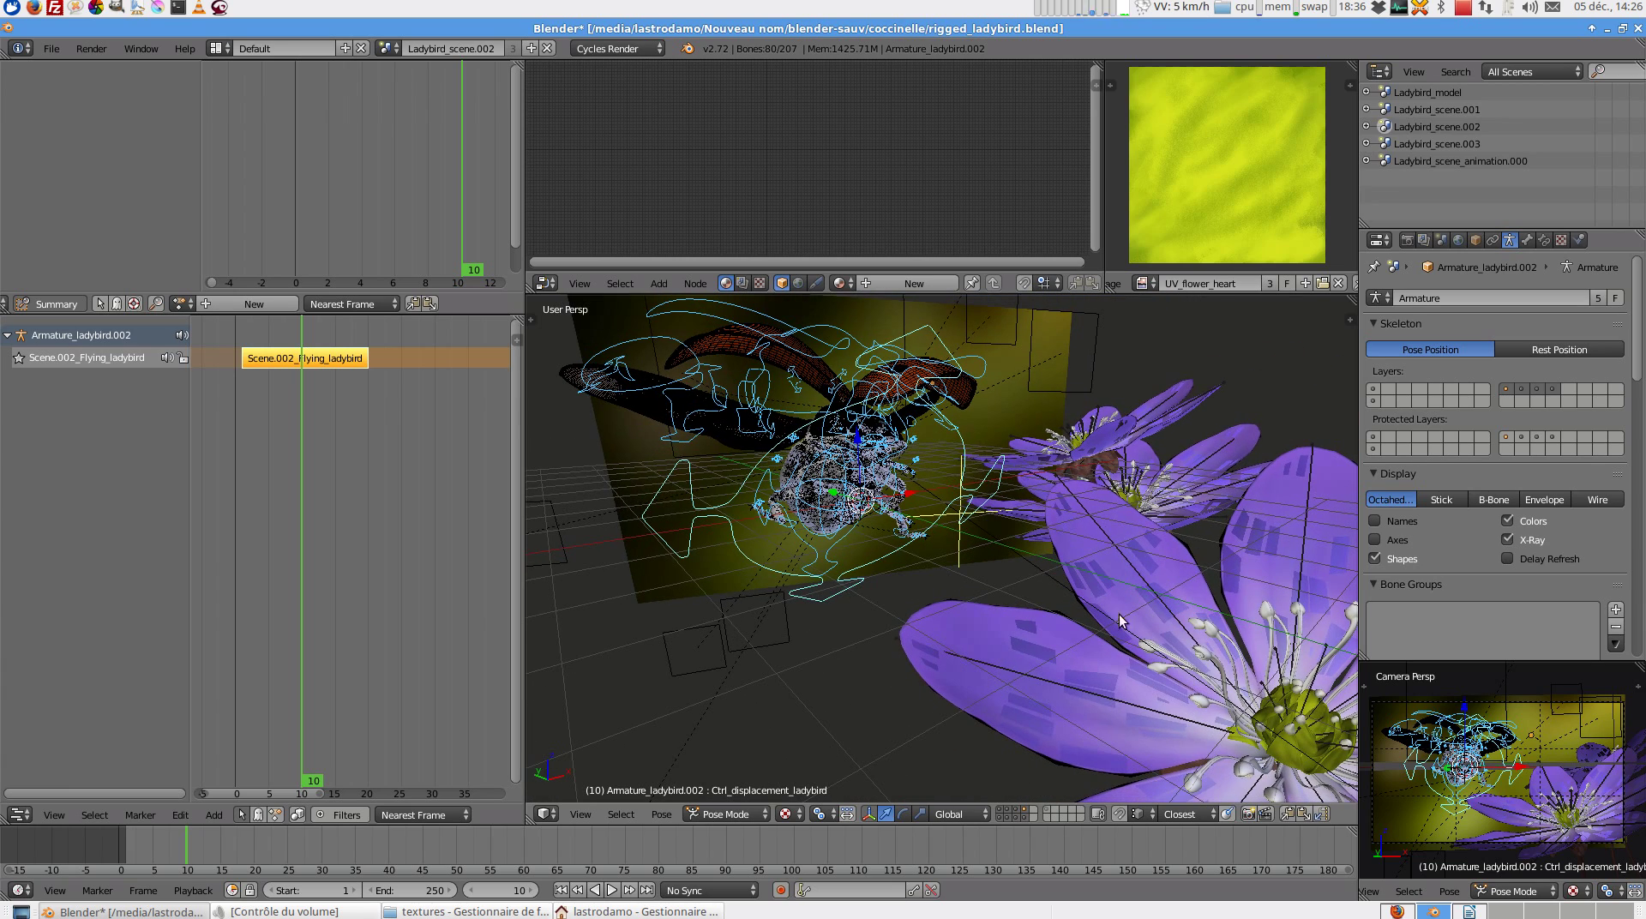
- Show only the layer with the single purple flower and view it from above
left_click(1051, 812)
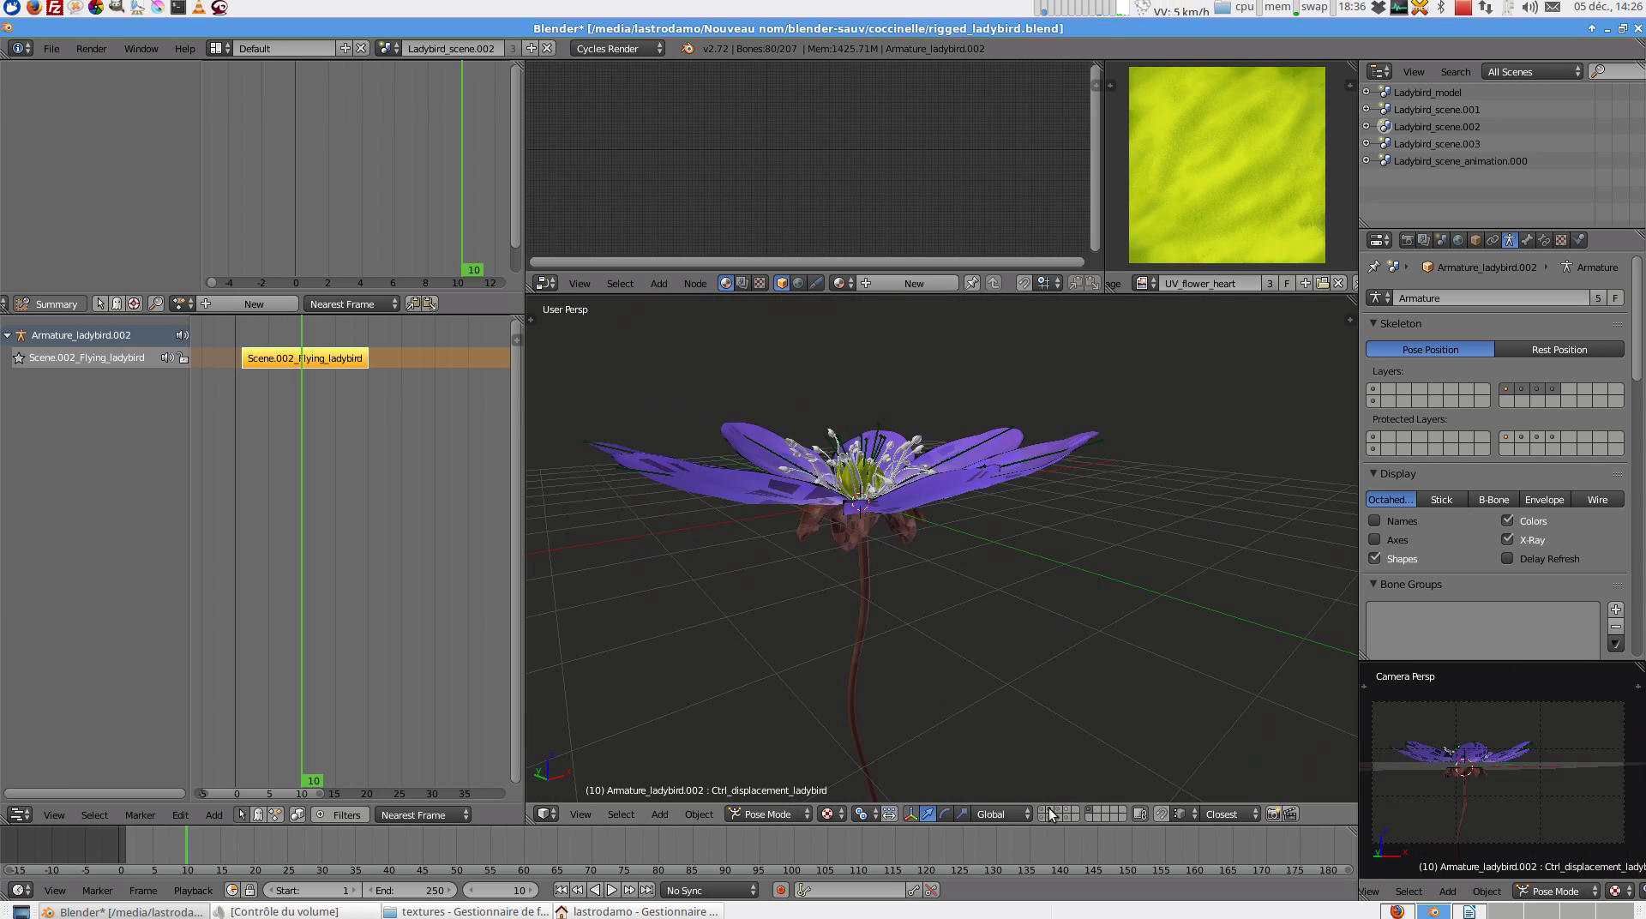
middle_click_drag(1009, 636, 1092, 599)
scroll(1457, 386, "down", 1)
- Turn off Simplify in the scene settings so the flower's petals display at full subdivision
left_click(1440, 240)
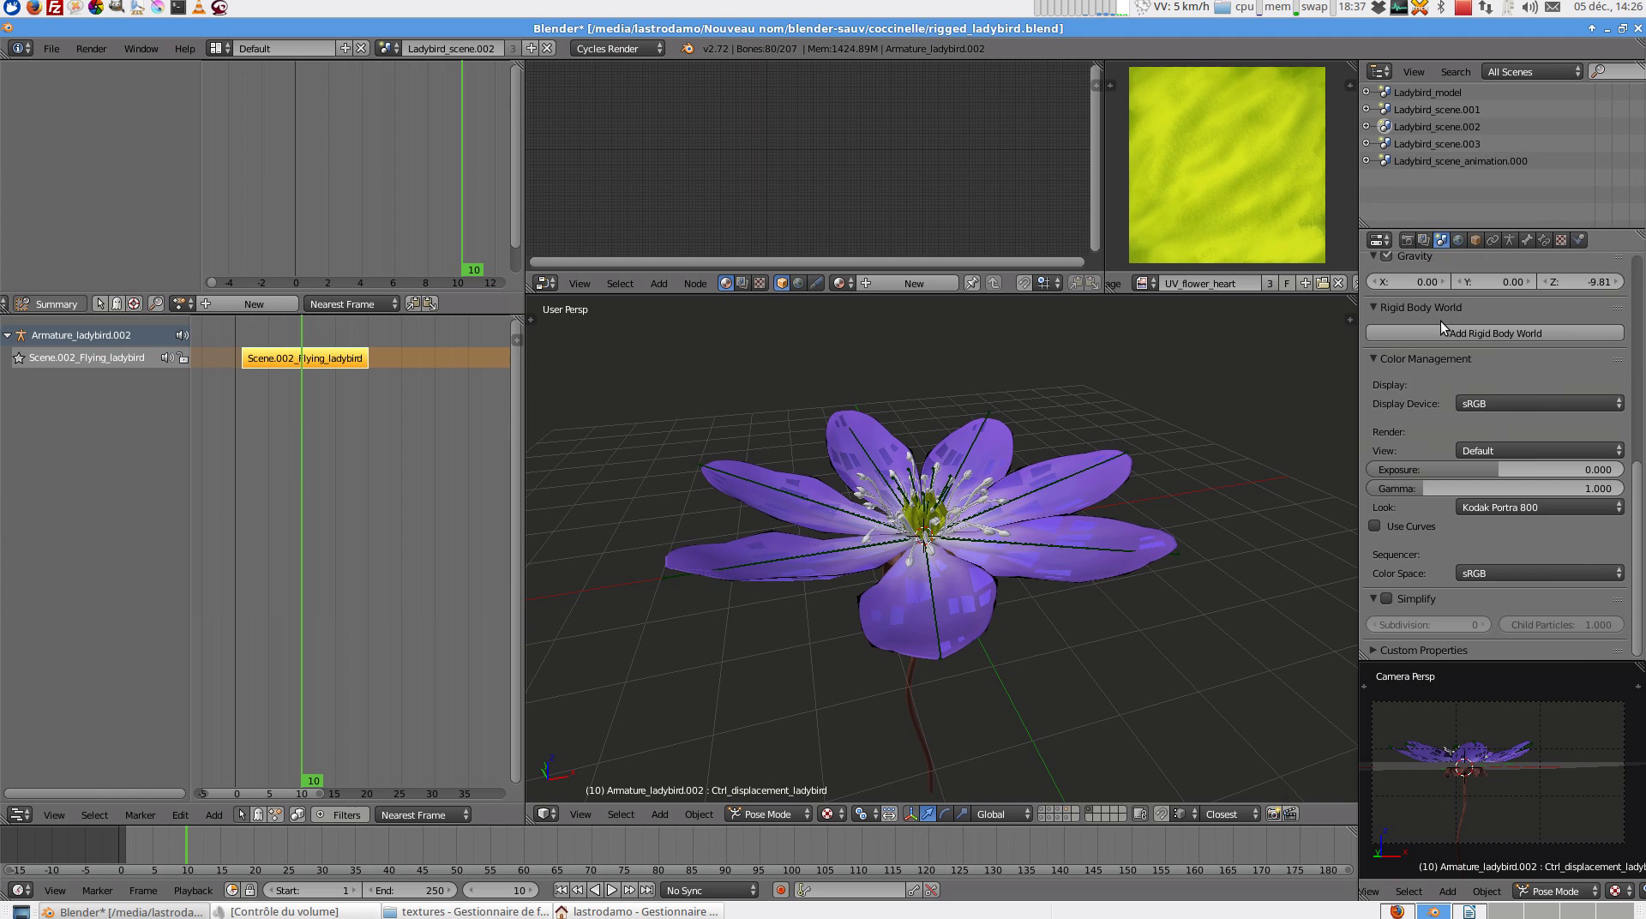
left_click(1386, 598)
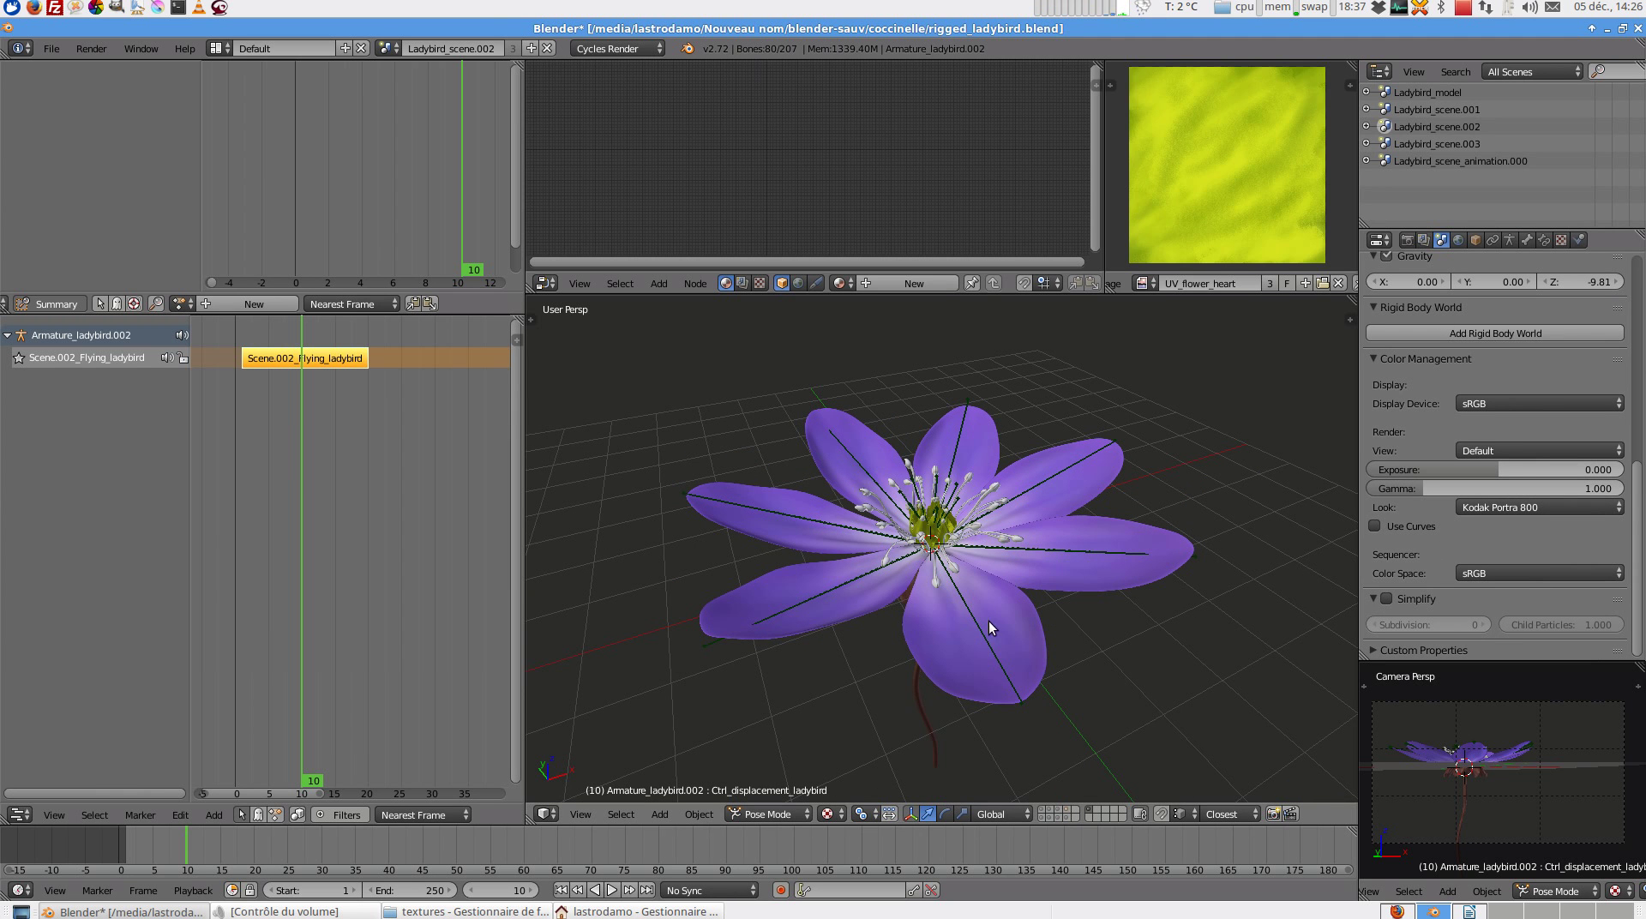
middle_click_drag(1001, 610, 1009, 609)
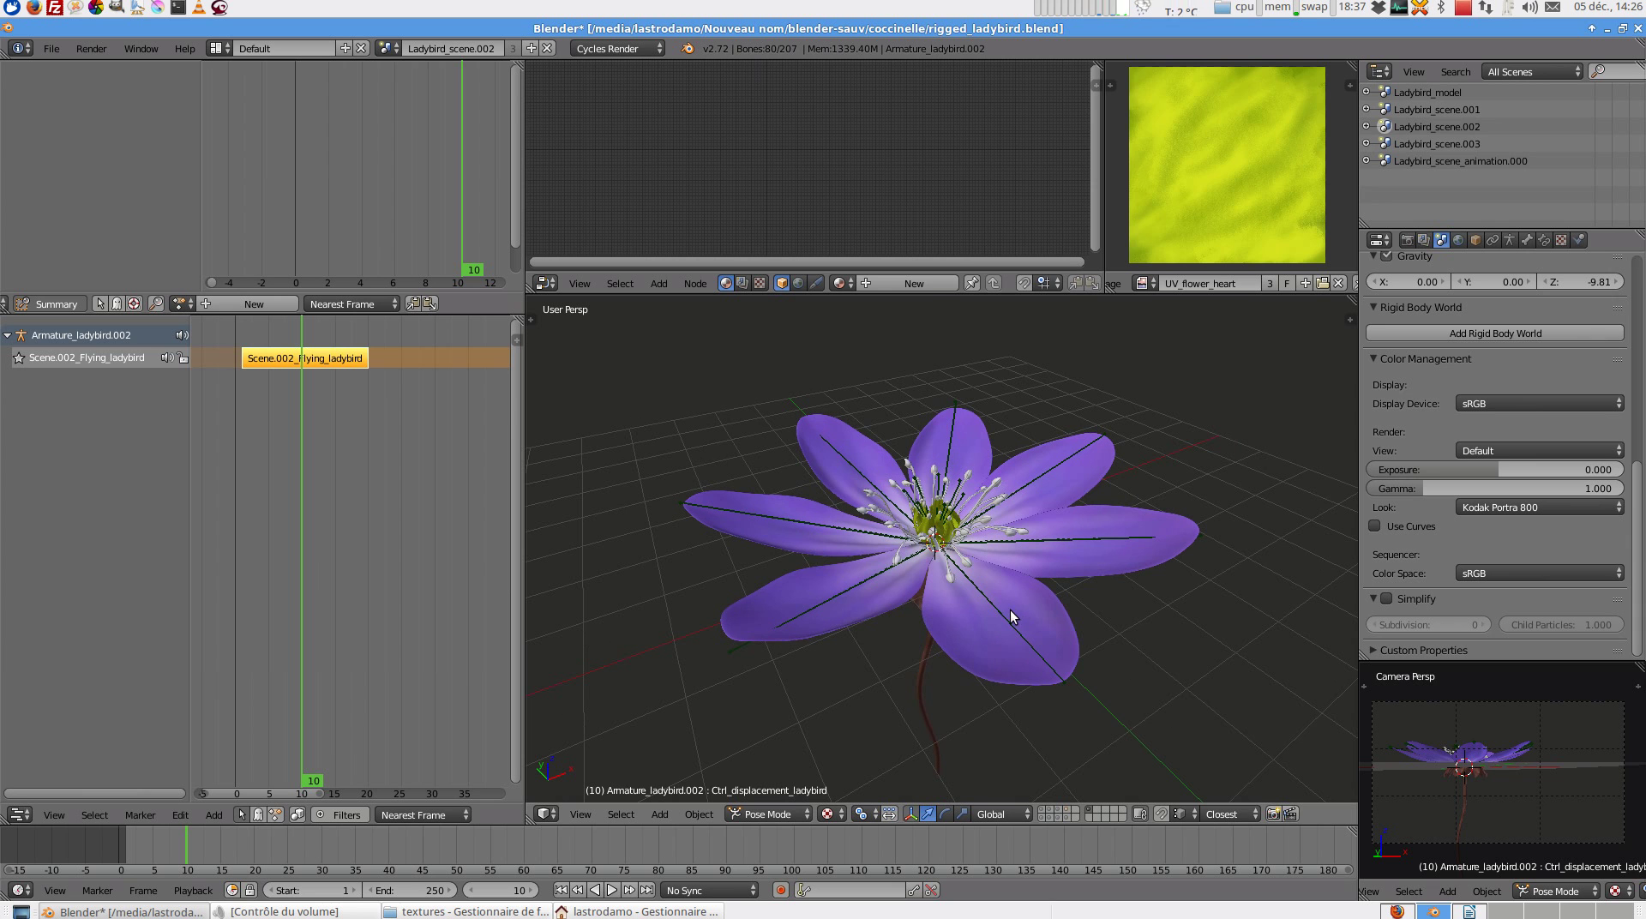
- Select the flower's front petal and extend the selection to the other objects of the flower with Select Grouped
right_click(1050, 604)
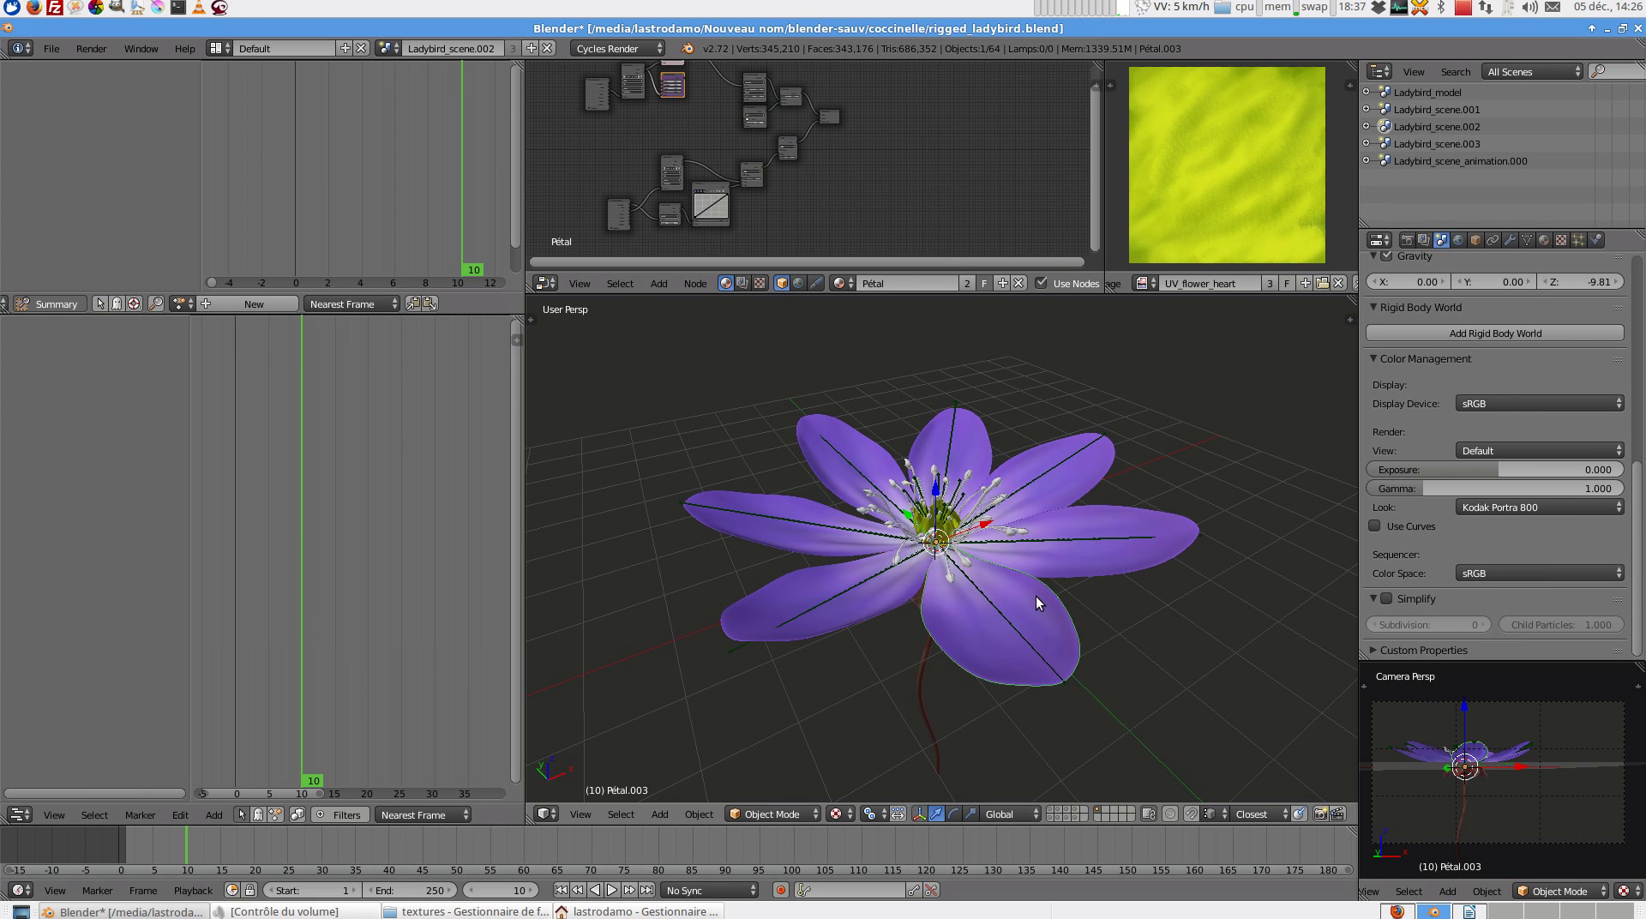
key("shift+g")
left_click(1035, 595)
middle_click_drag(1034, 596, 1073, 635)
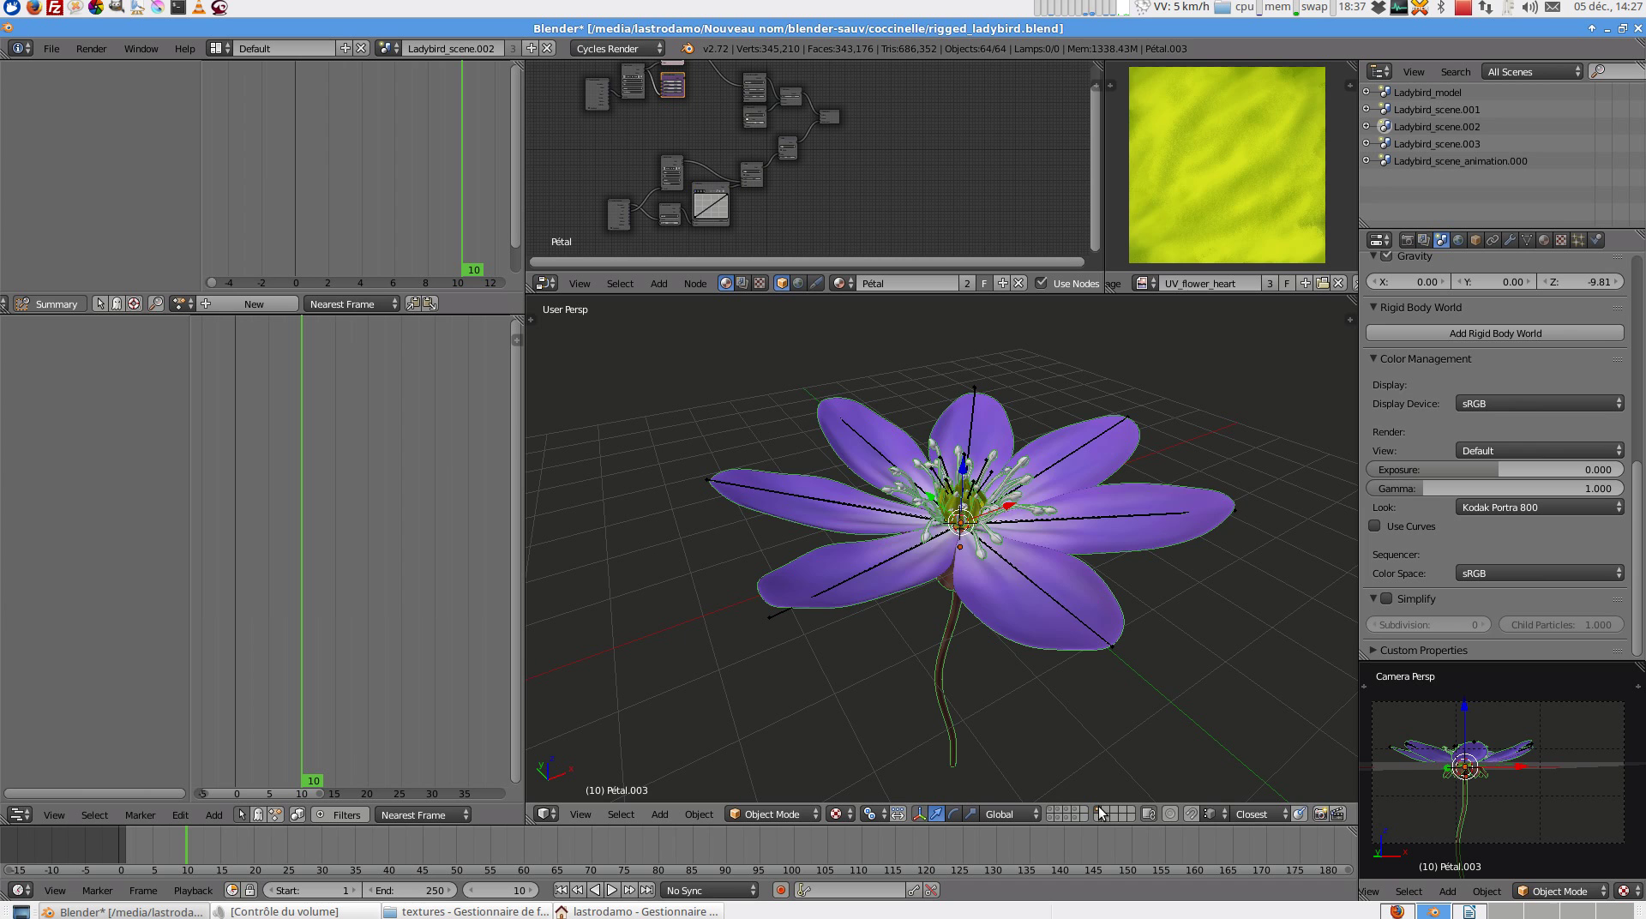
- Show the ladybird's wing layer, bring back the full scene layers and view the ladybird with the flowers and backdrop
left_click(1082, 814)
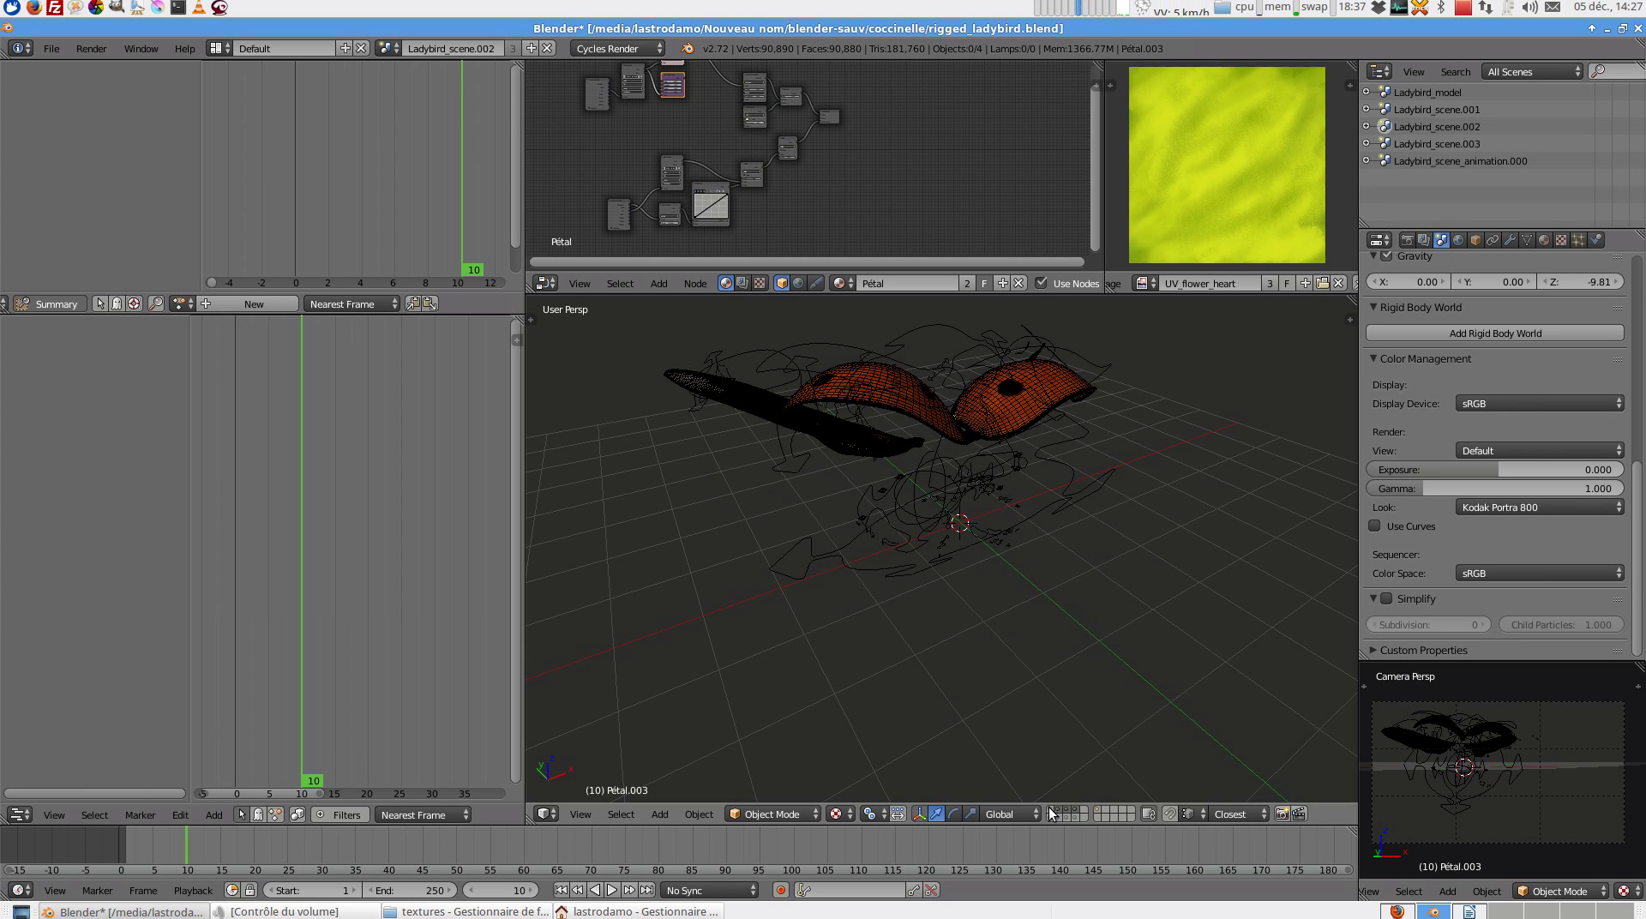
left_click(1053, 815, "shift")
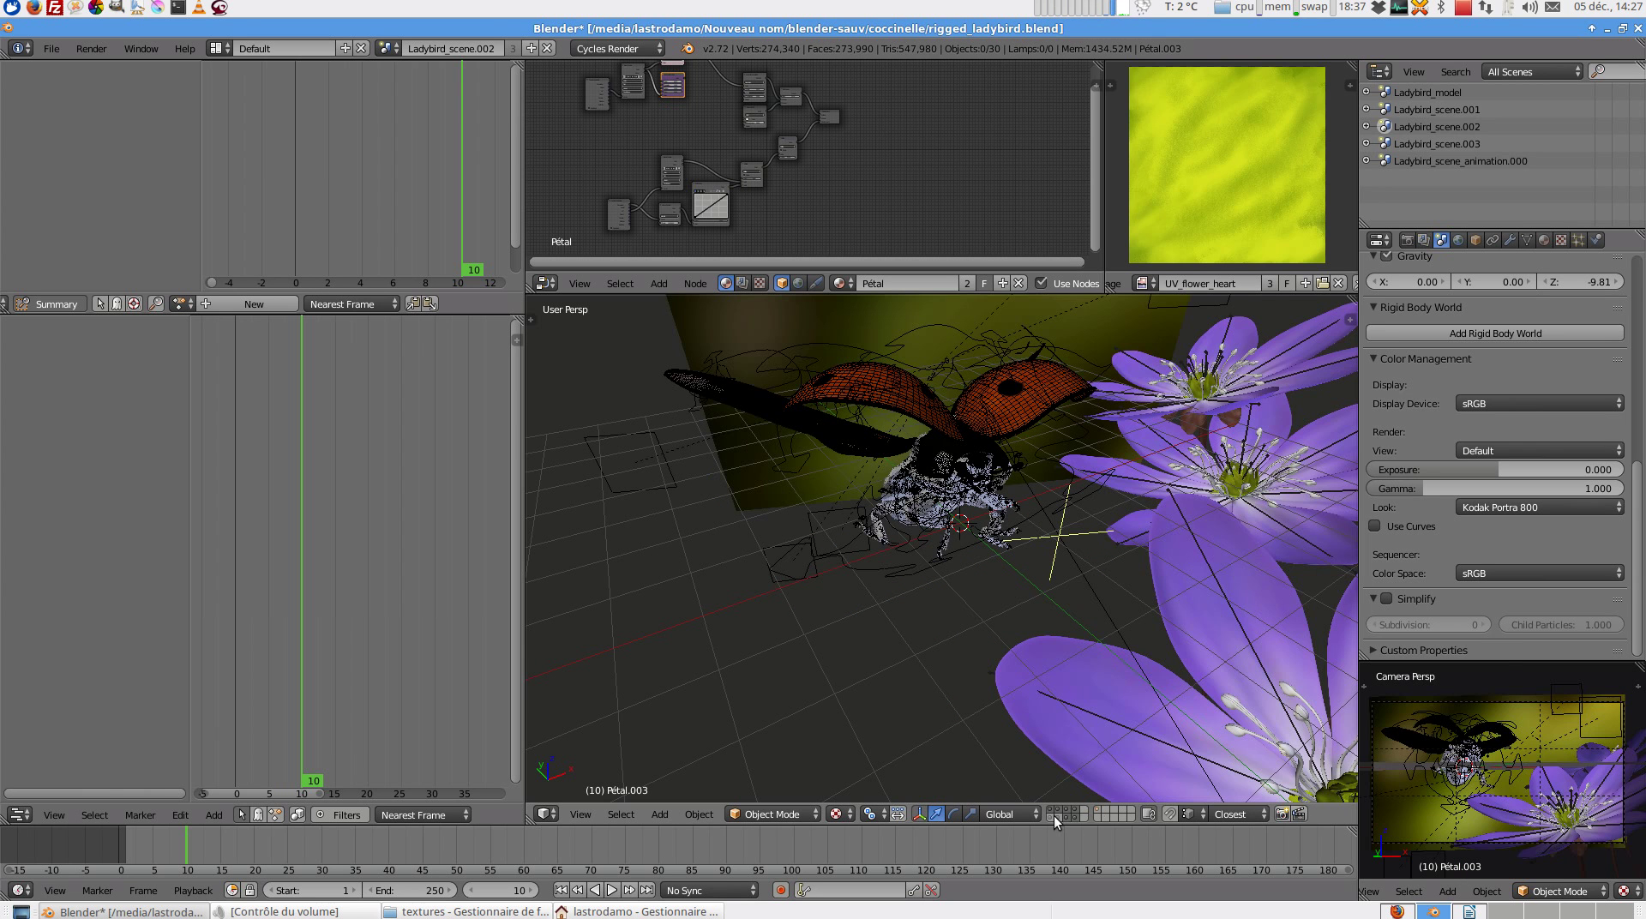
left_click(1050, 815, "shift")
middle_click_drag(1133, 664, 1141, 531)
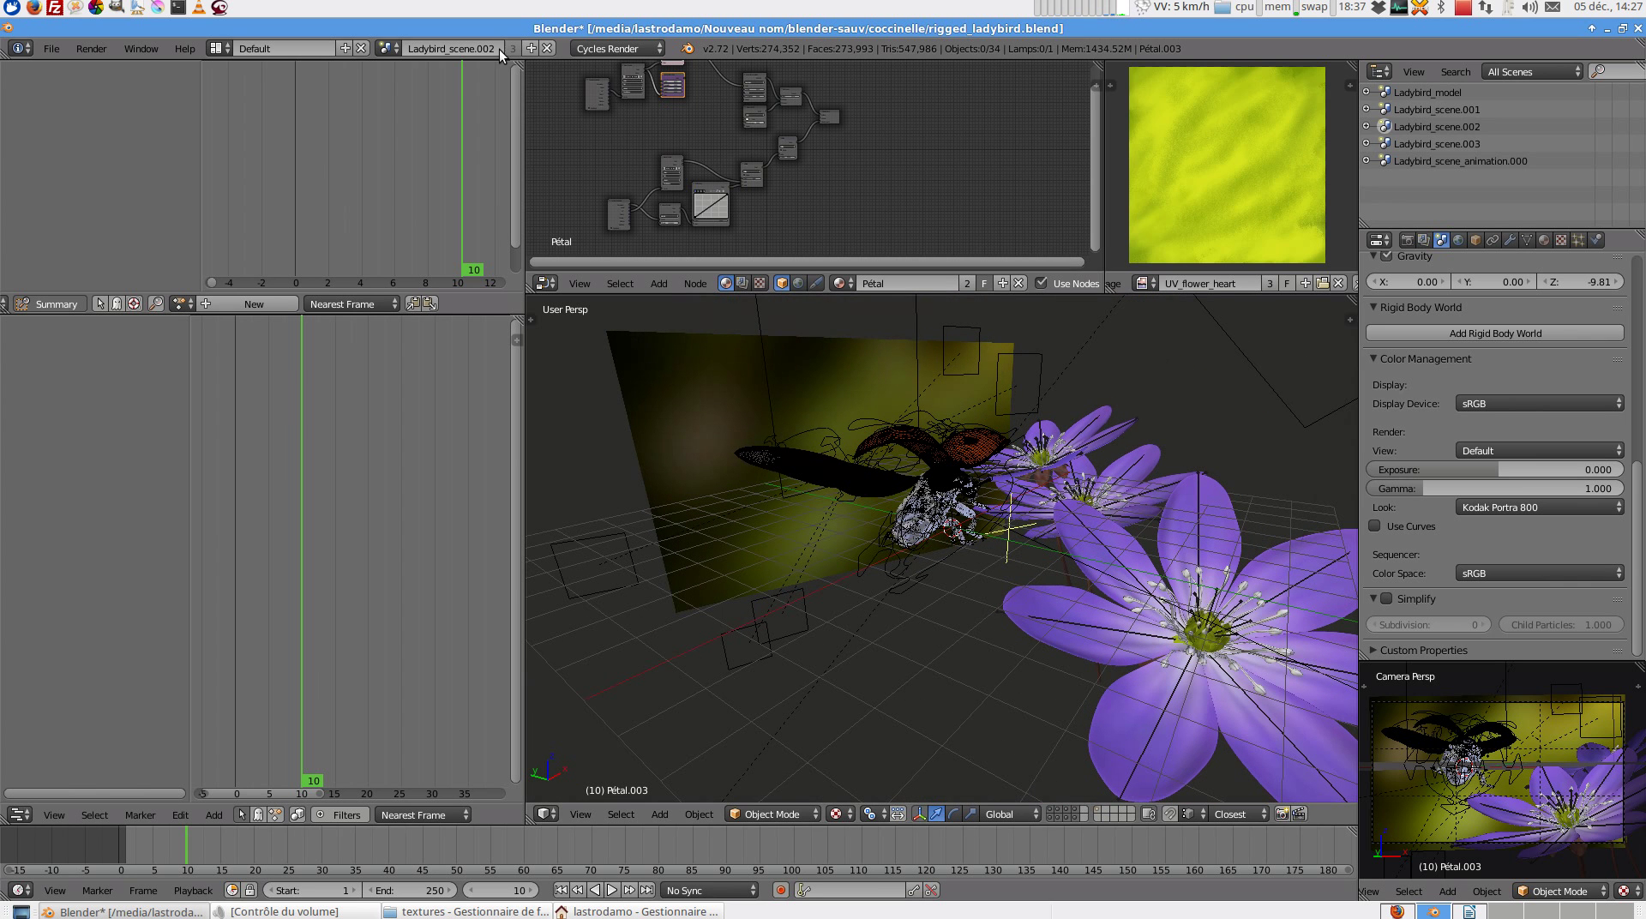
- Switch to the scene Ladybird_scene.003, select the plant and view the ladybird standing on it
left_click(386, 48)
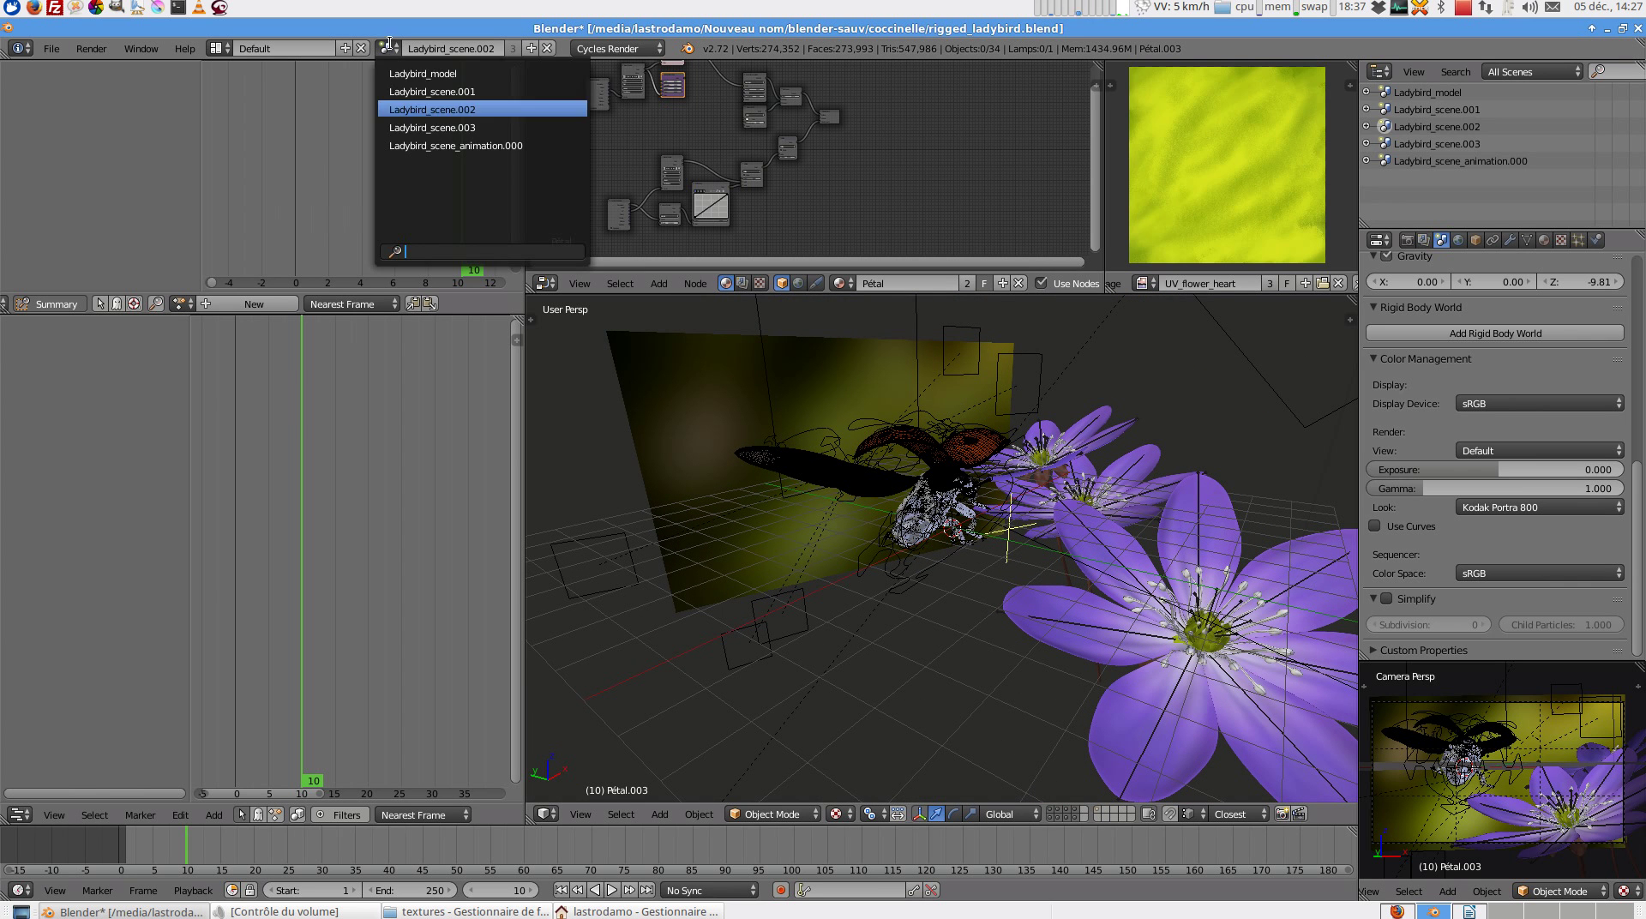
left_click(450, 127)
middle_click_drag(943, 430, 764, 568)
right_click(845, 696)
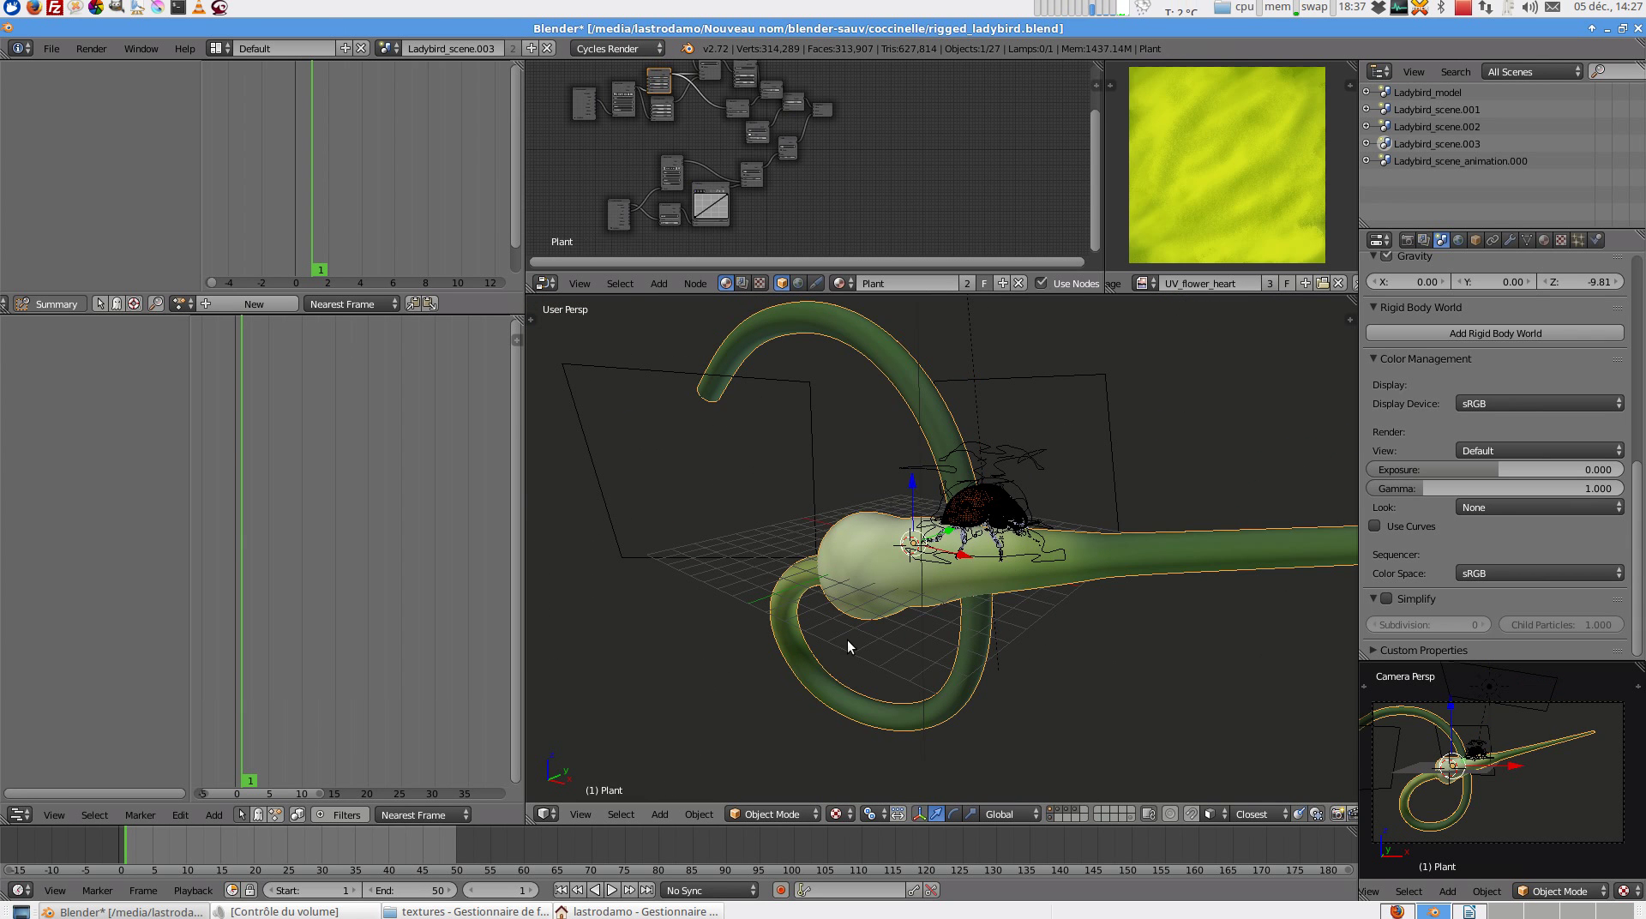
middle_click_drag(916, 640, 1085, 599)
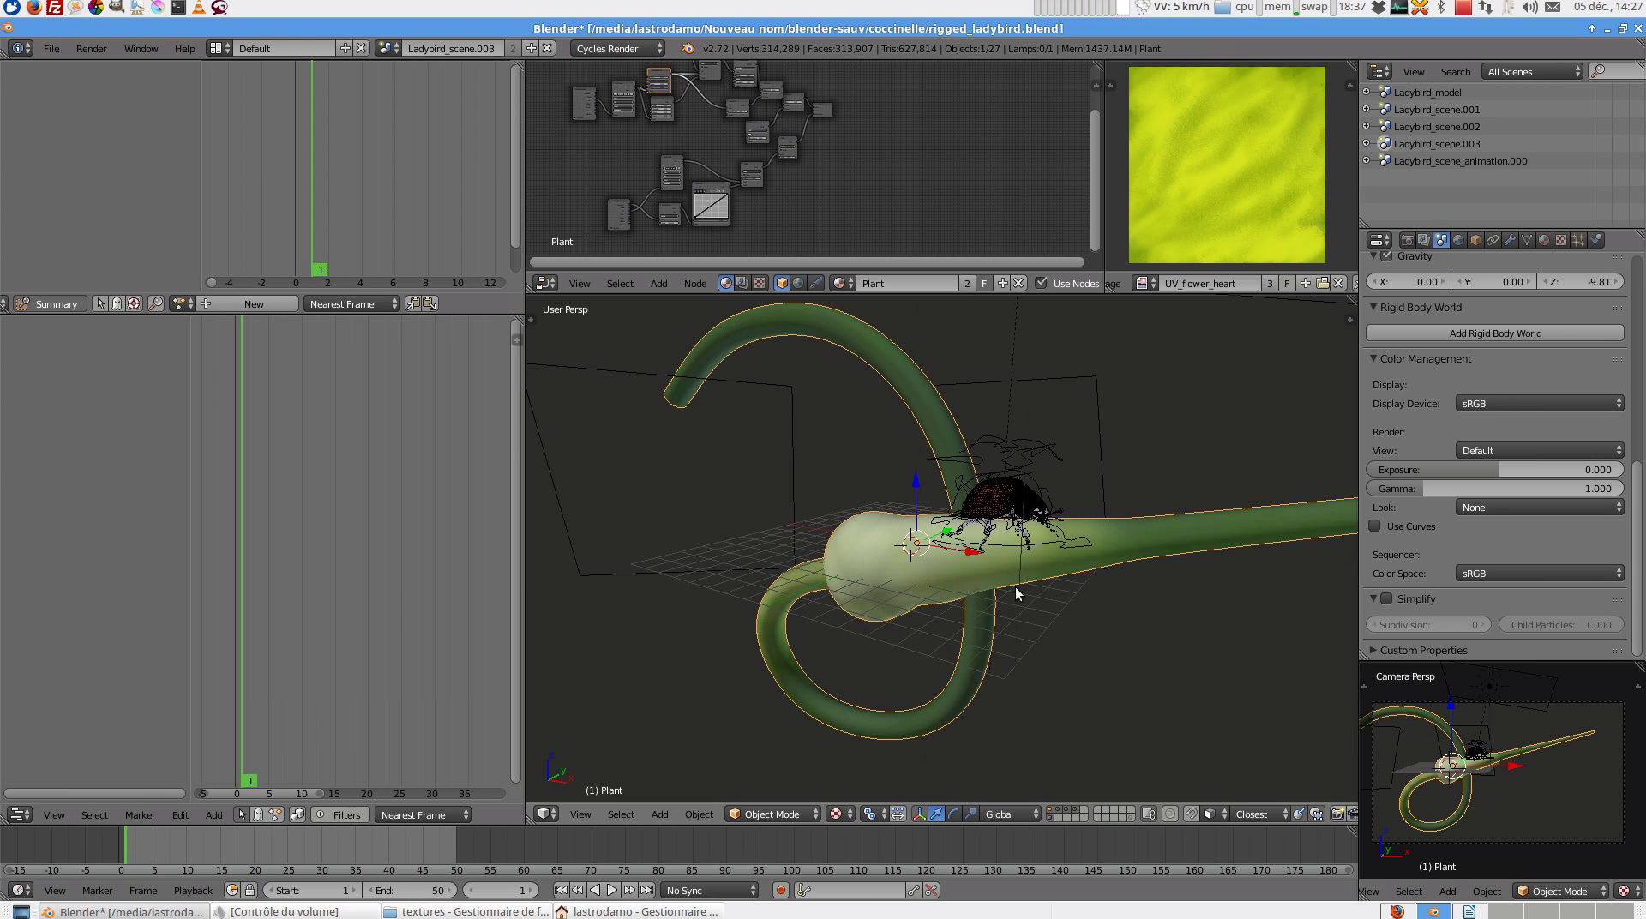
- Select all bones of the armature of the ladybird on the plant, inspect its Scene.003_Static_ladybird strip and deselect the bones
scroll(977, 568, "up", 5)
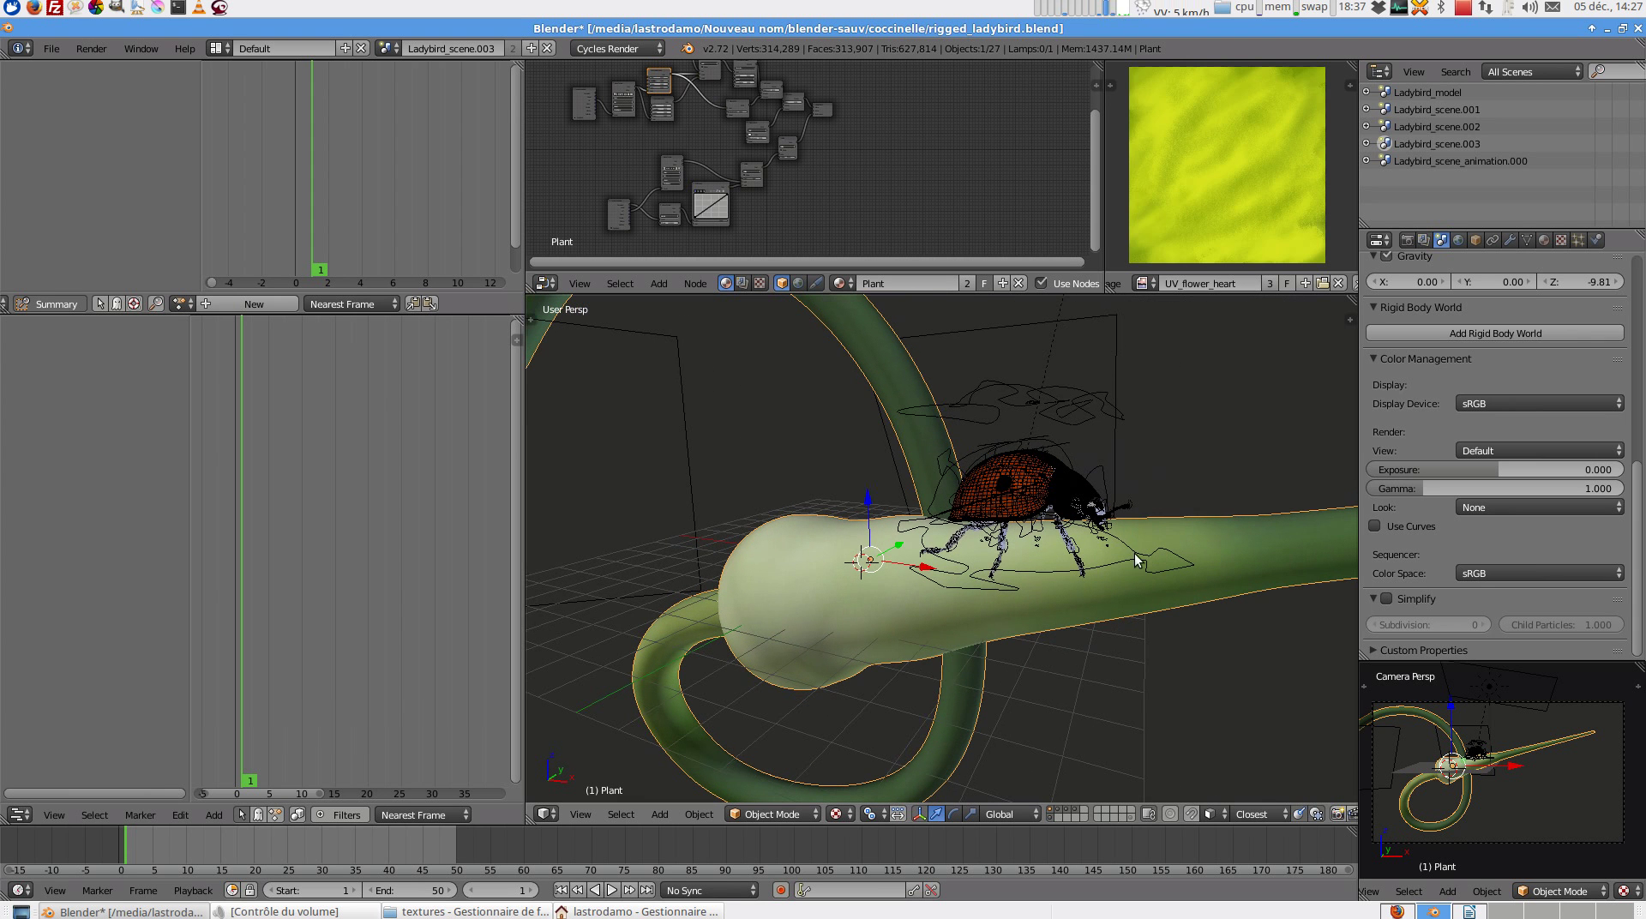
right_click(1056, 414)
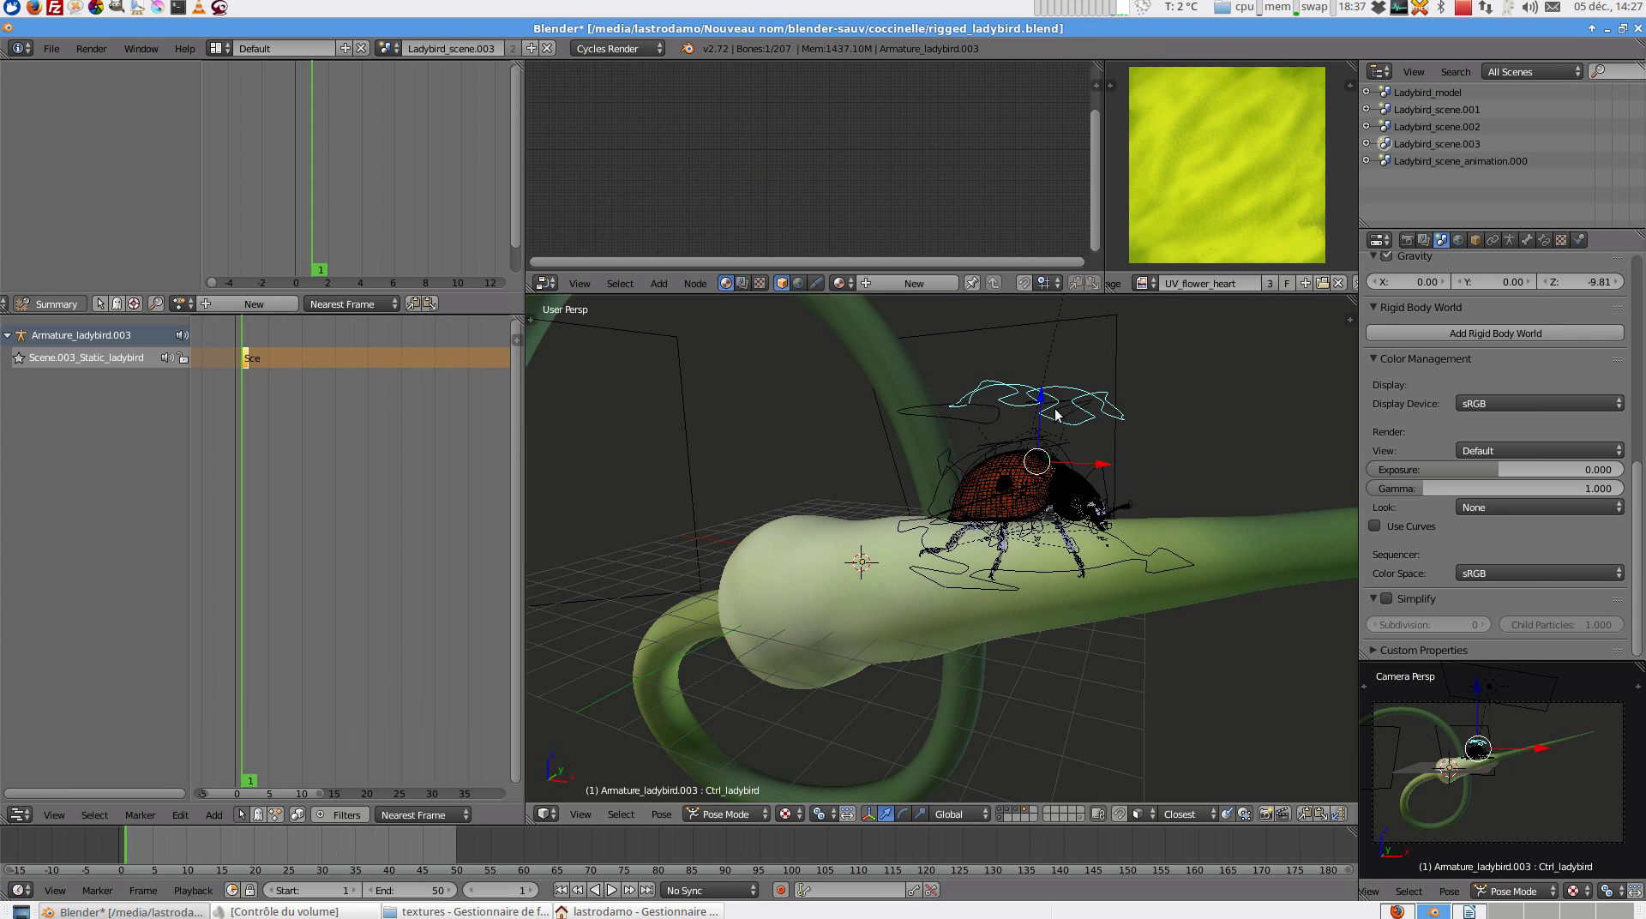
key("a")
key("a")
scroll(295, 368, "up", 3)
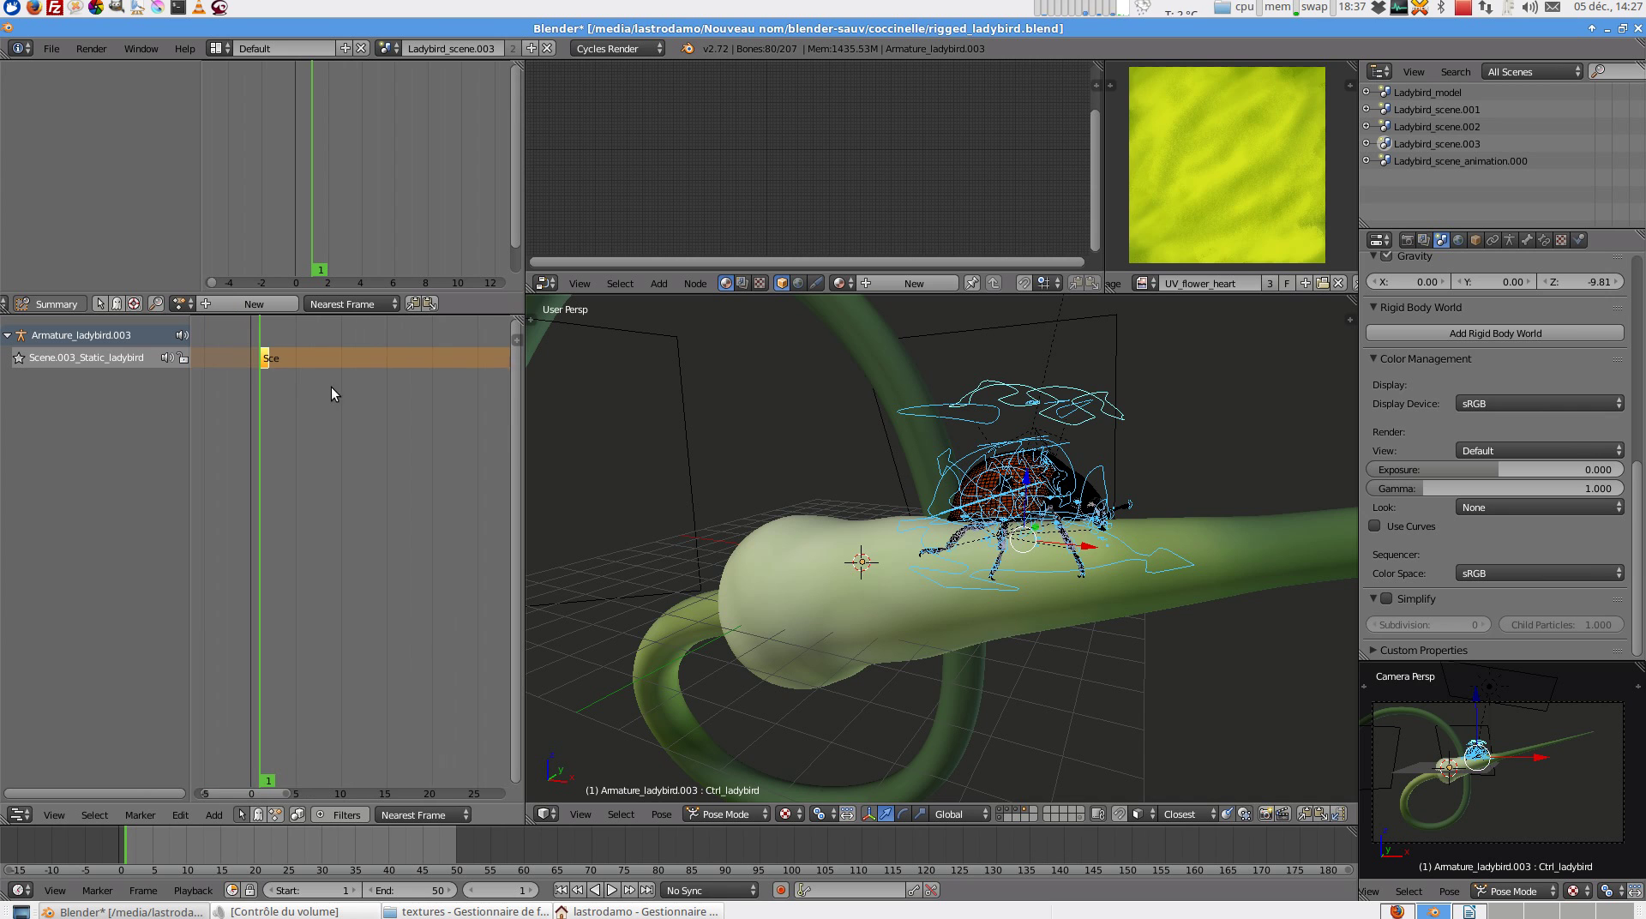
scroll(334, 394, "up", 1)
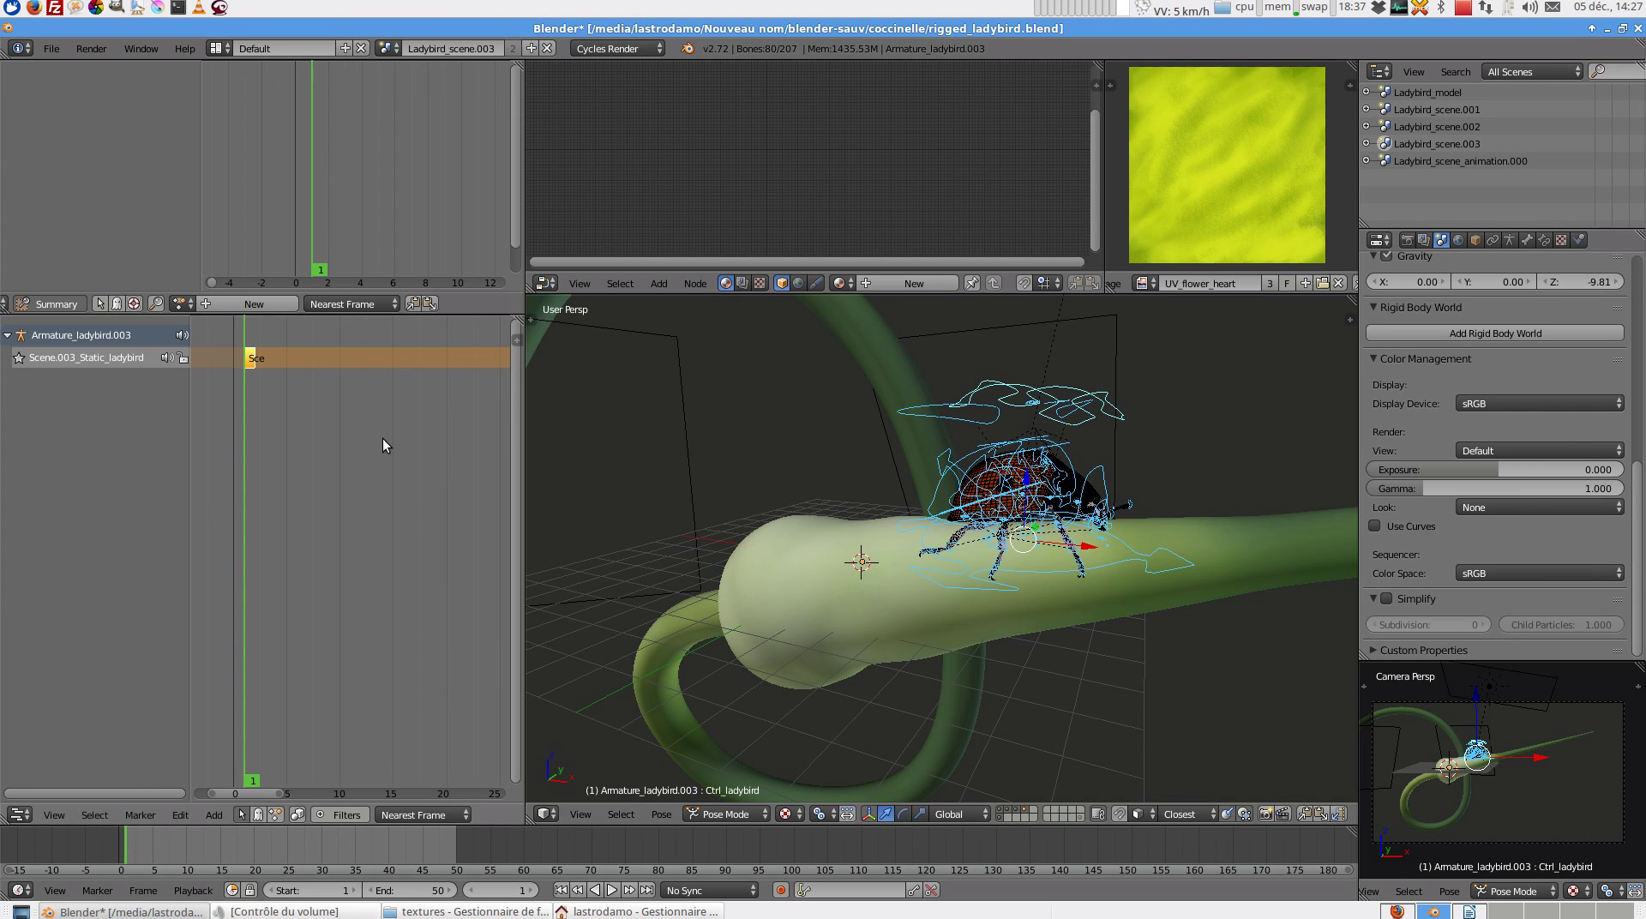
middle_click_drag(967, 538, 1074, 518)
key("a")
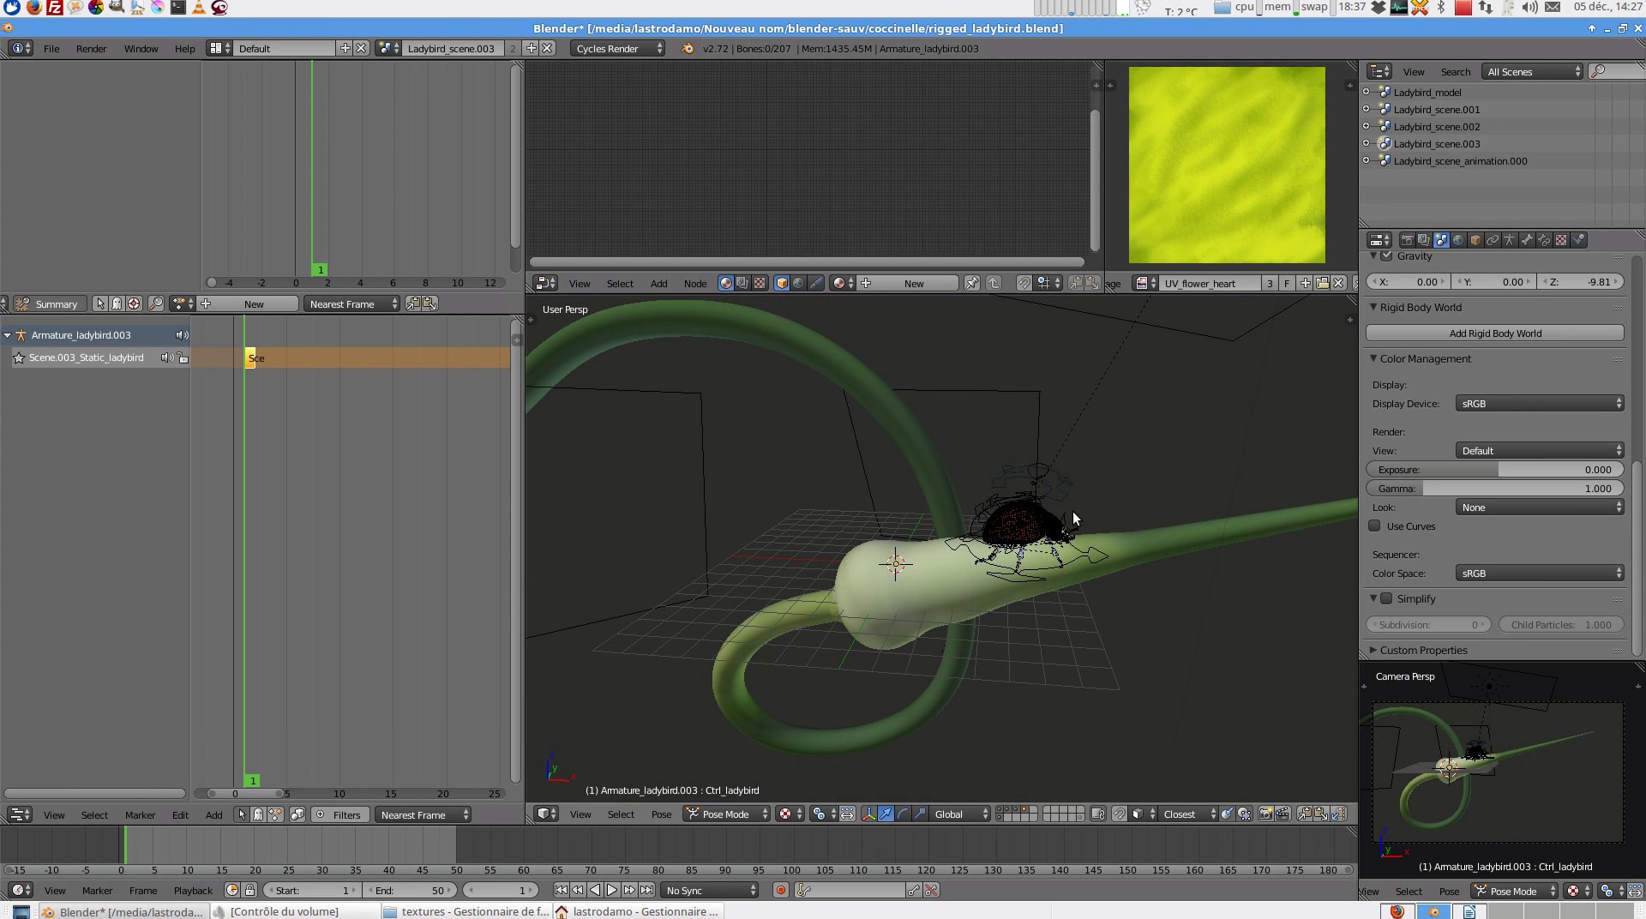
- Switch to the scene Ladybird_scene_animation.000 and view the ladybird on the purple flowers from the side
left_click(383, 47)
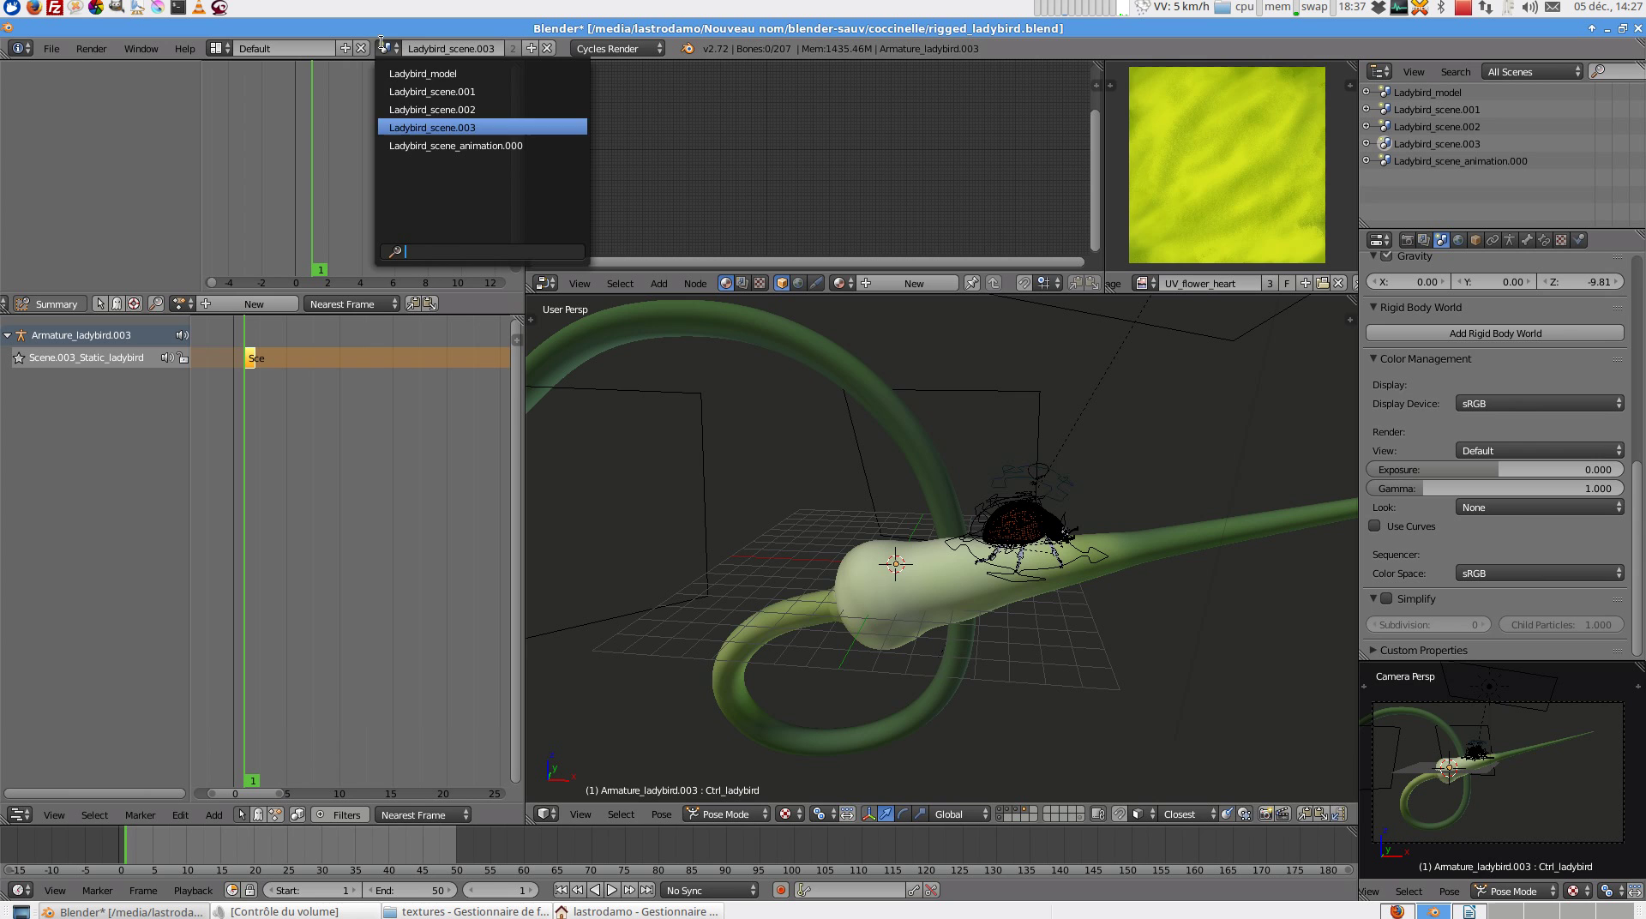
left_click(467, 145)
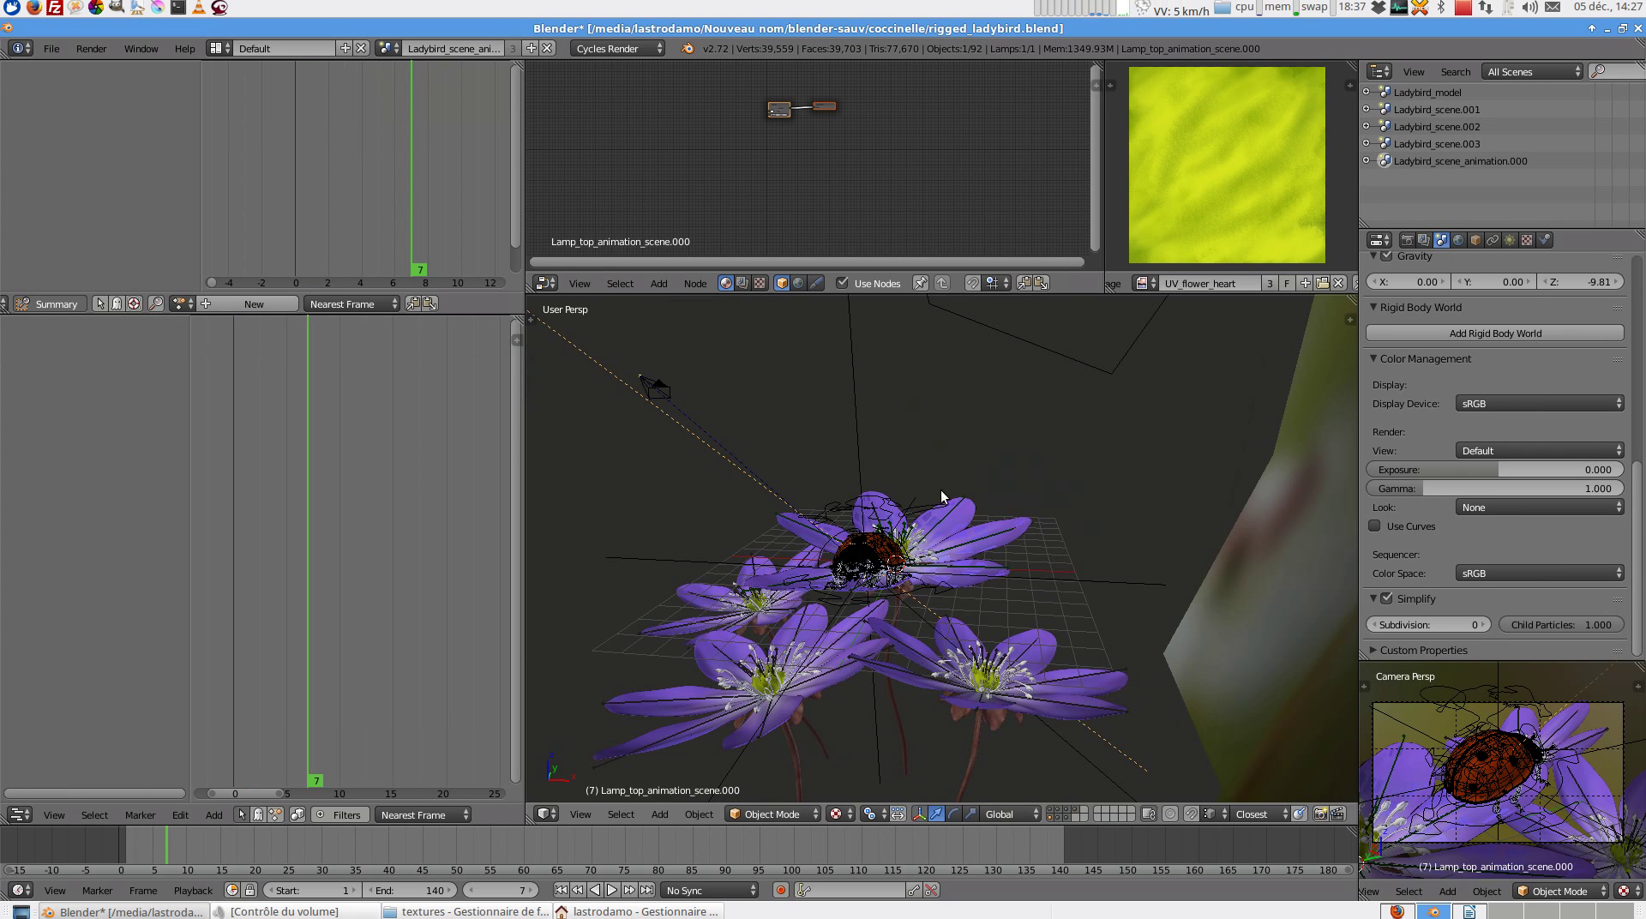
middle_click_drag(983, 515, 1102, 543)
middle_click_drag(1017, 576, 1021, 405, "ctrl")
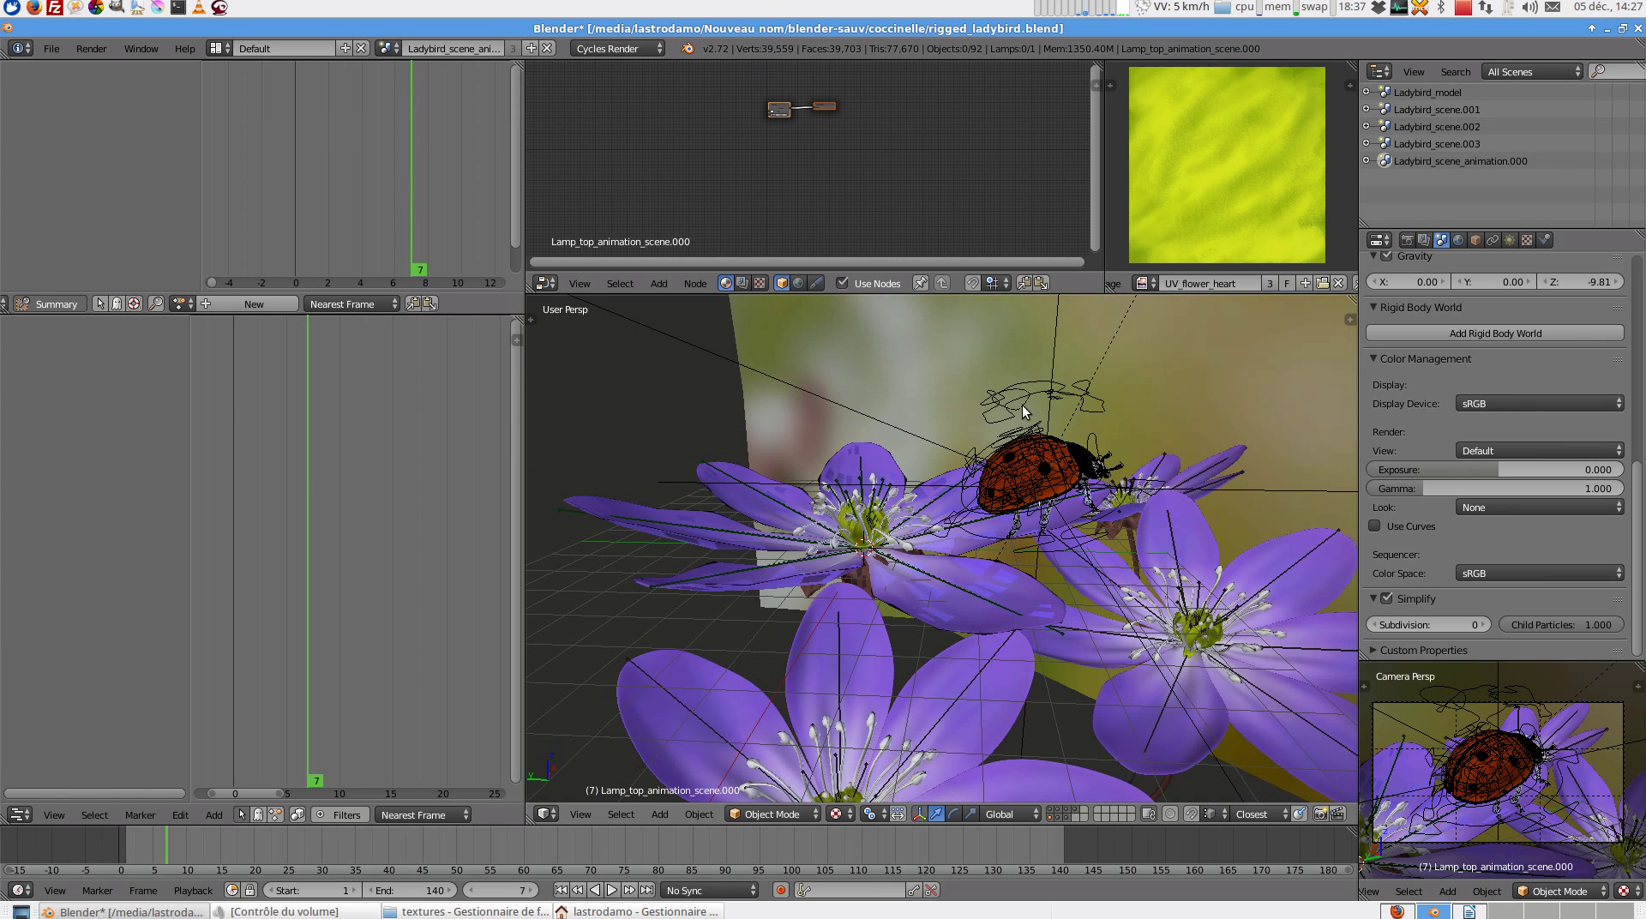
- Select all bones of the animated ladybird's armature and fit its full set of animation strips in the NLA editor
right_click(1014, 397)
key("a")
key("a")
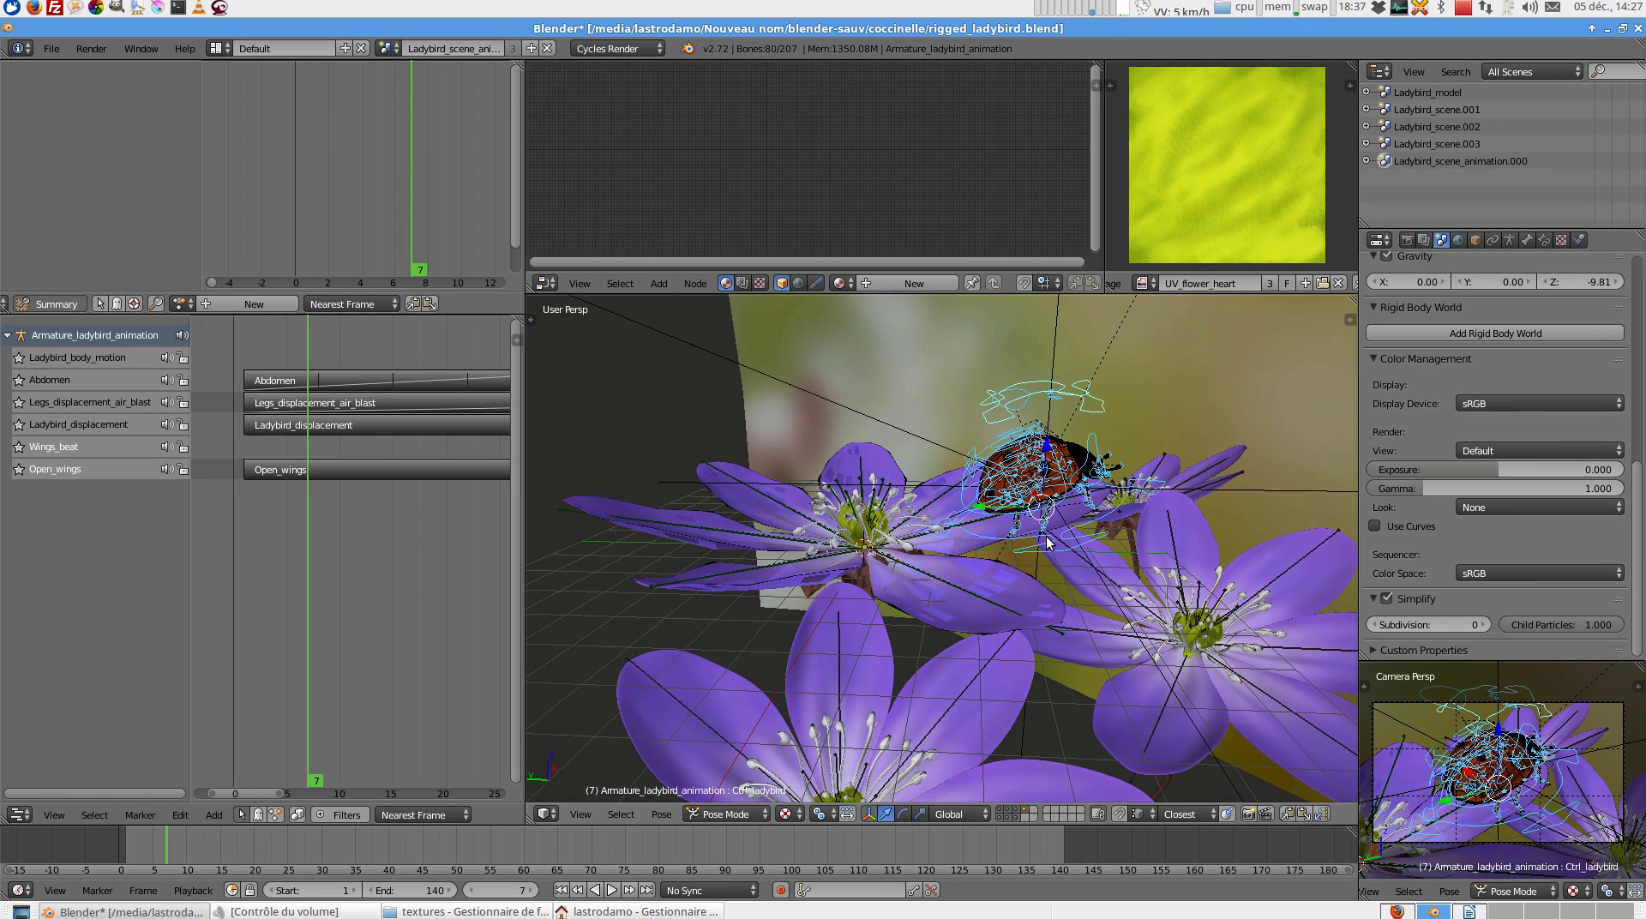
middle_click_drag(1046, 536, 1073, 564)
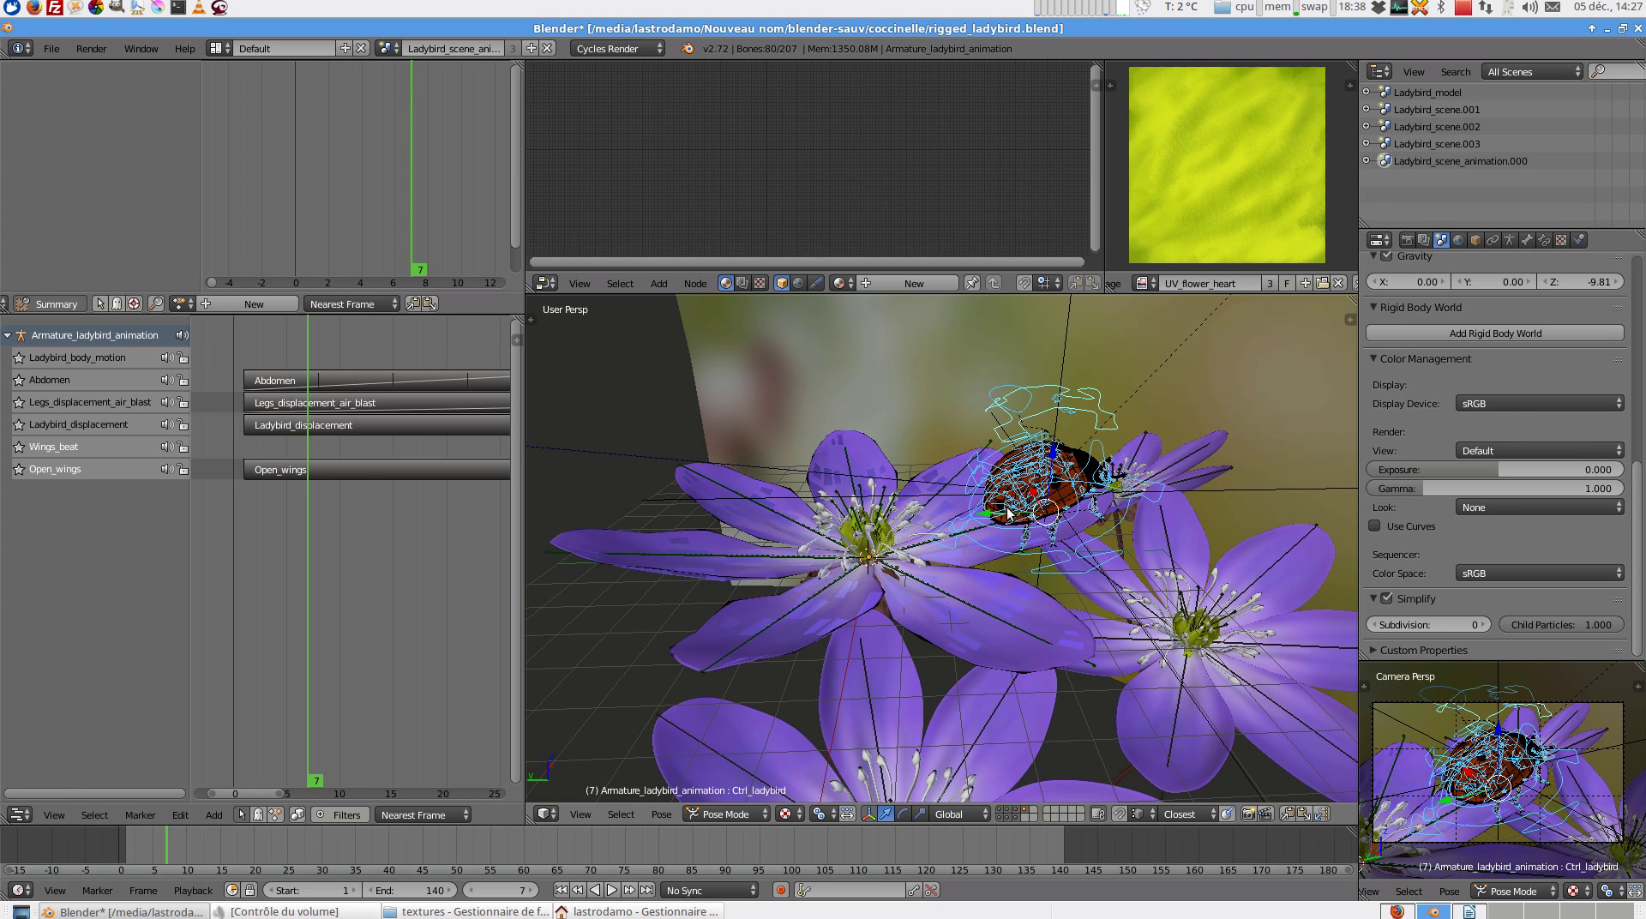
scroll(349, 497, "down", 6)
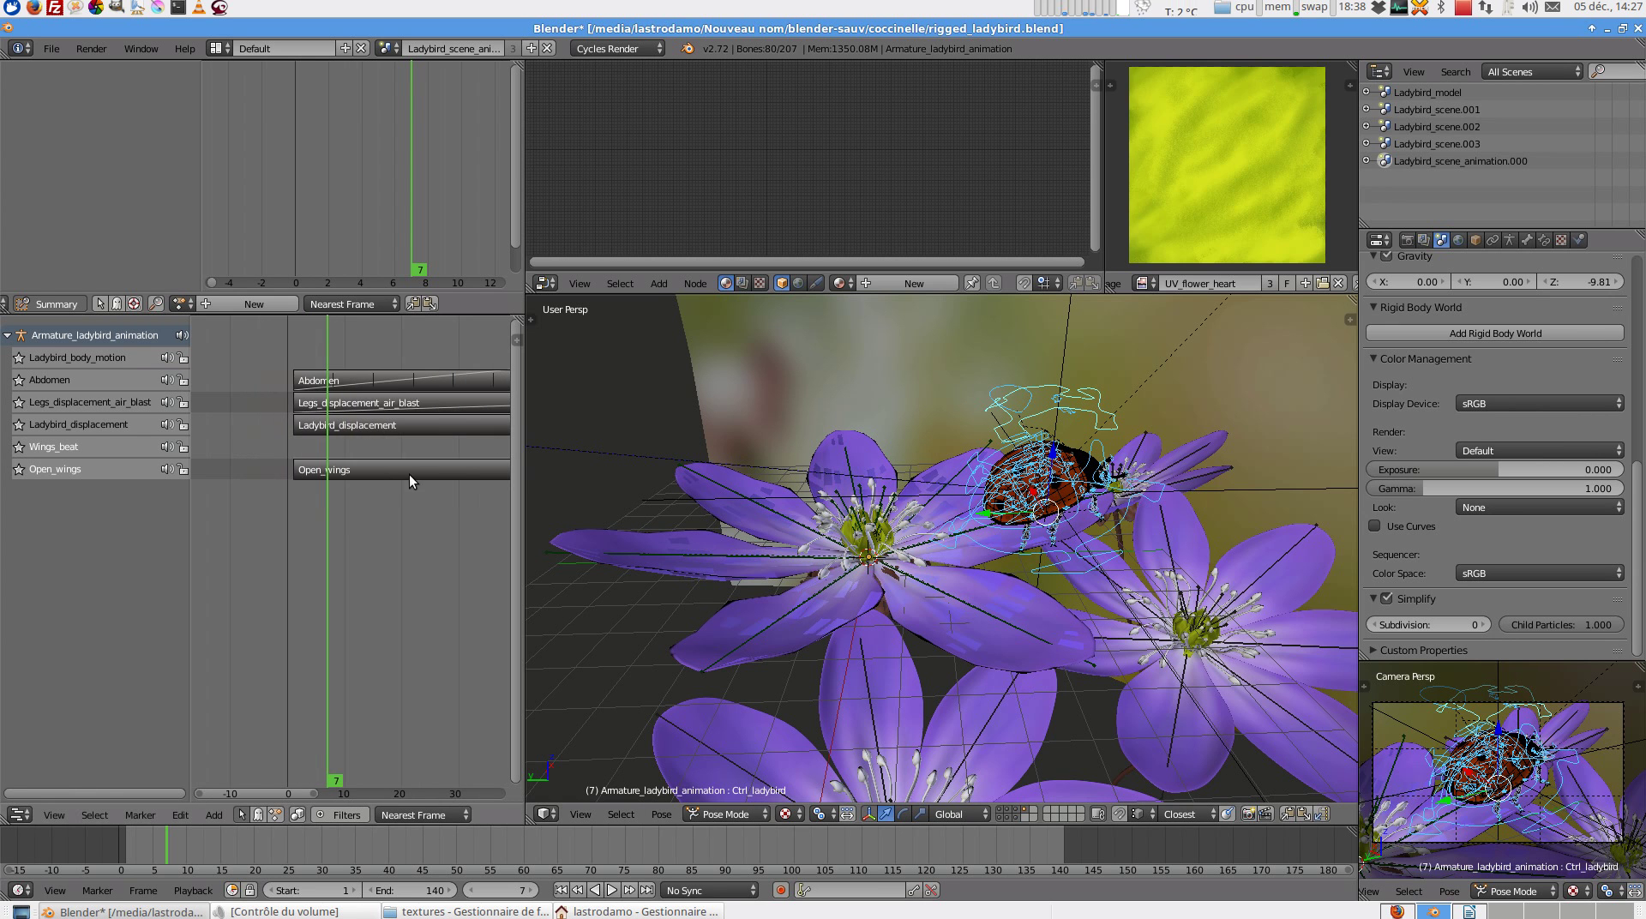
scroll(342, 504, "down", 5)
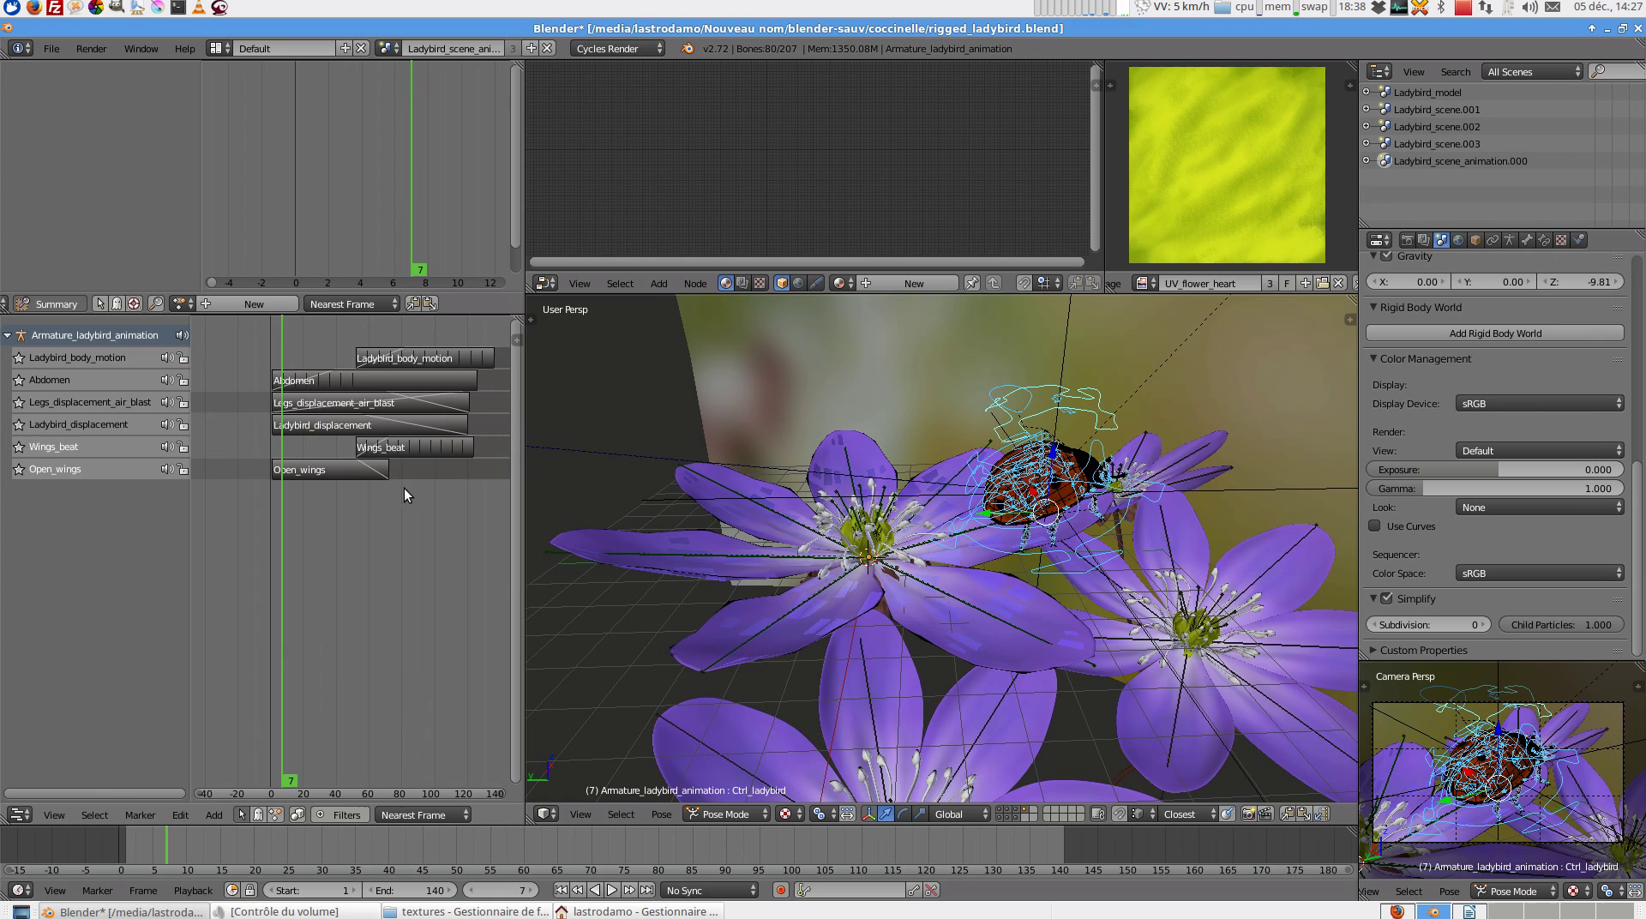
- Select the Open_wings strip, move to frame 12, play the ladybird's take-off with the bones deselected, and stop at frame 107
left_click(303, 477)
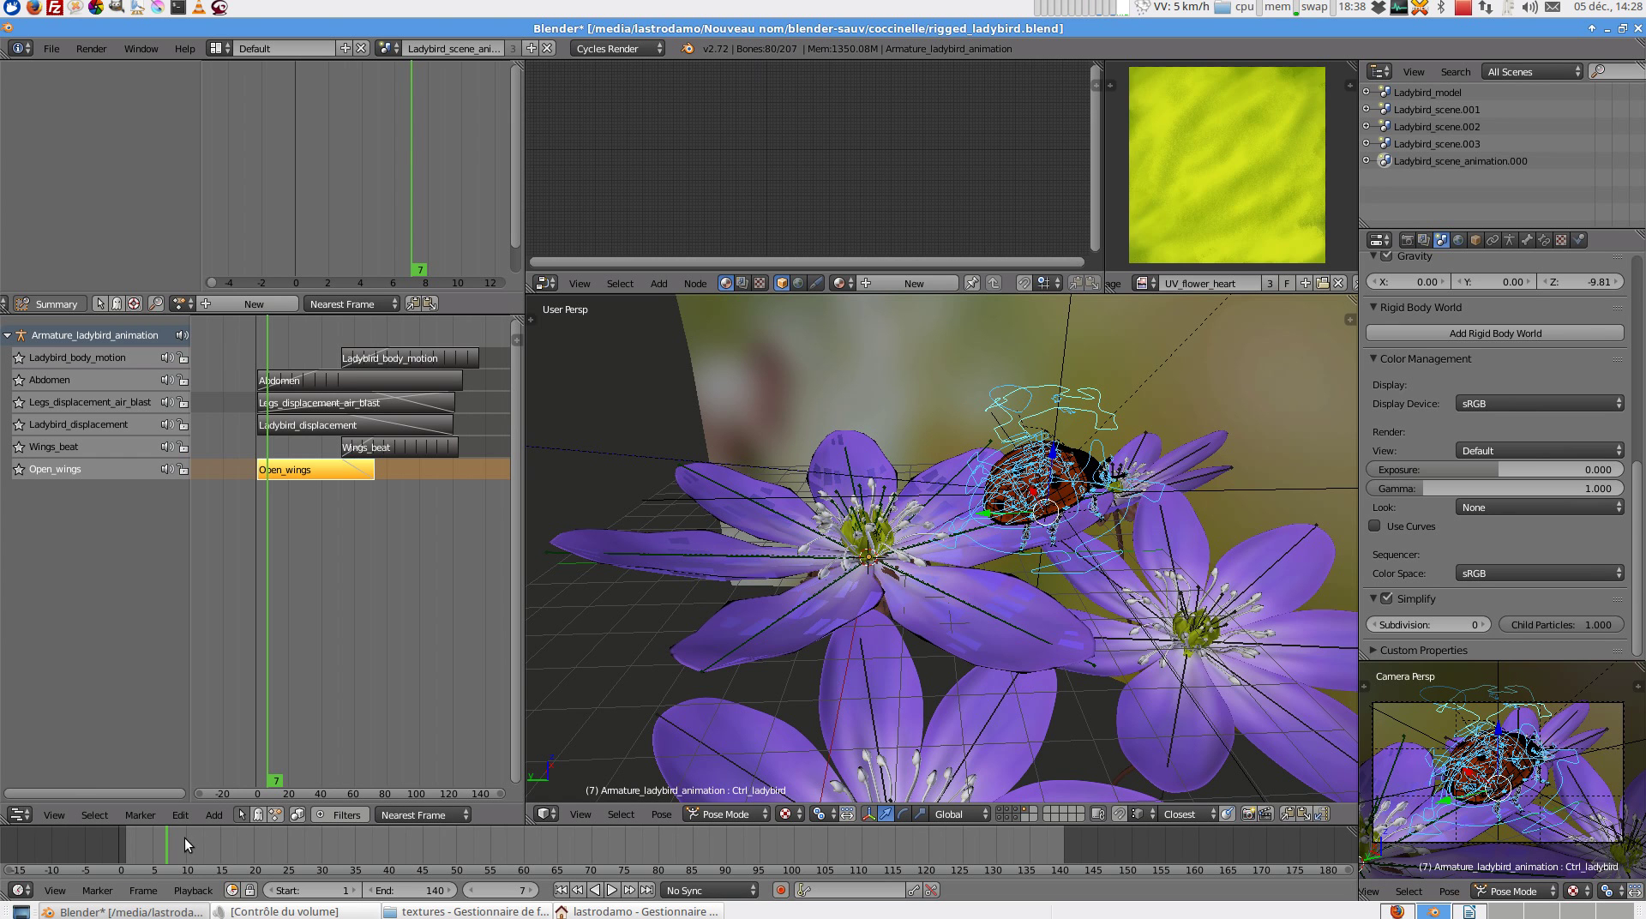
left_click_drag(173, 840, 199, 842)
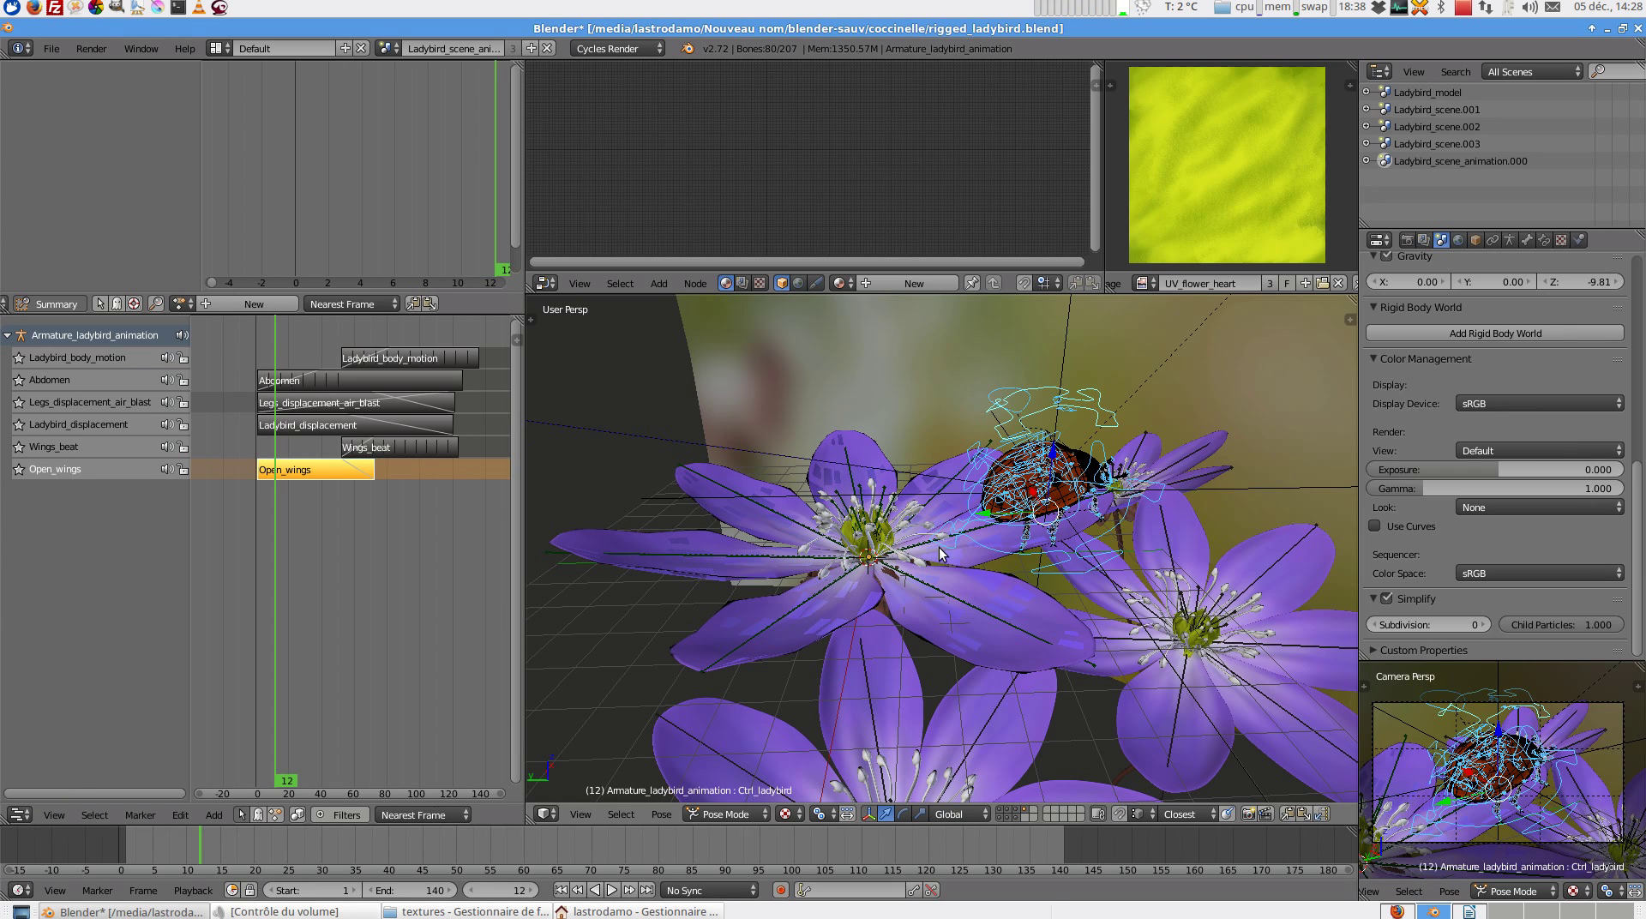
key("alt+a")
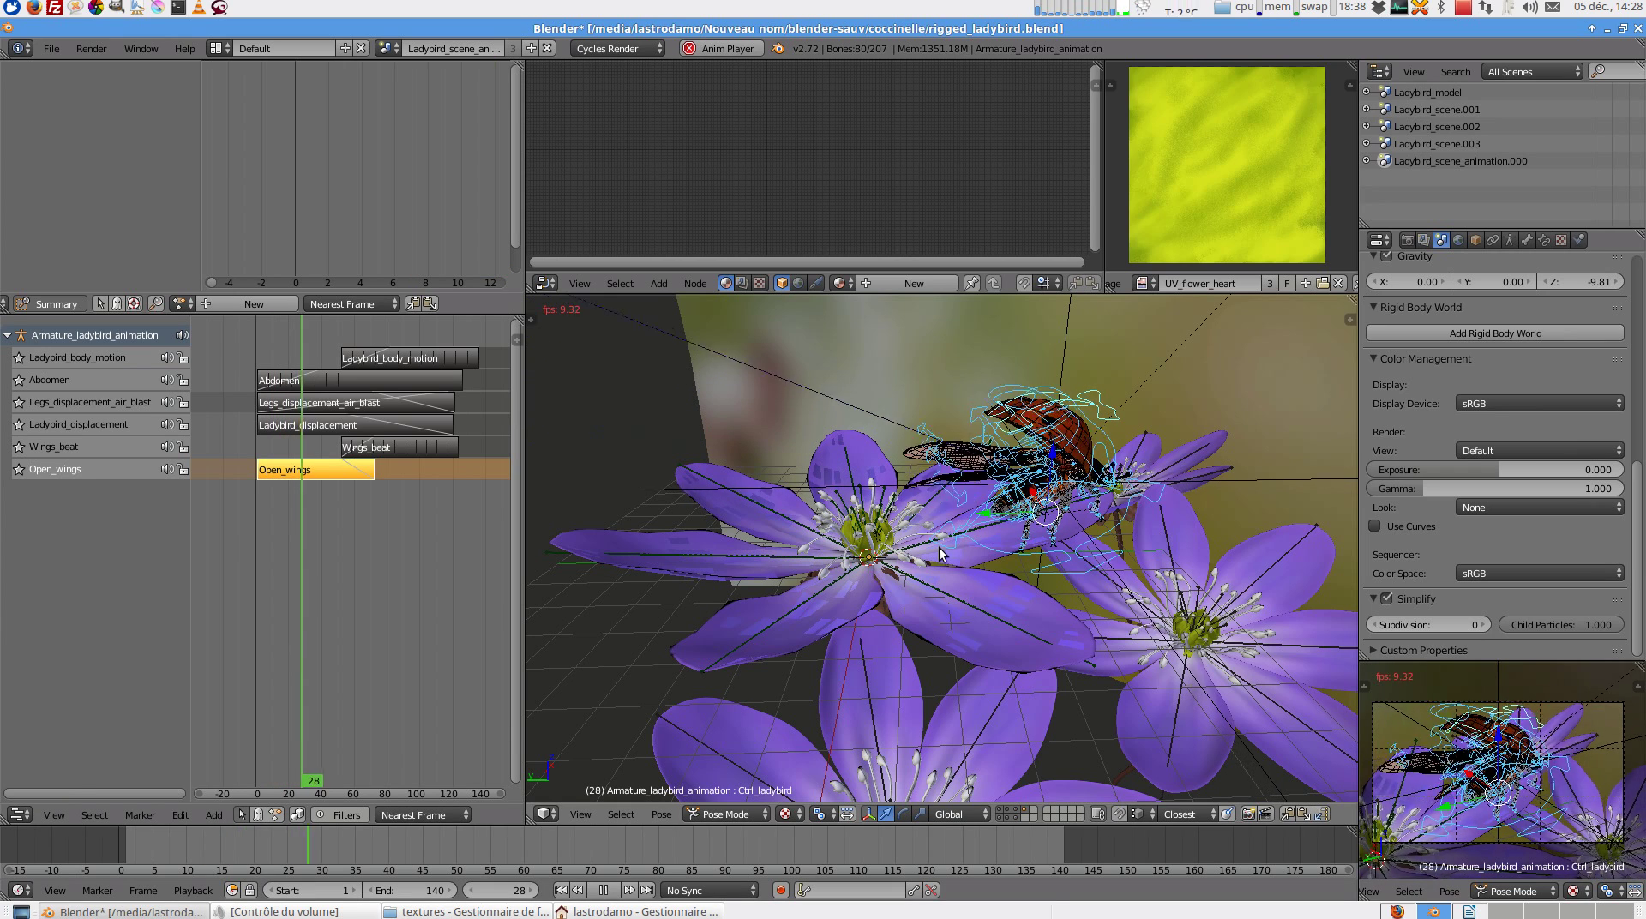
key("a")
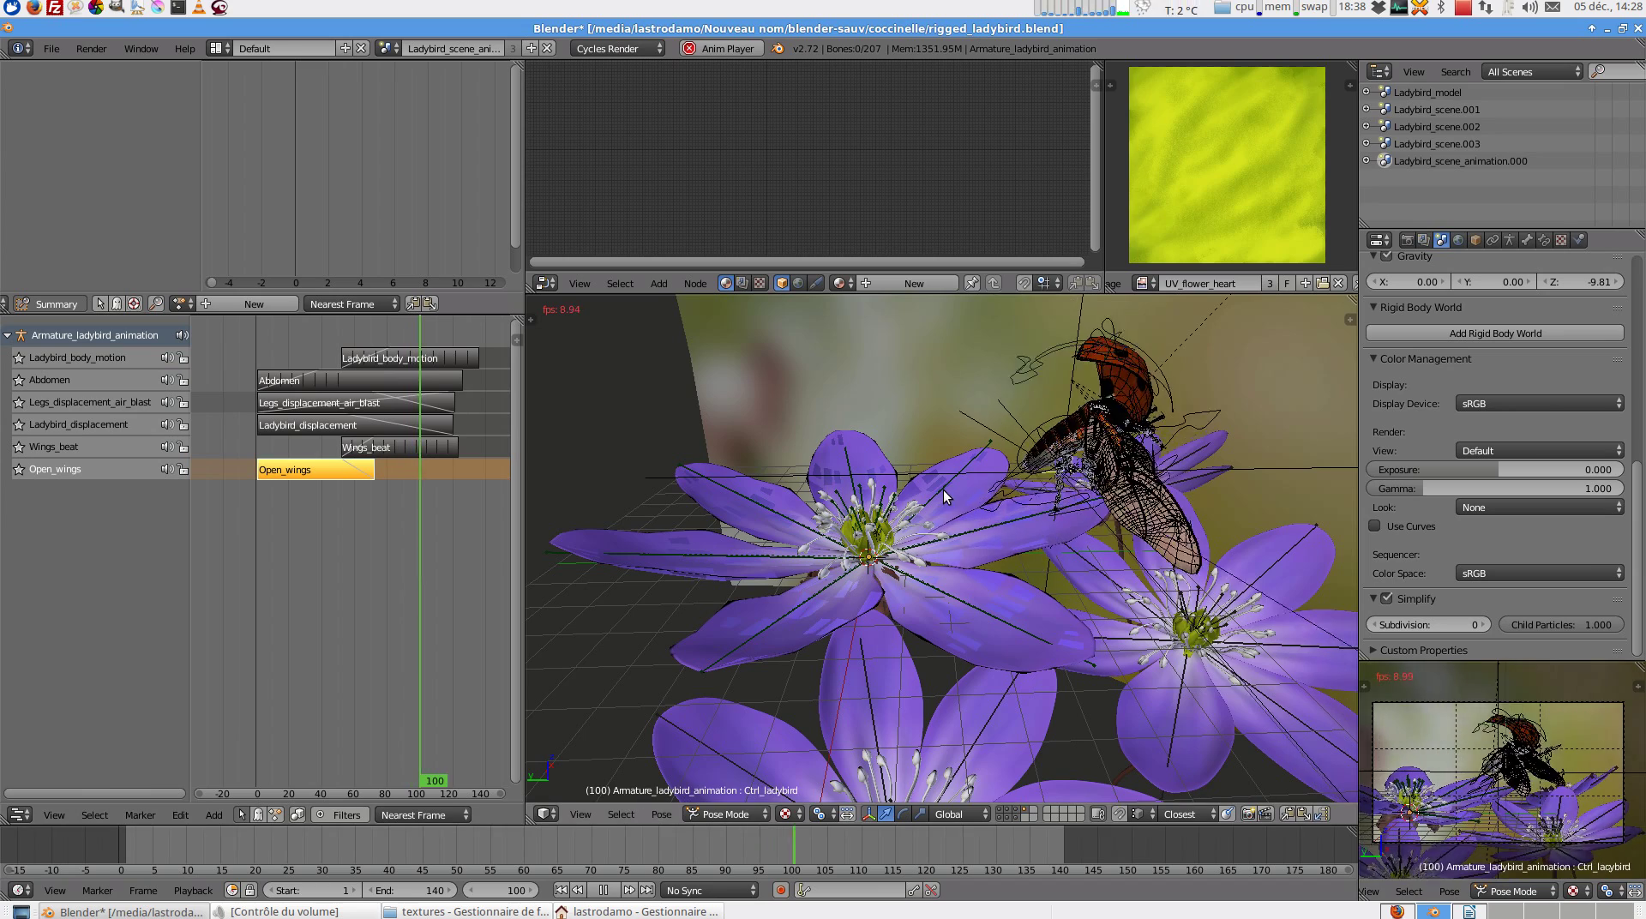
key("alt+a")
- Add the Wings_beat strip to the selection, view the flying ladybird from several angles, and deselect the strips
middle_click_drag(1276, 392, 1298, 387)
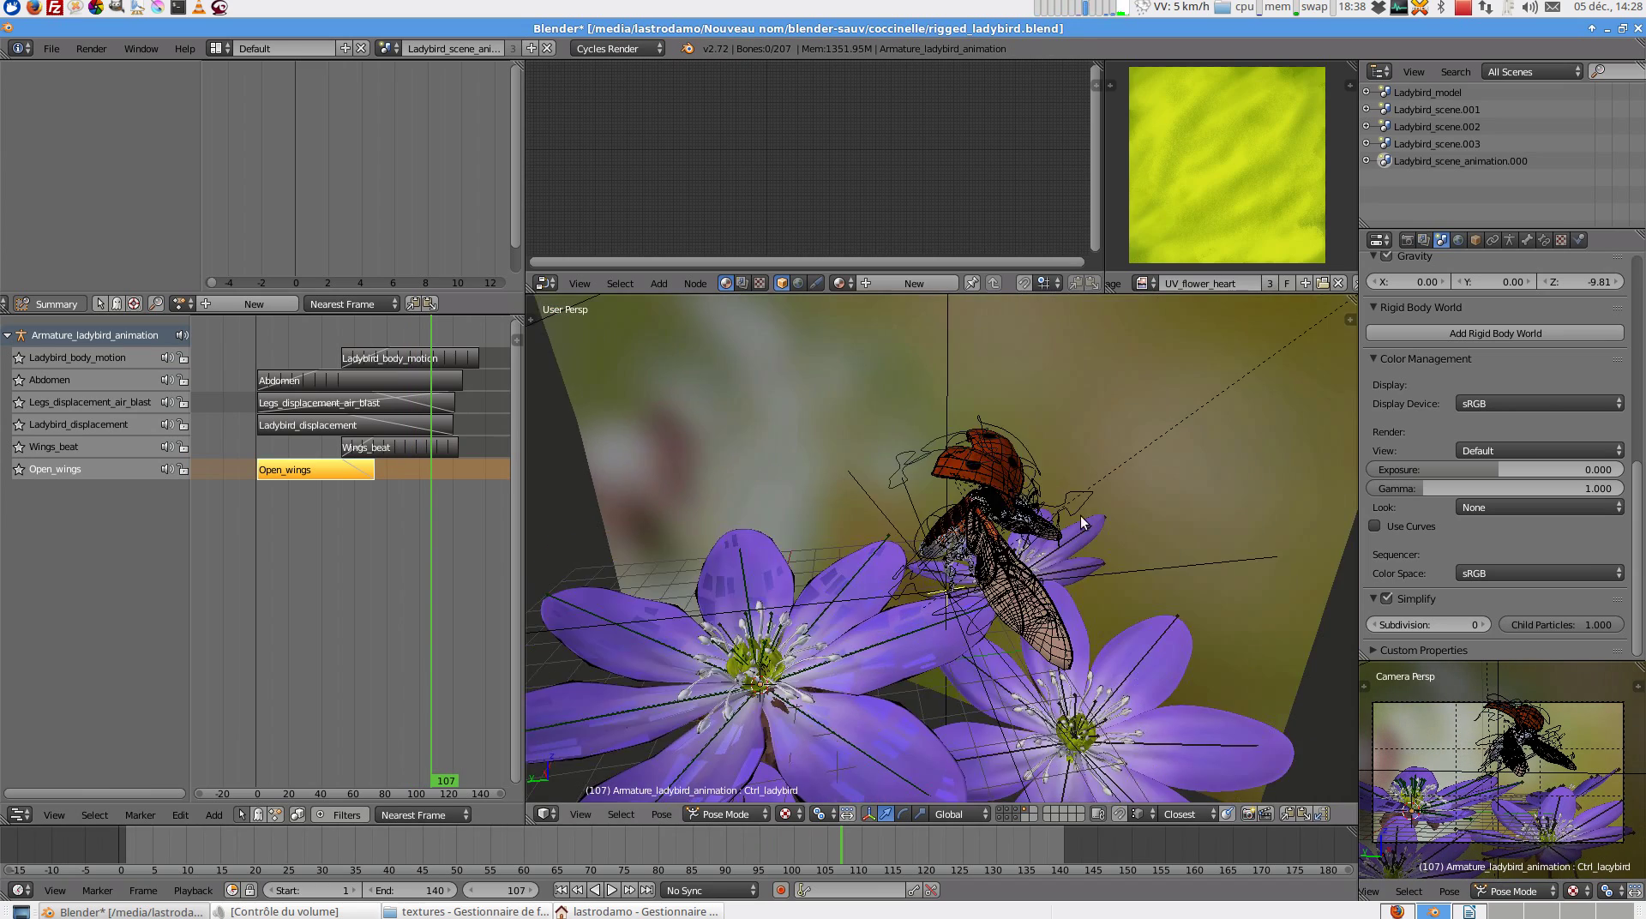
middle_click_drag(1082, 523, 1041, 514)
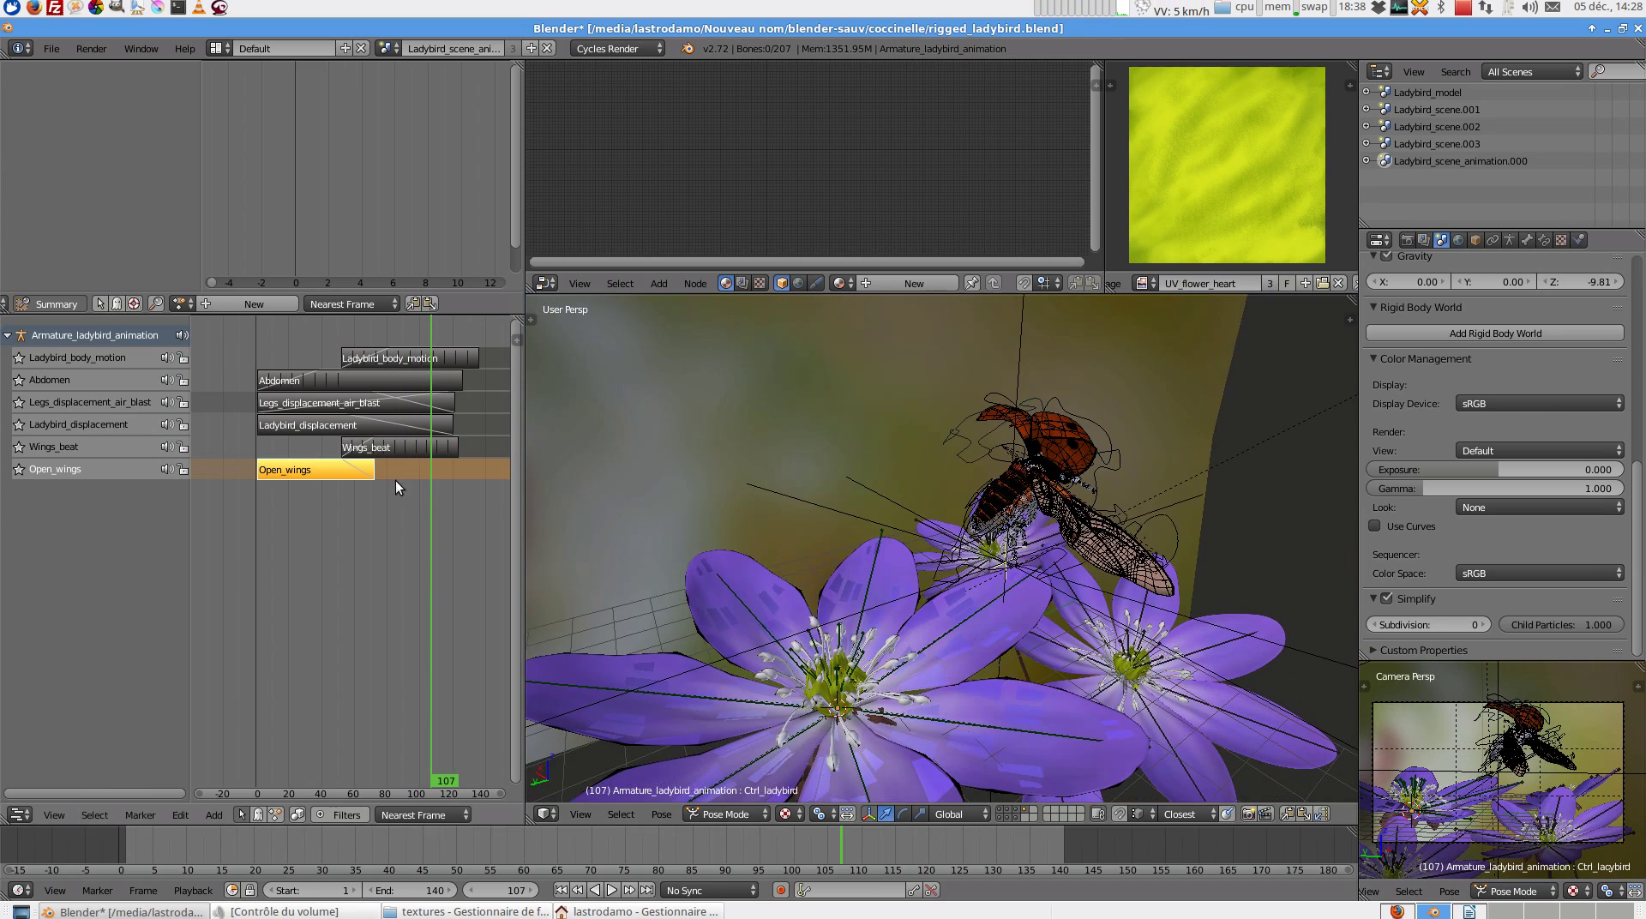
left_click(382, 453, "shift")
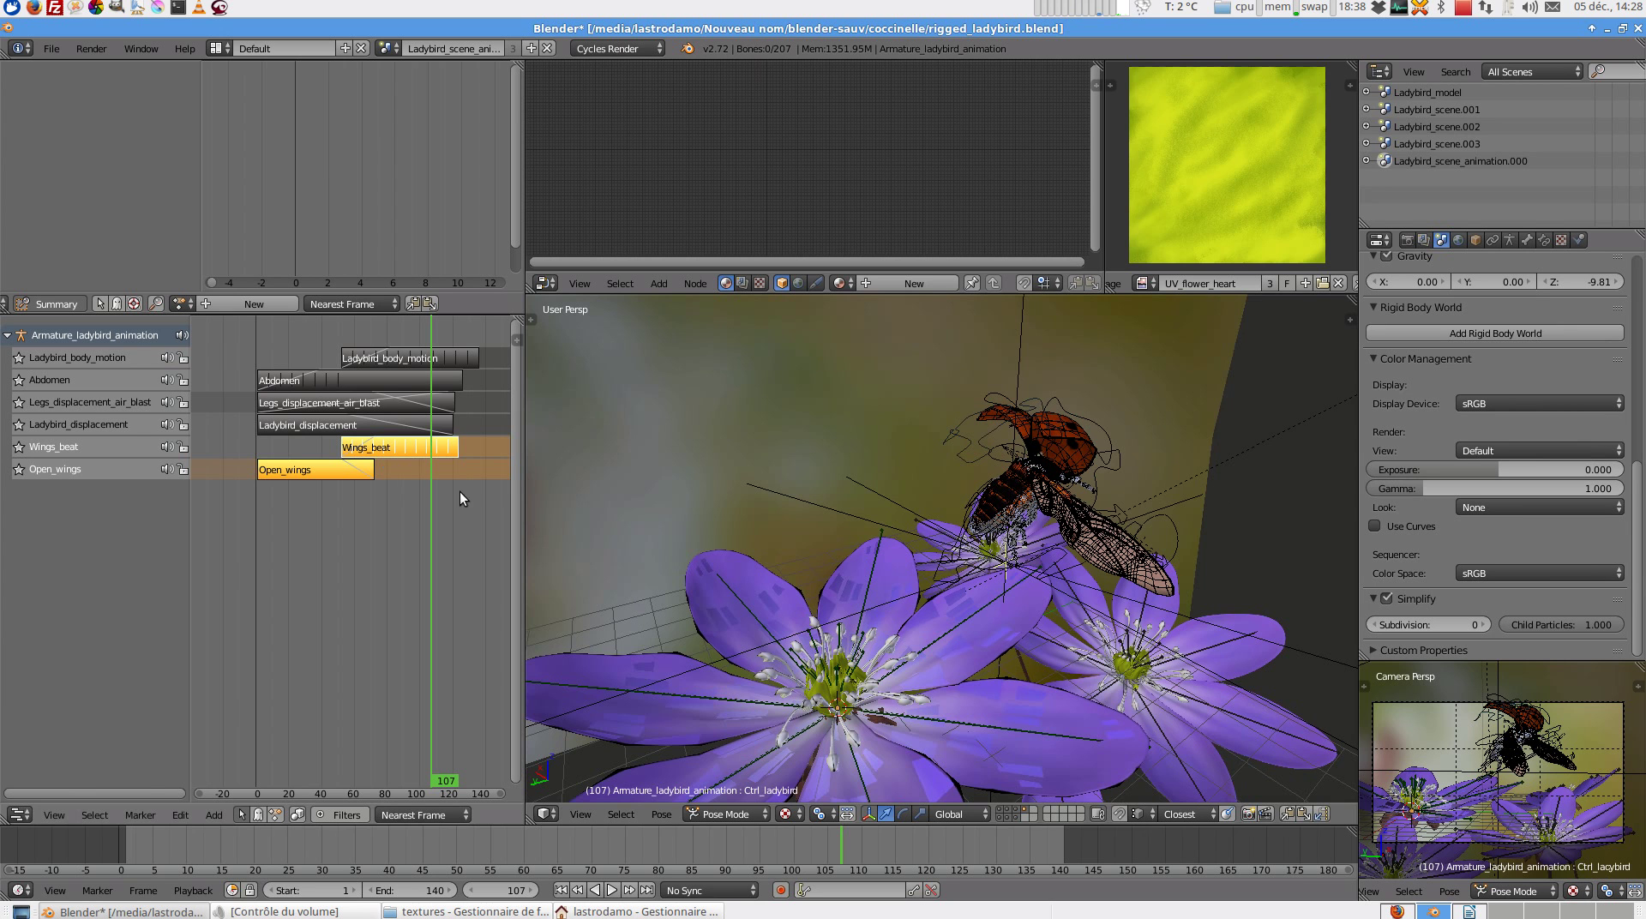
middle_click_drag(1081, 540, 1012, 548)
left_click(414, 535)
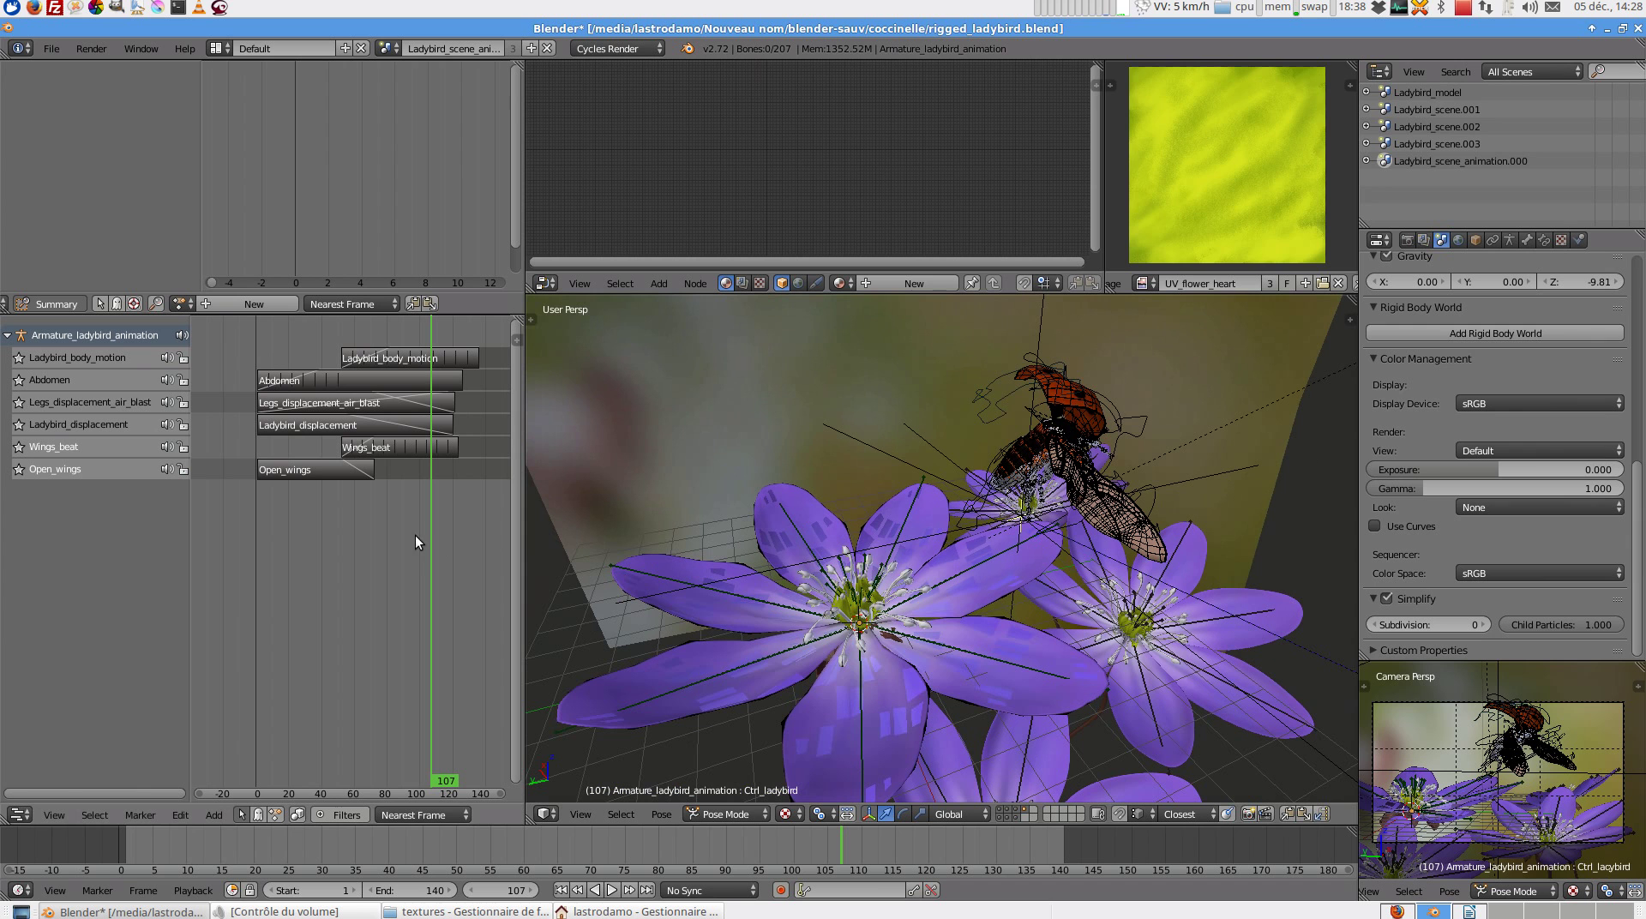
- Switch to the scene Ladybird_model, select all bones of the ladybird's armature and view the rig up close from the front
left_click(385, 48)
left_click(412, 74)
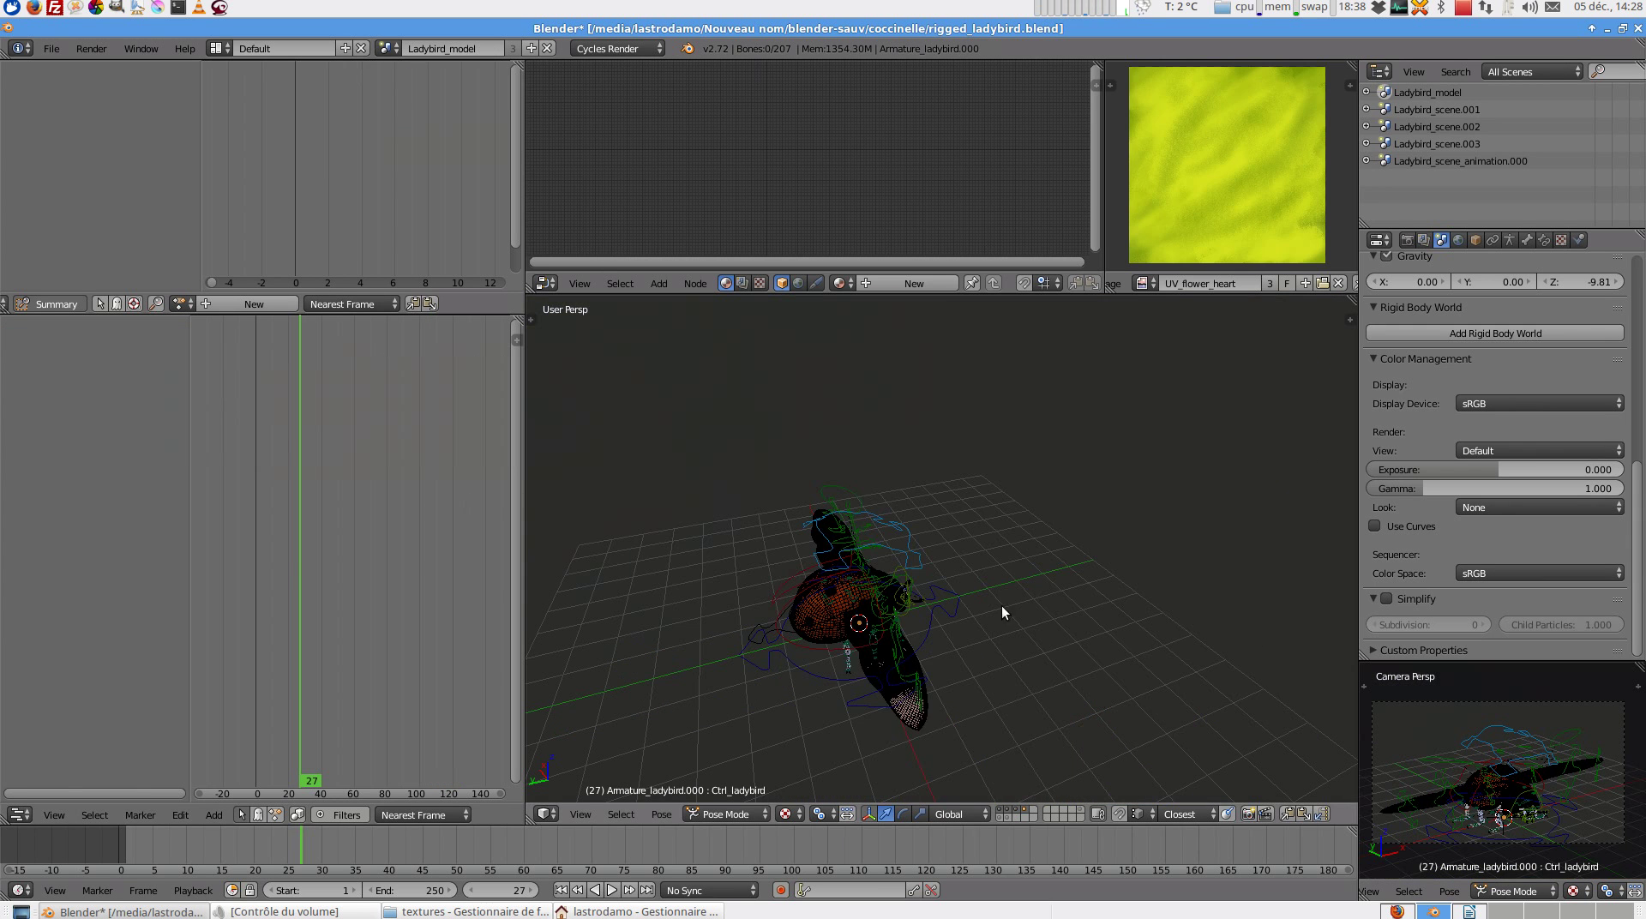
middle_click_drag(875, 601, 835, 601, "shift")
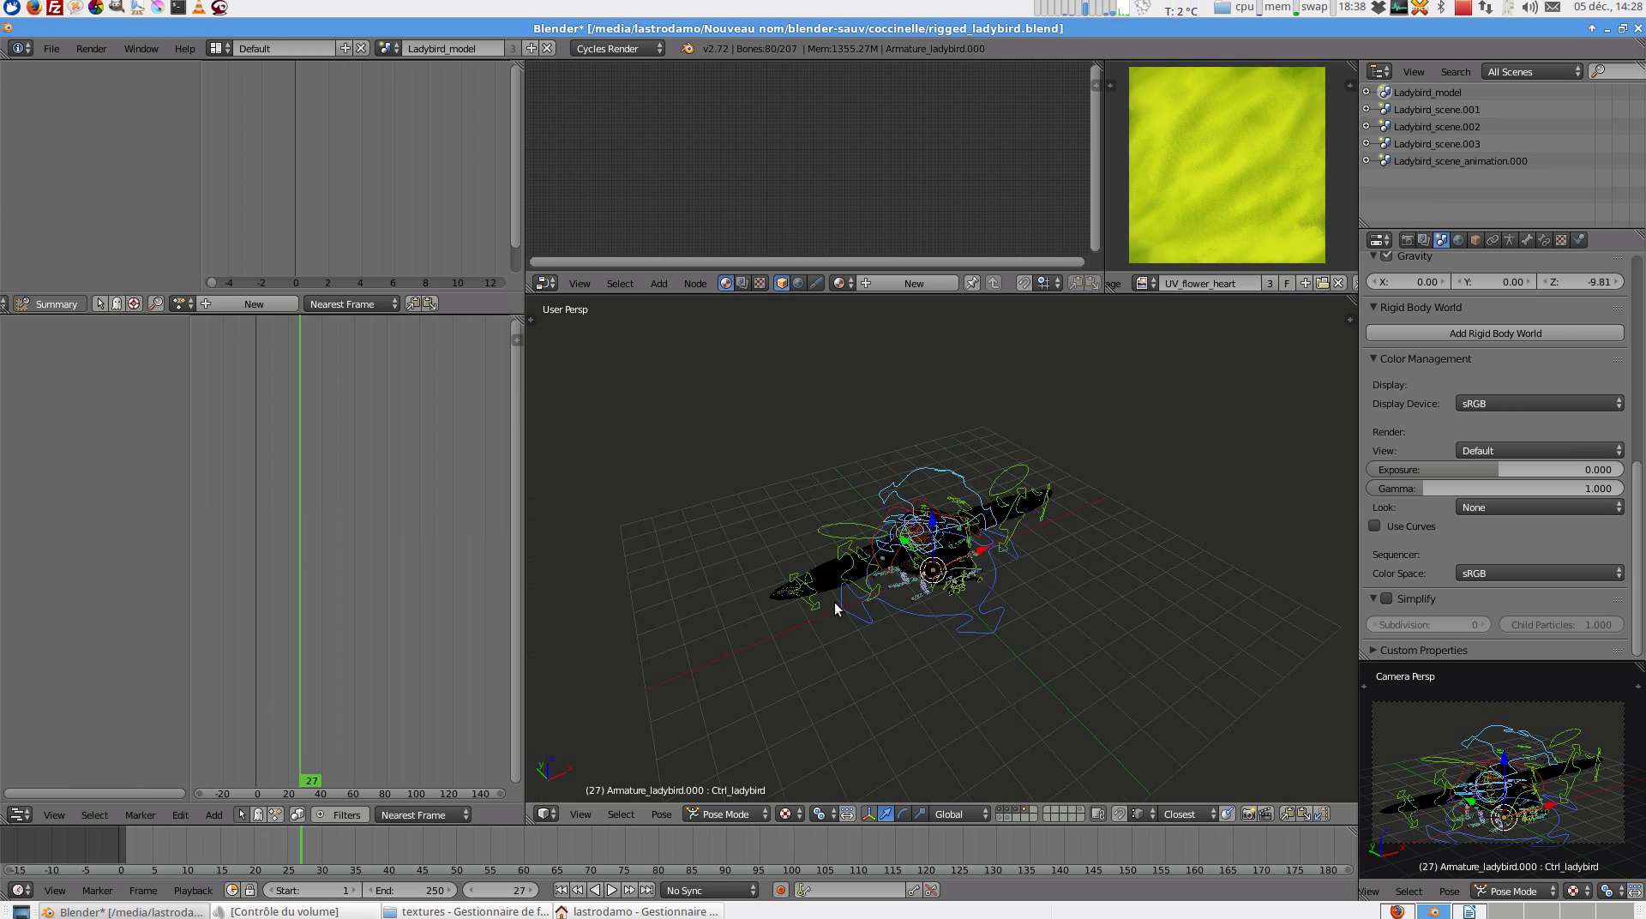
scroll(996, 579, "up", 5)
scroll(997, 581, "down", 3)
middle_click_drag(1063, 587, 1020, 583)
scroll(1043, 596, "up", 1)
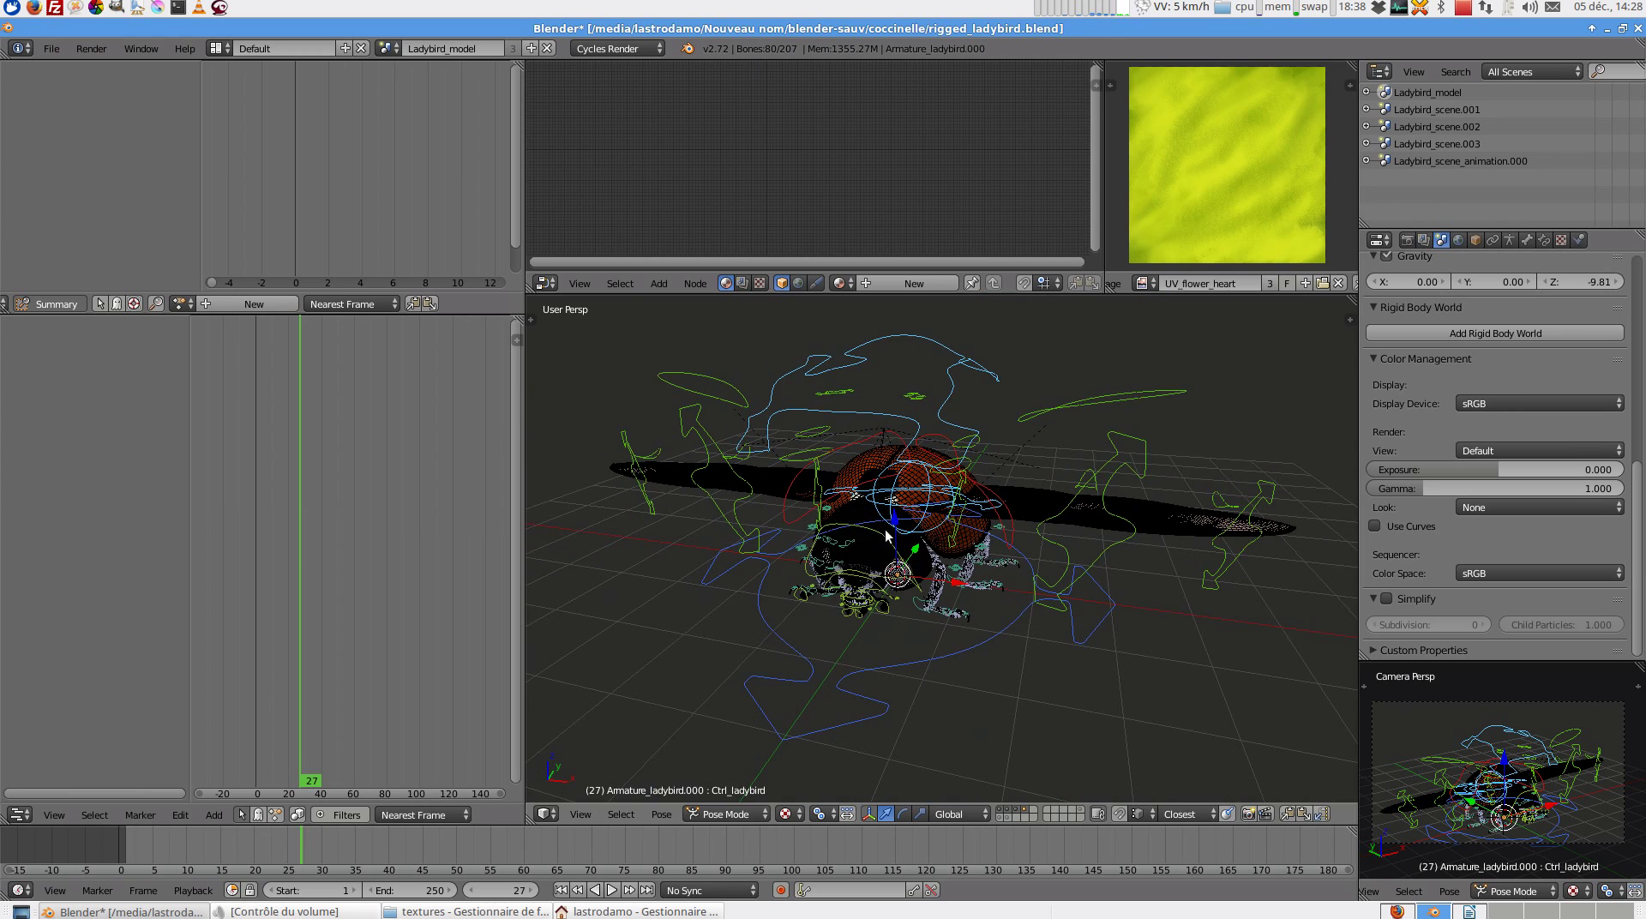
- Assign the Open_wings action to the ladybird's armature and scrub the wing opening to frame 33
left_click(177, 304)
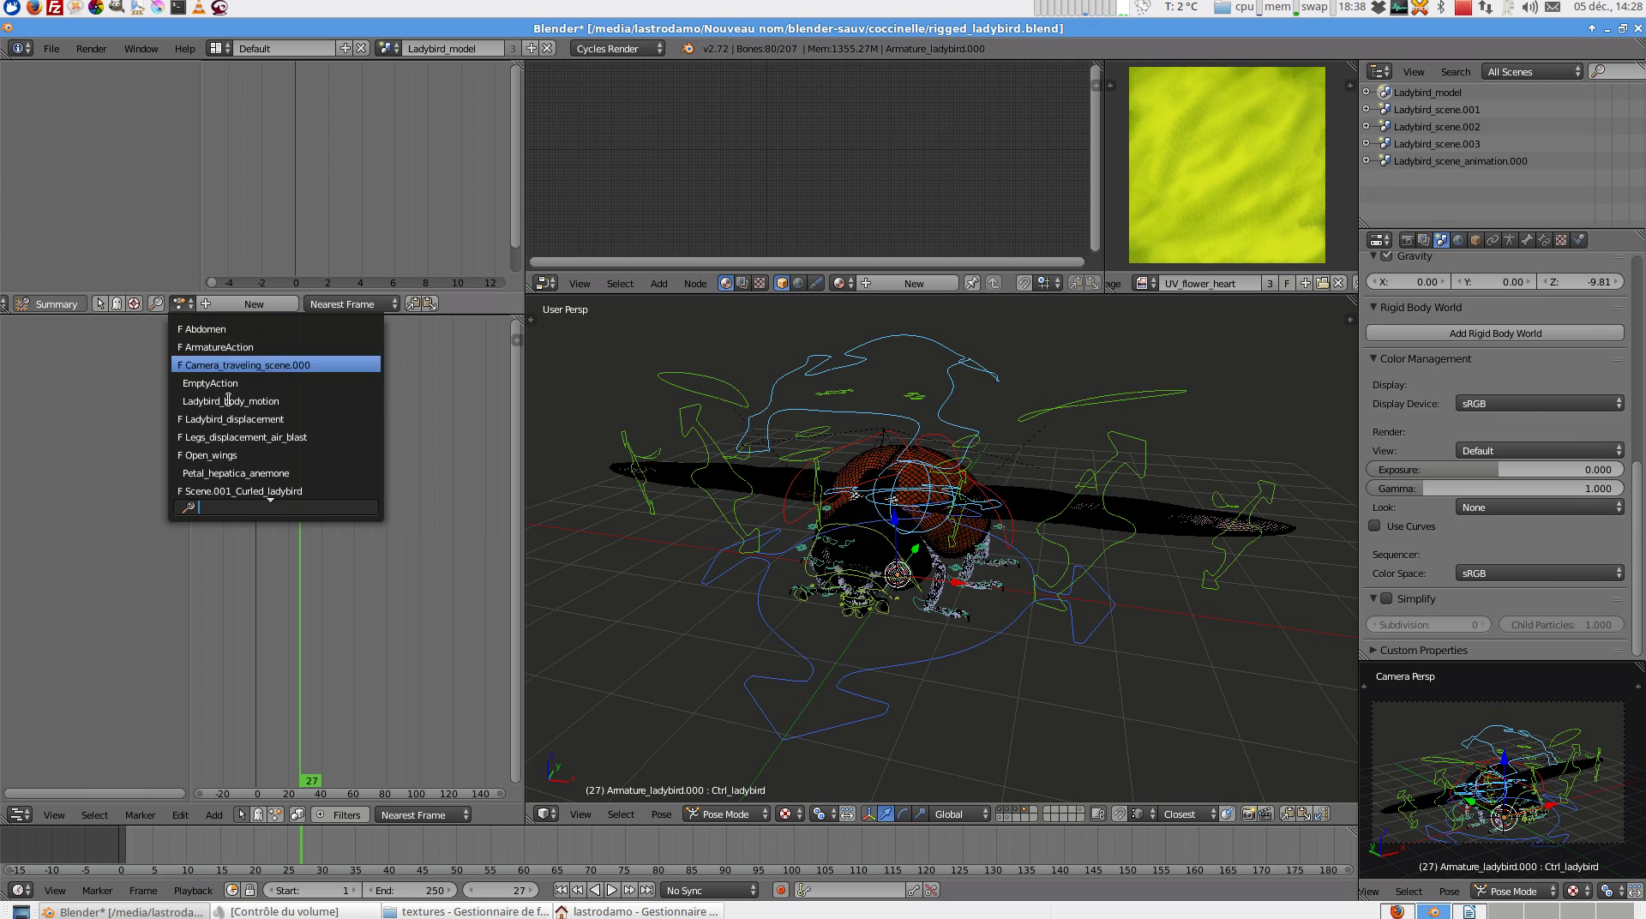
left_click(262, 452)
middle_click_drag(873, 544, 768, 662)
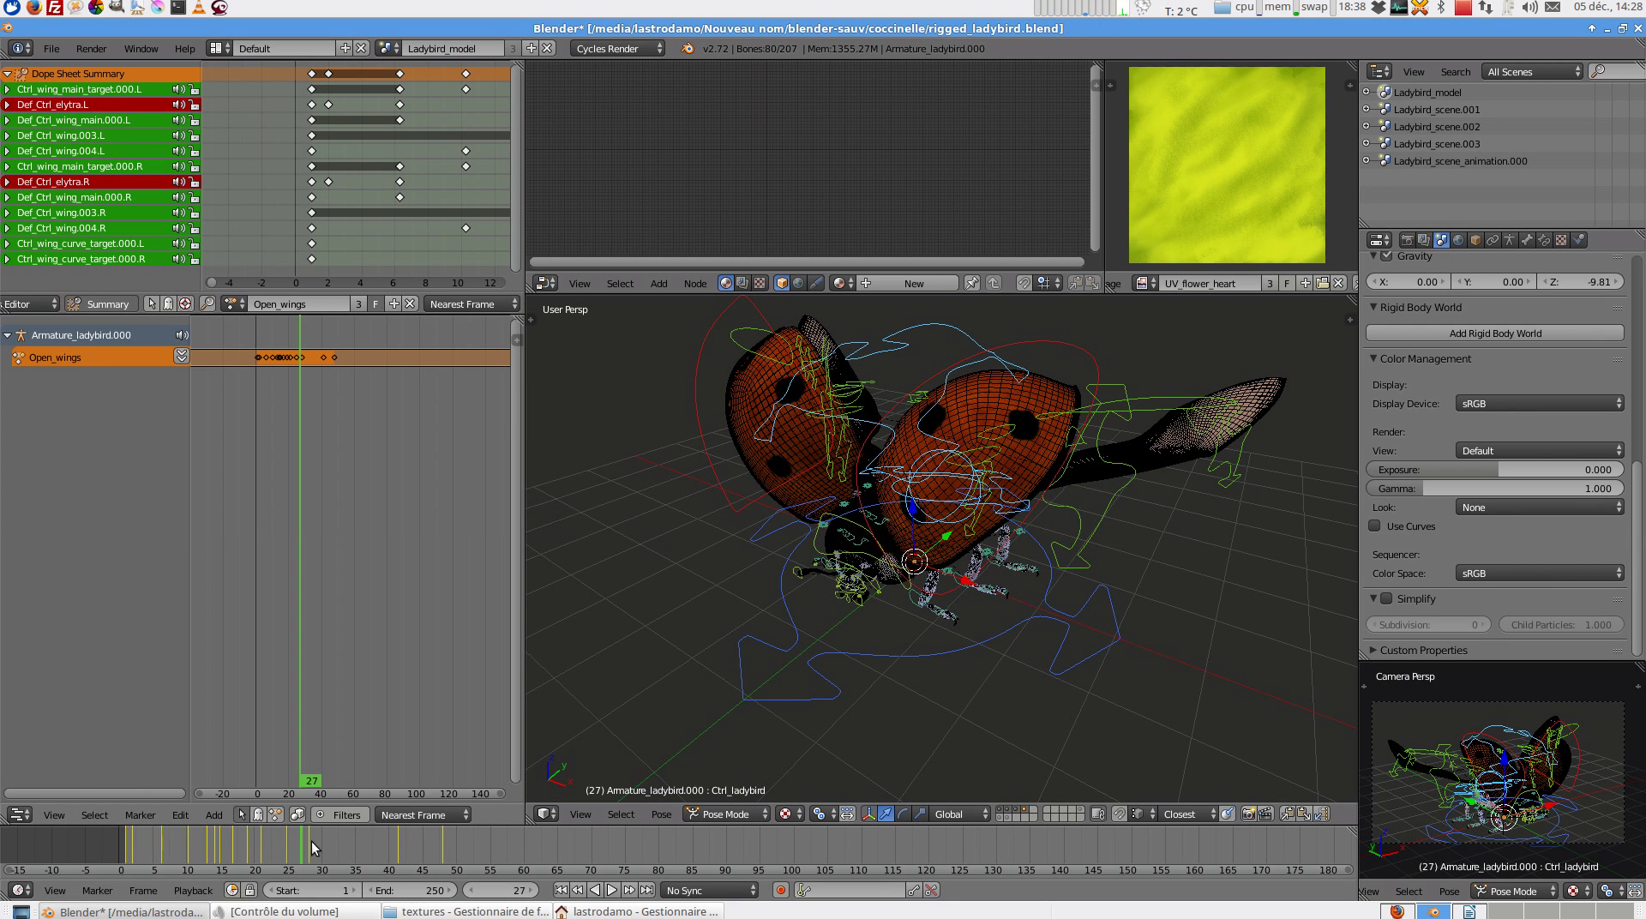
left_click_drag(287, 845, 341, 857)
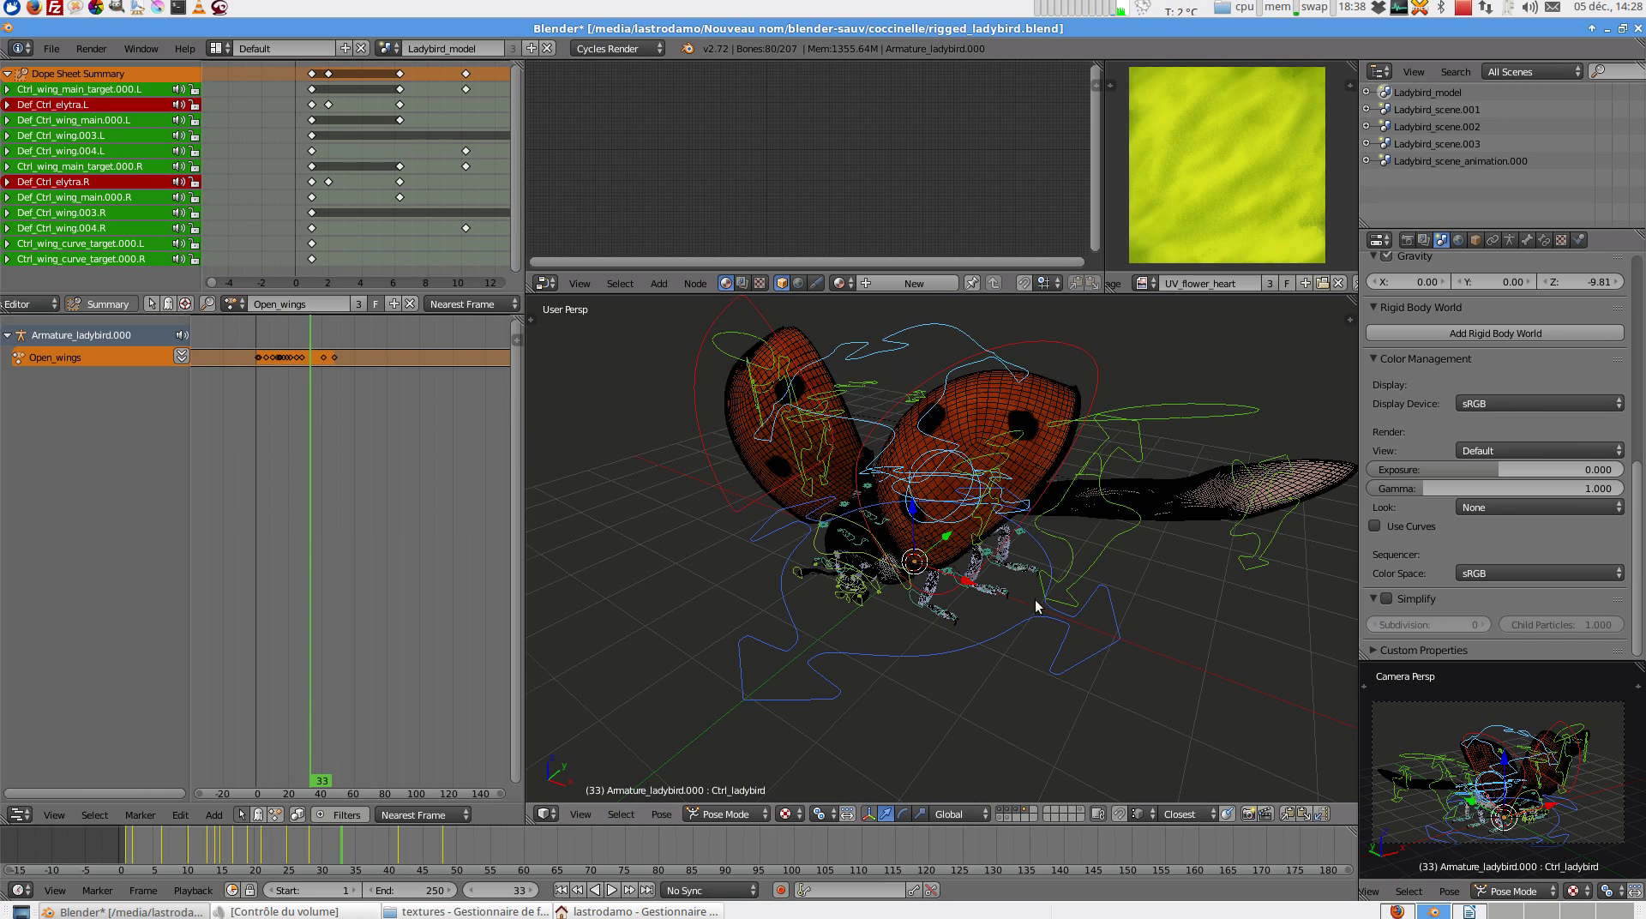
middle_click_drag(1034, 600, 1052, 597)
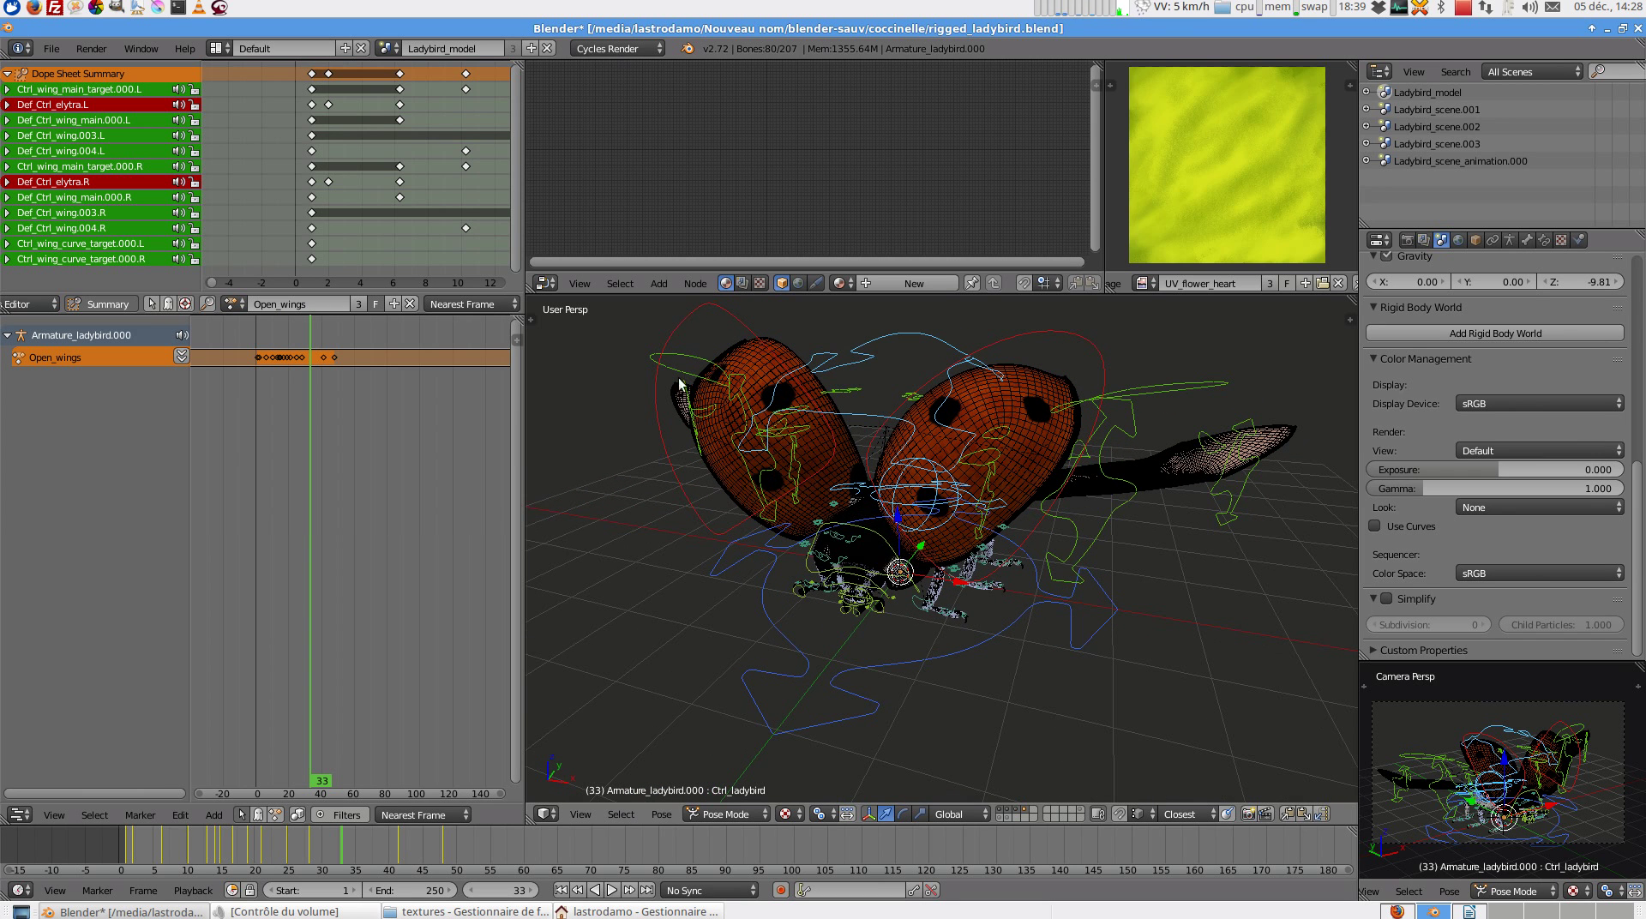
- Assign the Wings_beat action to the ladybird's armature and view the raised wings from the front
left_click(232, 304)
scroll(326, 497, "down", 3)
left_click(313, 491)
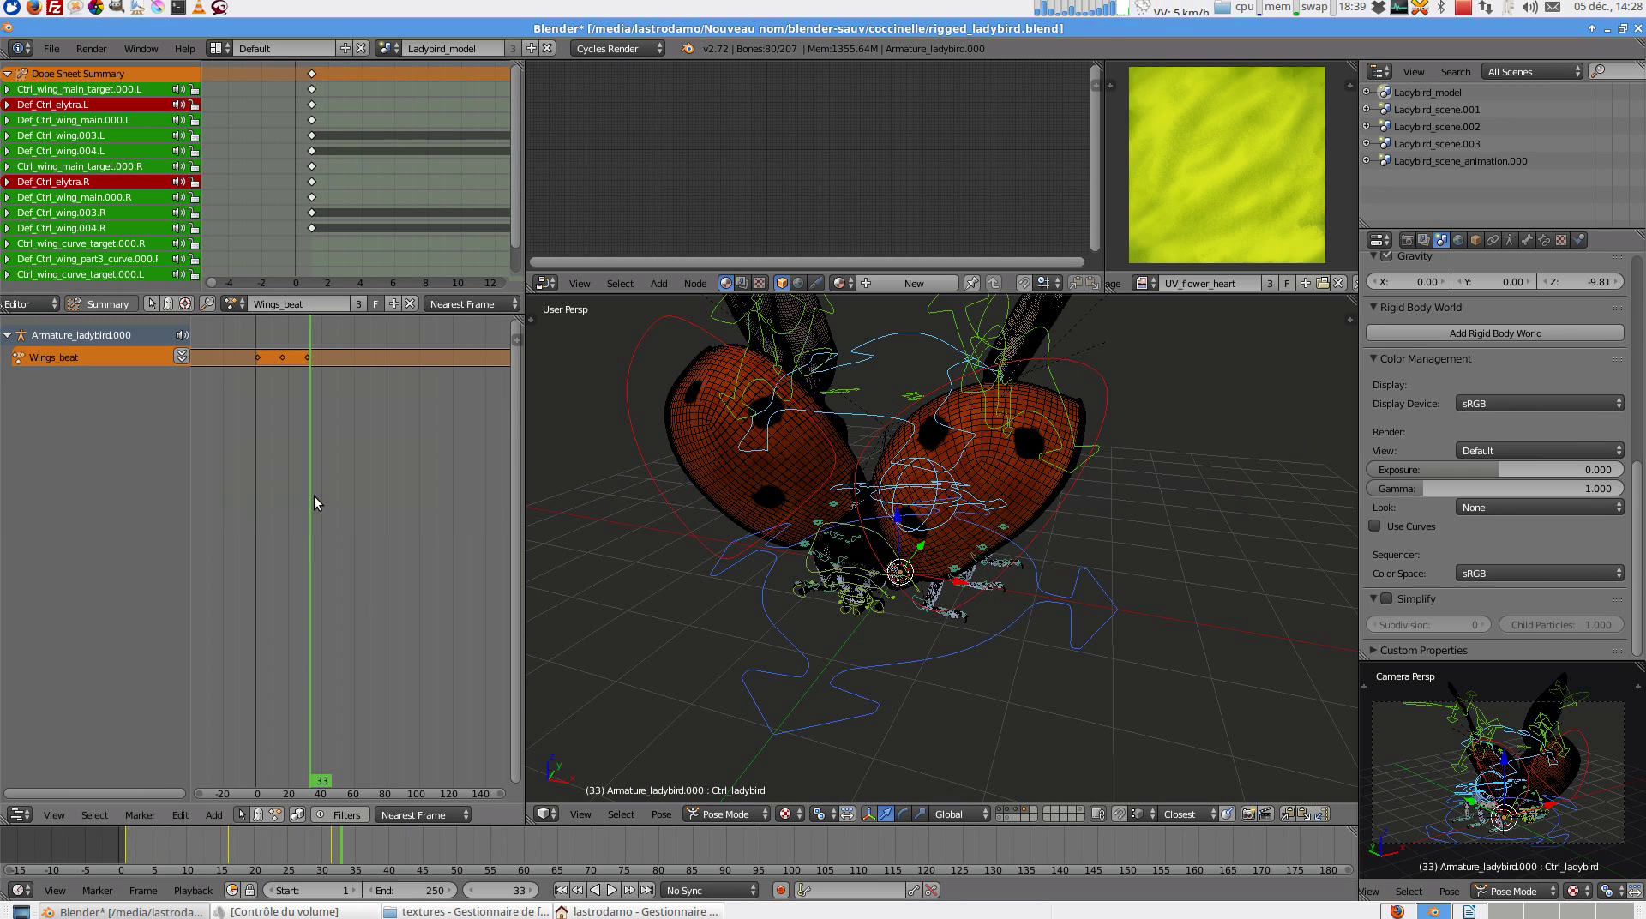
middle_click_drag(896, 583, 985, 552)
key("a")
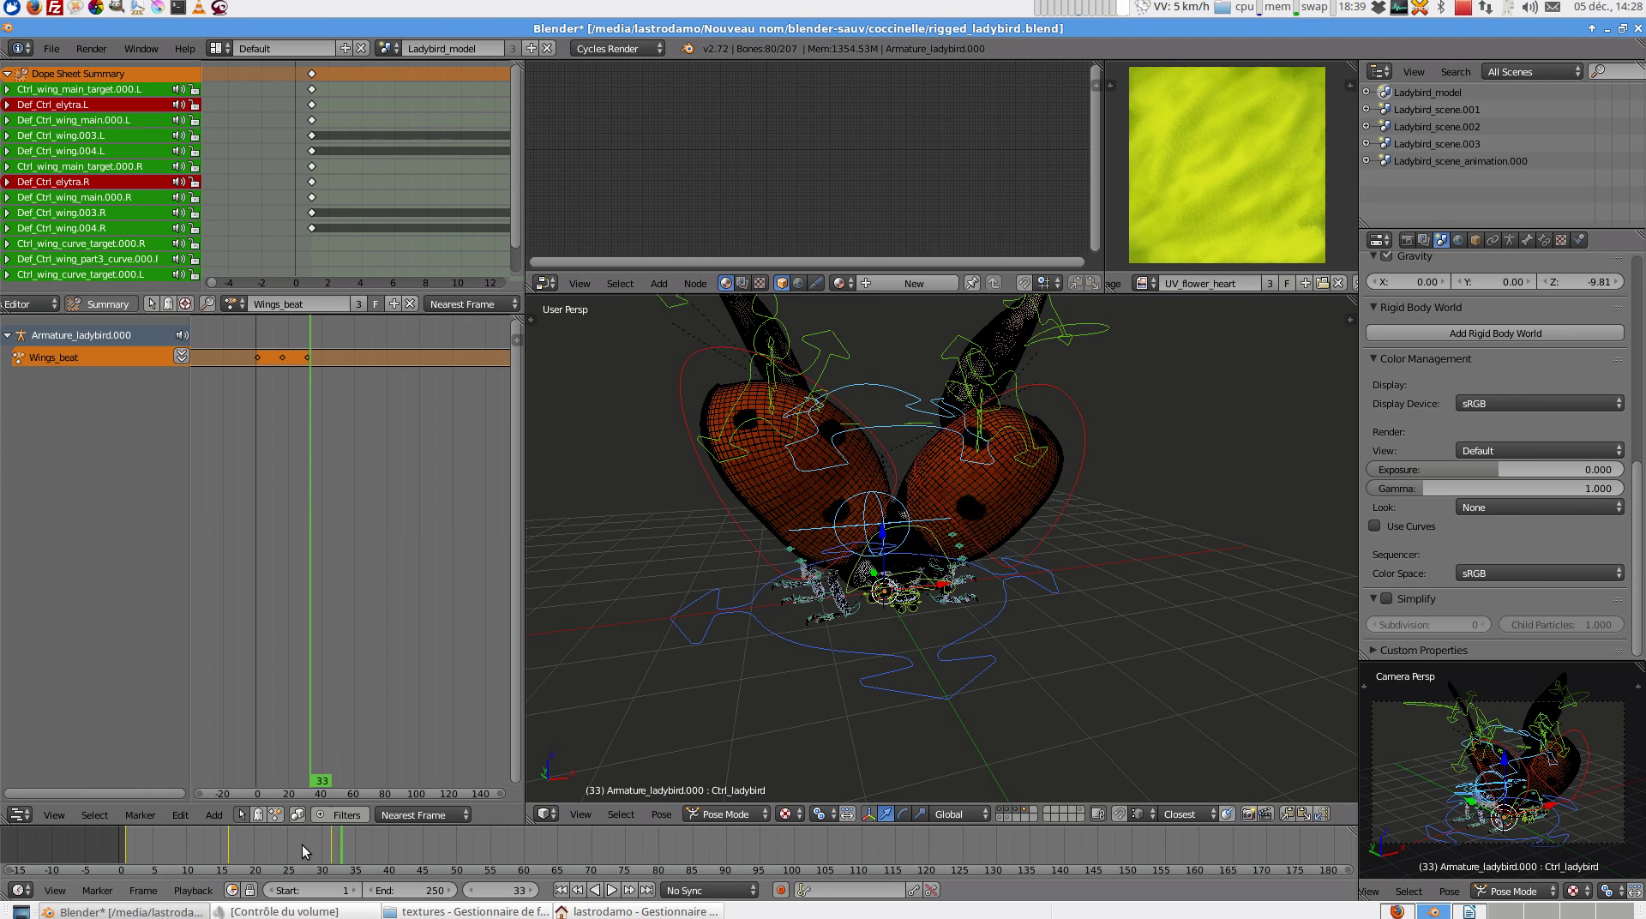
- Scrub the wing beat through frames 17, 20 and 13 to frame 10, and deselect all bones
left_click_drag(300, 846, 234, 845)
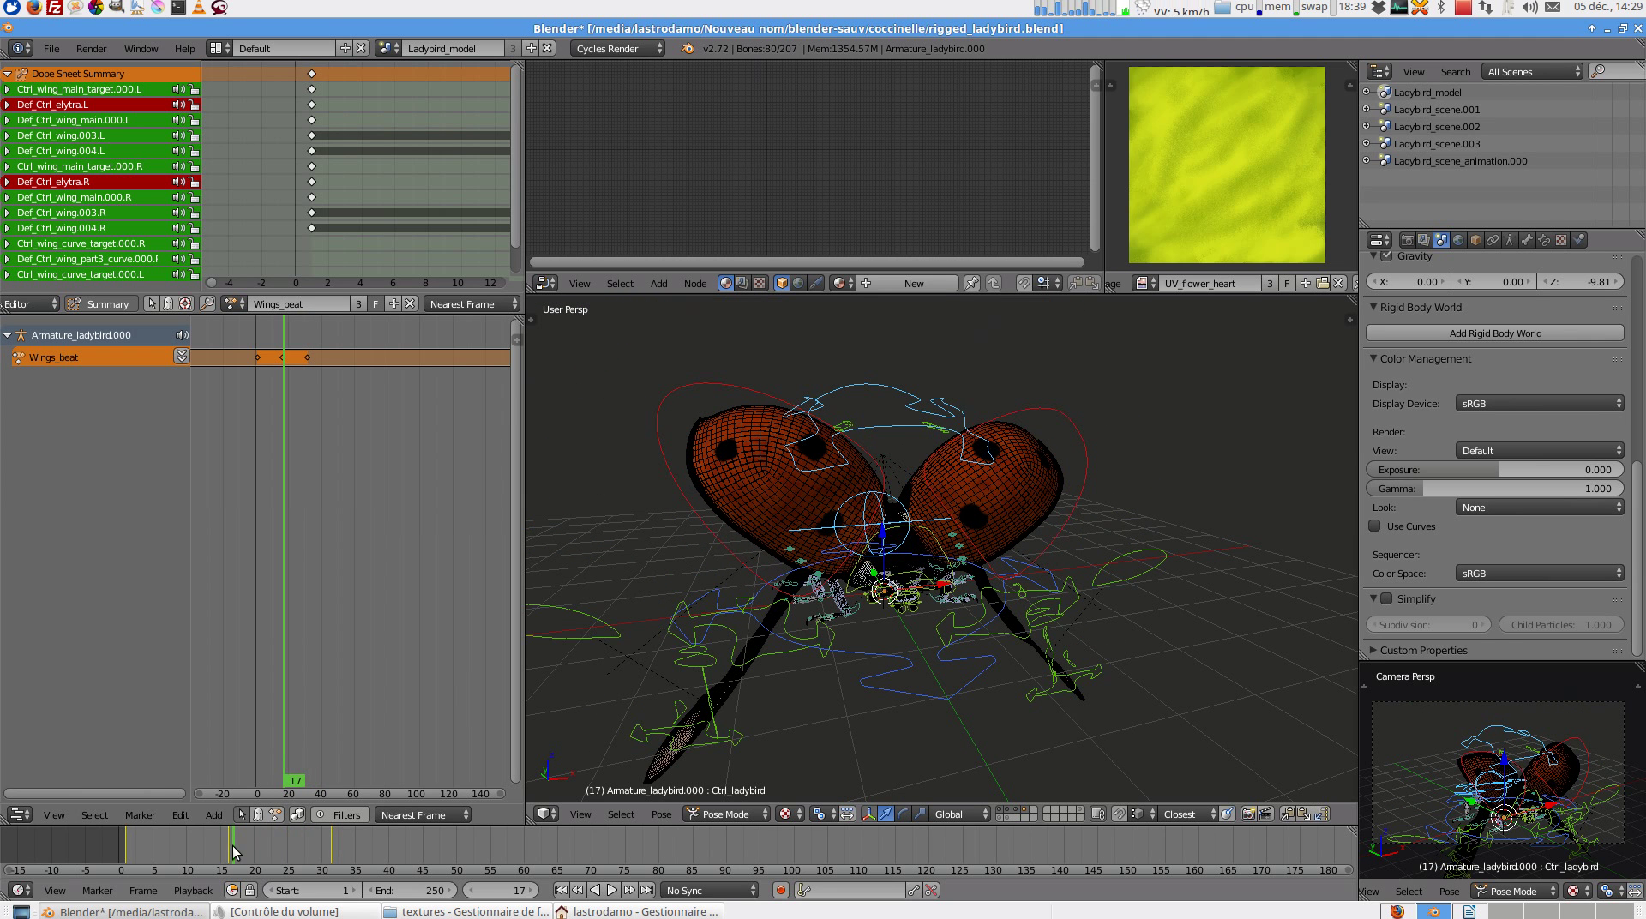
left_click(257, 847)
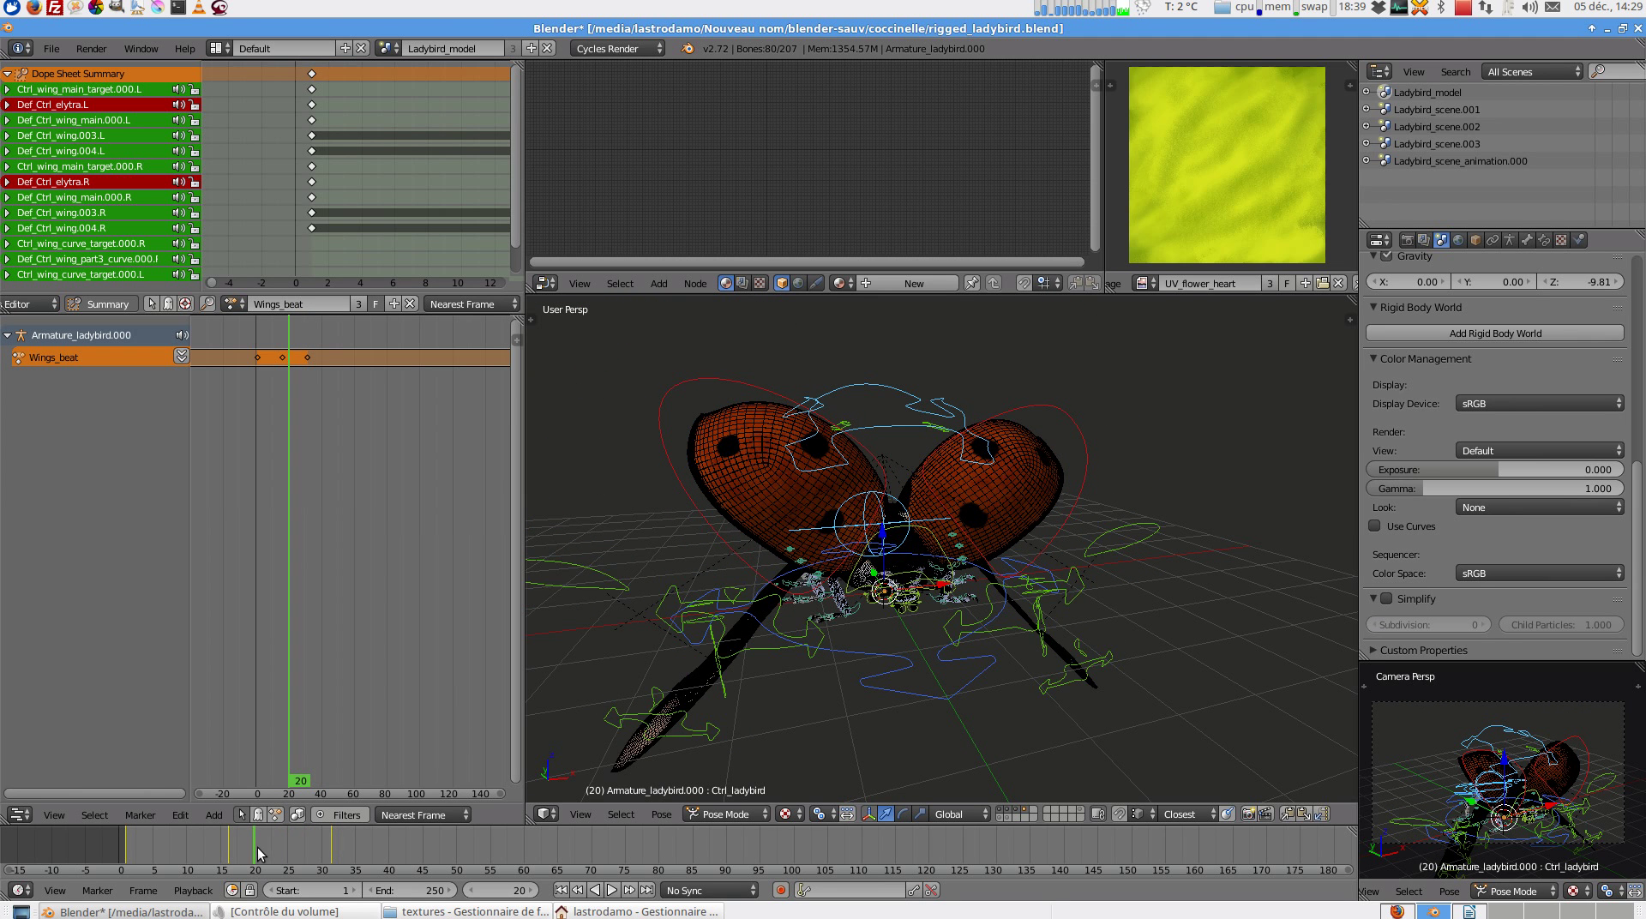
left_click(207, 846)
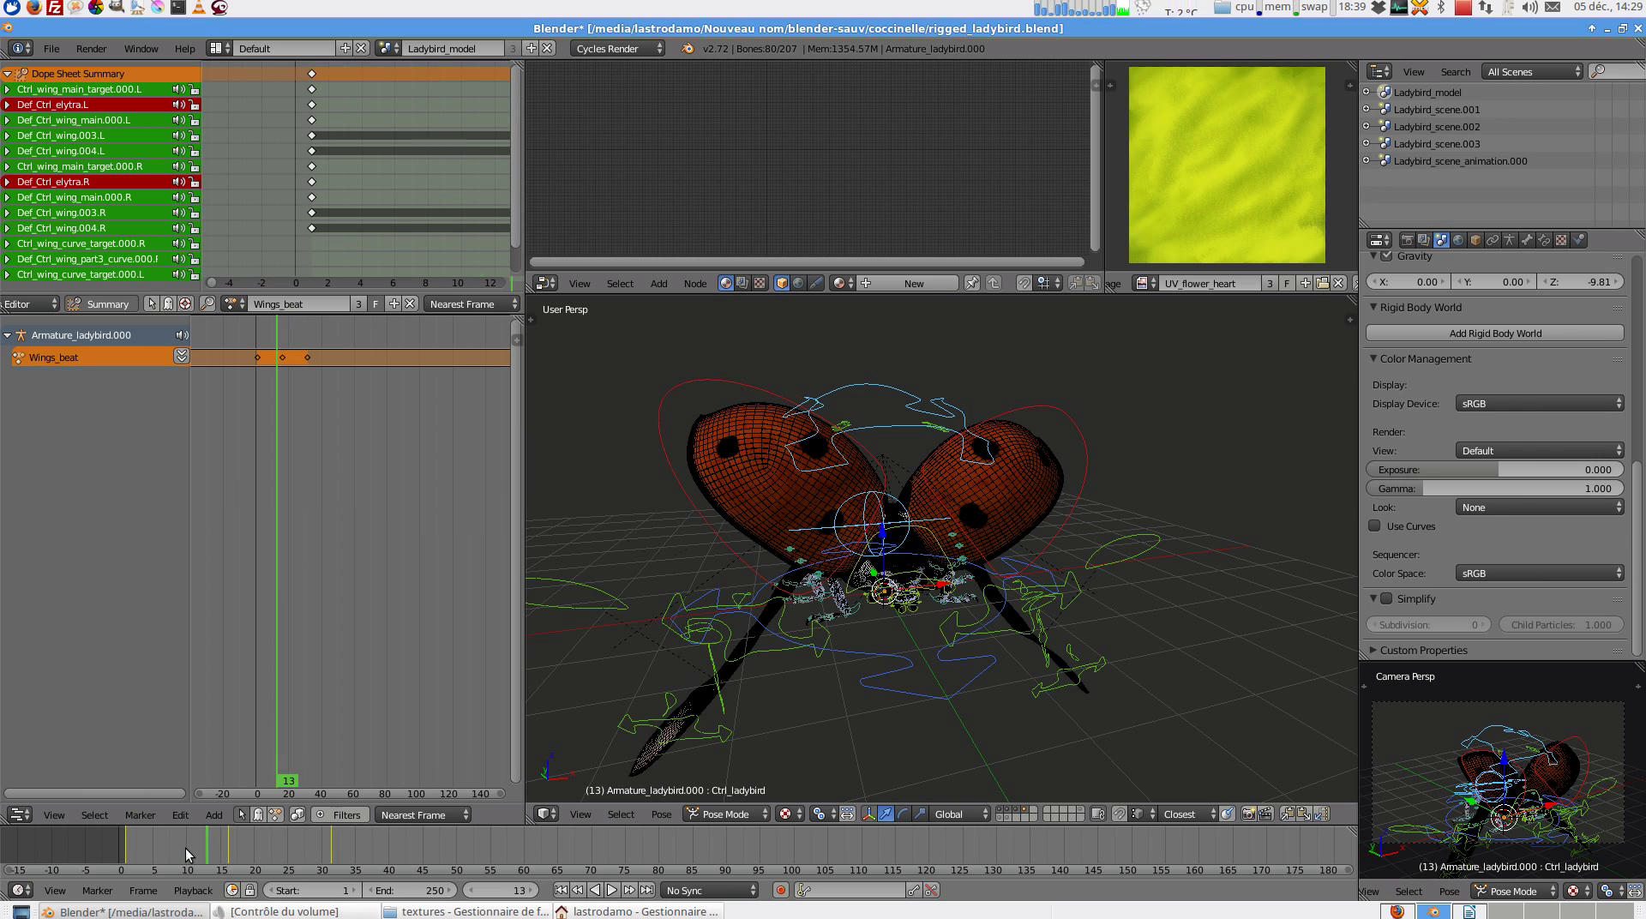
left_click(187, 850)
middle_click_drag(698, 672, 1069, 595)
key("a")
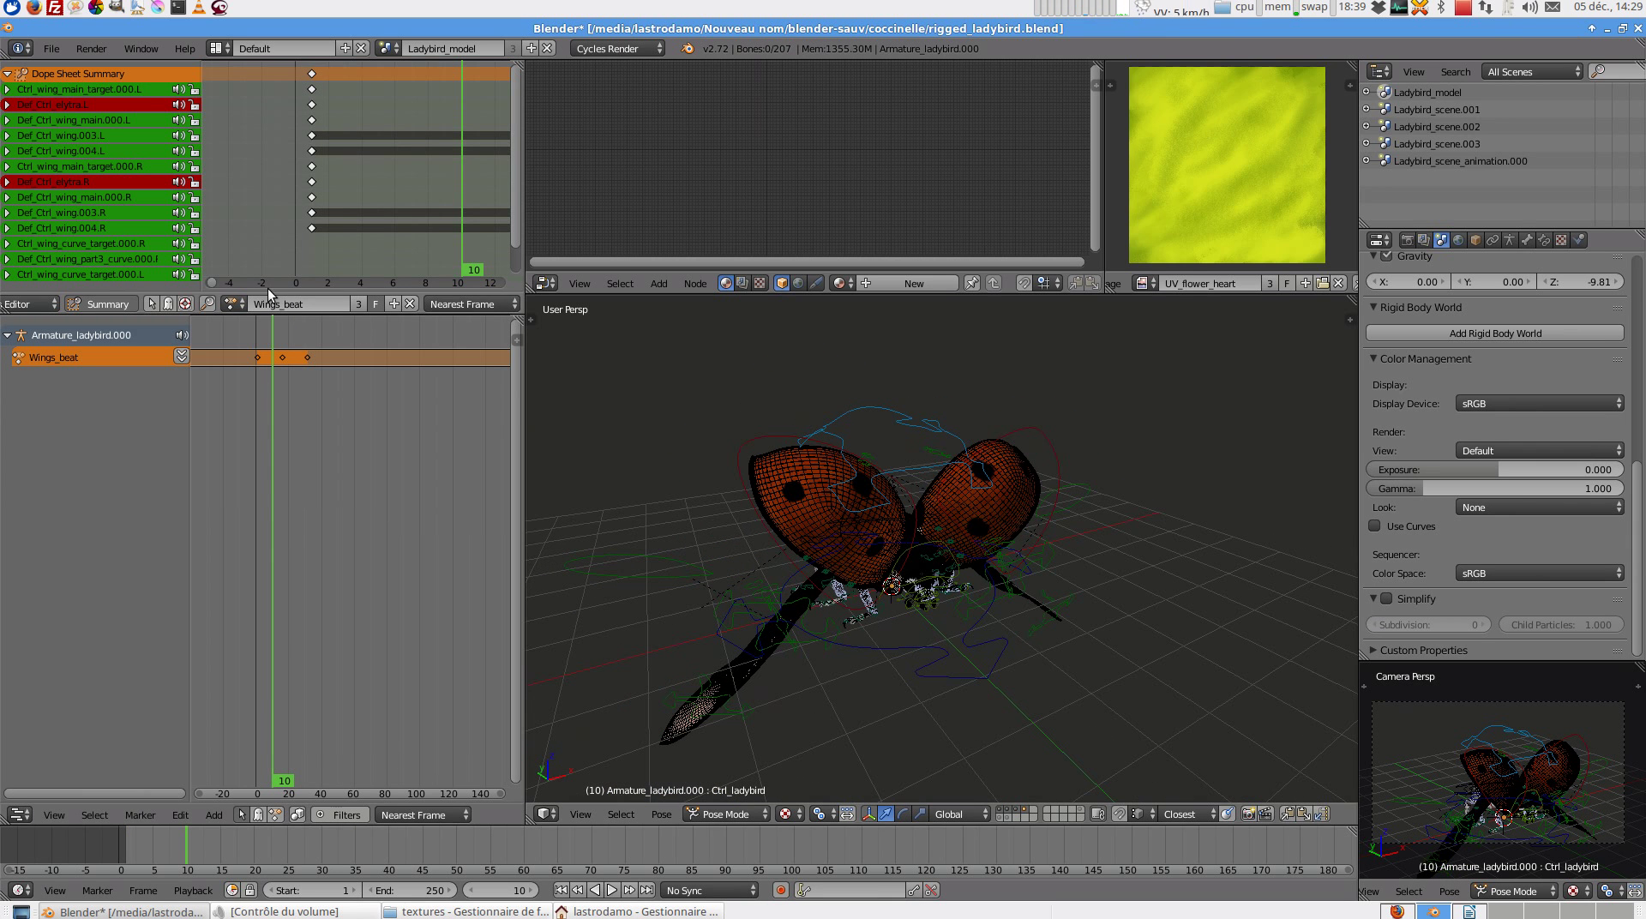
- Switch the ladybird armature's action back to Open_wings
left_click(229, 303)
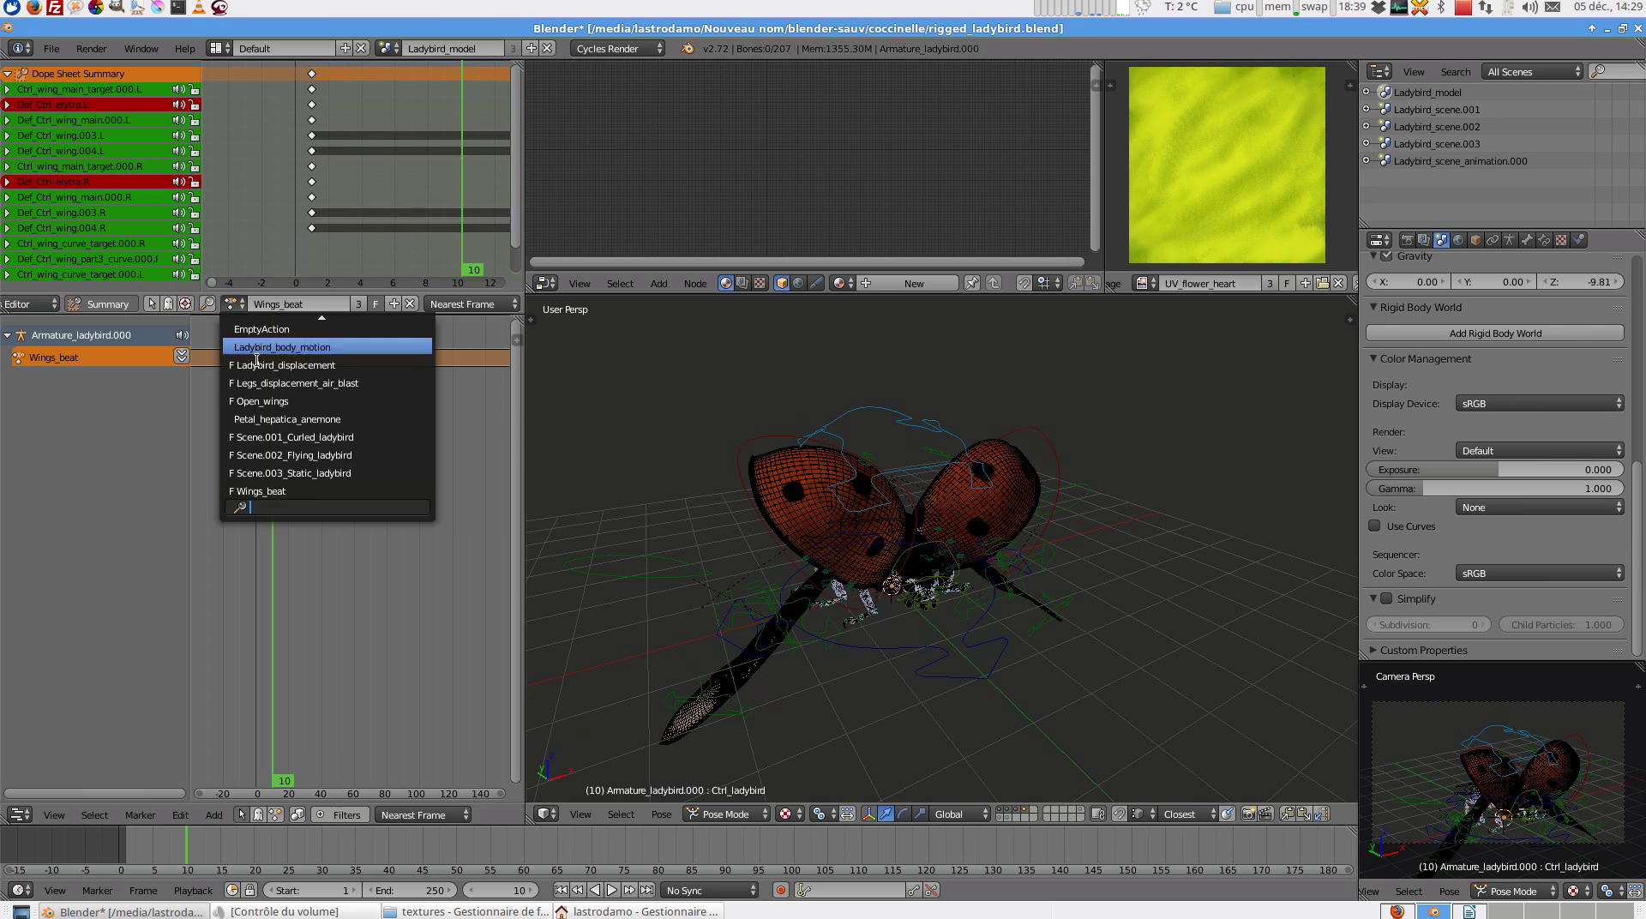
left_click(324, 402)
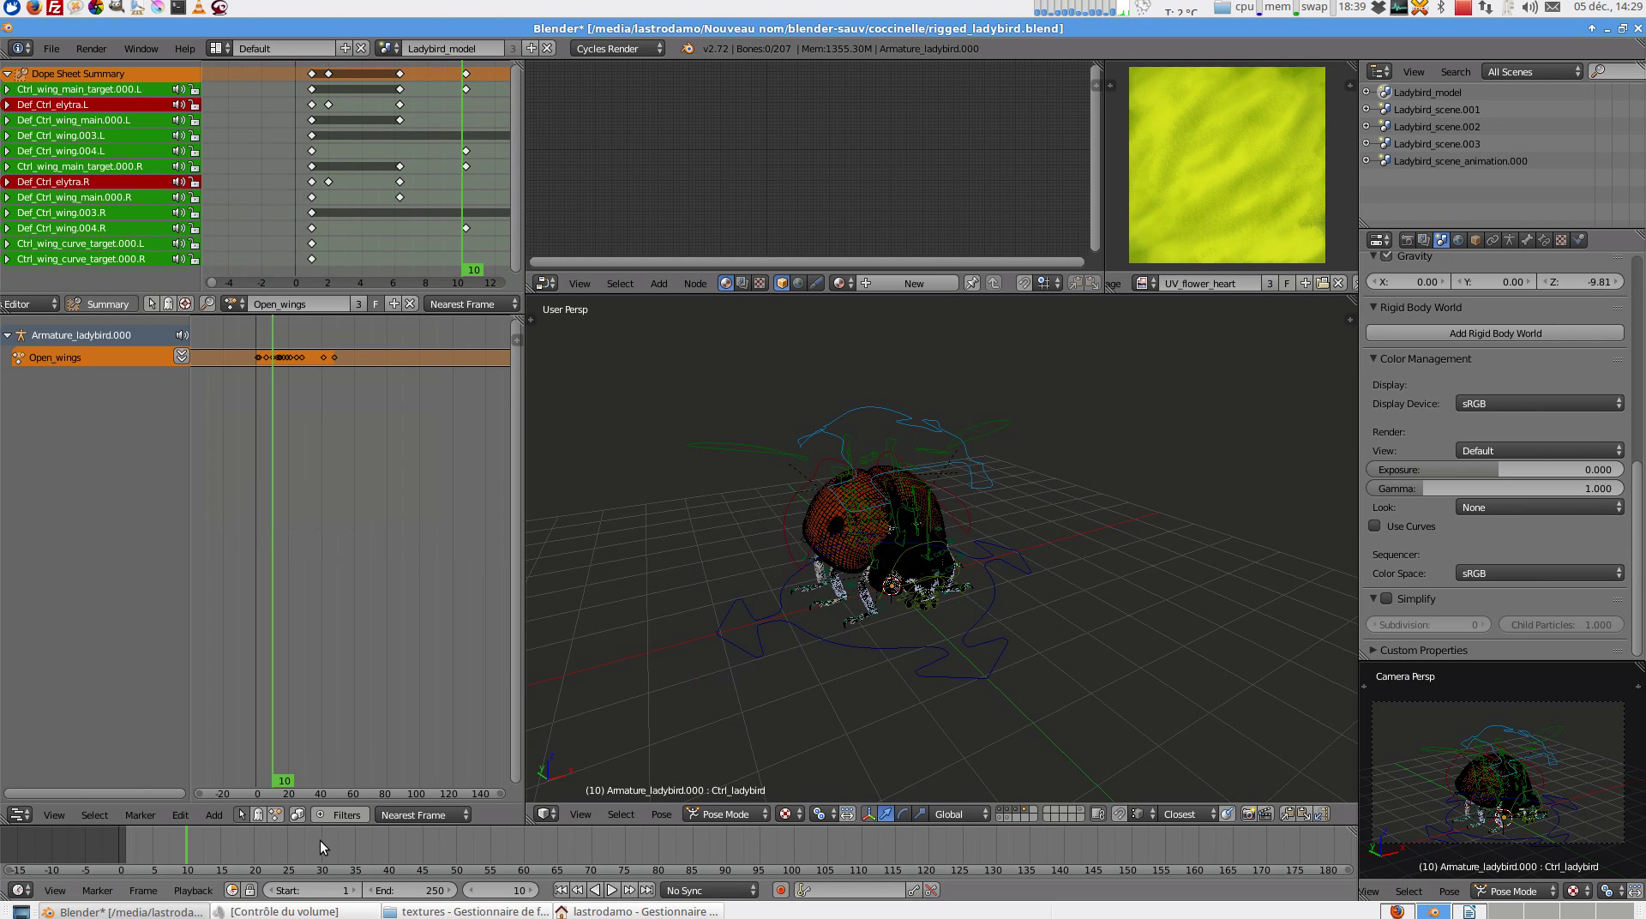
- Scrub the Open_wings action to frame 31 and view the opened wings from the front with no bones selected
left_click_drag(320, 841, 330, 841)
middle_click_drag(1115, 773, 1081, 401)
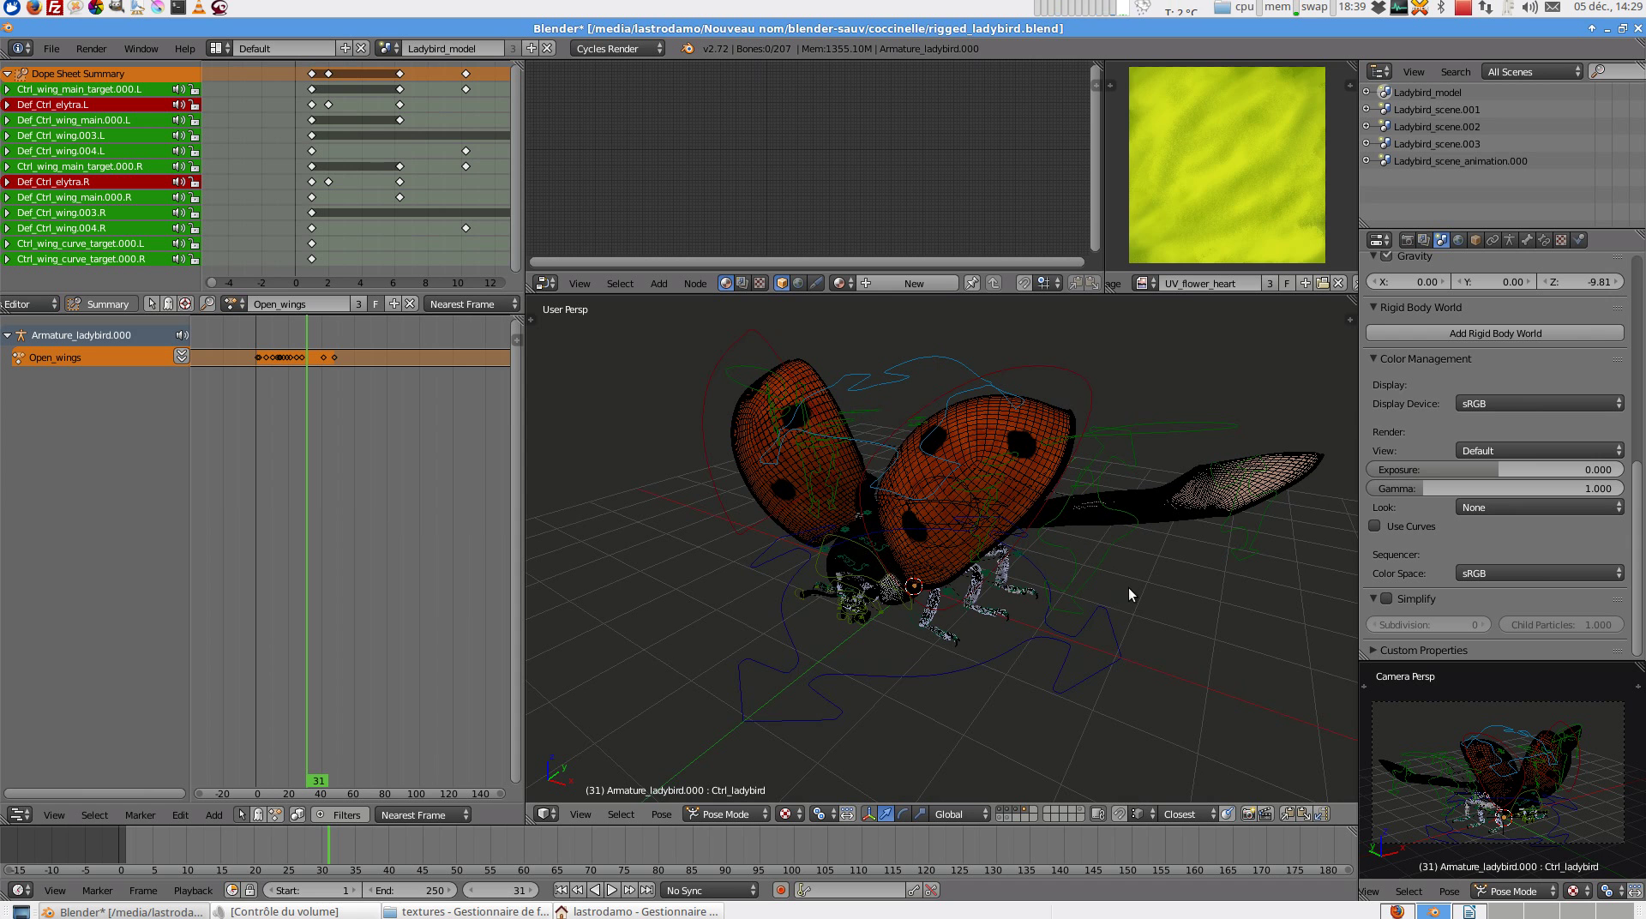
key("a")
- Display the Elytra.L material of the left elytron and the Elytra.R material of the right one, and deselect everything
right_click(1063, 403)
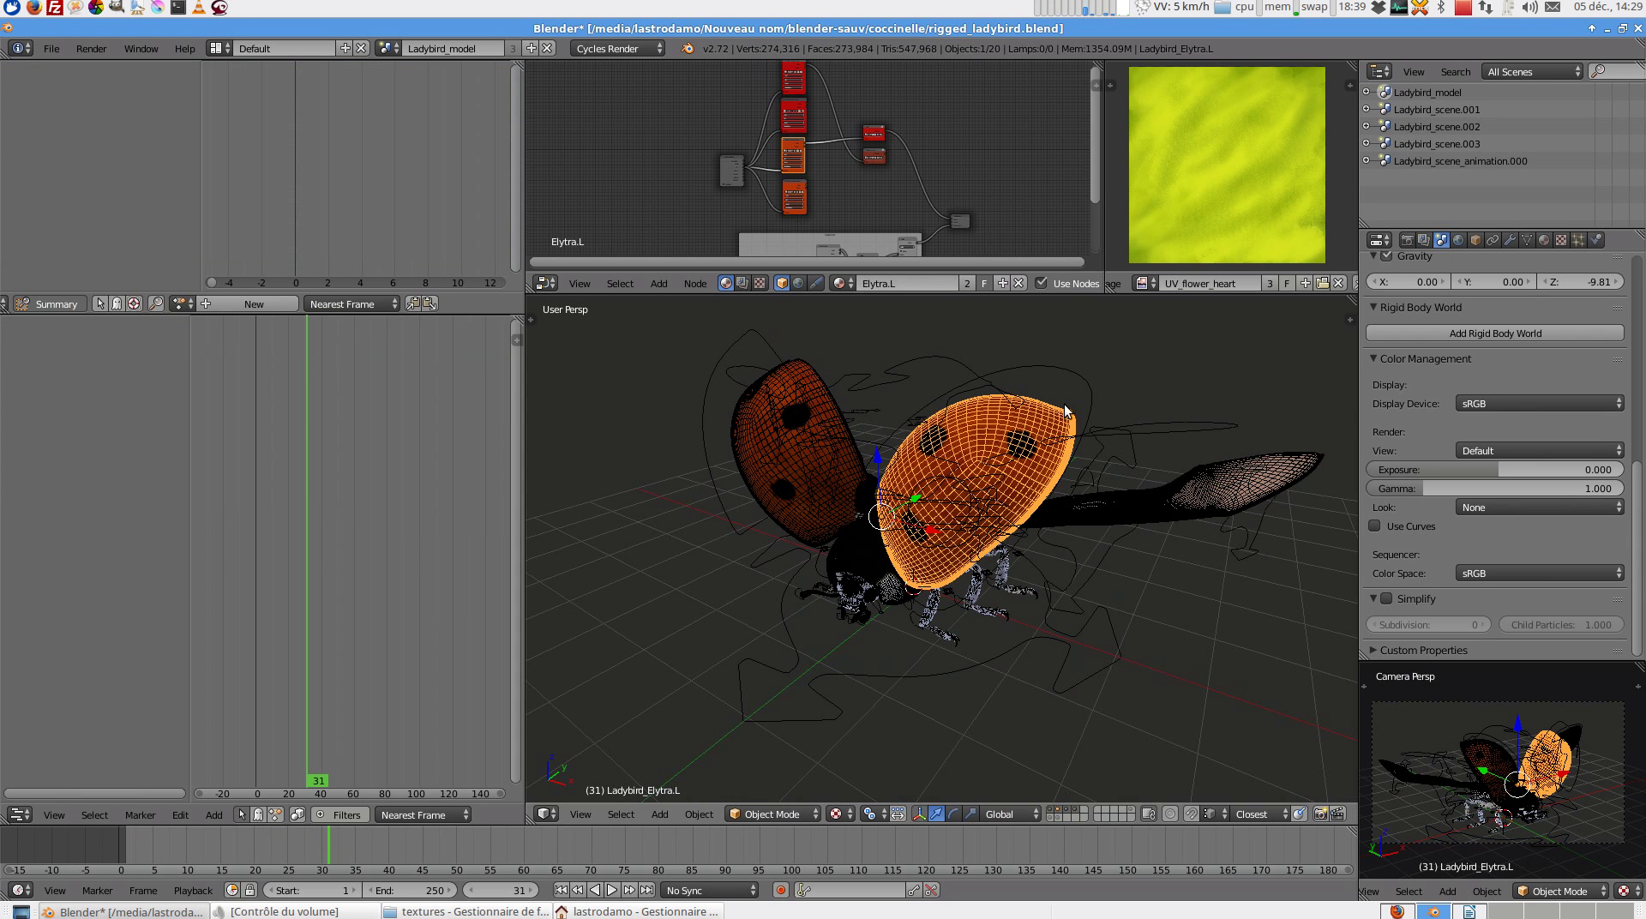
middle_click_drag(1049, 515, 1097, 507)
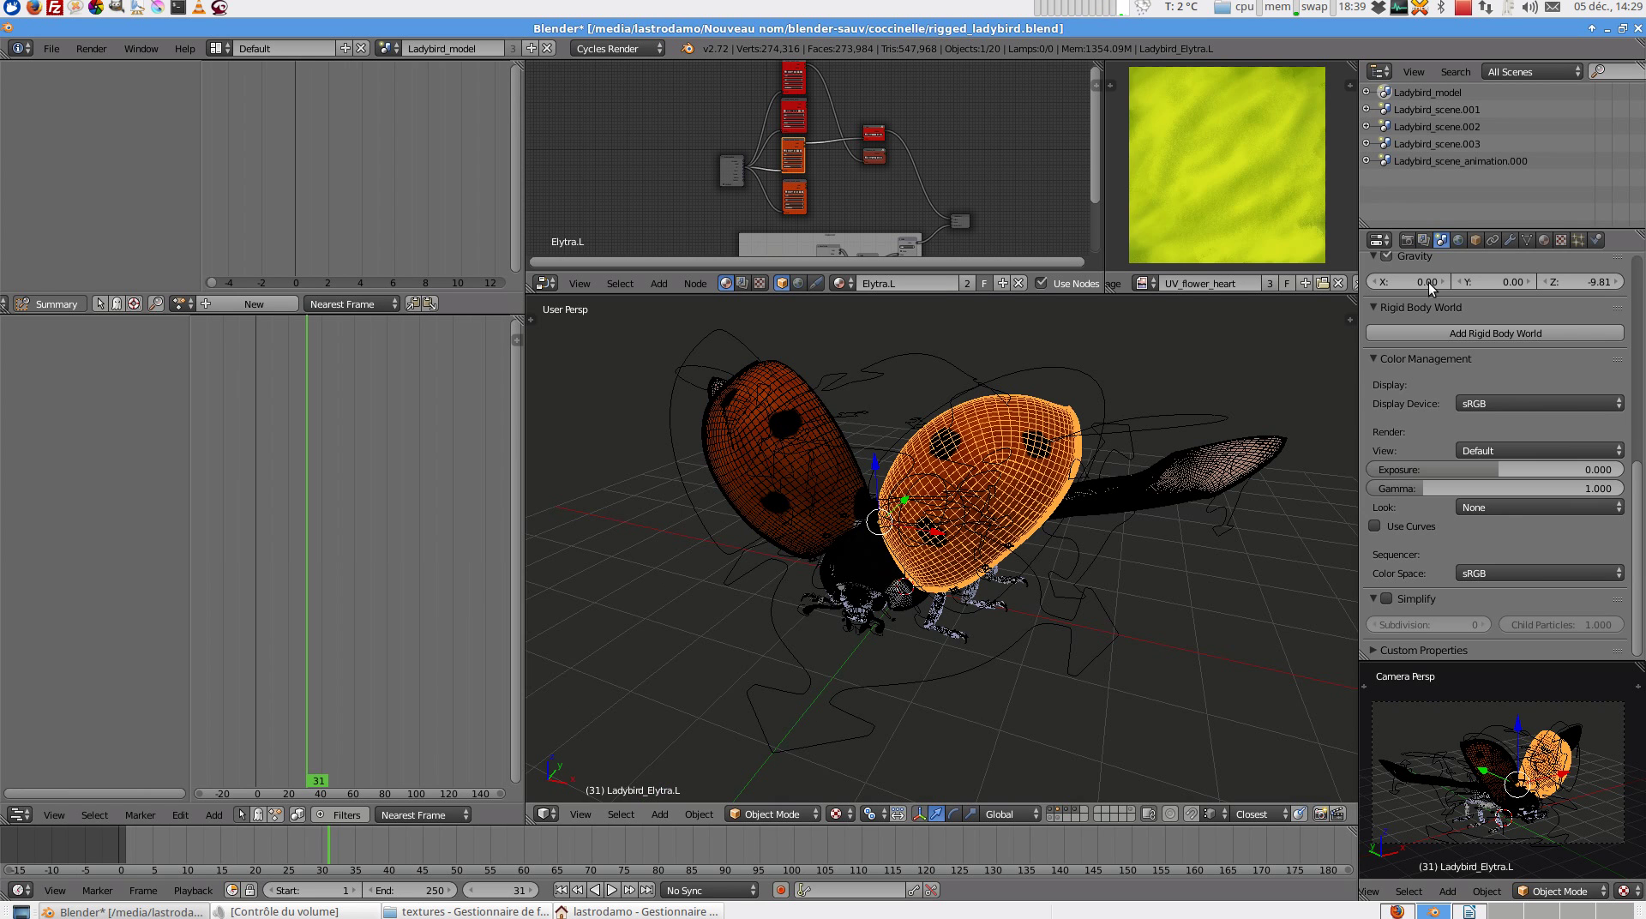
left_click(1544, 241)
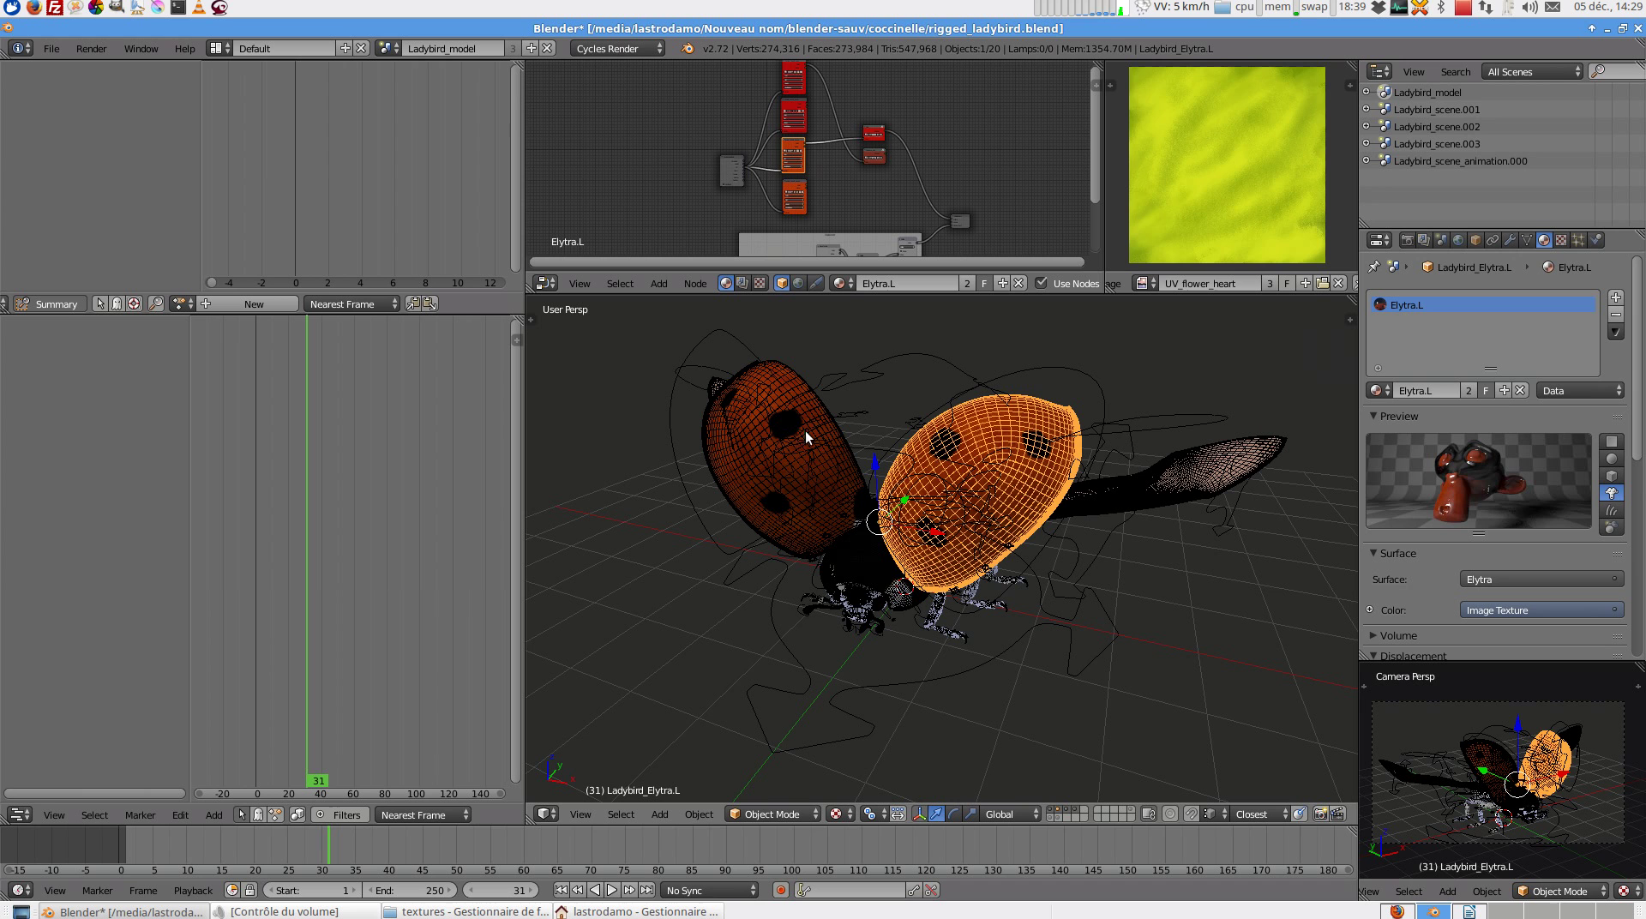
right_click(778, 357)
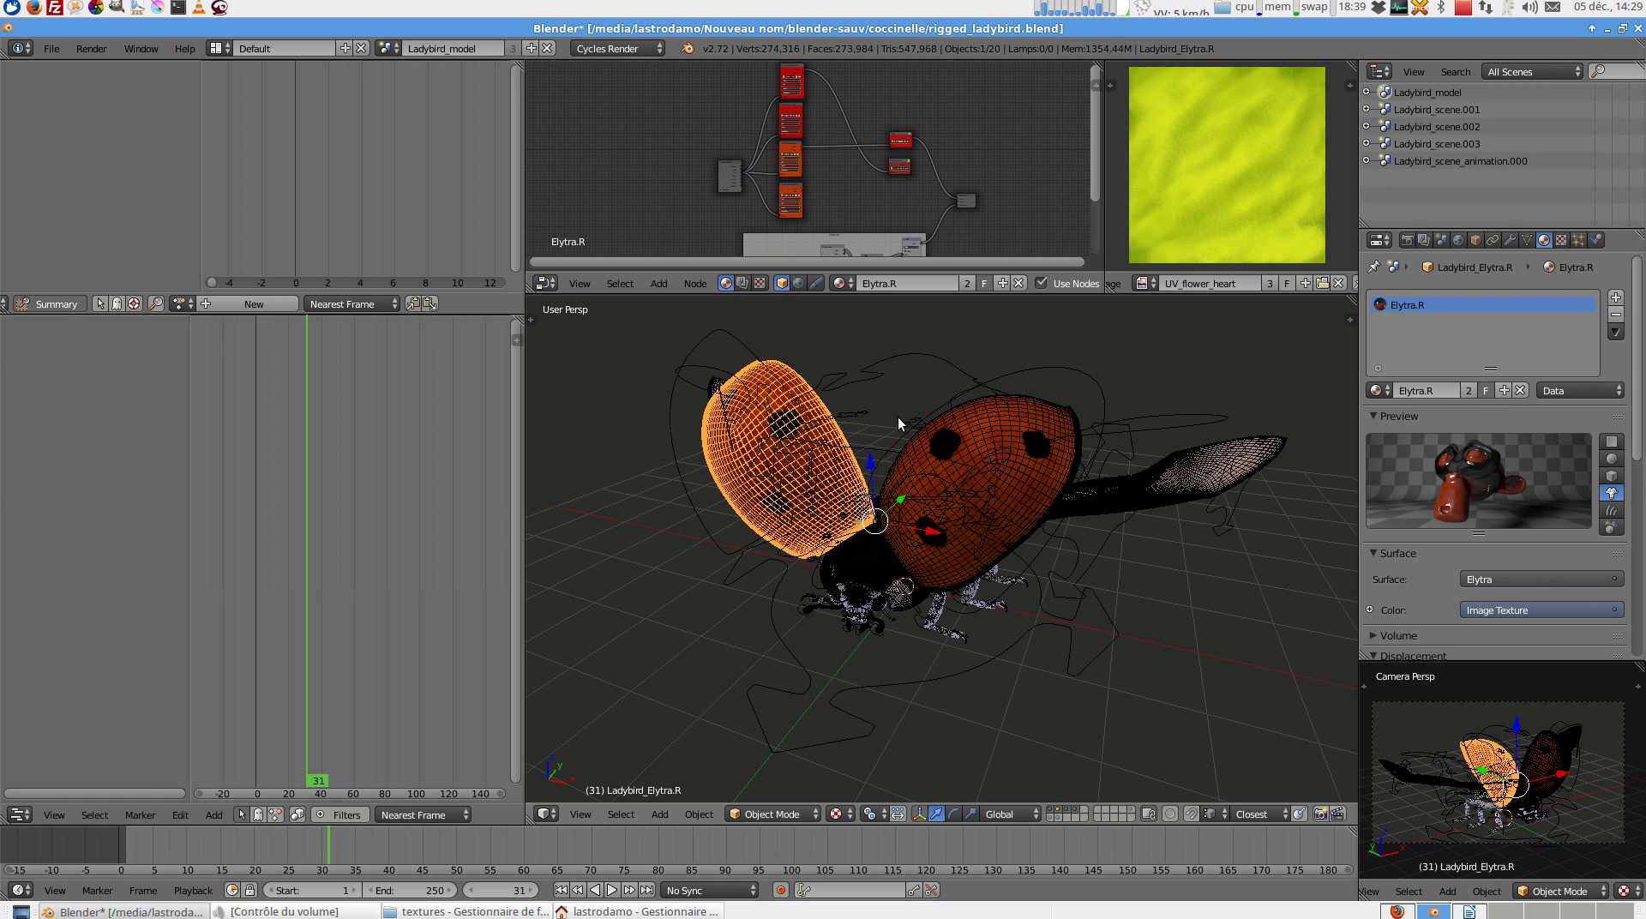
key("a")
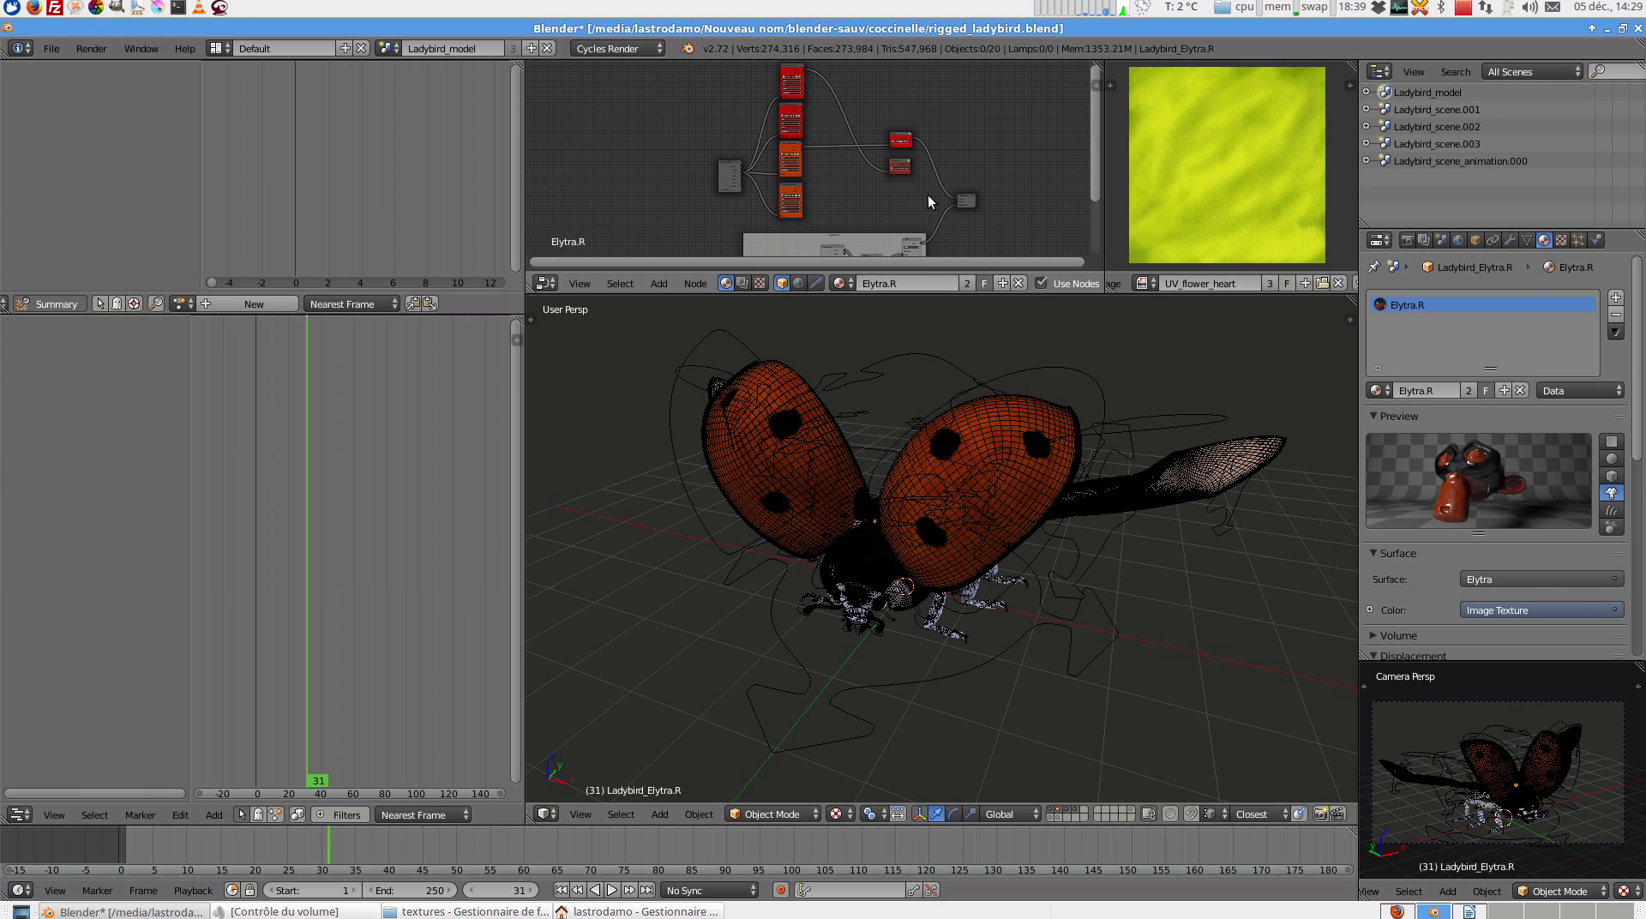
- Examine the texture nodes of the Elytra.R material in the maximized node editor, from the red to the orange spot variants
key("ctrl+Up")
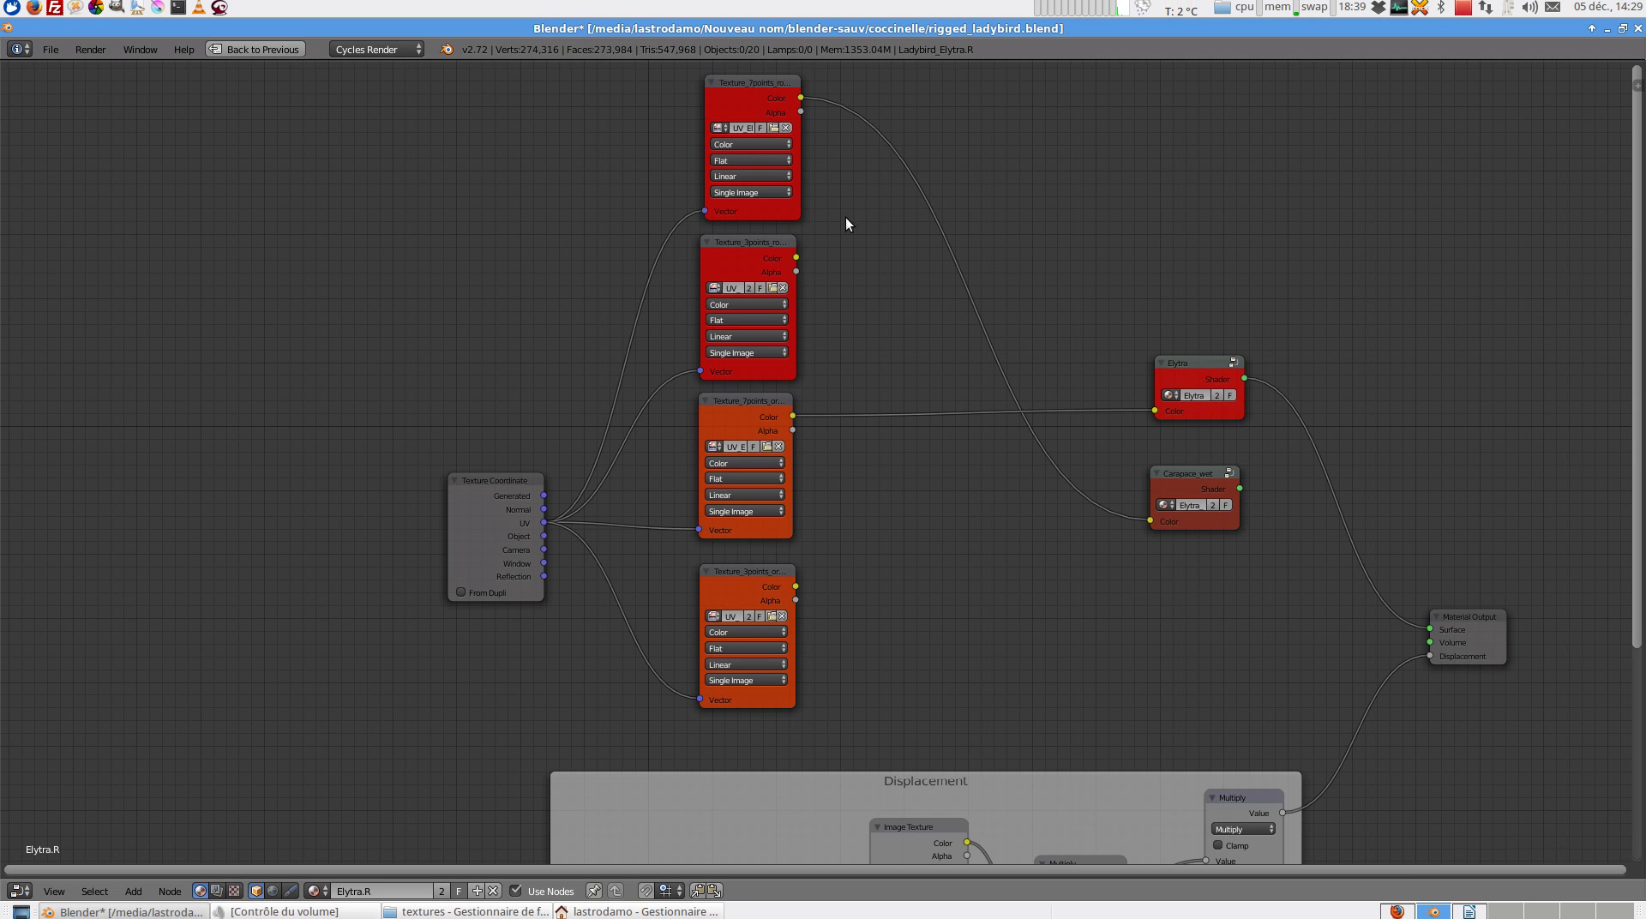
middle_click_drag(845, 220, 785, 338)
scroll(786, 339, "up", 3)
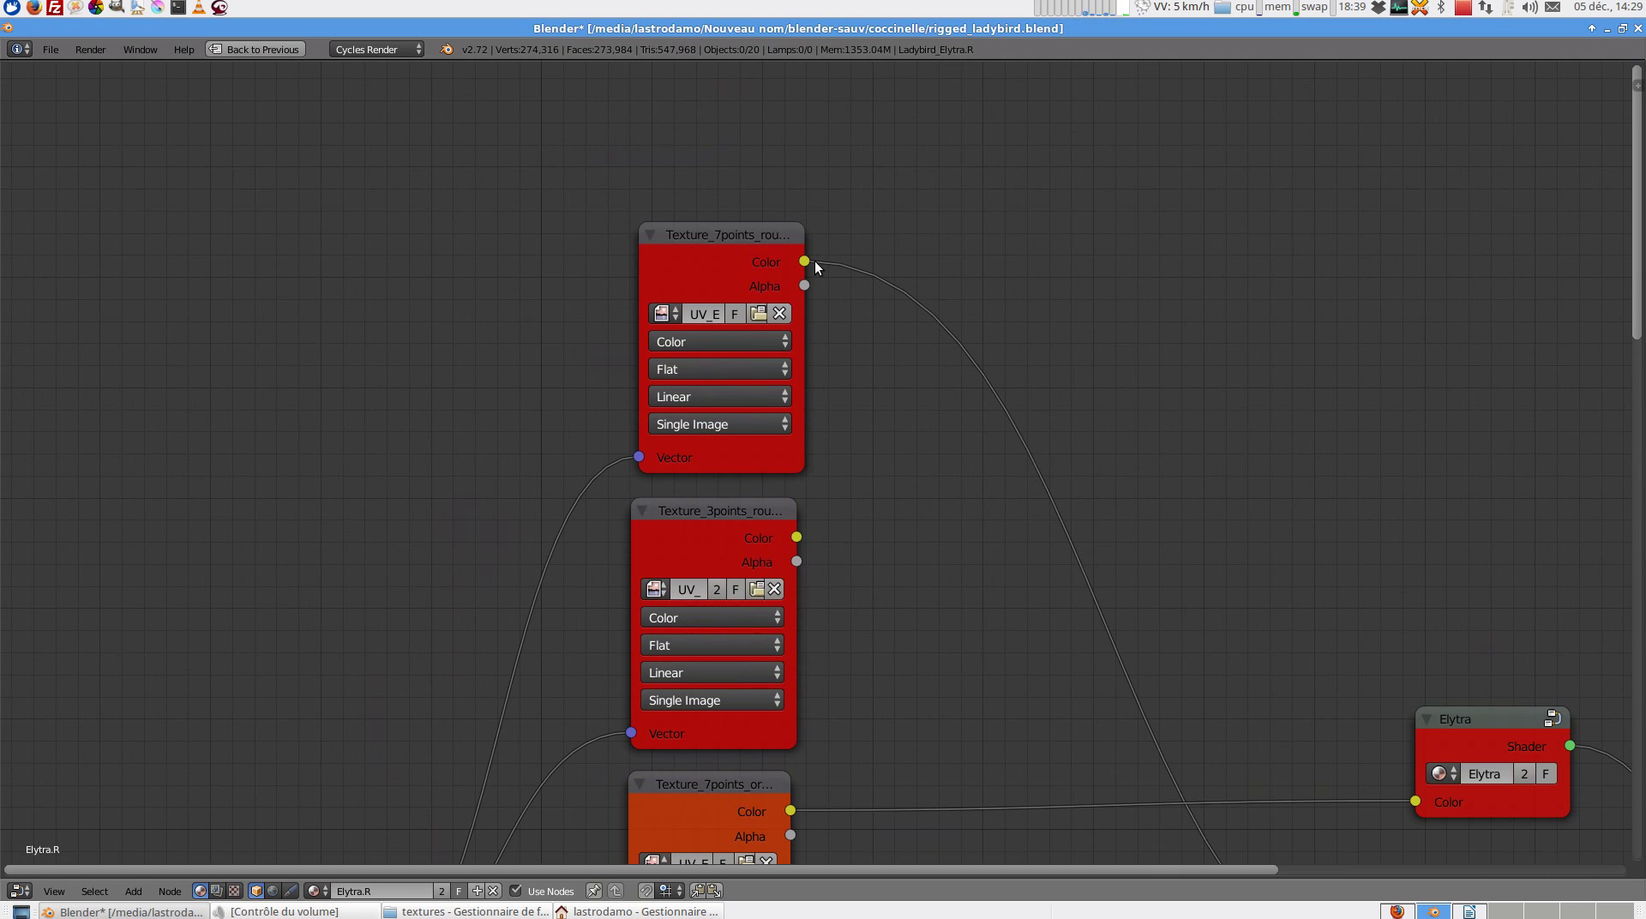
scroll(790, 249, "down", 3)
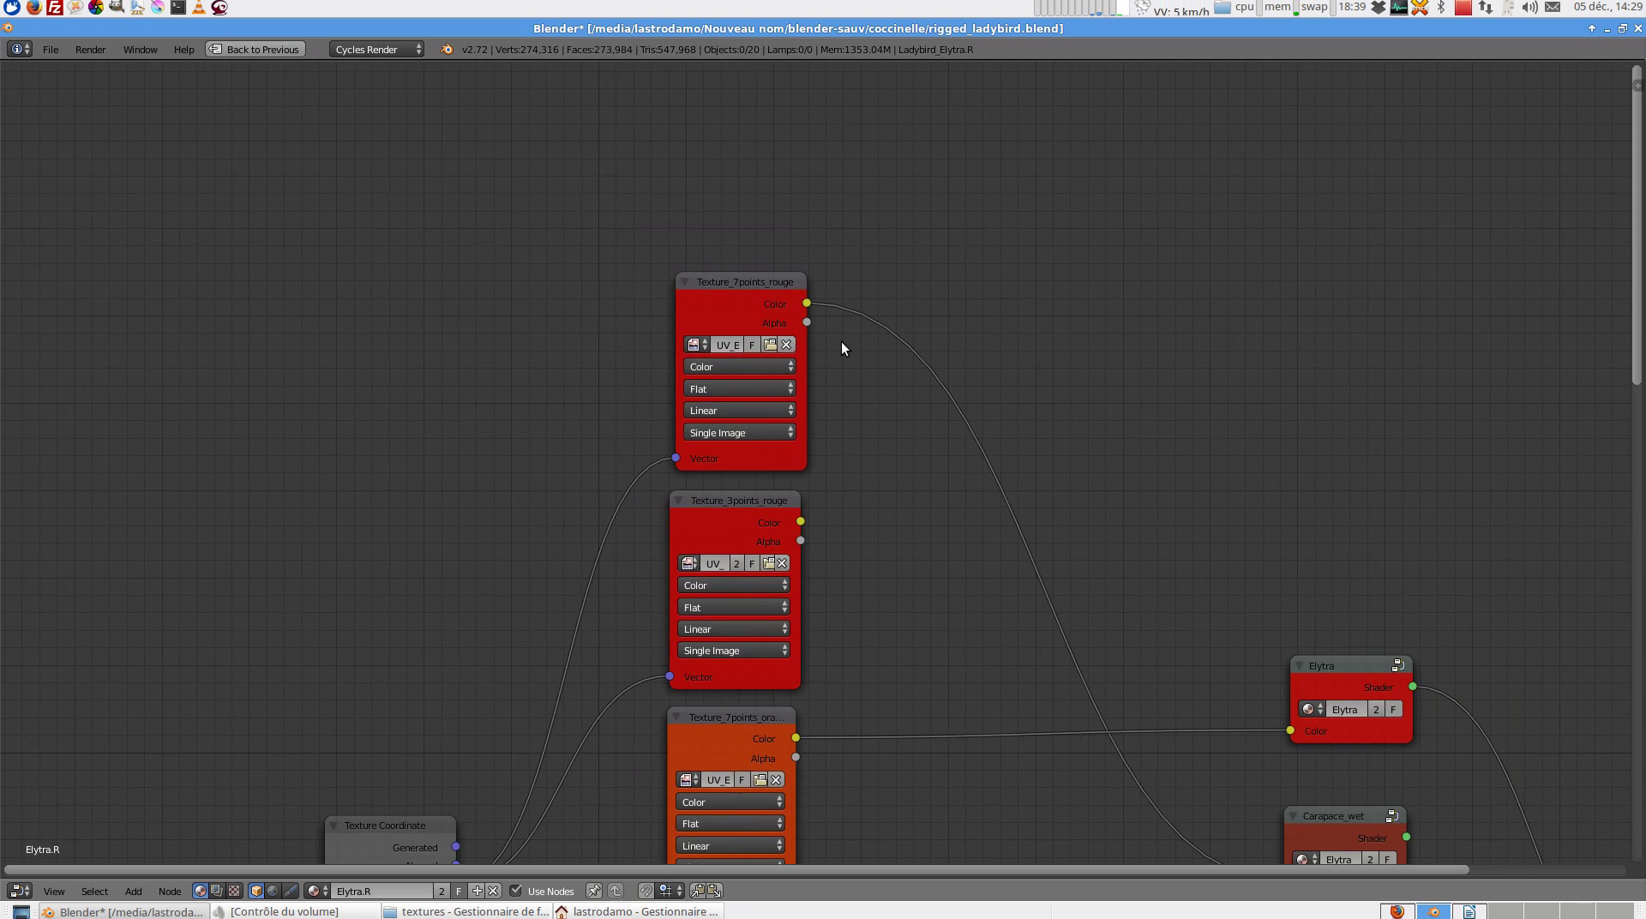
middle_click_drag(930, 417, 914, 283)
middle_click_drag(791, 378, 816, 263)
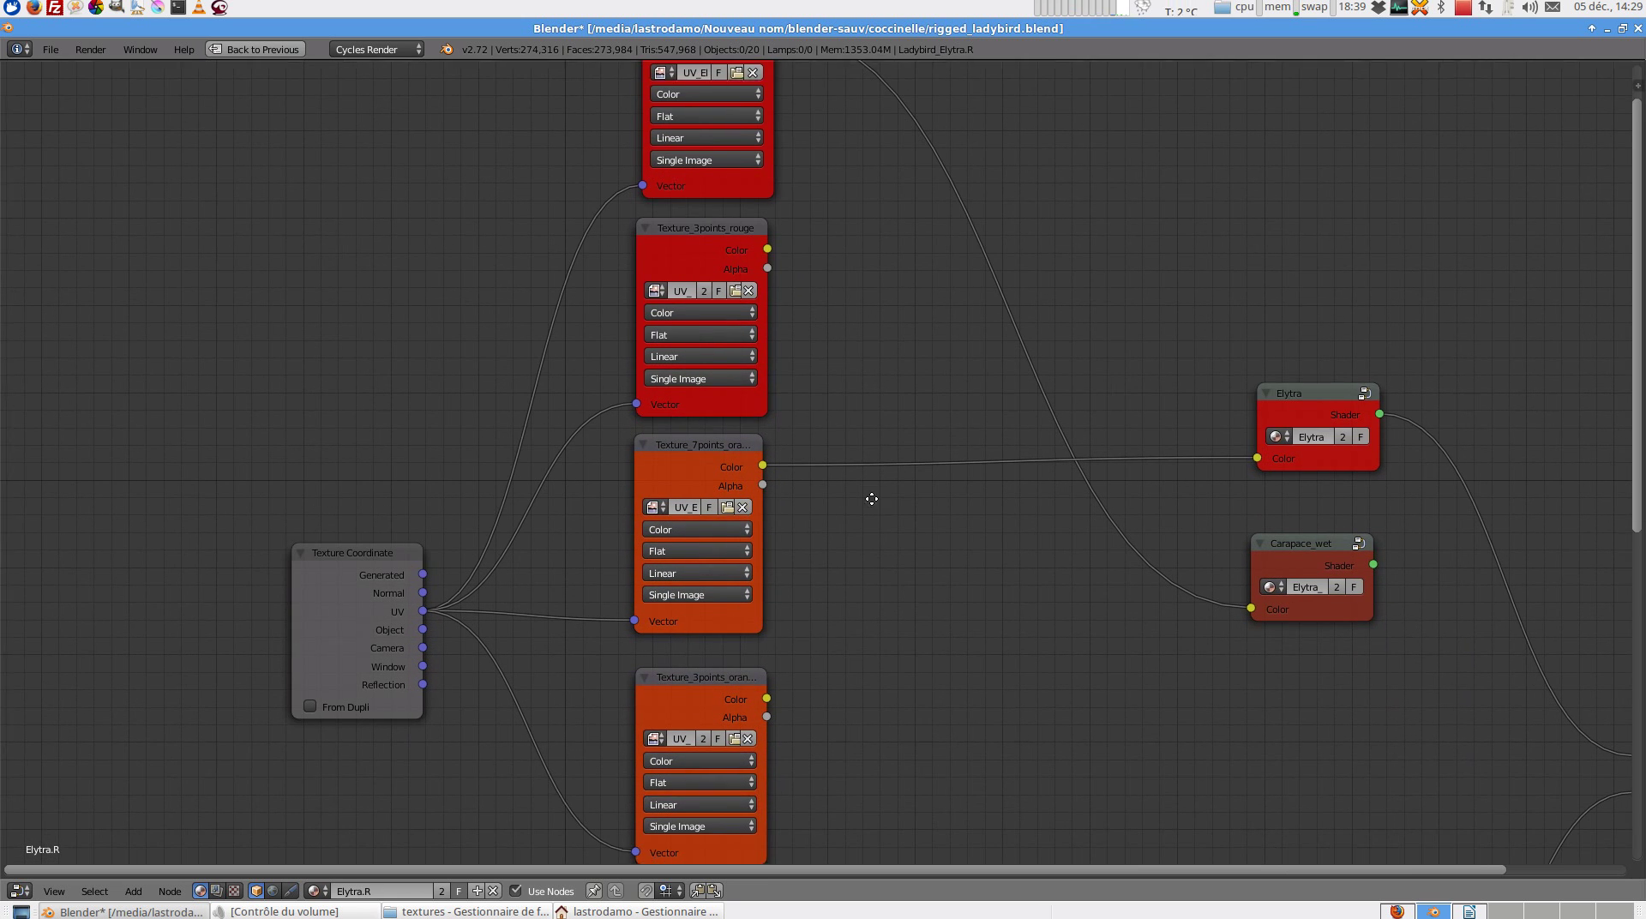
middle_click_drag(773, 501, 834, 439)
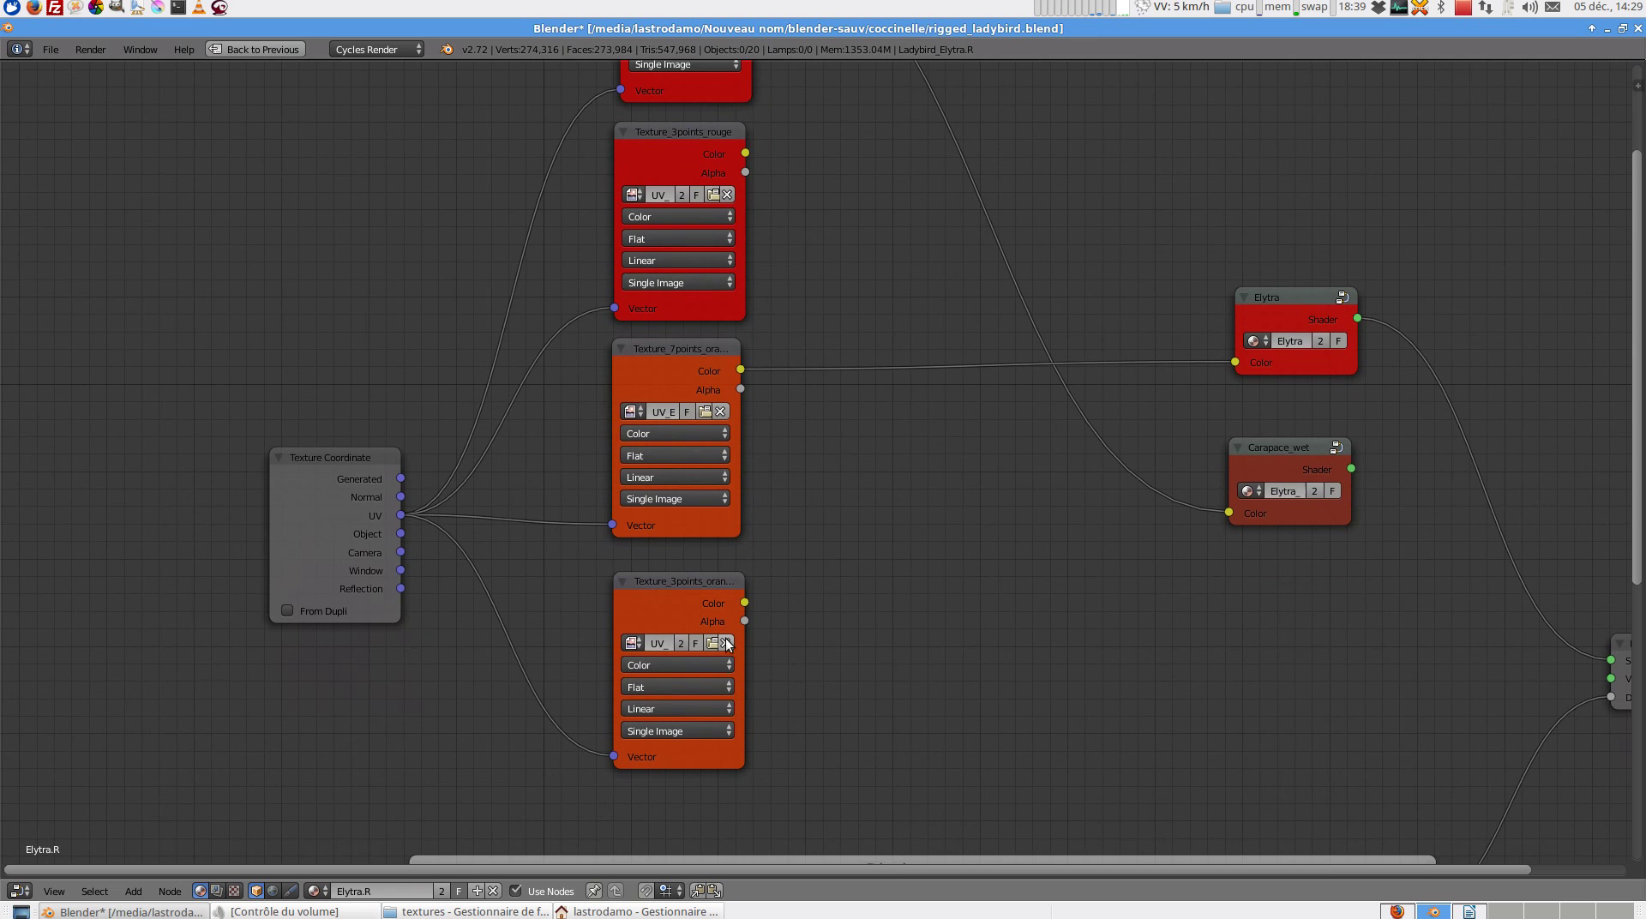
middle_click_drag(784, 569, 775, 546)
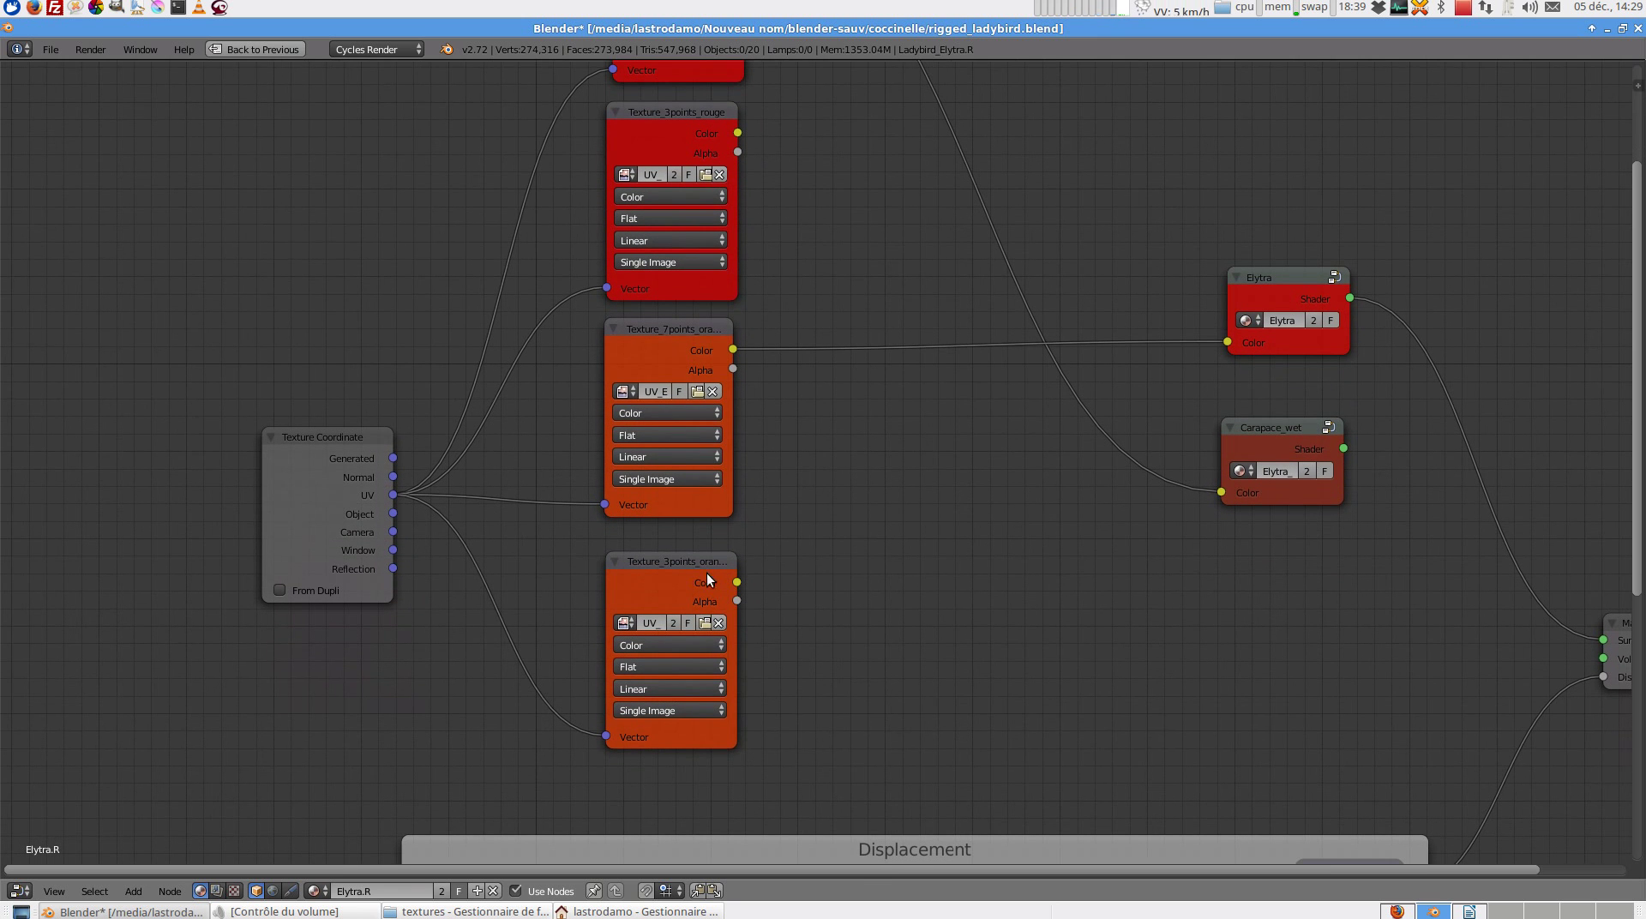
scroll(708, 574, "down", 2)
middle_click_drag(1096, 462, 877, 522)
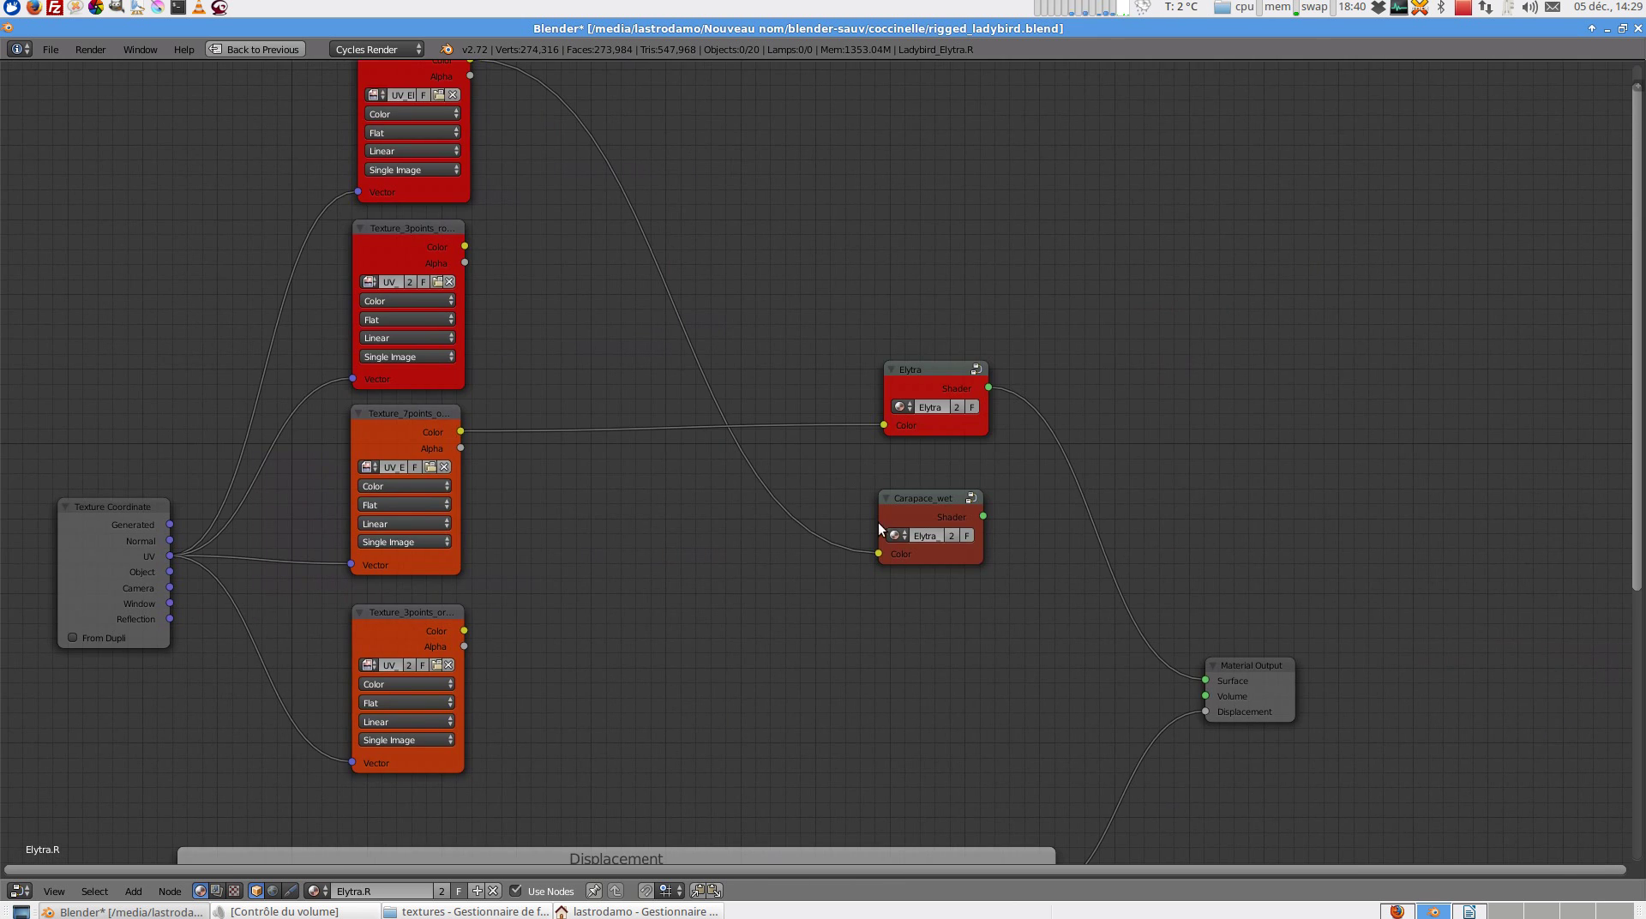
- Examine the Elytra and Carapace_wet group nodes of the Elytra.R material and return to the full layout
scroll(961, 412, "up", 2)
scroll(968, 420, "up", 1)
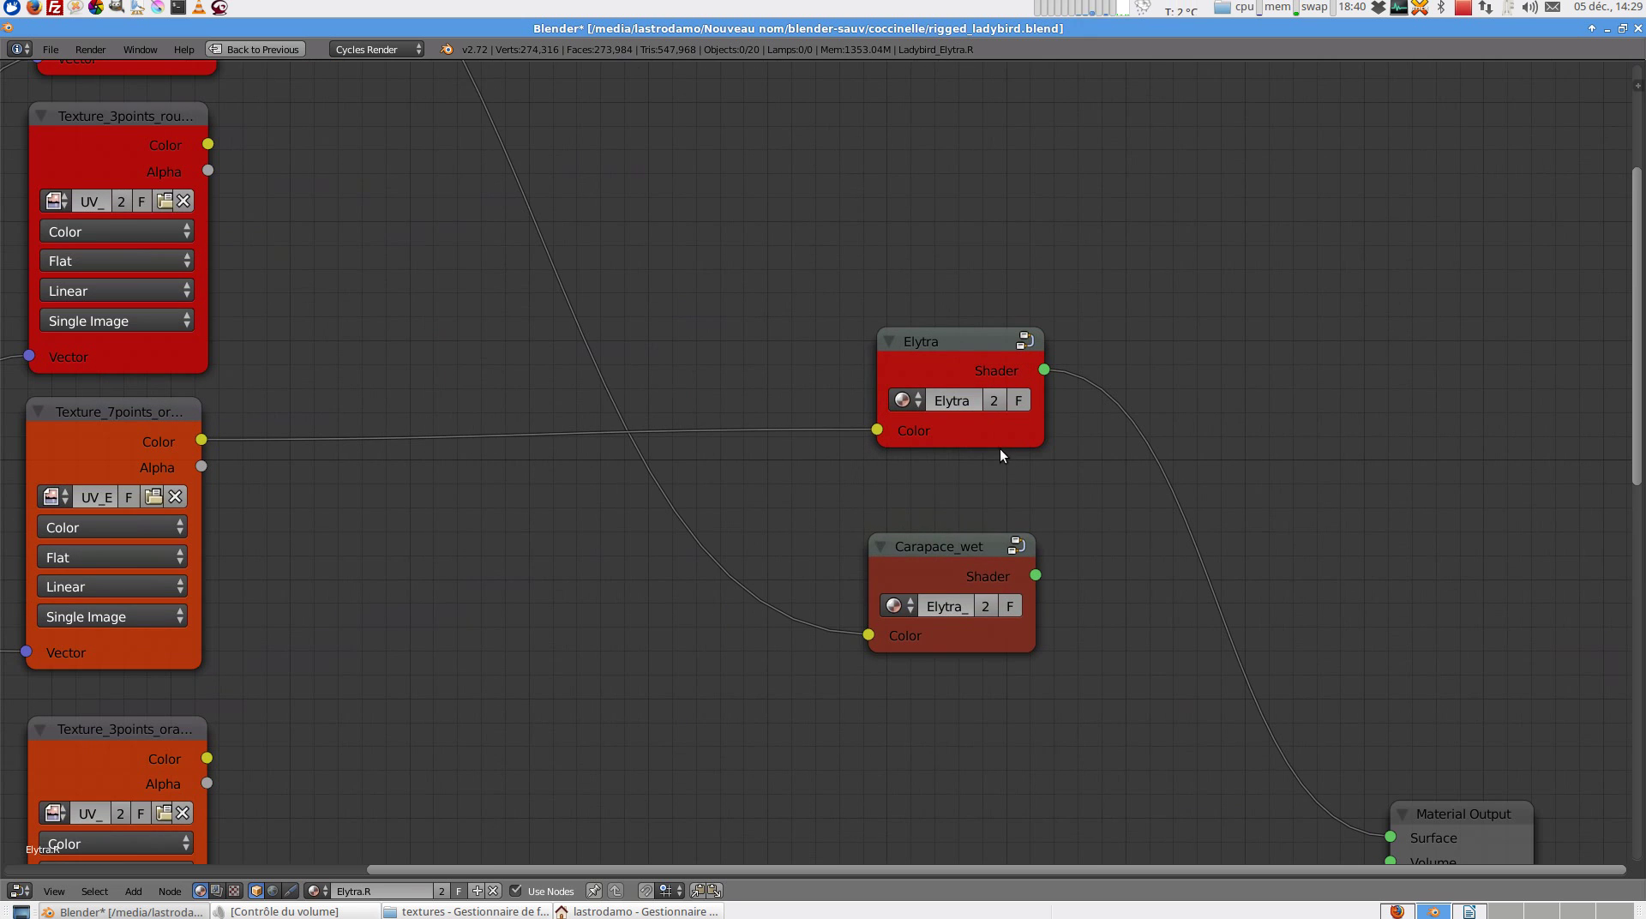
mouse_move(961, 553)
left_mouse_down()
mouse_move(975, 547)
mouse_move(955, 544)
left_mouse_up()
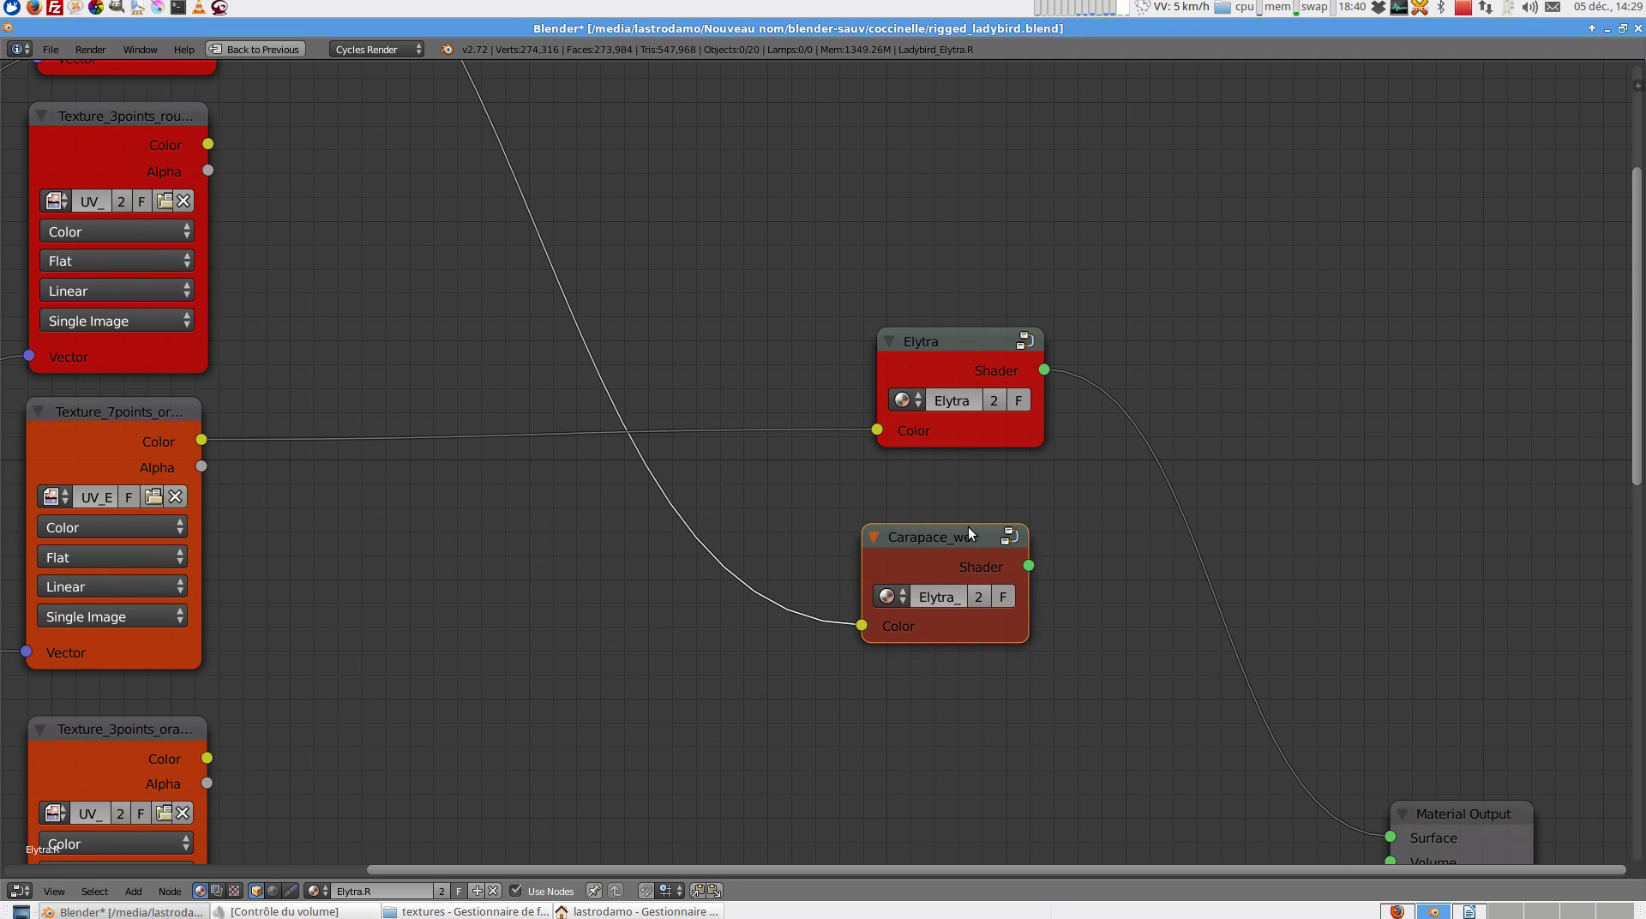
left_click(958, 343)
middle_click_drag(1025, 503, 982, 481)
scroll(918, 470, "down", 1)
key("ctrl+Up")
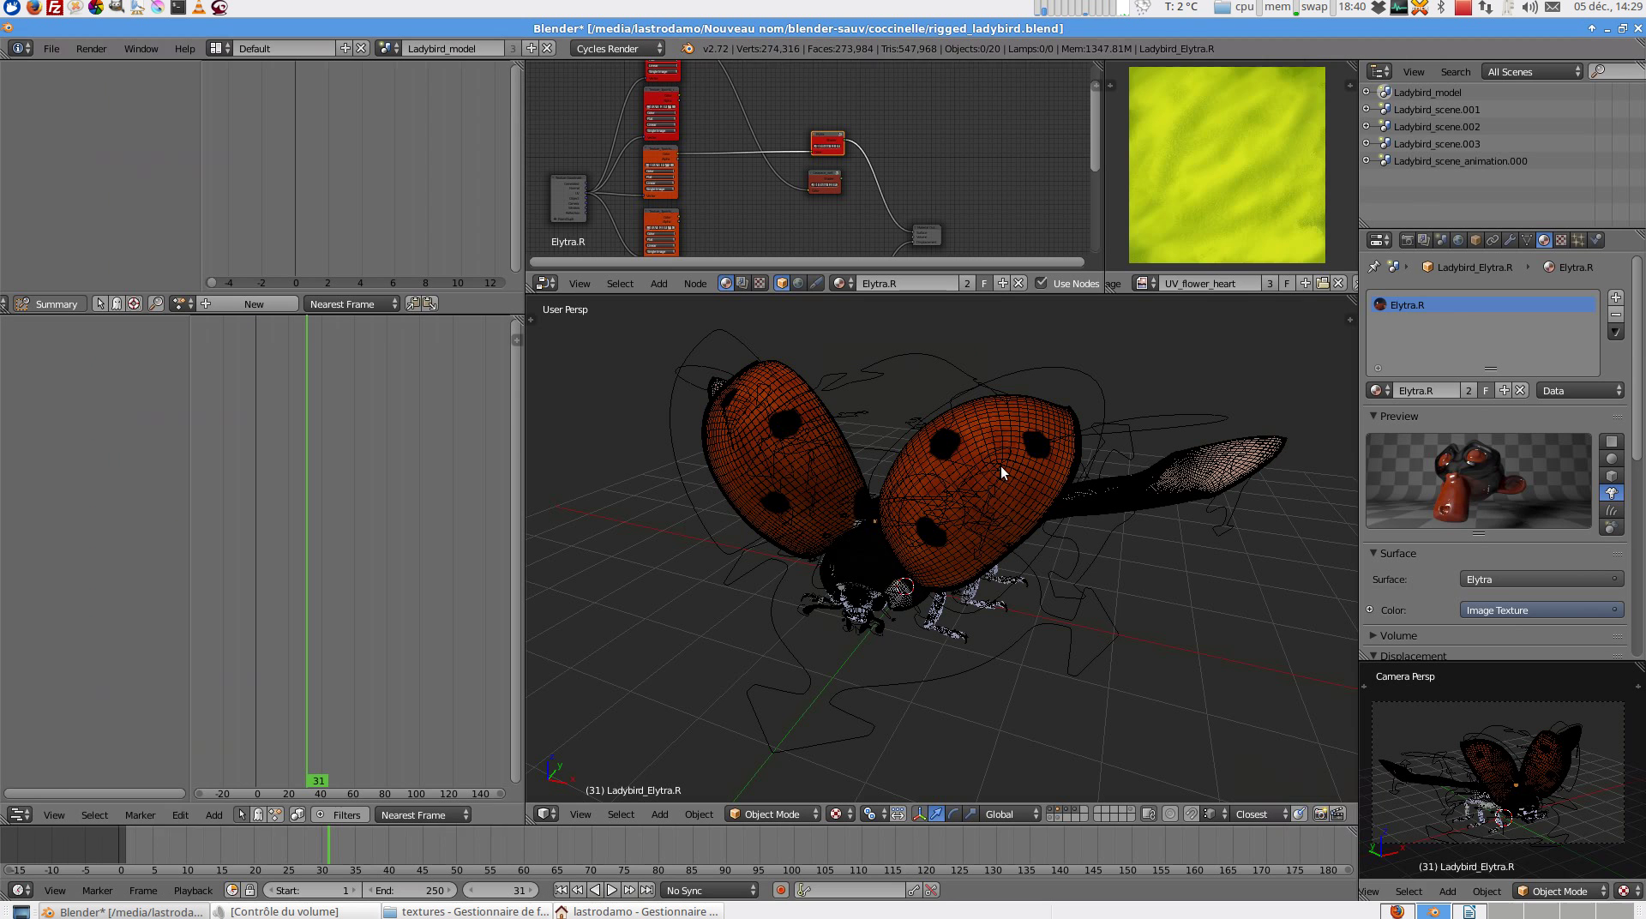
- Show the additional scene layer and frame the ladybird in the small 3D view with all bones deselected
left_click(1058, 816, "shift")
mouse_move(1539, 771)
middle_mouse_down()
mouse_move(1594, 762)
mouse_move(1537, 779)
middle_mouse_up()
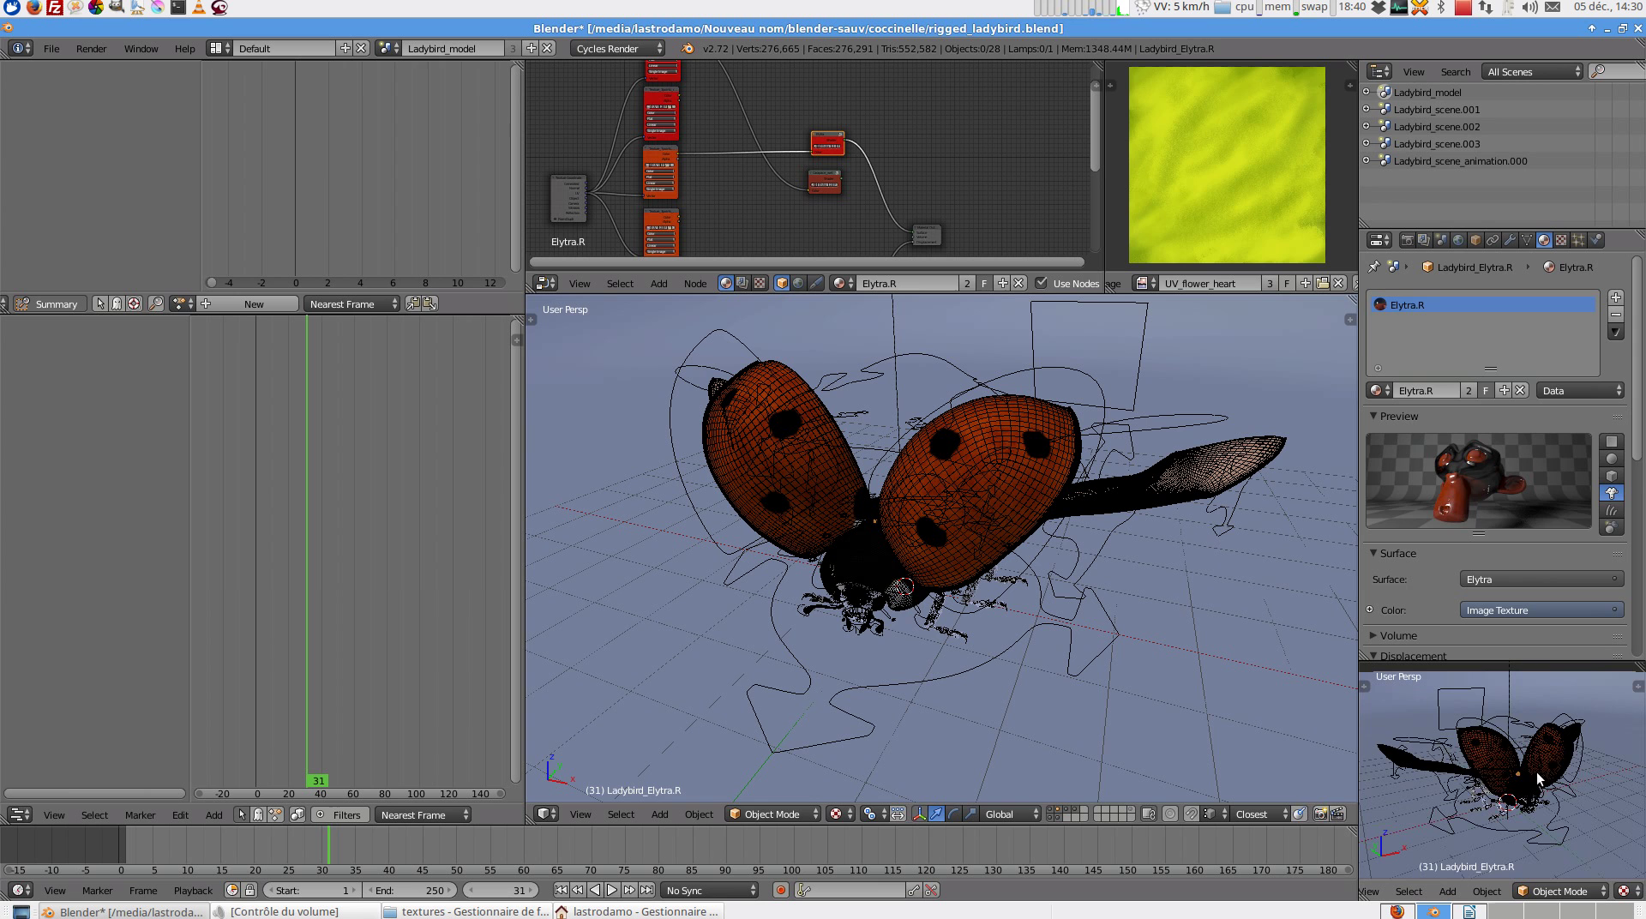
right_click(1542, 769)
key("KP_Decimal")
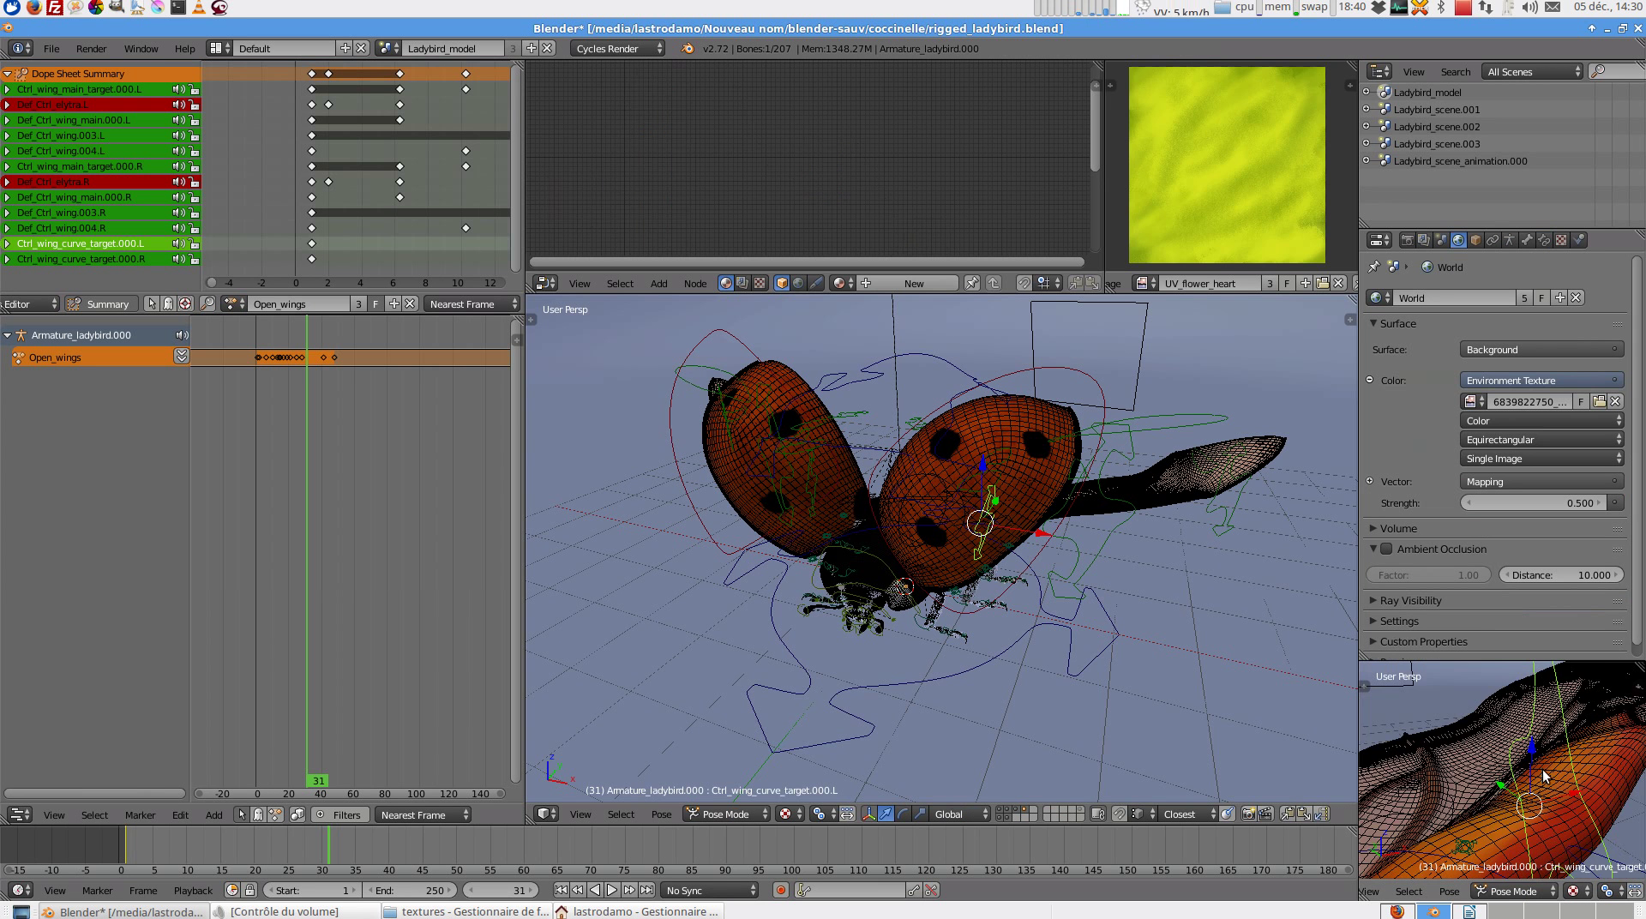
scroll(1546, 773, "down", 7)
key("a")
scroll(1585, 774, "down", 3)
mouse_move(1585, 774)
middle_mouse_down()
mouse_move(1533, 792)
mouse_move(1575, 777)
middle_mouse_up()
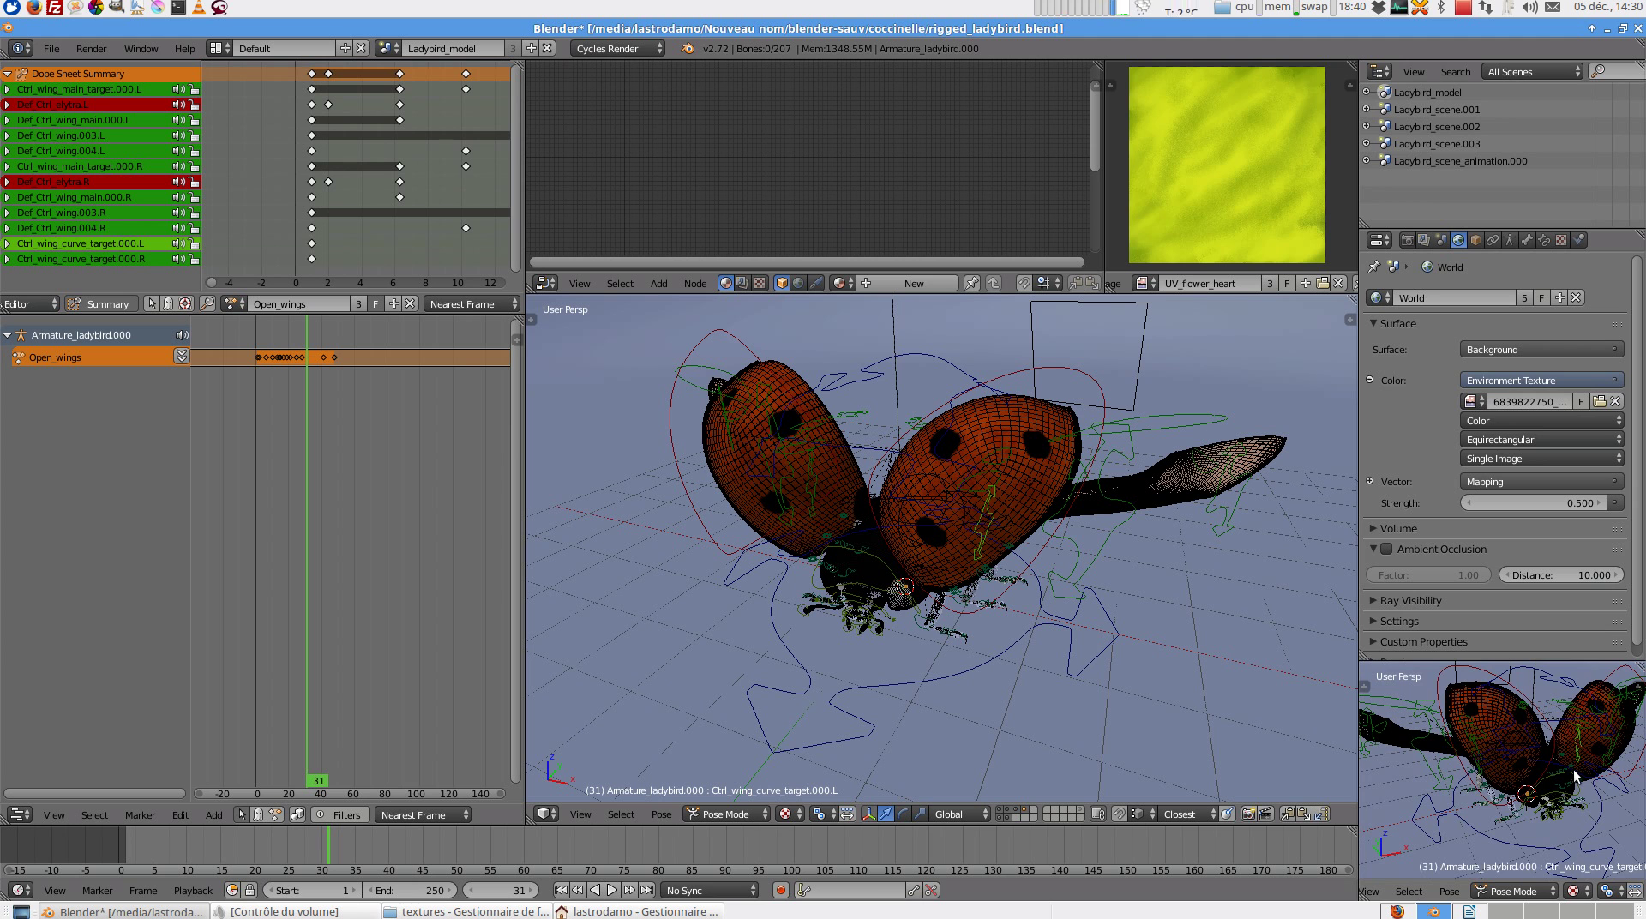
- Set the small 3D view to rendered shading and hide the armature's layer
key("shift+z")
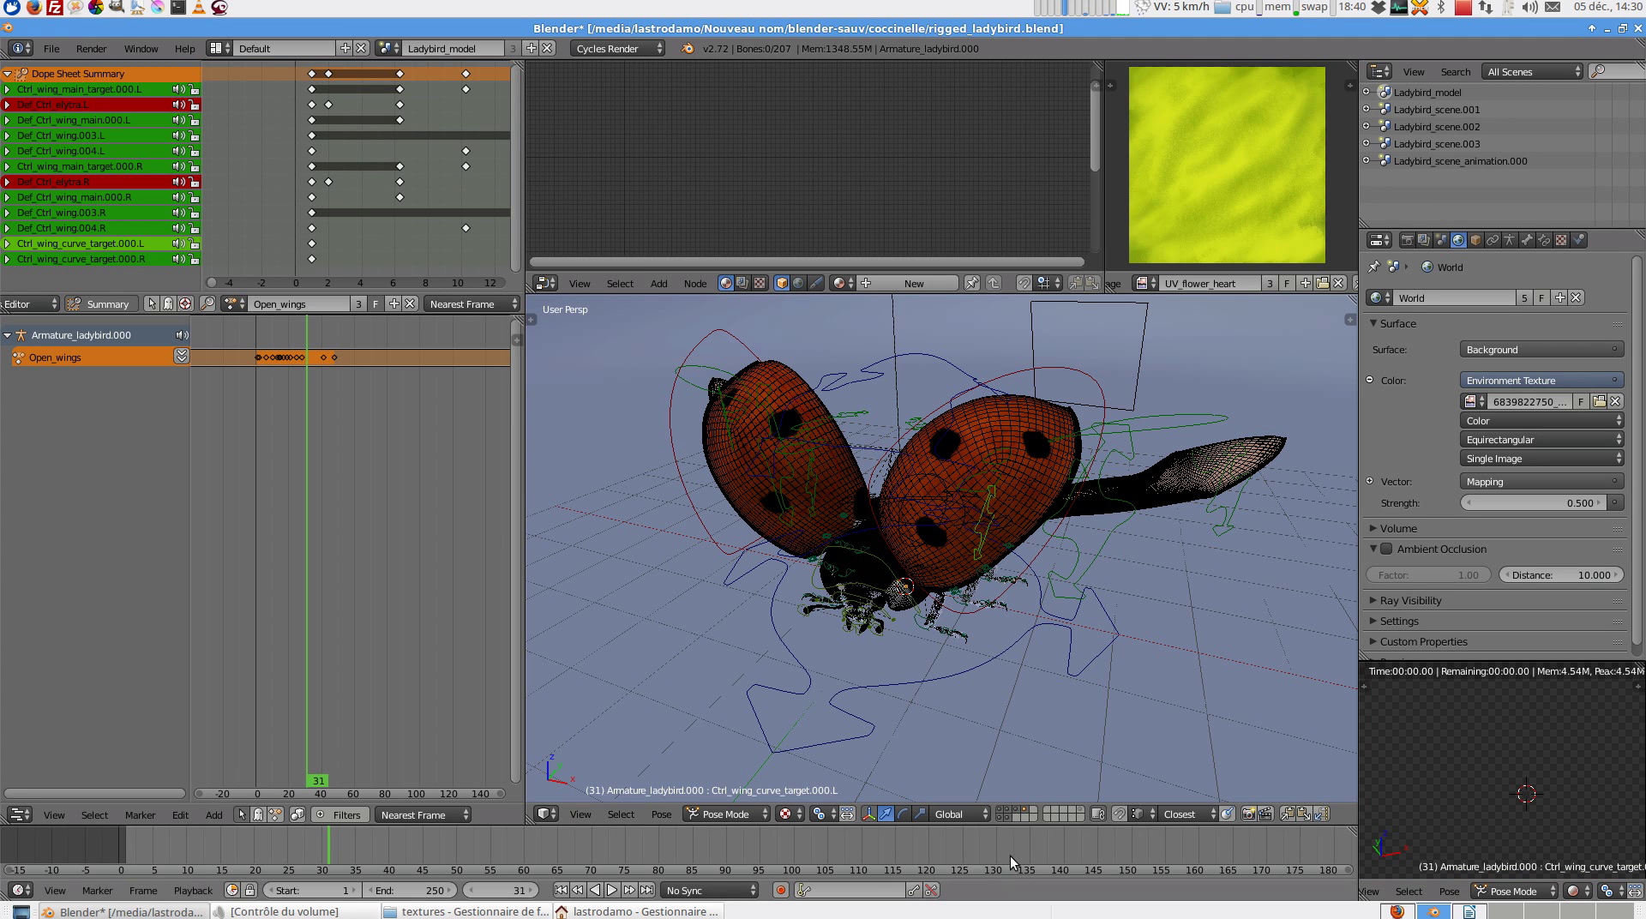
left_click(1025, 810)
middle_click_drag(1192, 677, 1014, 538)
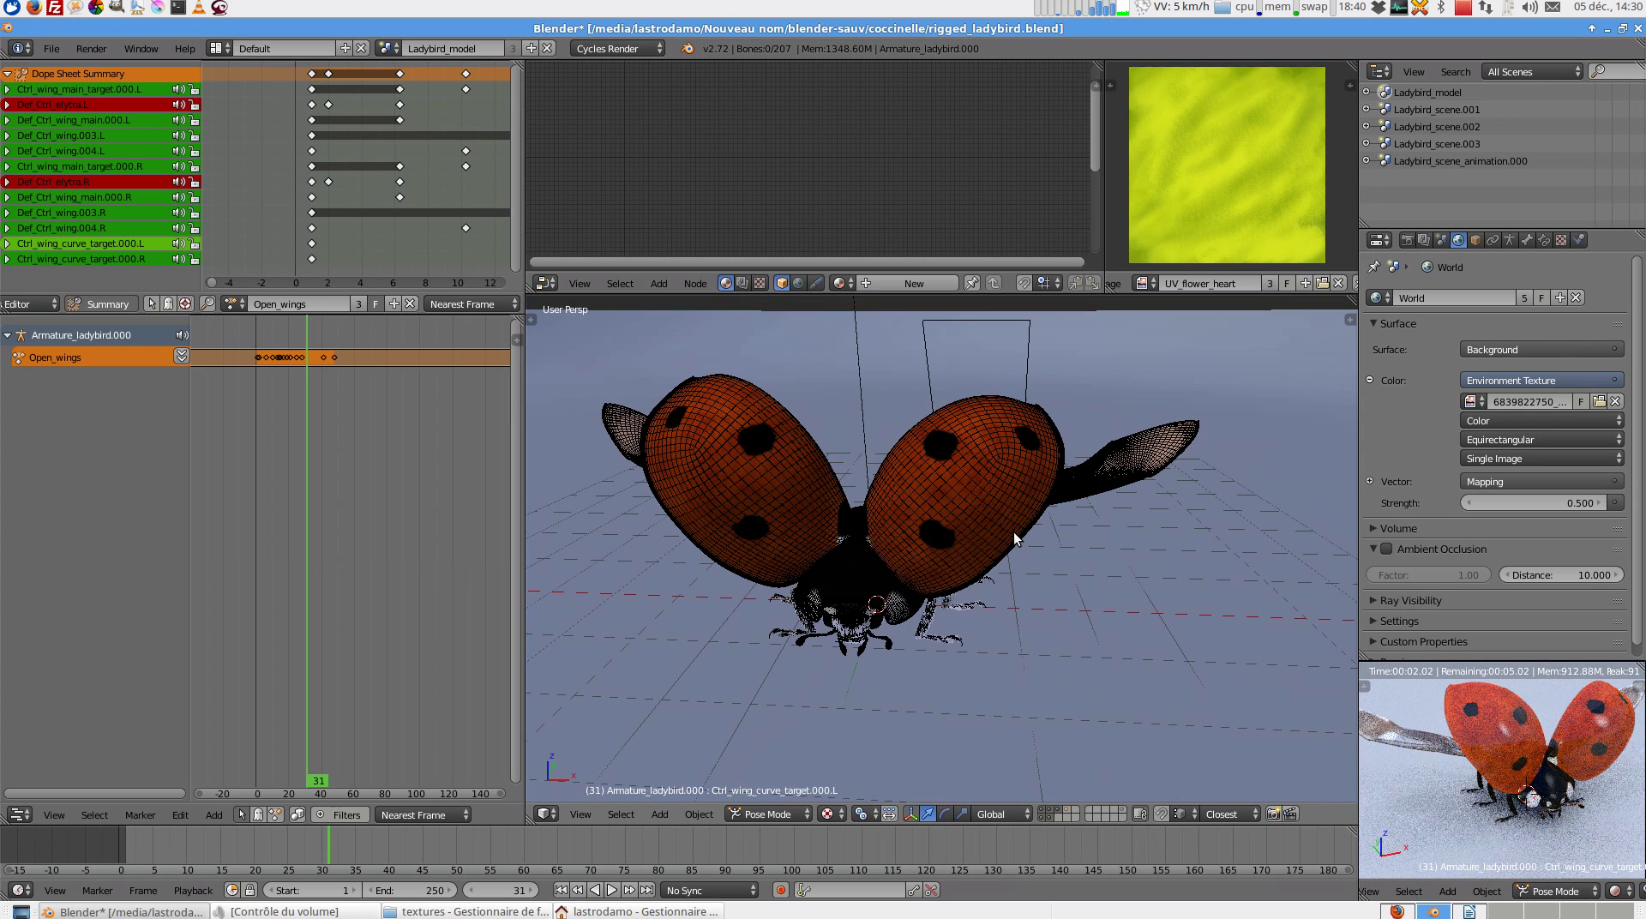
- Connect the Color output of the second red texture node to the Elytra group's Color input in the left elytron's material
right_click(965, 465)
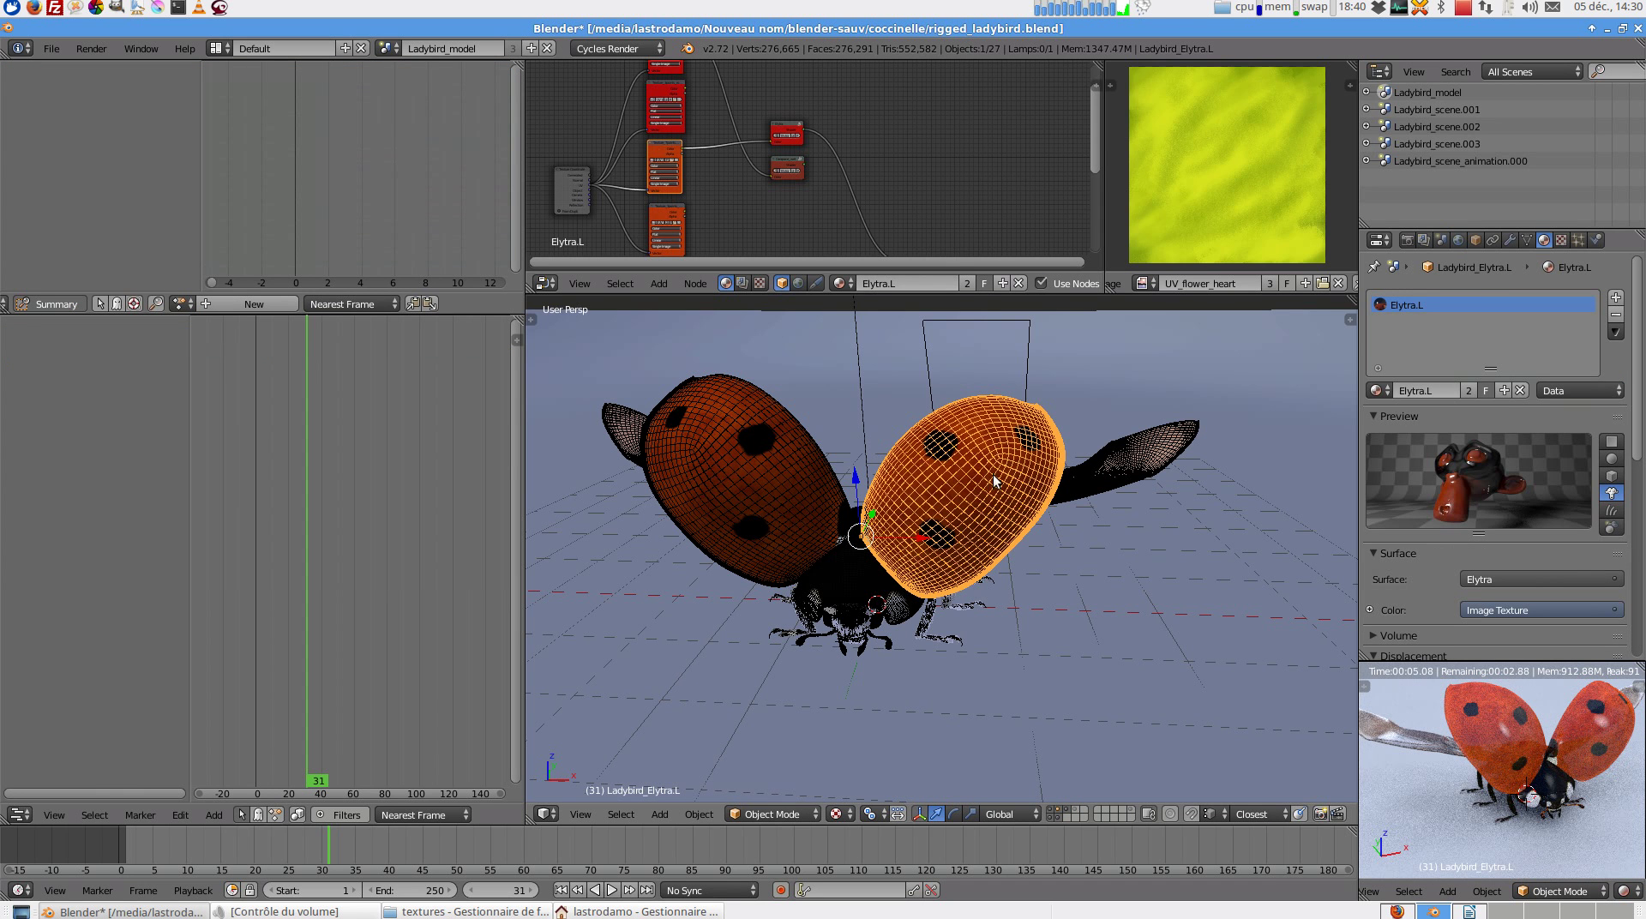
middle_click_drag(995, 480, 974, 517)
middle_click_drag(869, 173, 918, 197)
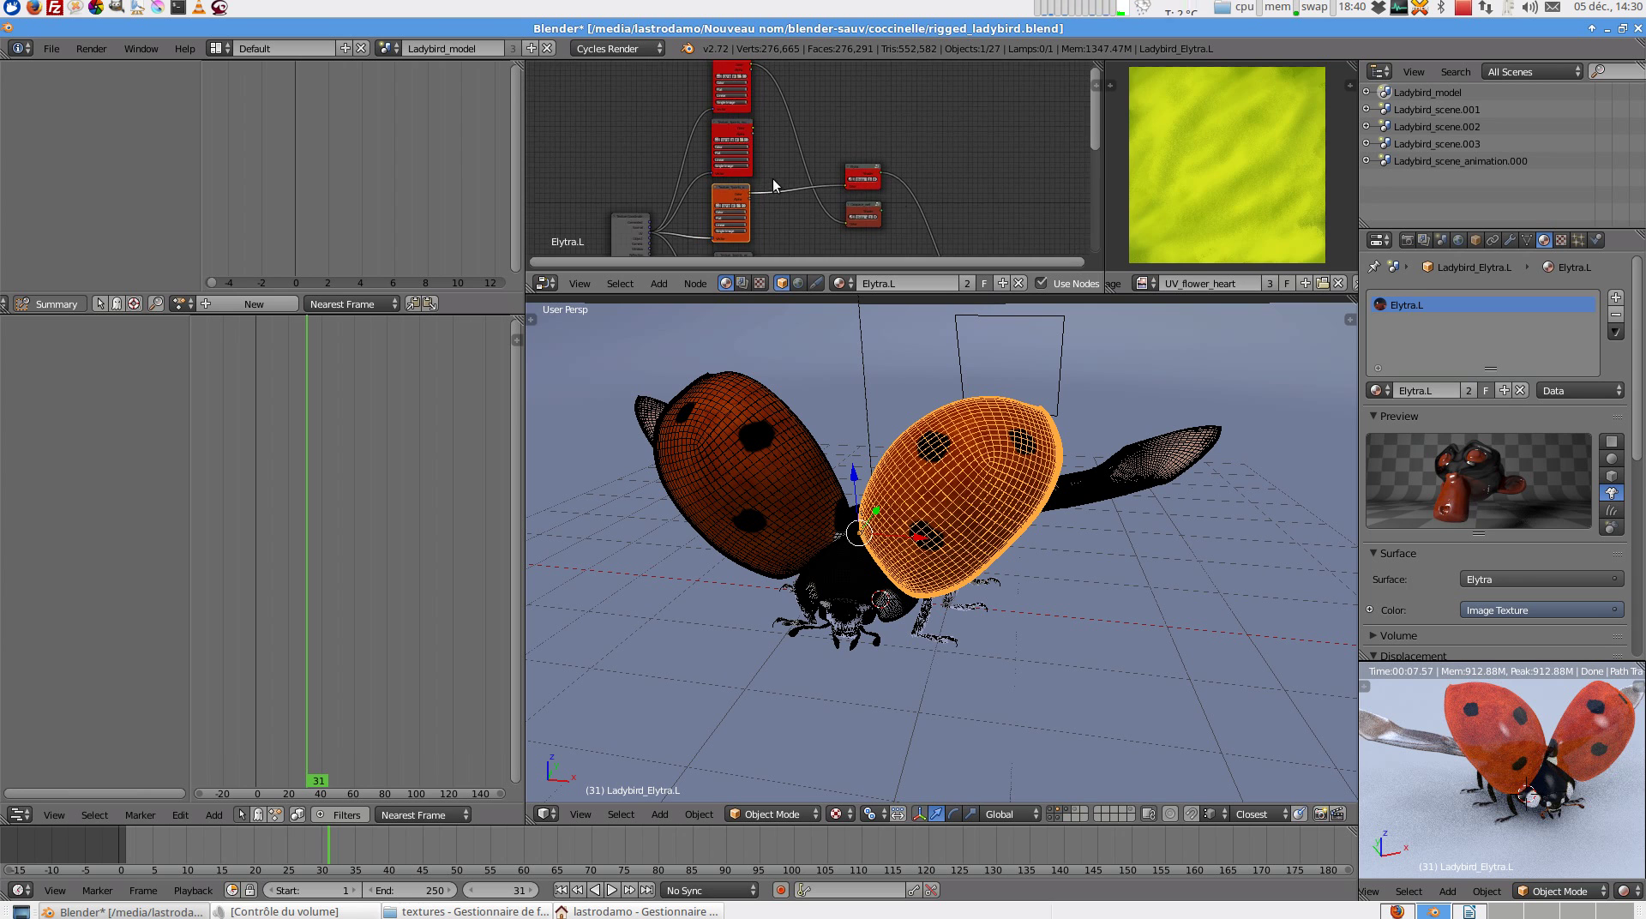
scroll(784, 163, "up", 1)
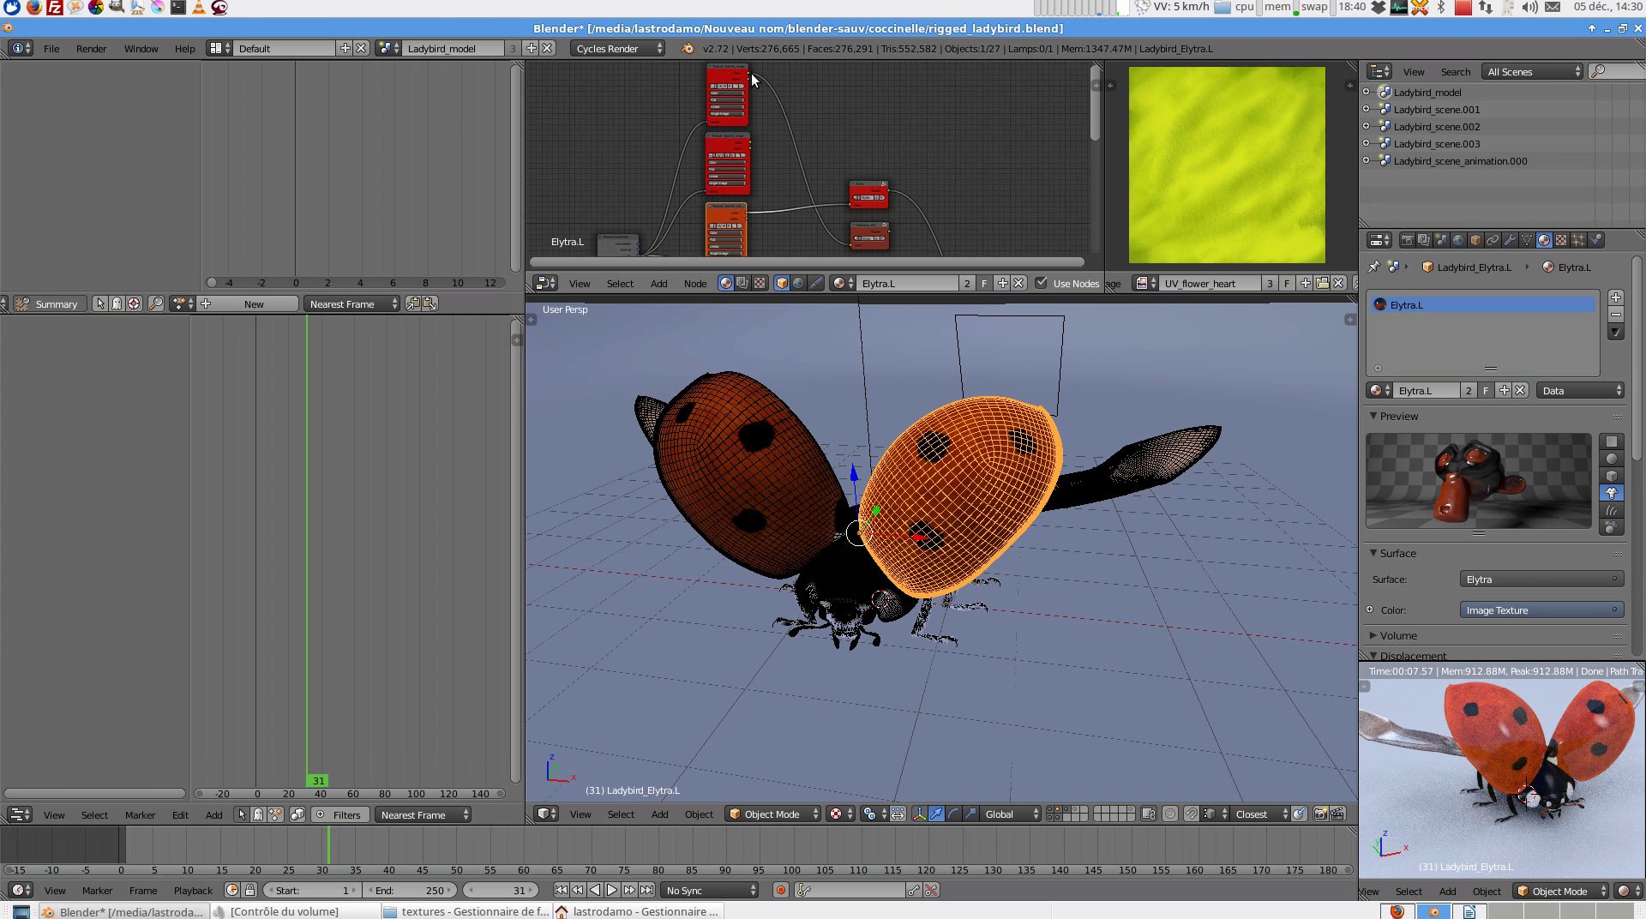
left_click_drag(750, 141, 850, 204)
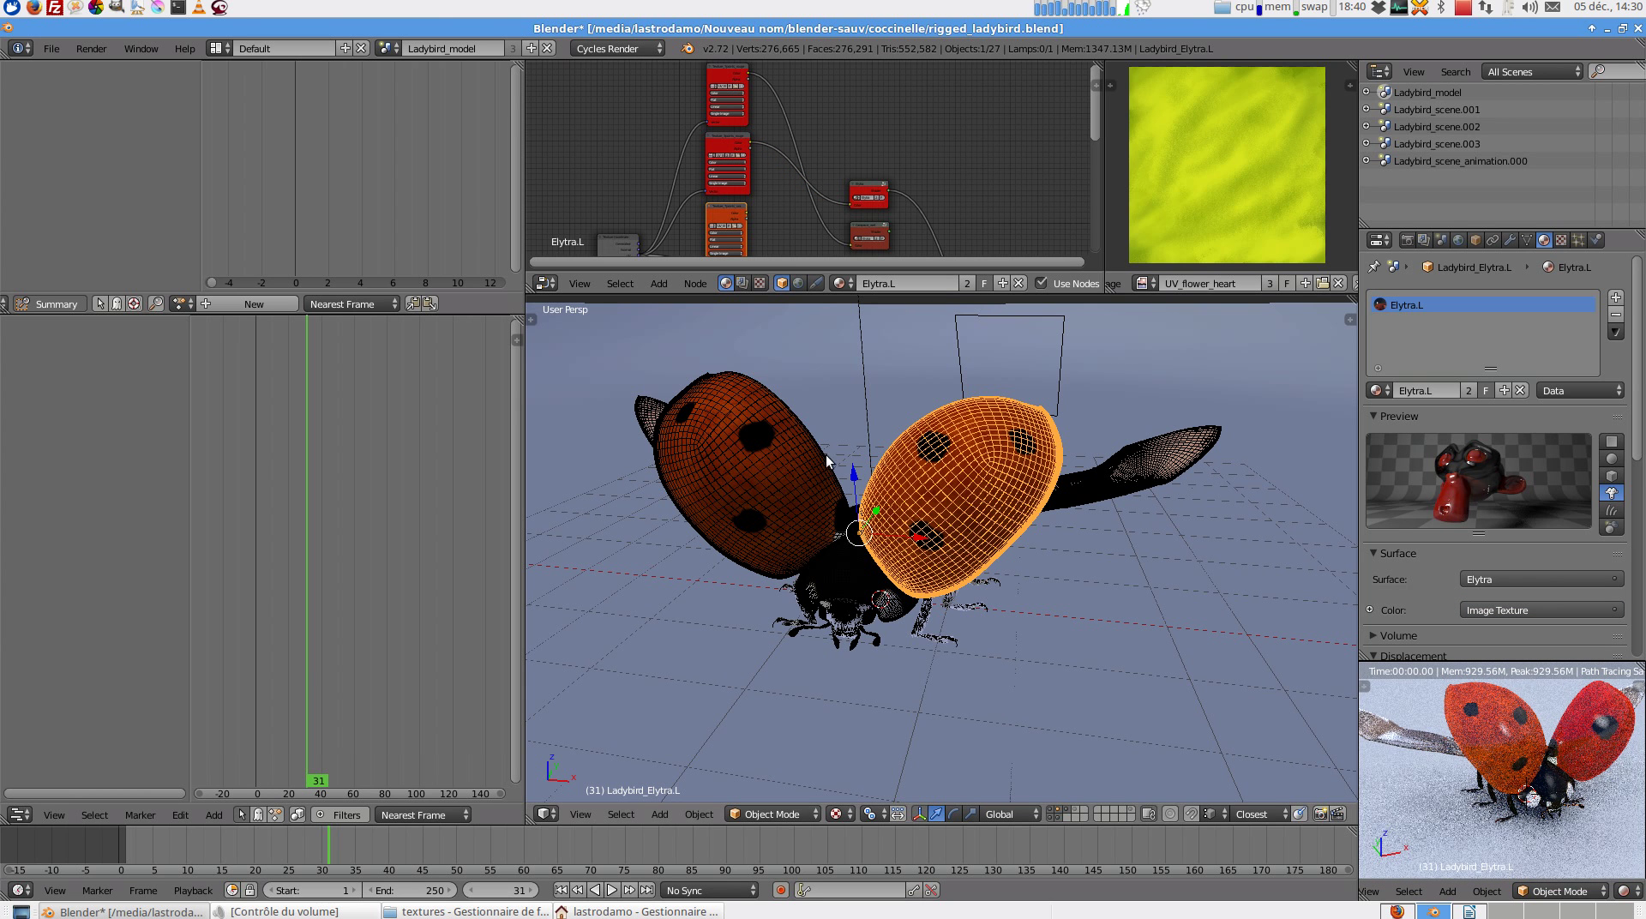
- Connect the Texture_3points_rouge node's Color output to the Elytra group's Color input in the right elytron's material
right_click(769, 401)
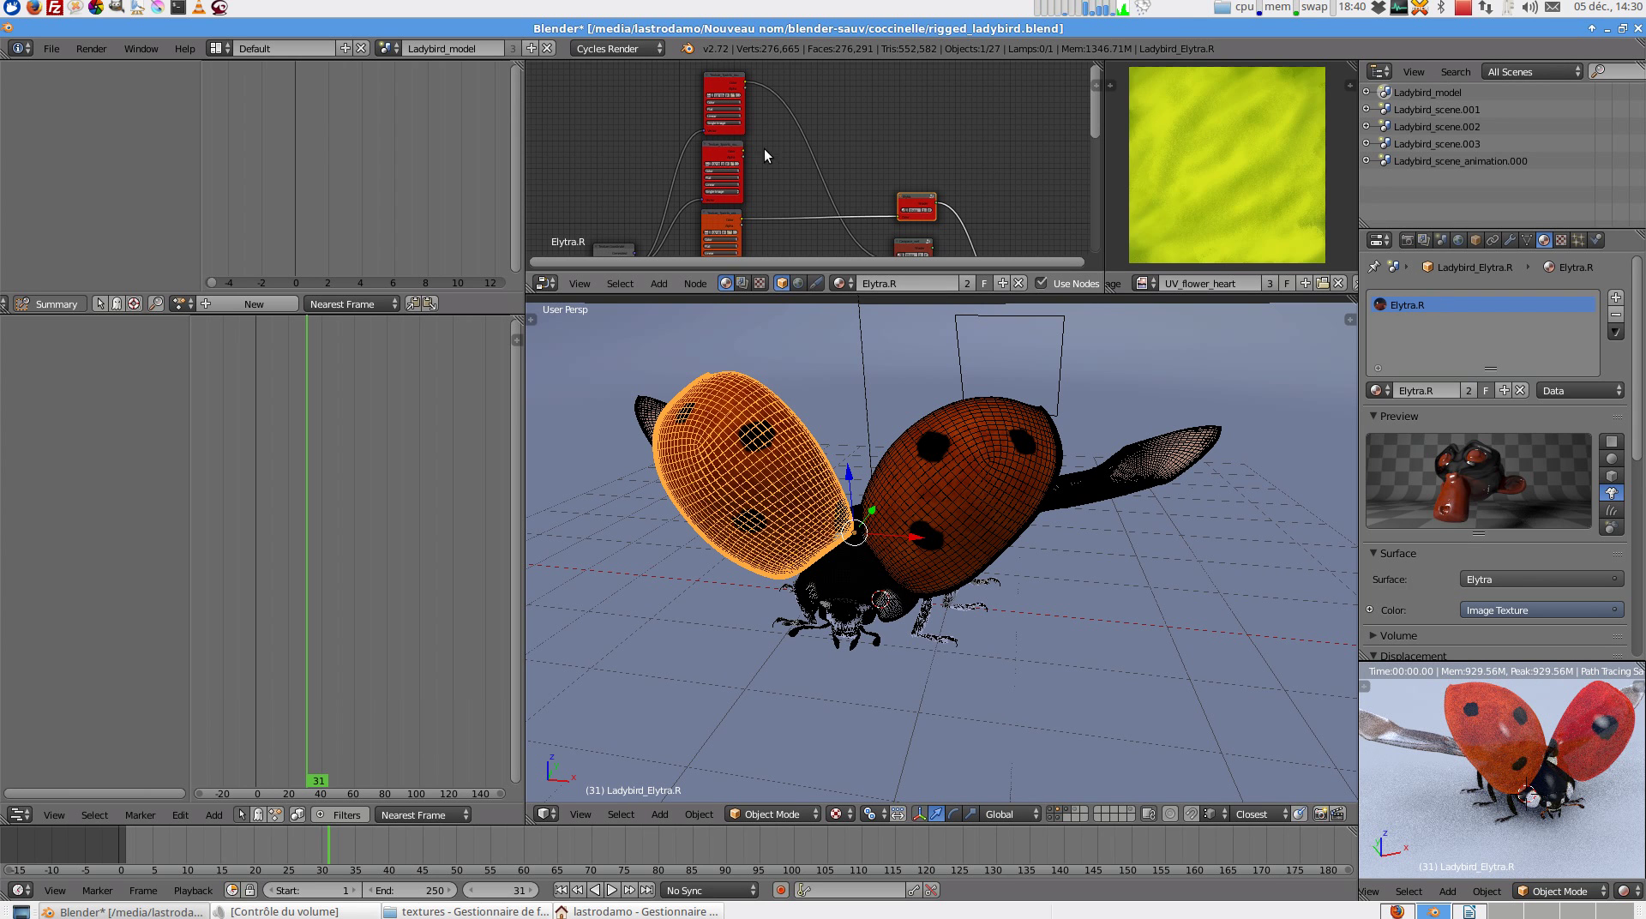
left_click_drag(746, 156, 900, 214)
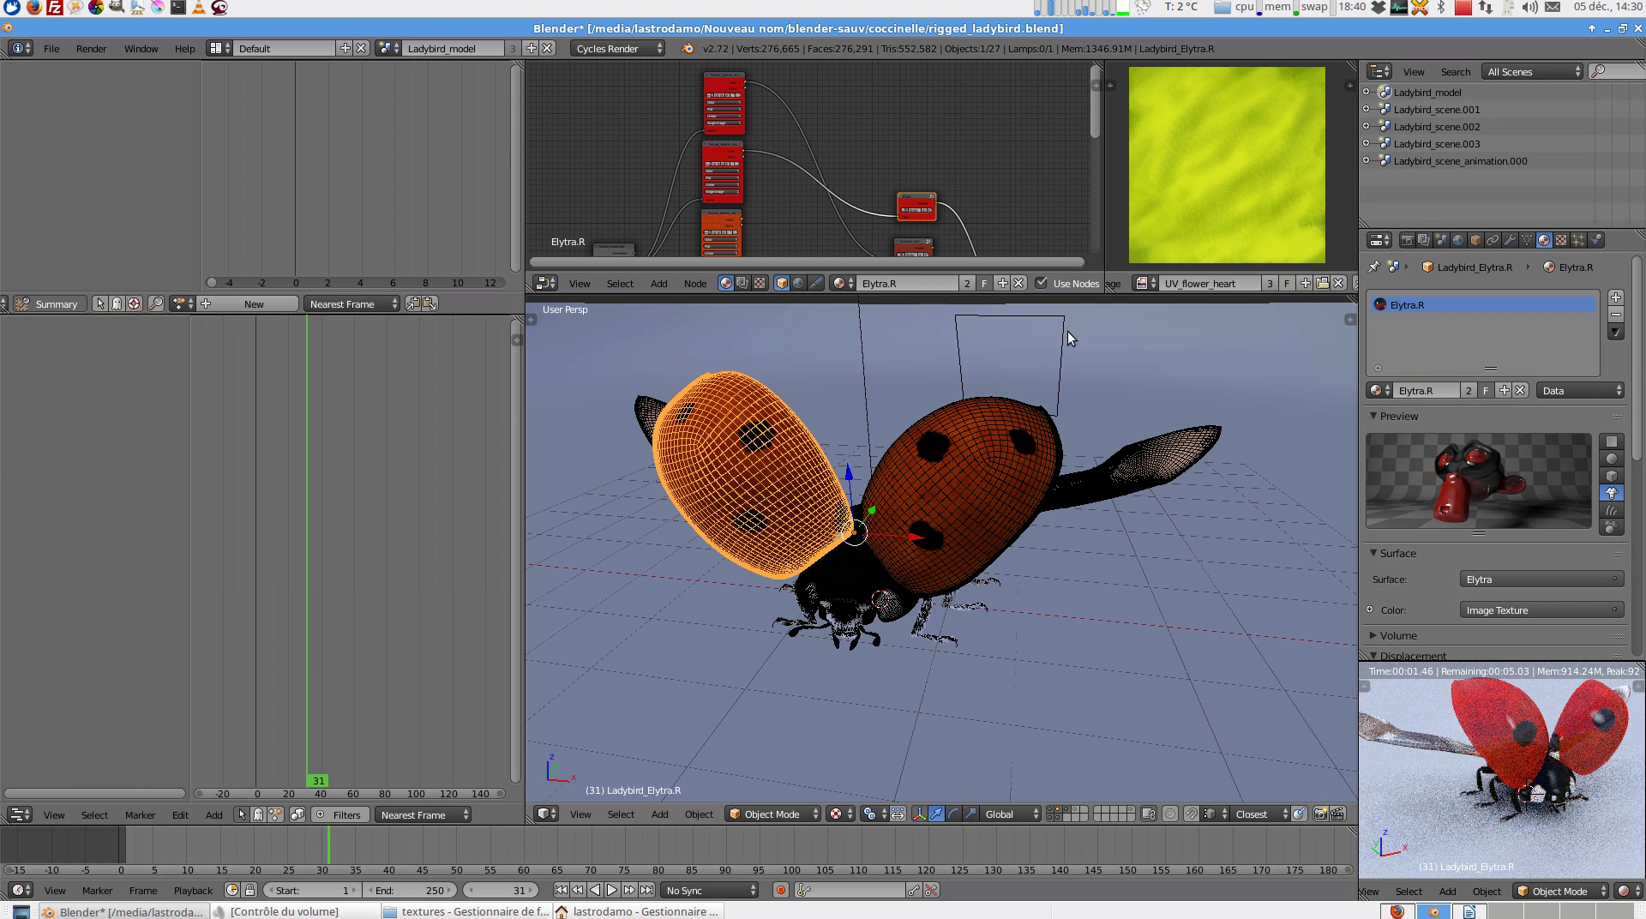
scroll(922, 219, "down", 2)
middle_click_drag(952, 206, 933, 177)
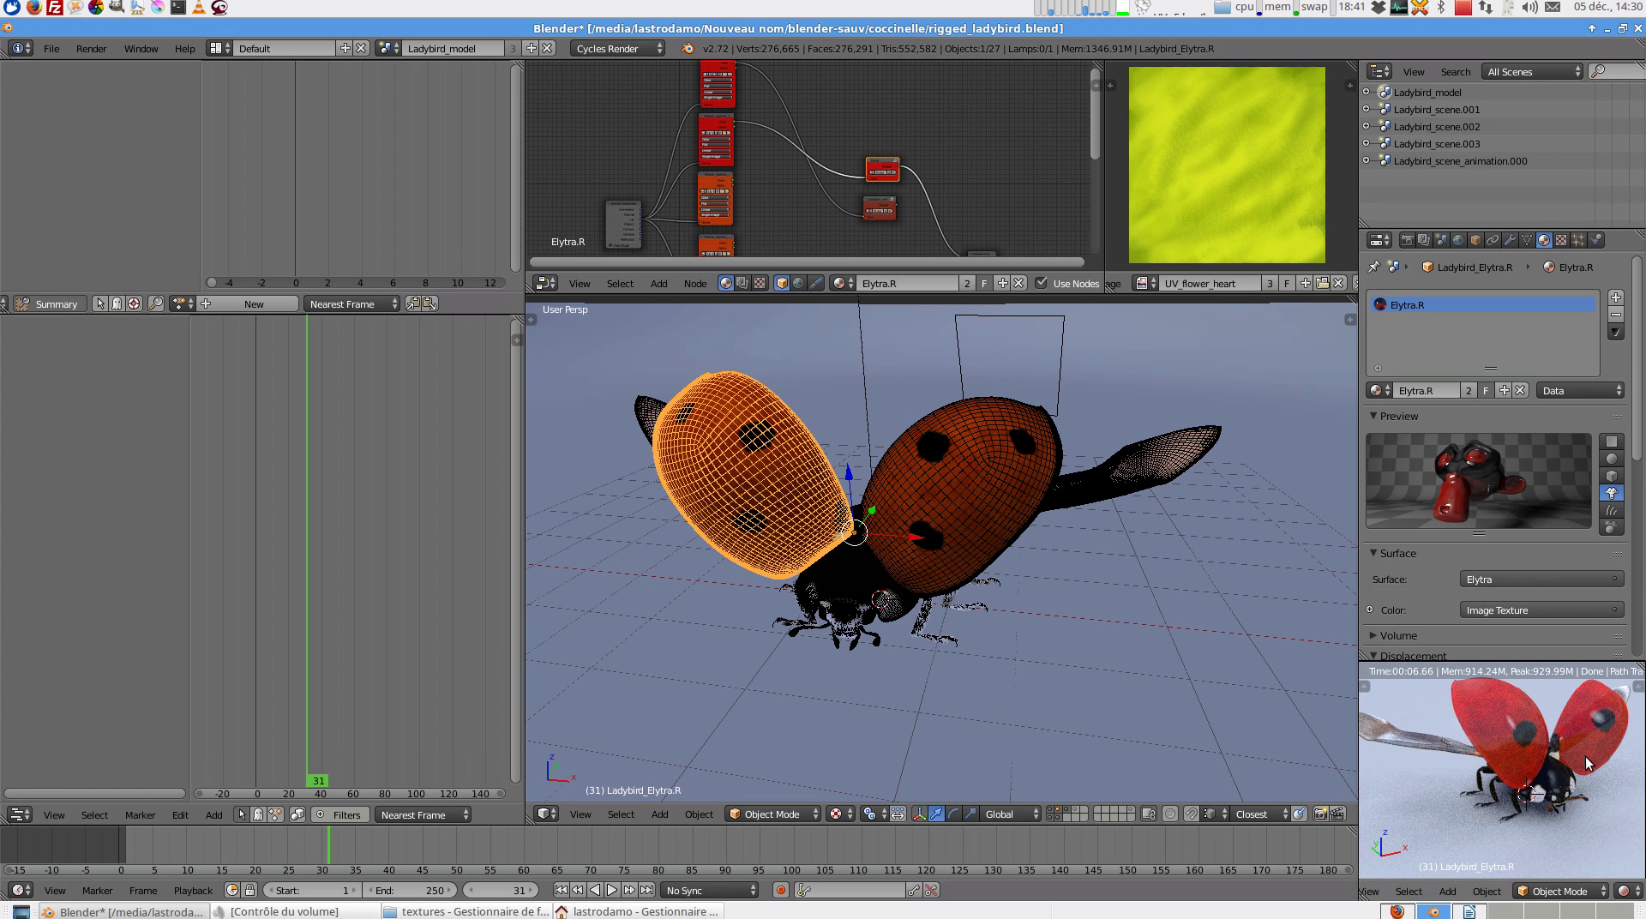
- Turn off rendered shading in the small 3D view and switch to the Ladybird_scene.001 scene
key("shift+z")
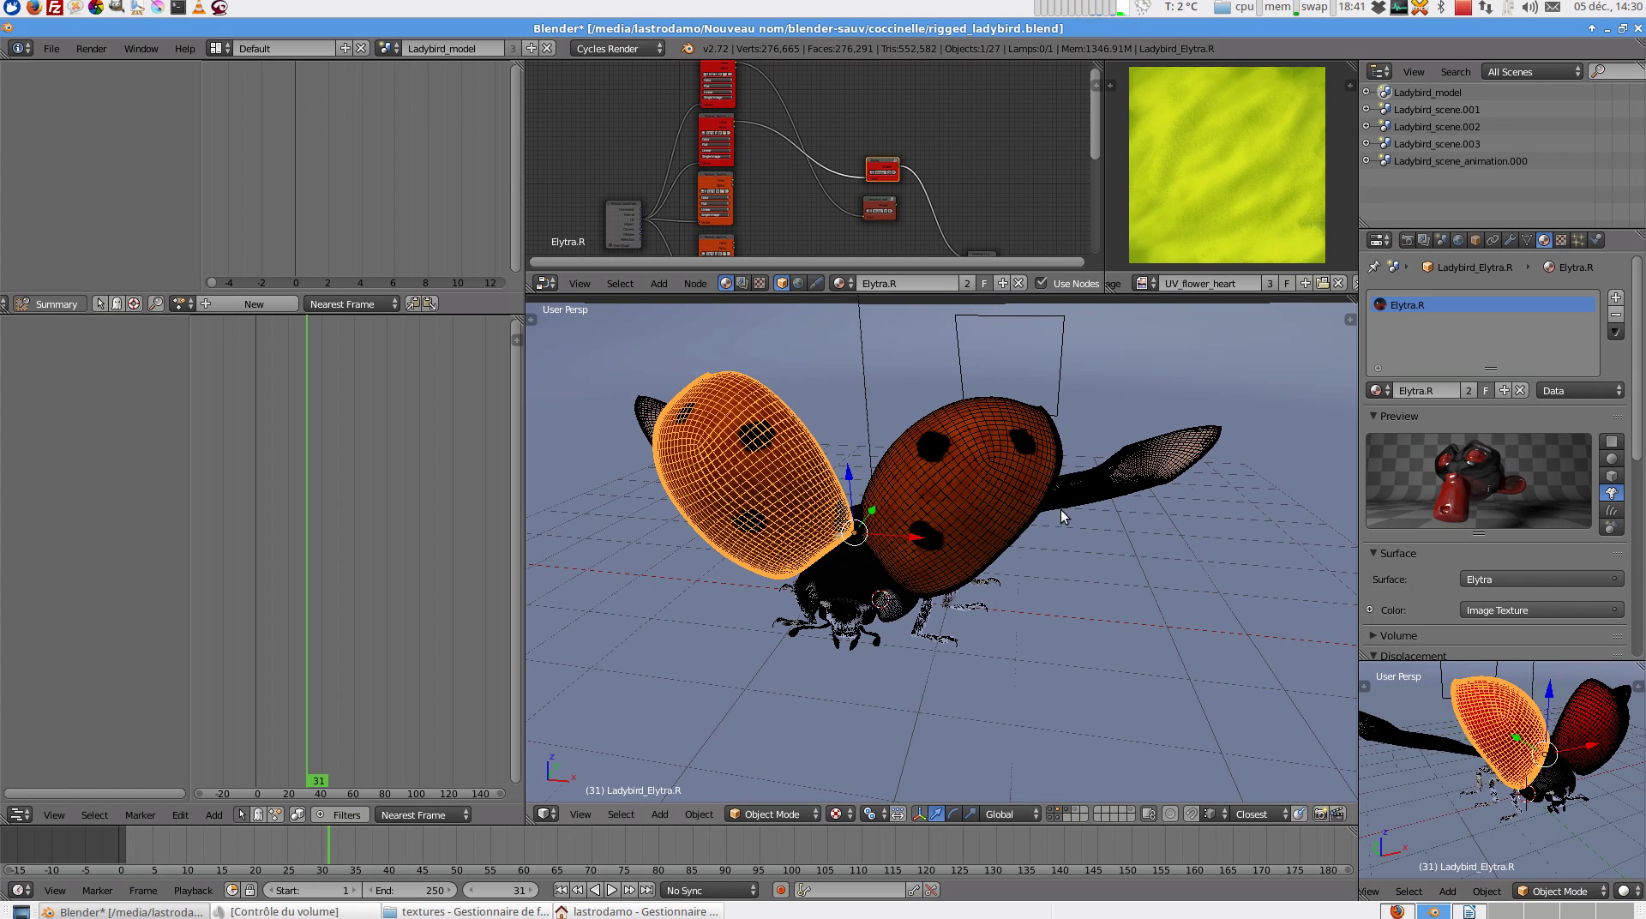
key("a")
left_click(387, 48)
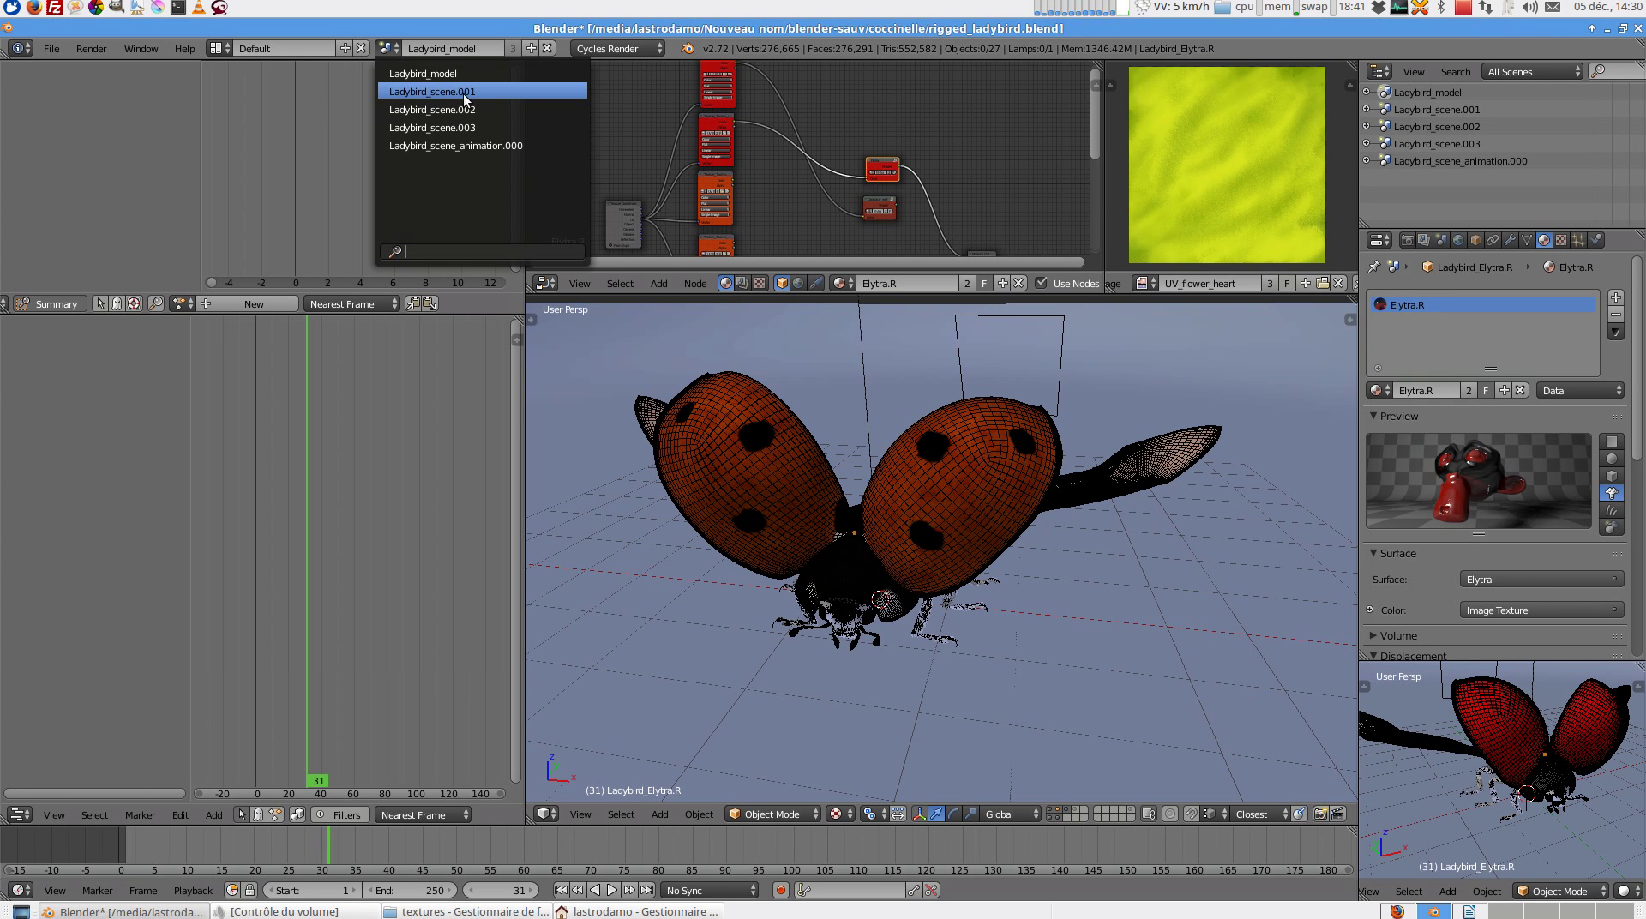
left_click(465, 92)
- Select the curled ladybird's displacement control bone and hide the armature's layer
middle_click_drag(960, 602, 969, 543)
right_click(944, 559)
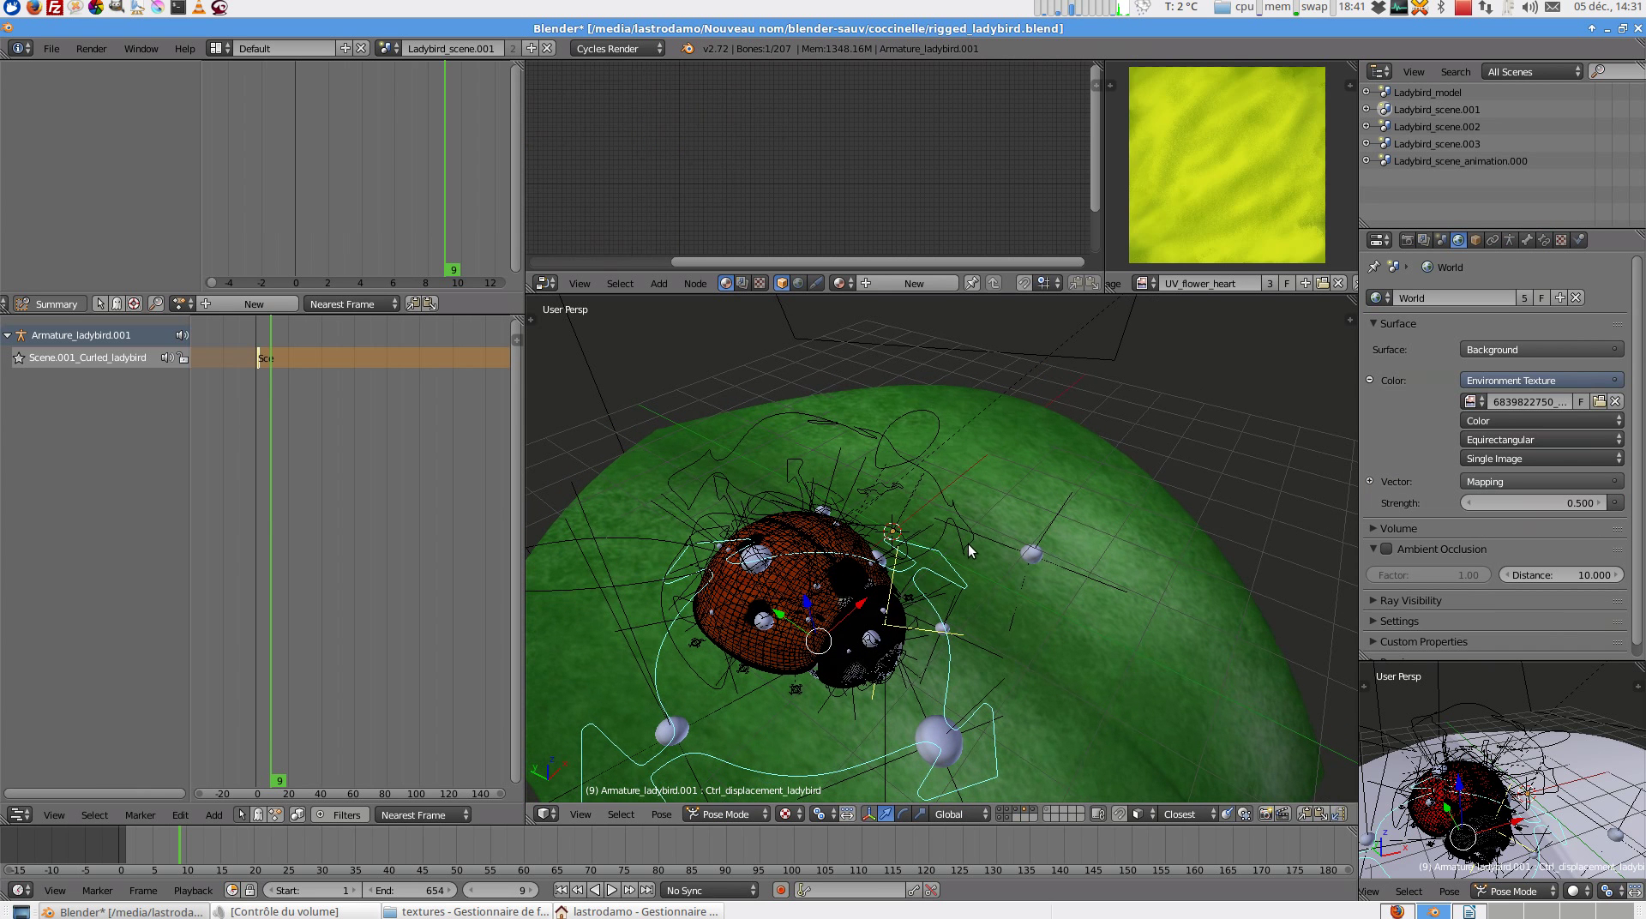
left_click(1029, 812)
middle_click_drag(1006, 635, 954, 615)
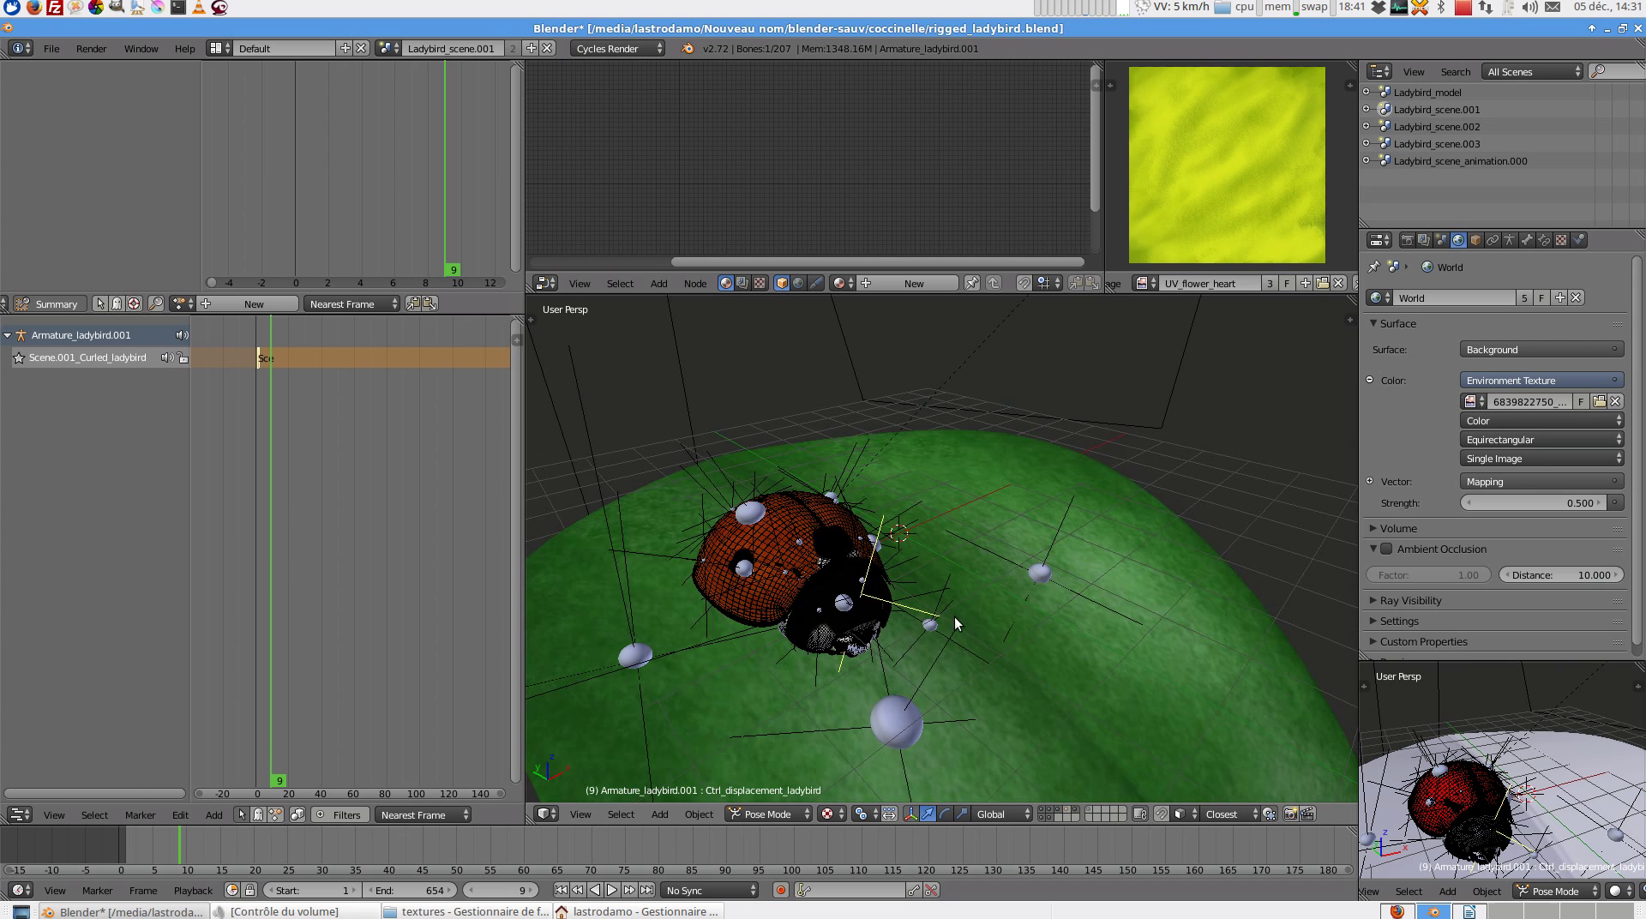
- Select the spotted elytron of the curled ladybird on the green surface and display its Elytra.R material nodes
middle_click_drag(1027, 544, 1099, 537, "shift")
scroll(1099, 536, "up", 2)
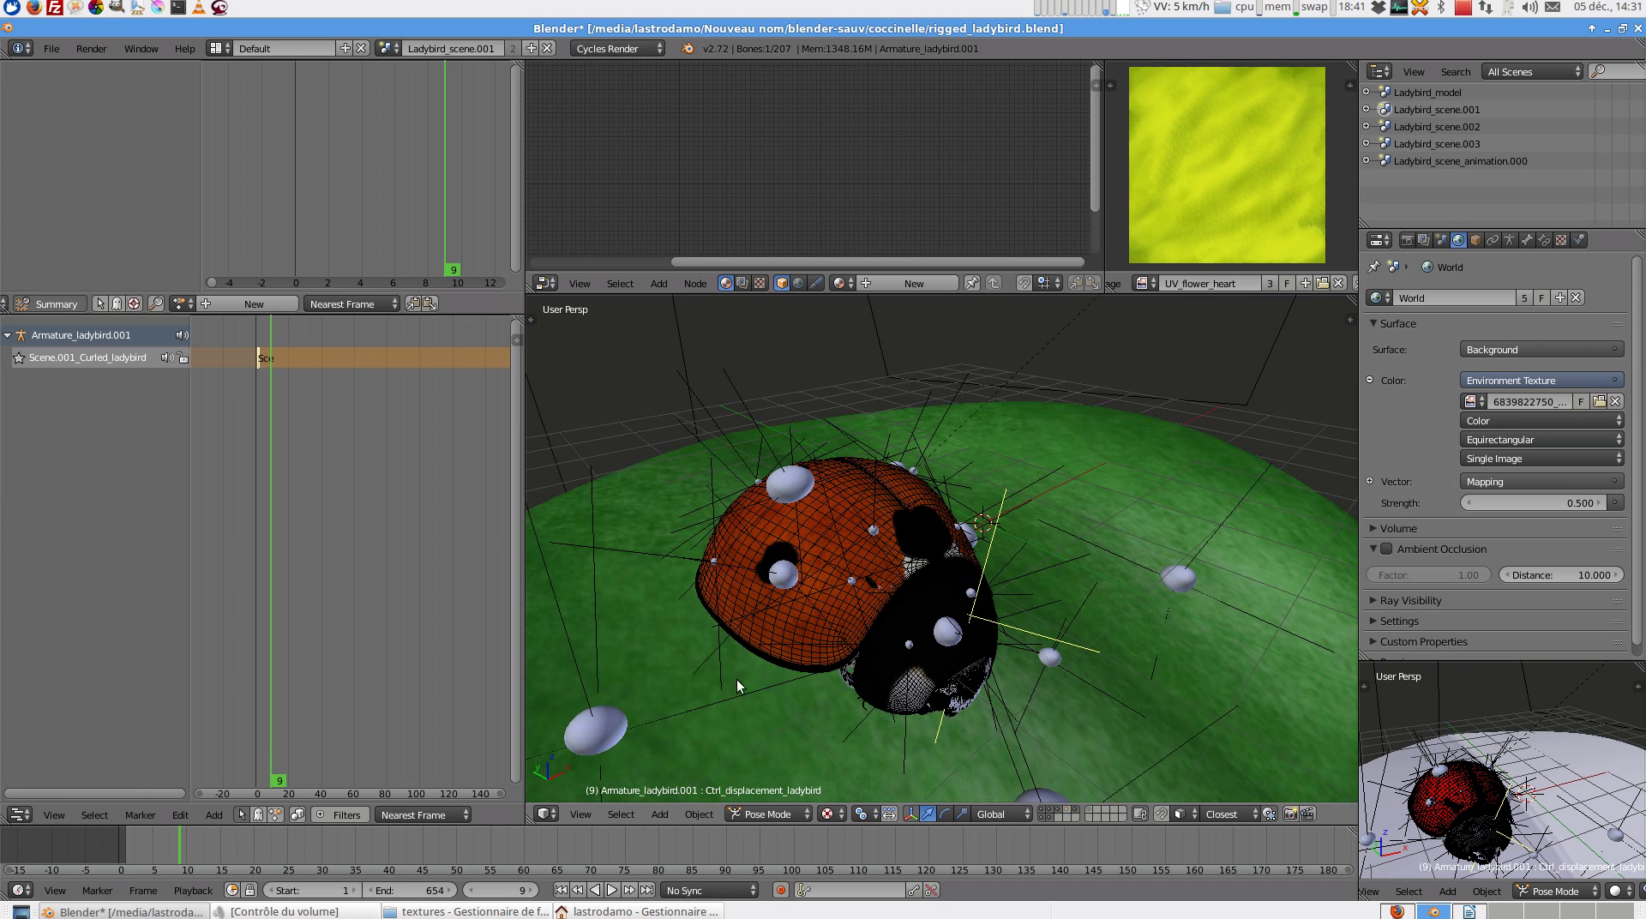
right_click(778, 622)
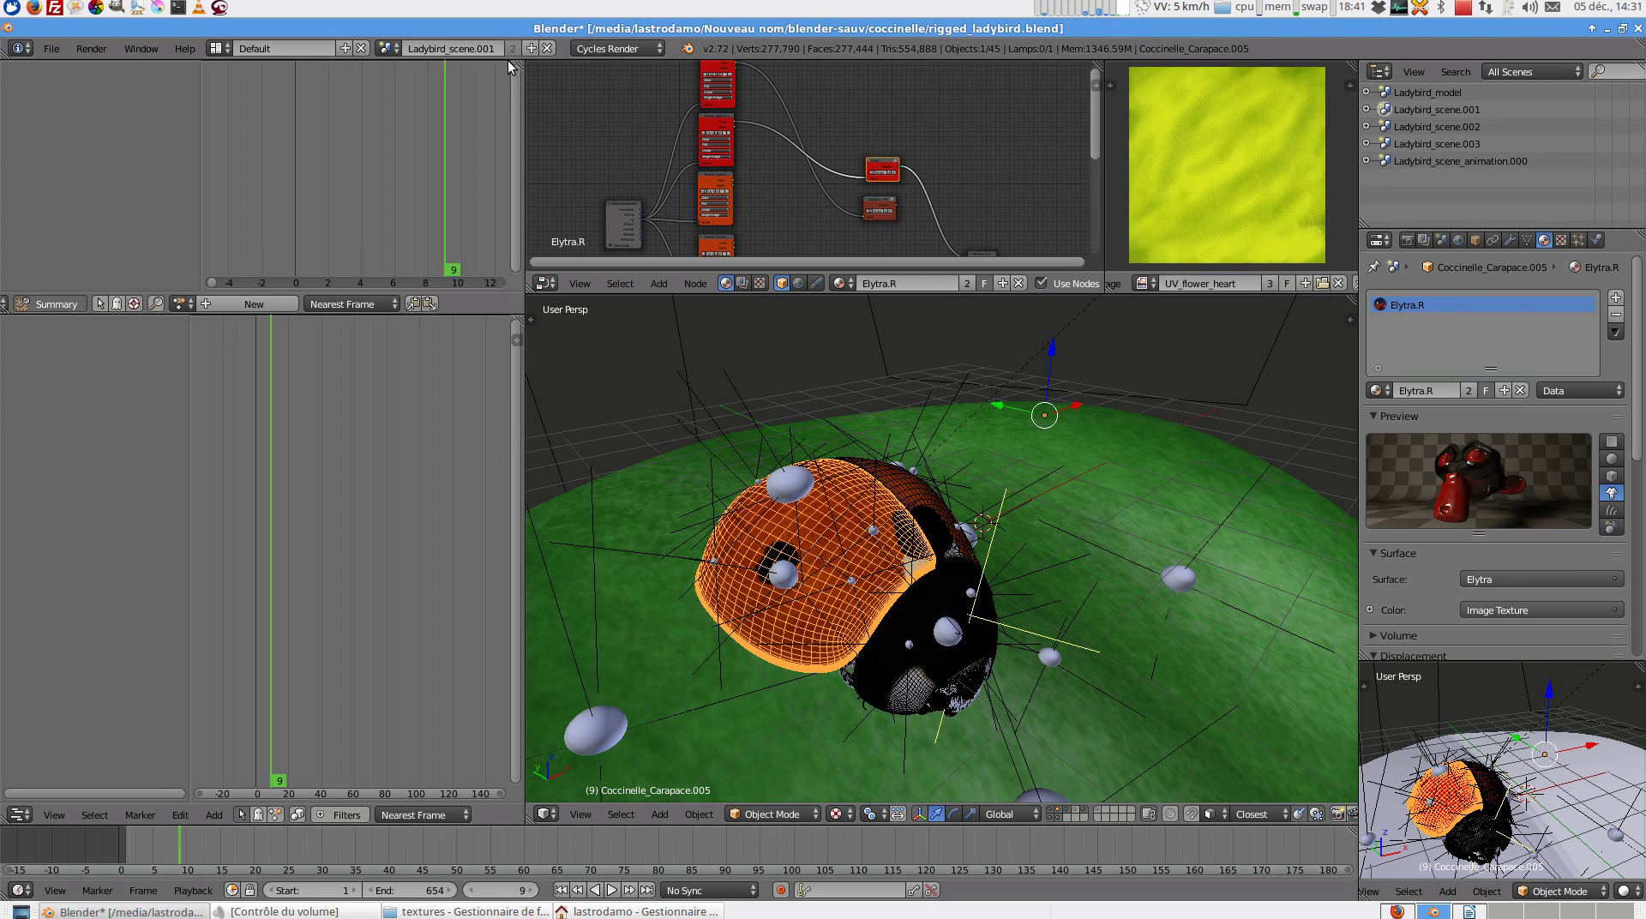
left_click(390, 48)
scroll(948, 176, "up", 3)
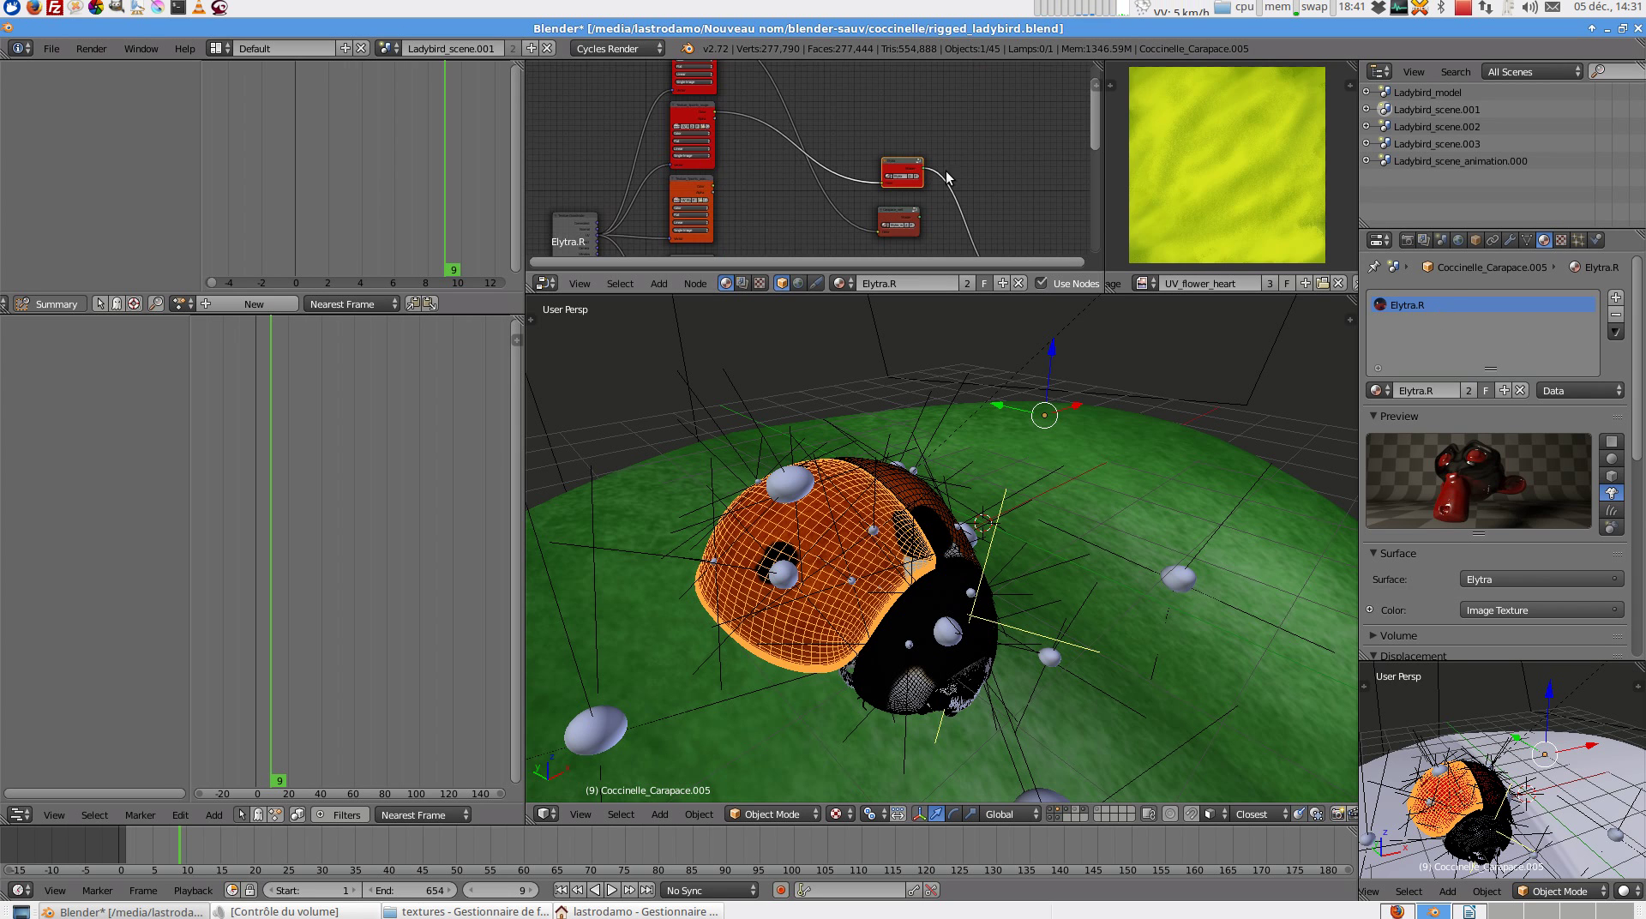
- Connect the Elytra_wet shader group to the material output in the spotted elytron's Elytra.R material
middle_click_drag(949, 175, 918, 122)
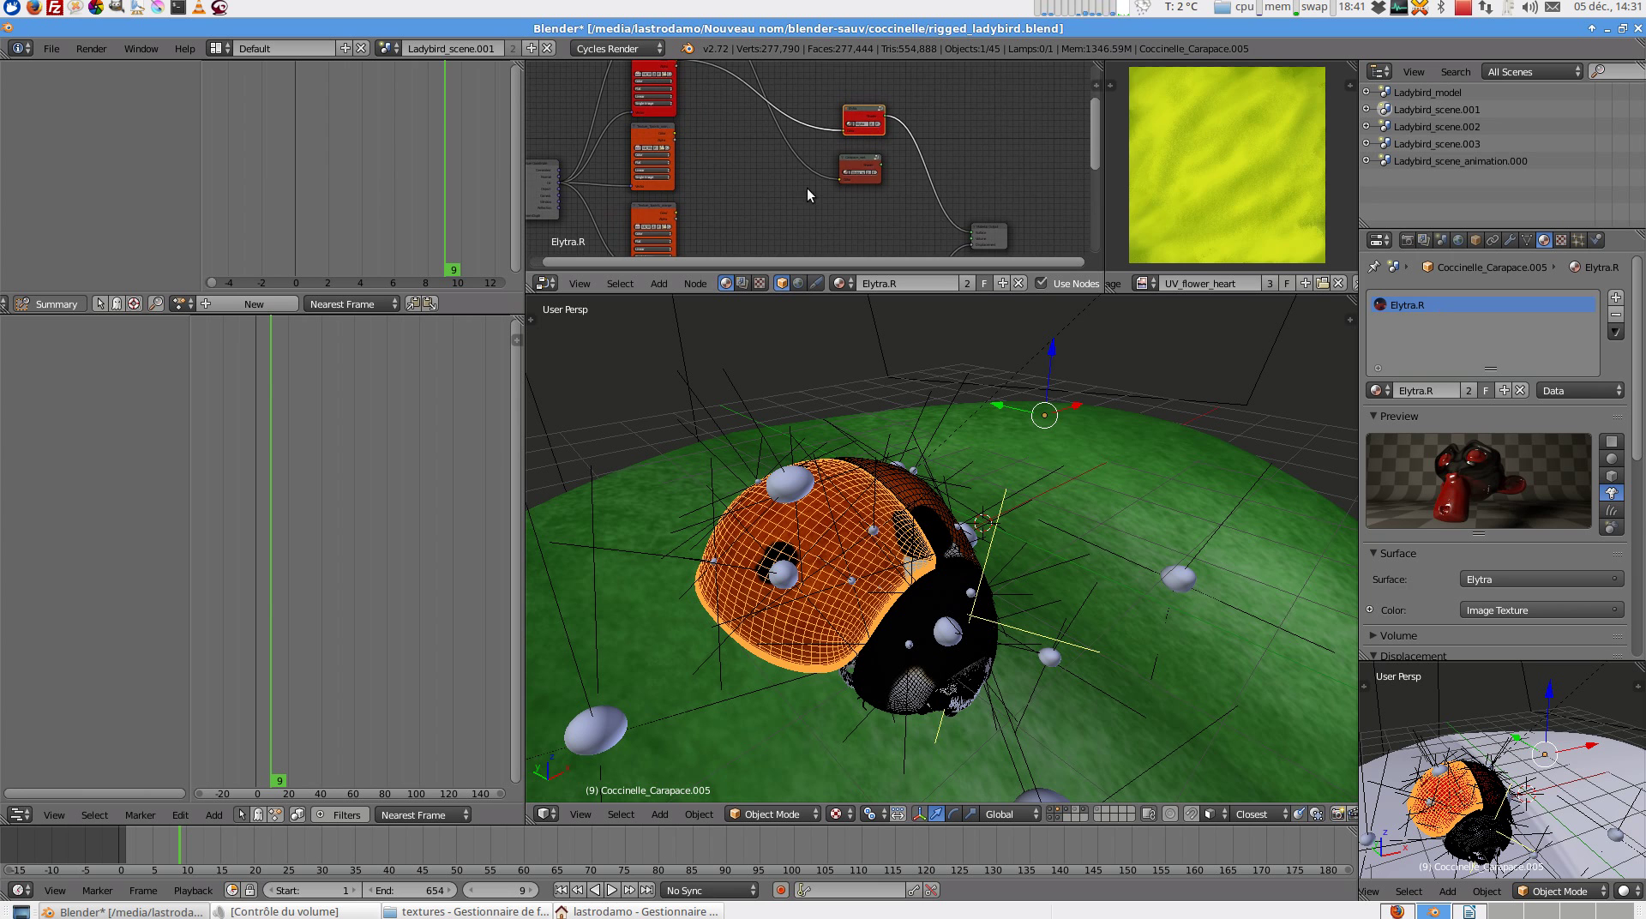
left_click(863, 160, "ctrl+shift")
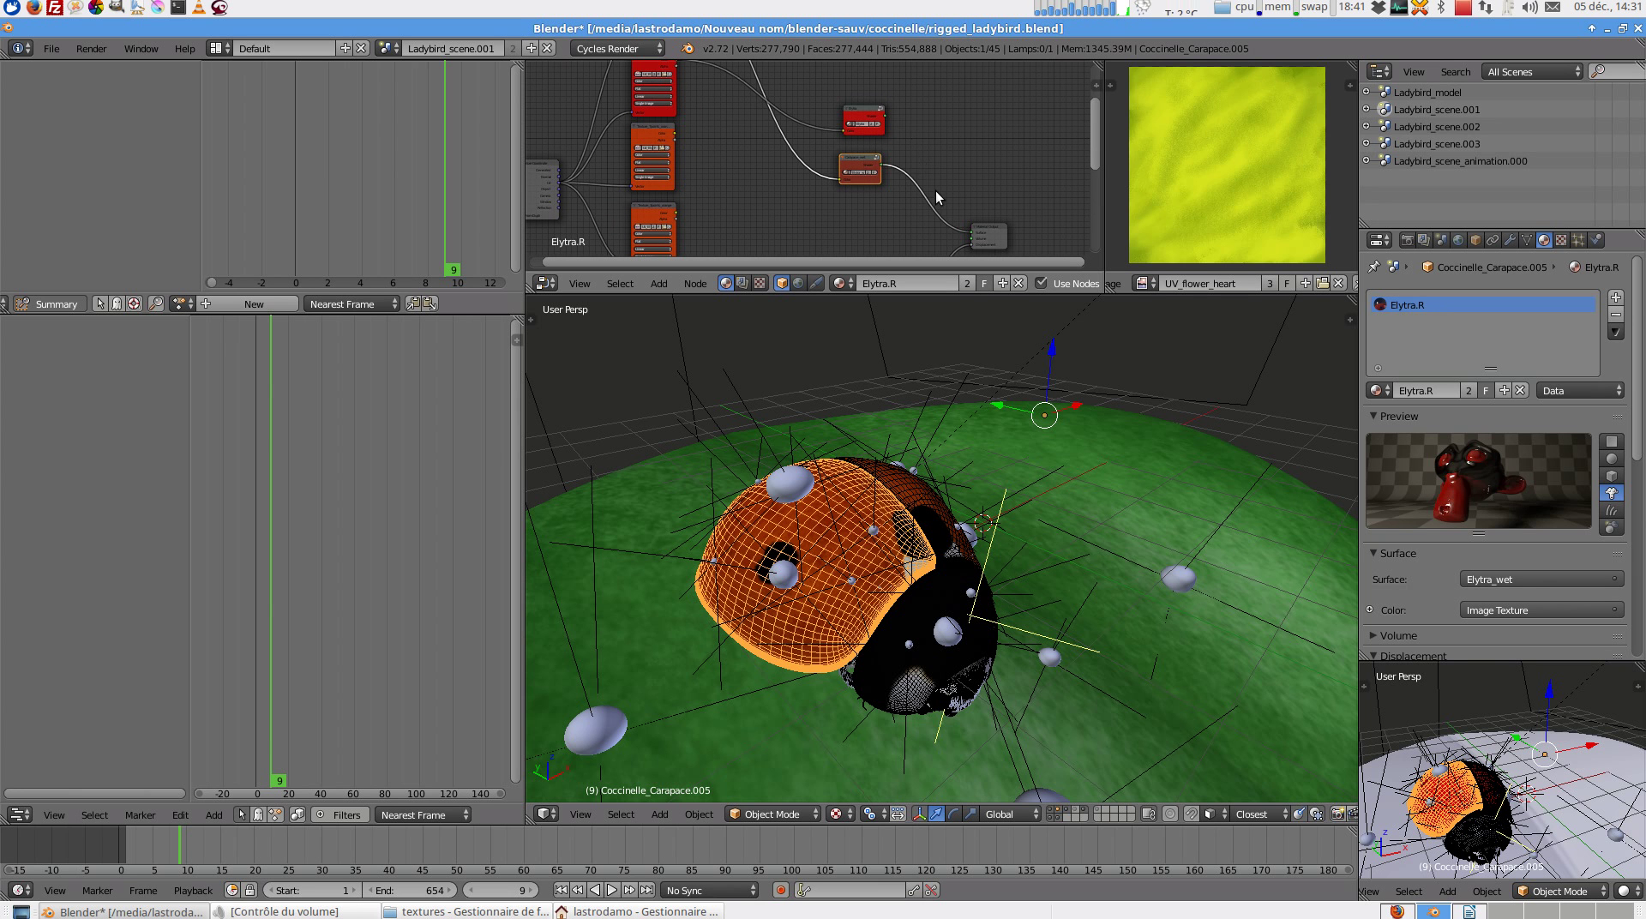
middle_click_drag(900, 369, 872, 424)
scroll(871, 424, "up", 2)
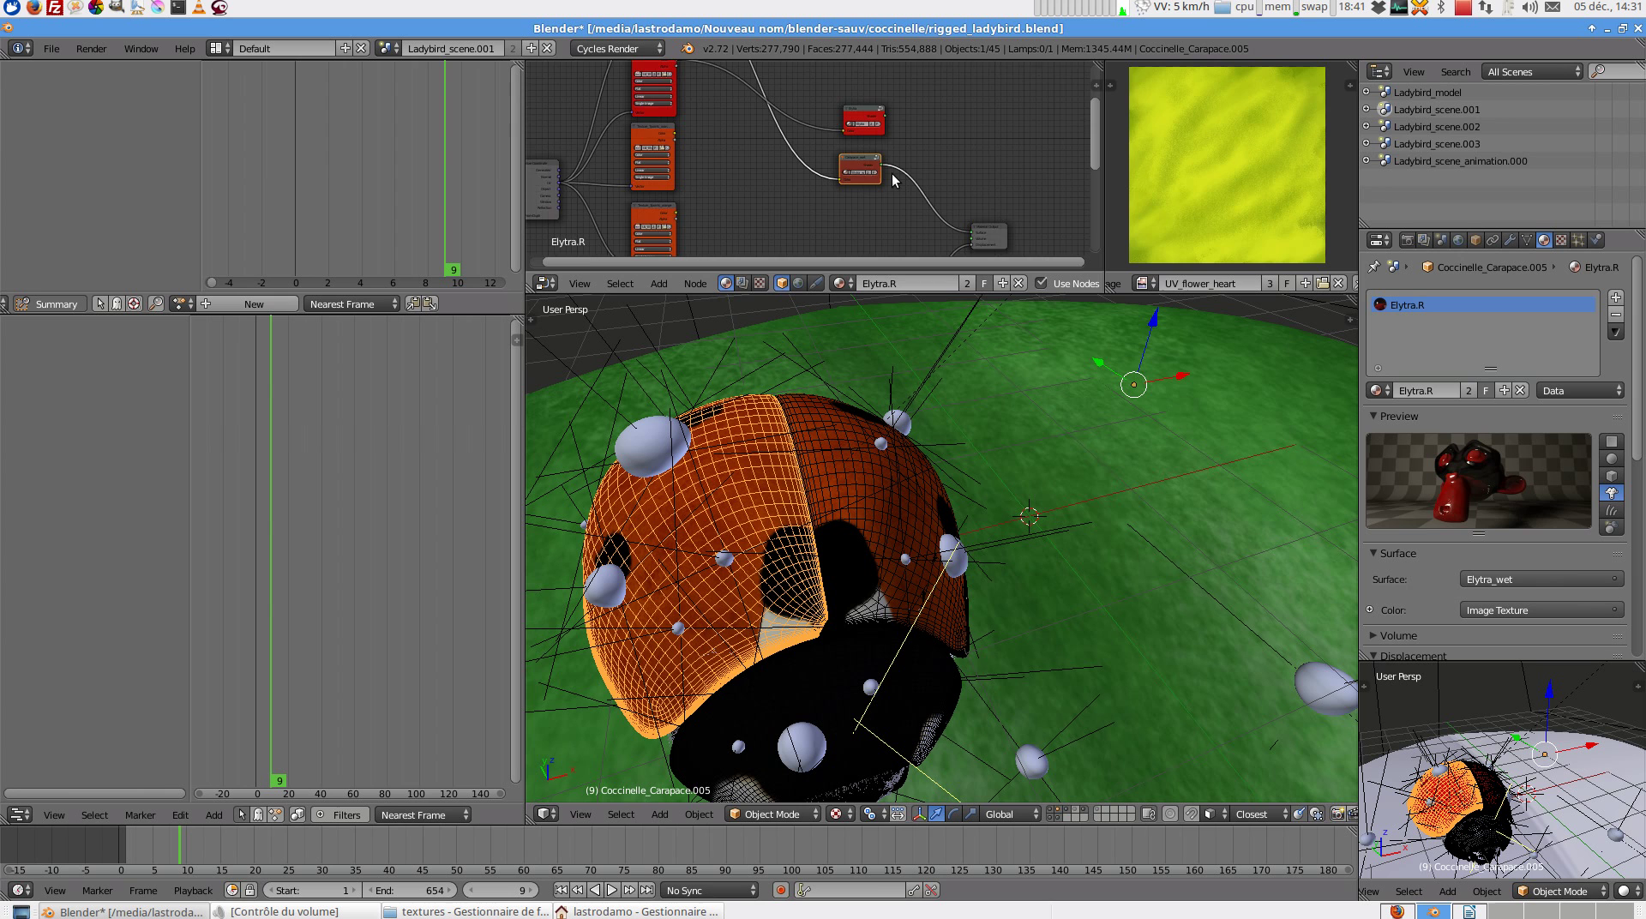
scroll(898, 178, "up", 1)
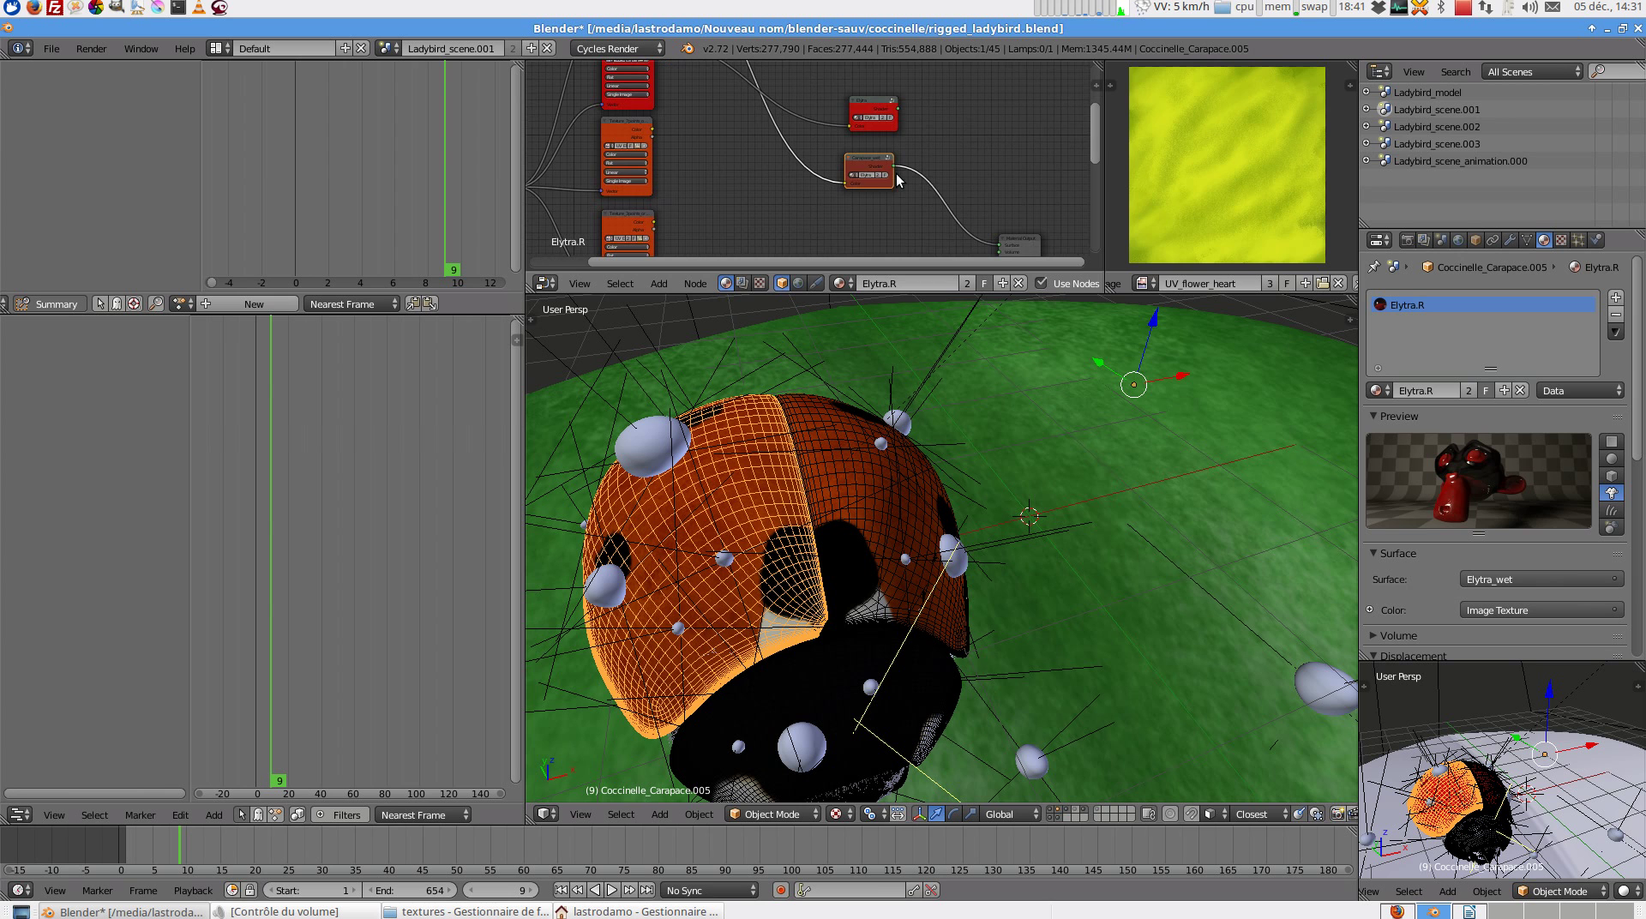
- Select the other elytron and switch its Elytra.L material's surface to the Elytra_wet shader group
right_click(825, 478)
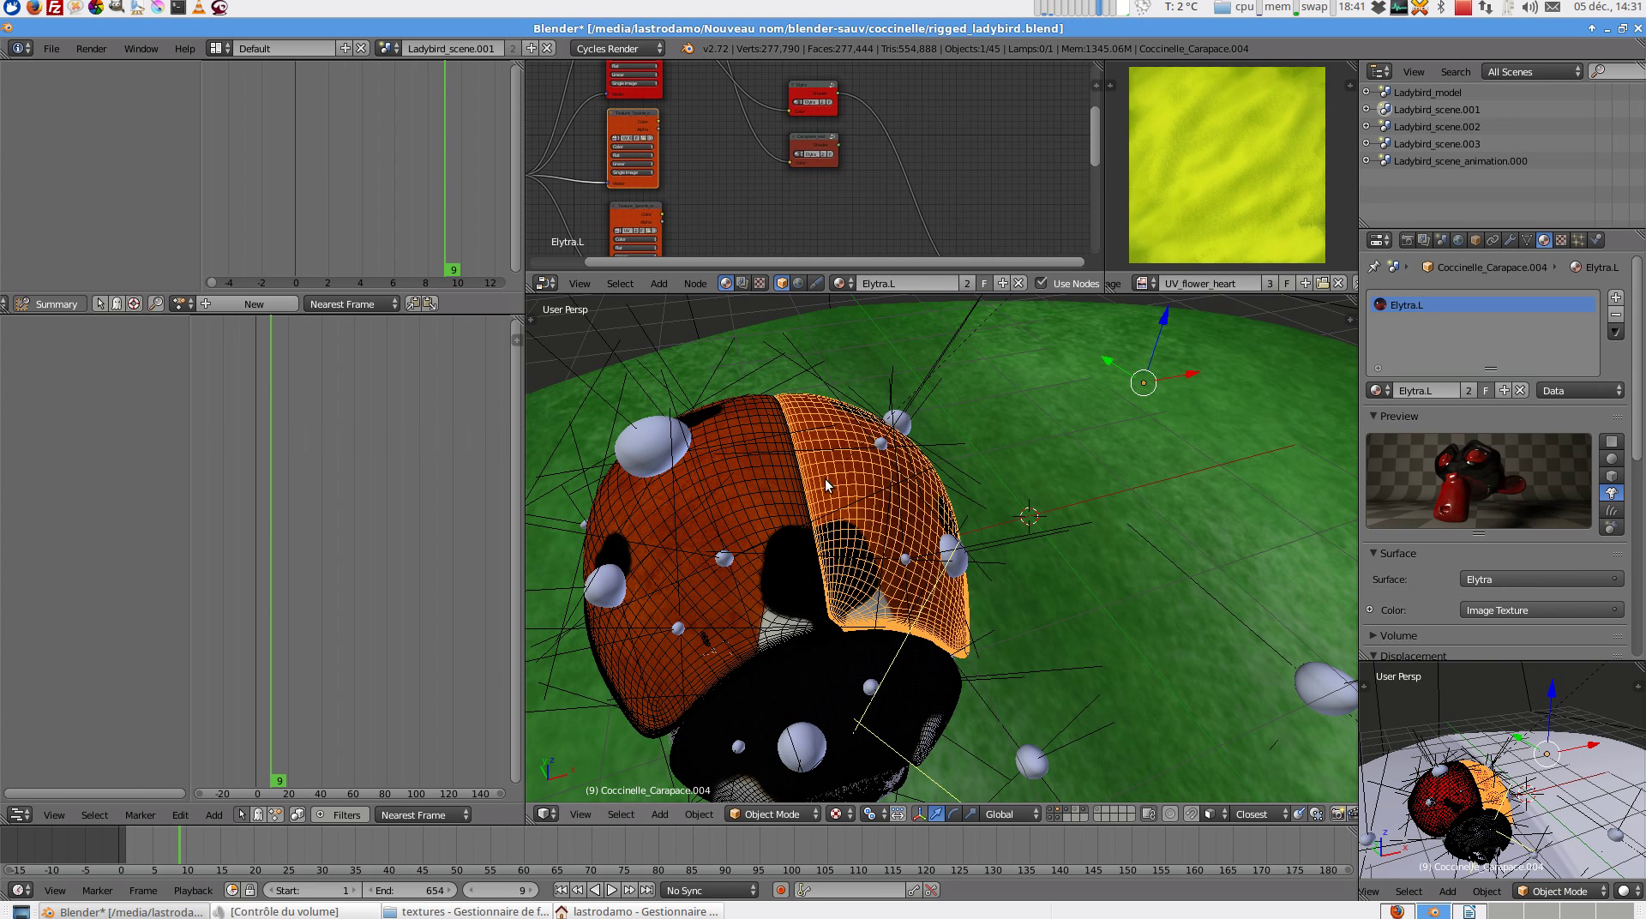
left_click(816, 139, "ctrl+shift")
scroll(886, 150, "down", 6)
scroll(890, 169, "up", 1)
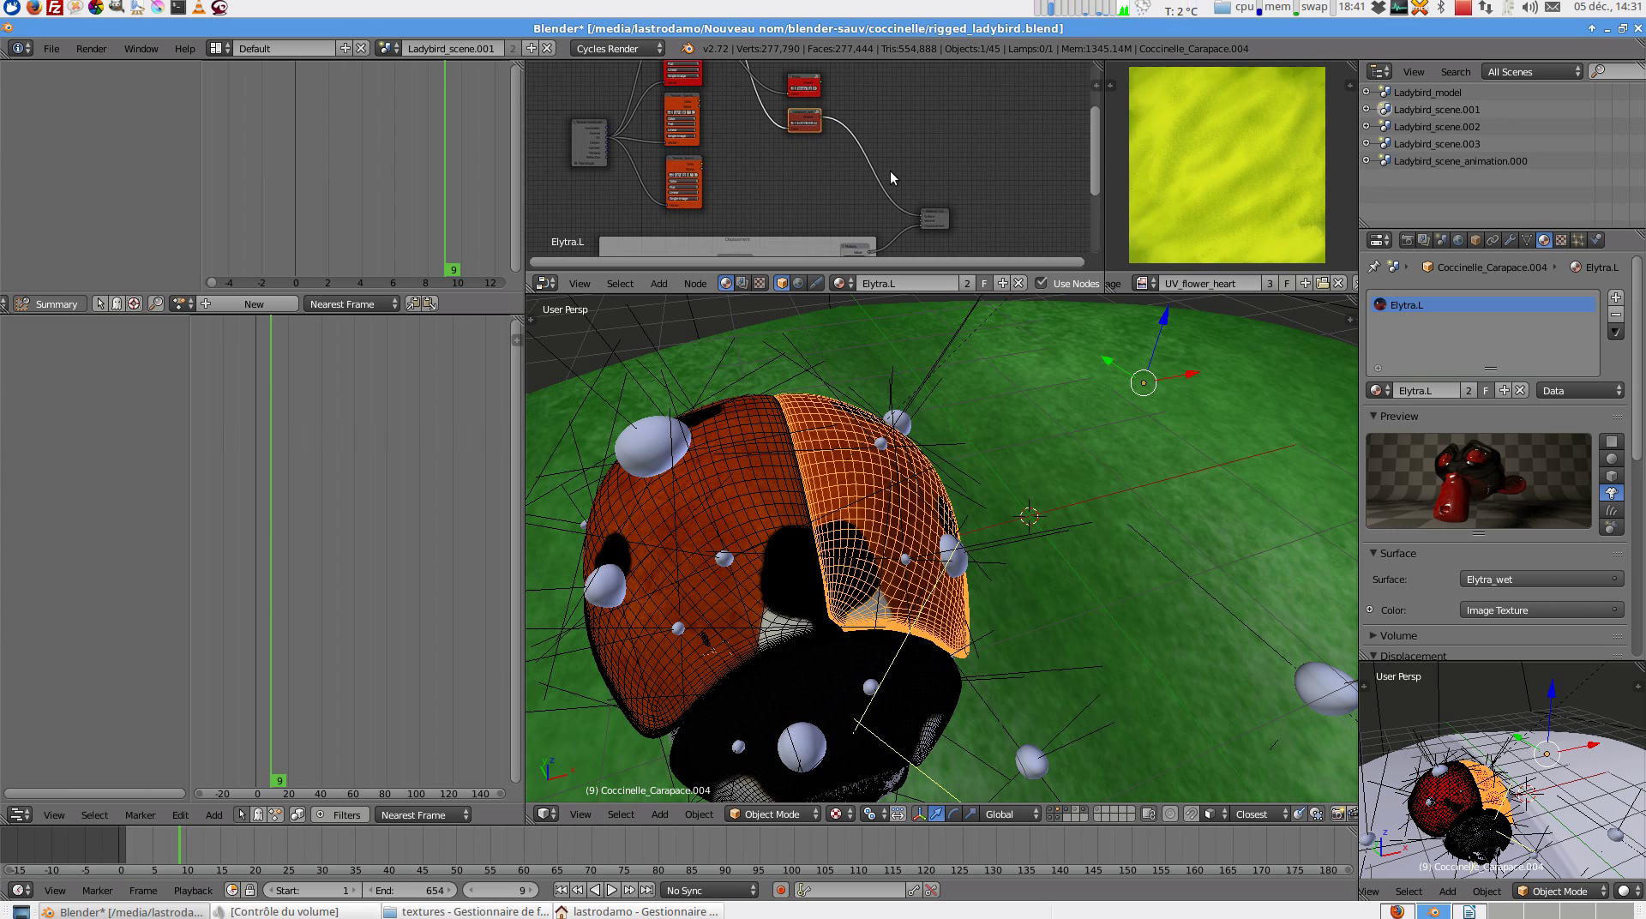
- Deselect everything, preview the wet ladybird through the camera with rendered shading in the small 3D view, and turn rendered shading off
key("a")
middle_click_drag(919, 508, 939, 506)
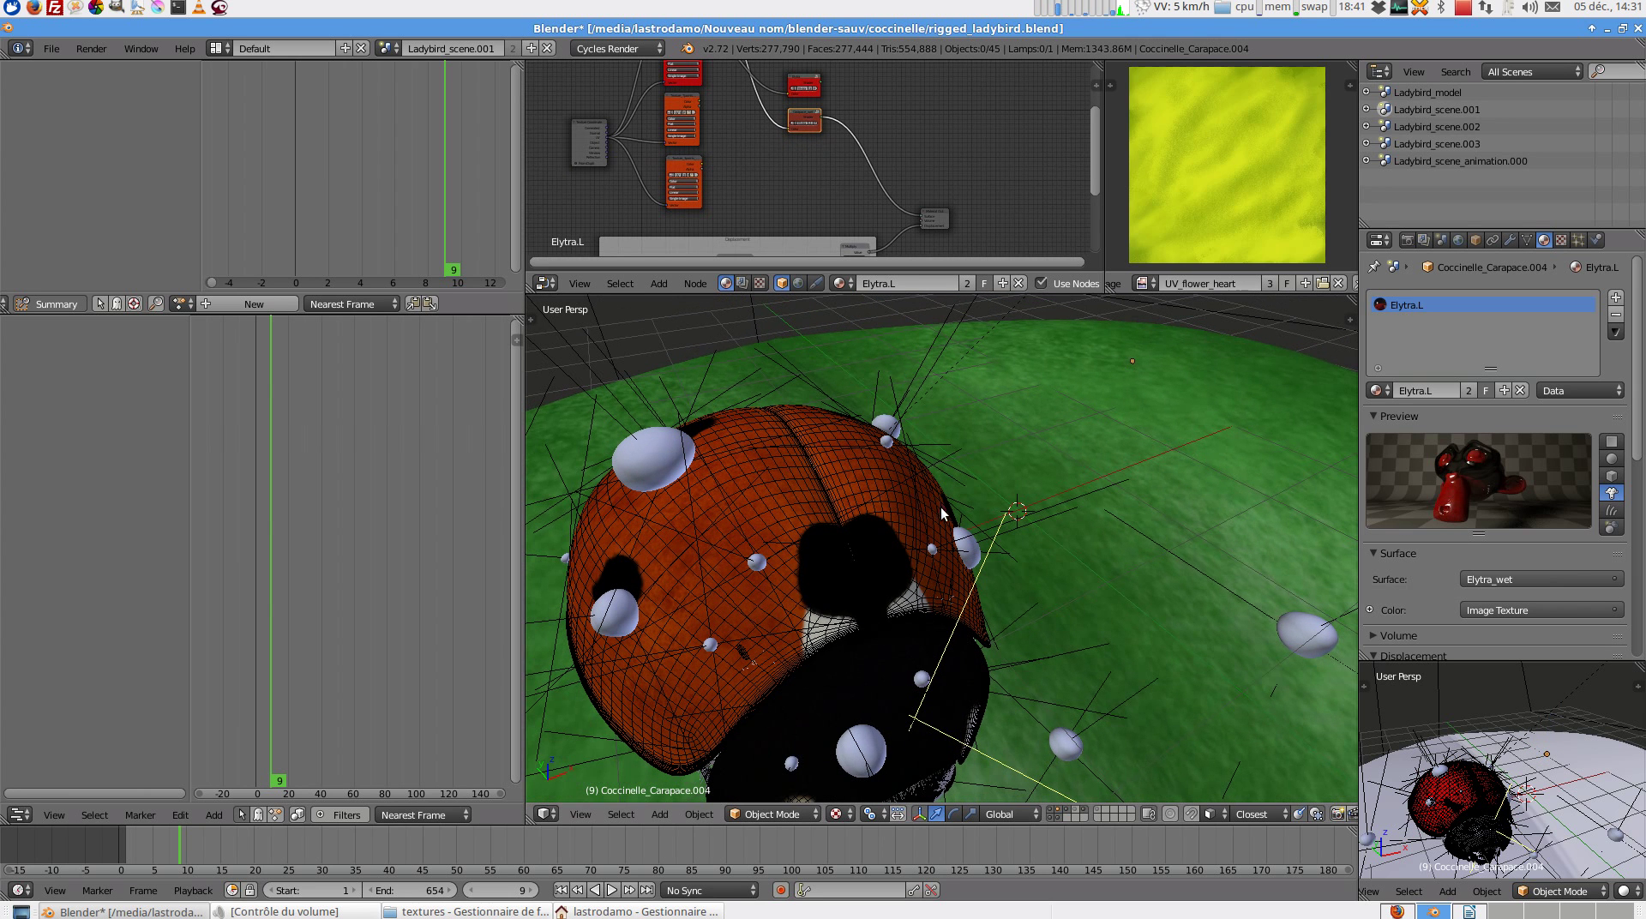
key("KP_0")
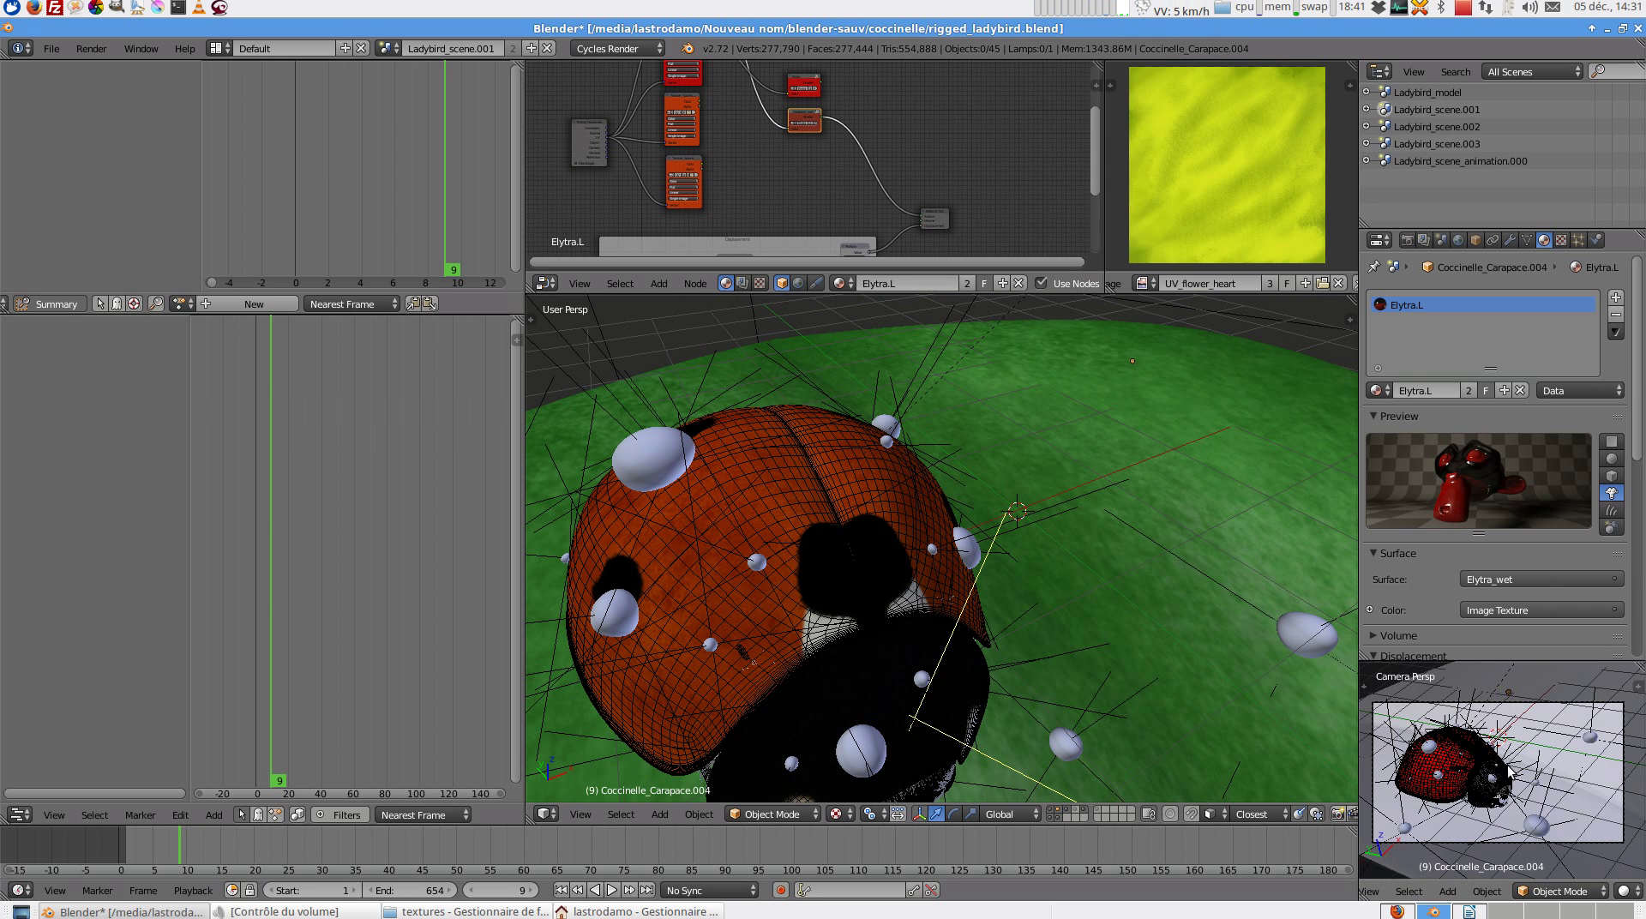
key("shift+z")
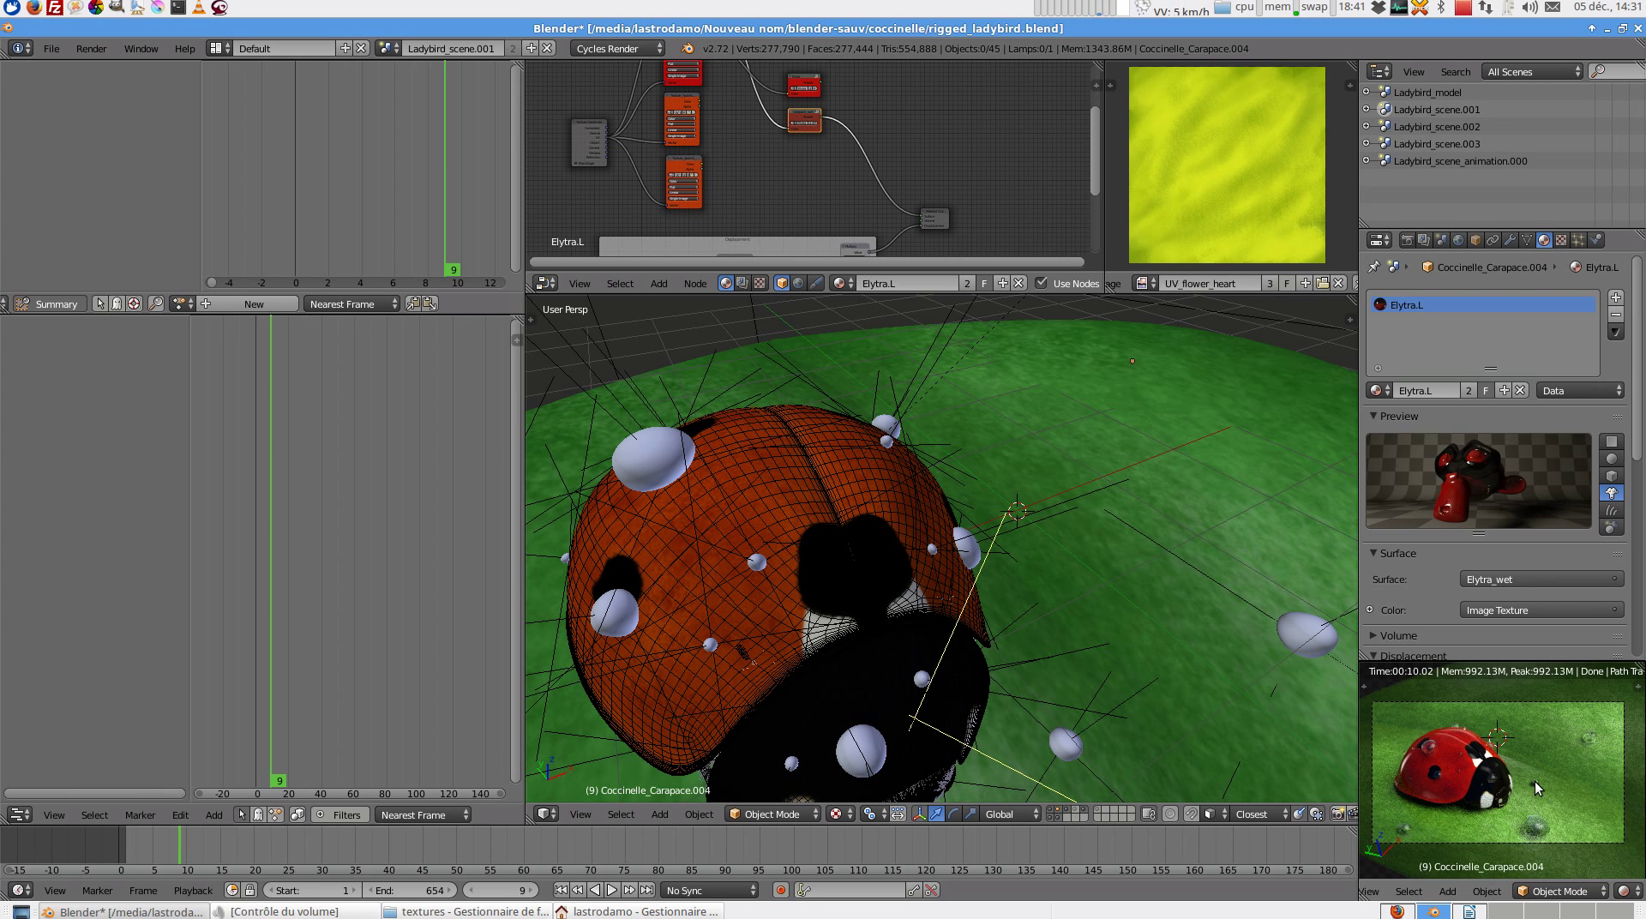
key("z")
key("z")
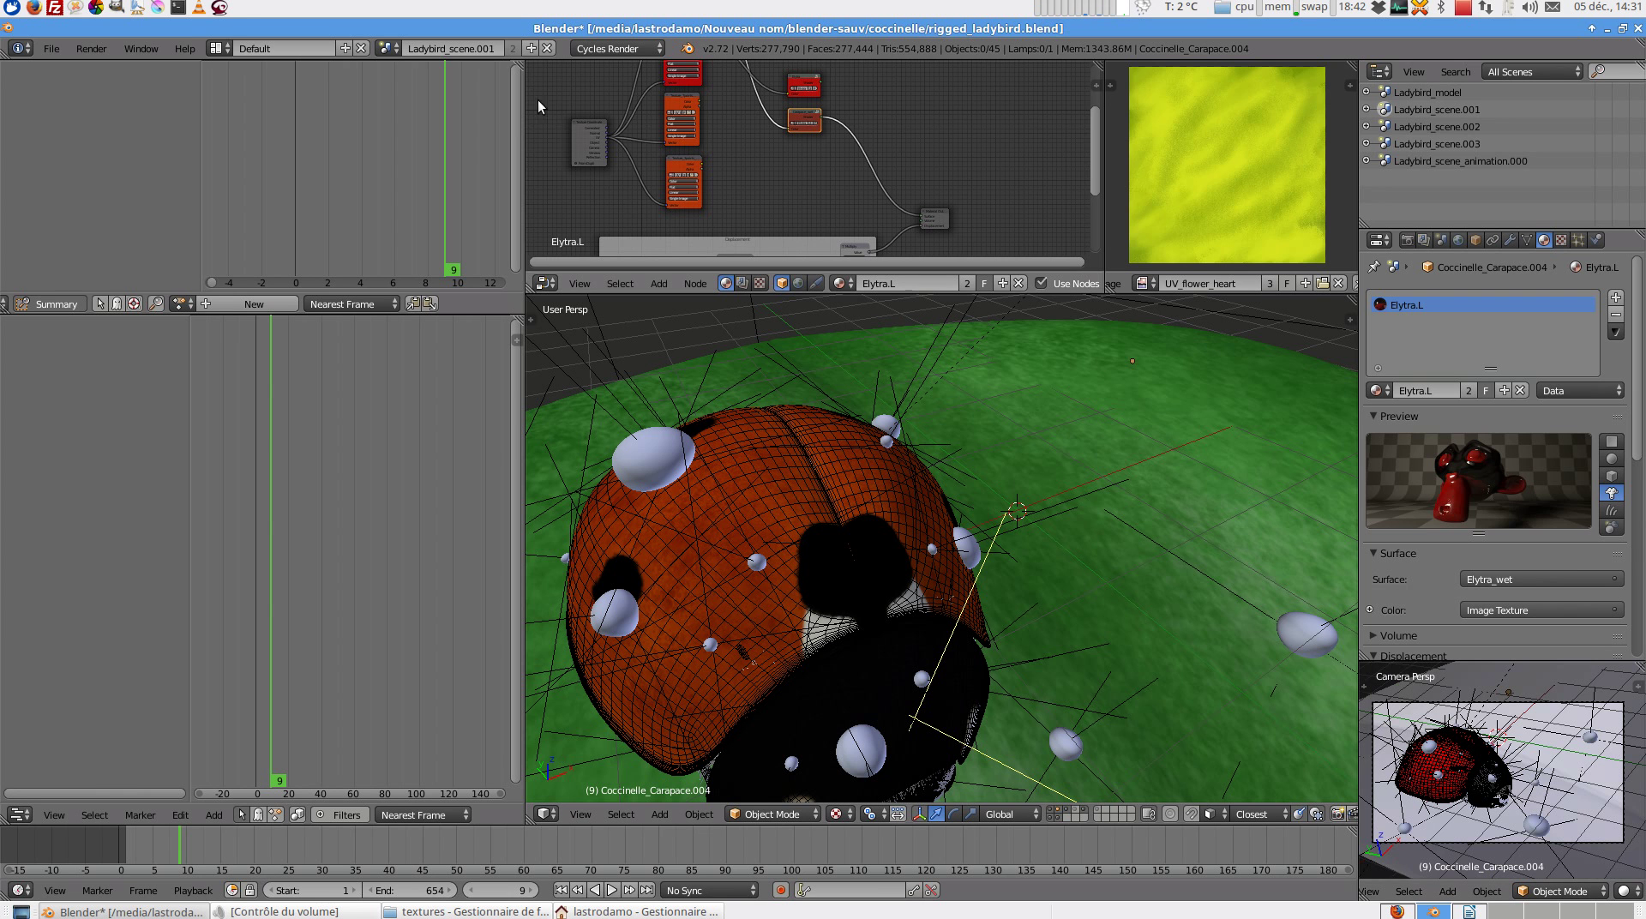
- Switch to the Ladybird_scene.002 scene and show only the layer holding the single purple flower
left_click(387, 48)
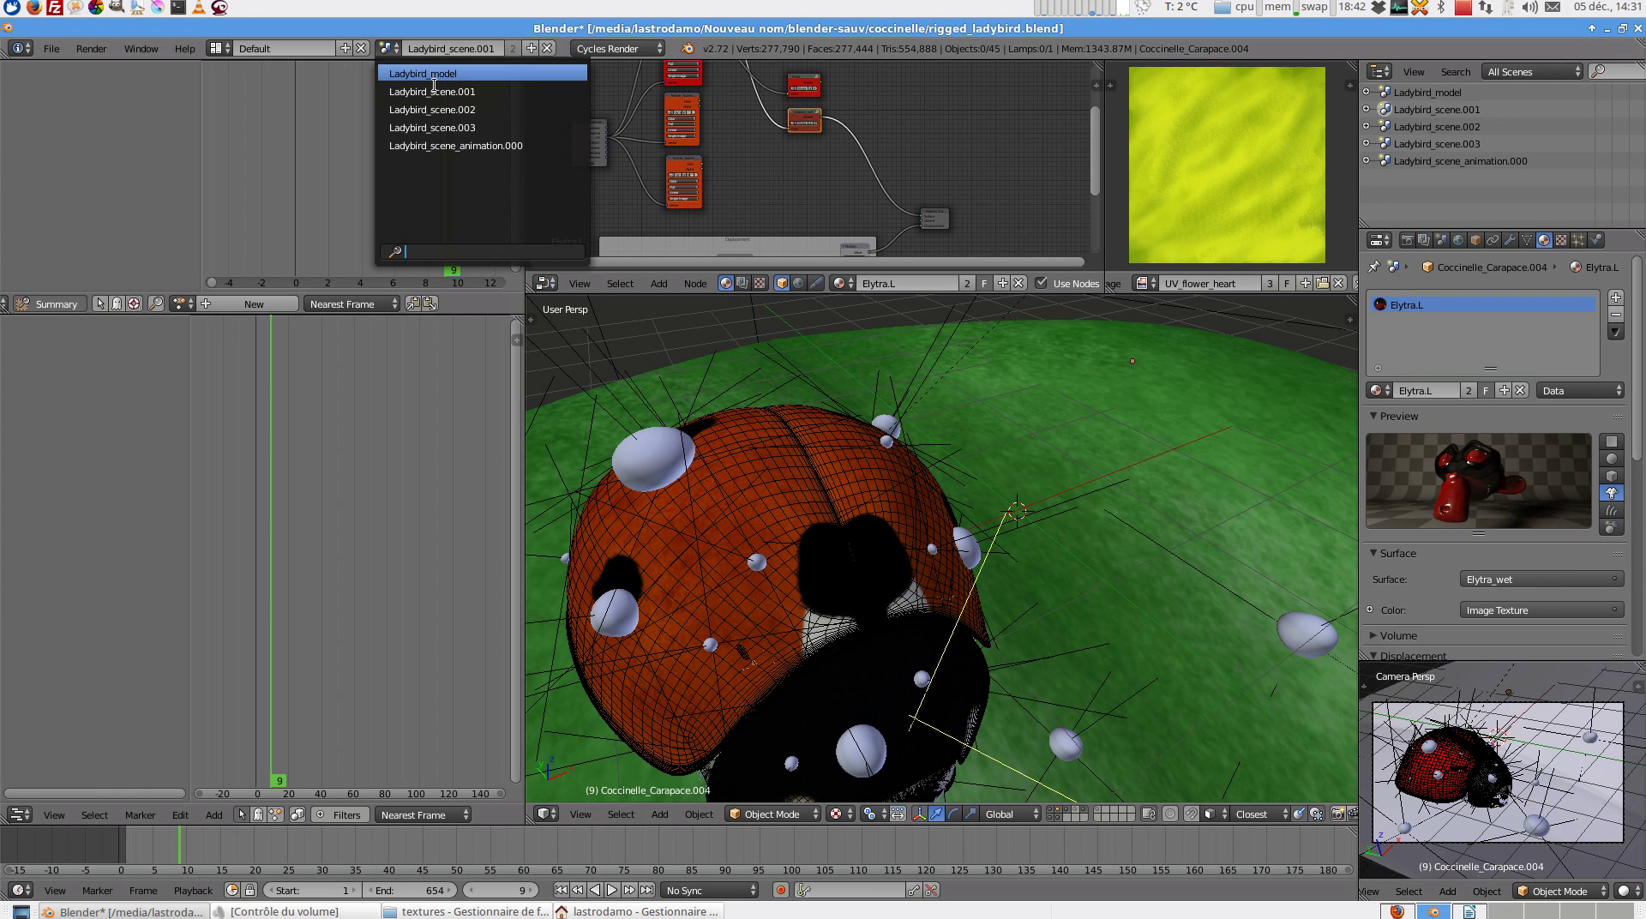
left_click(507, 109)
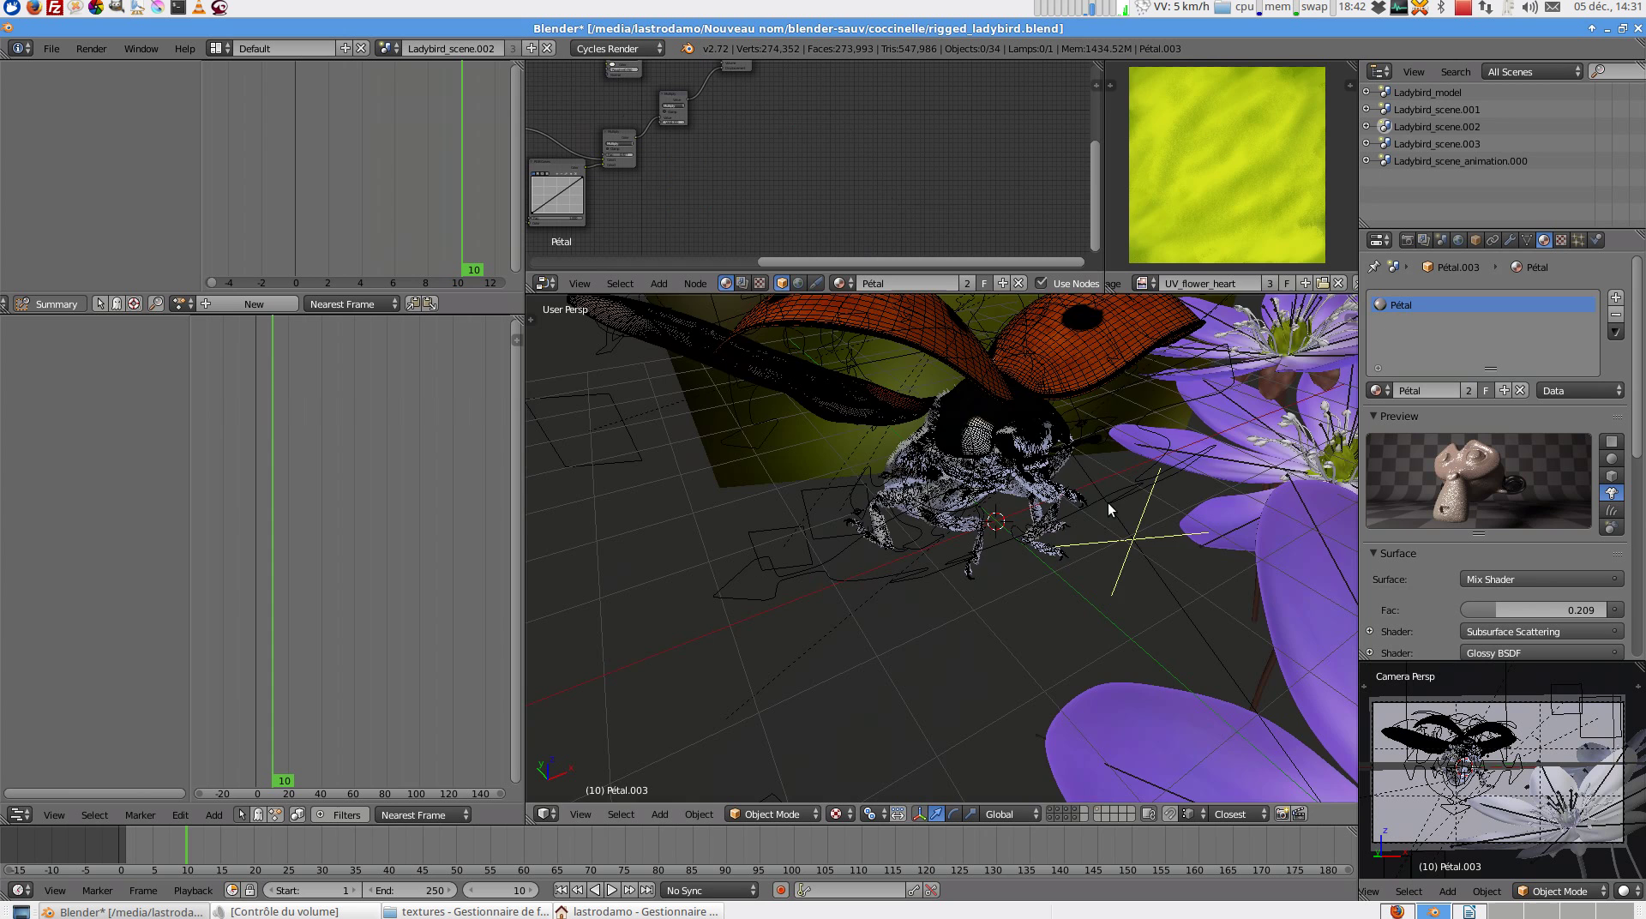
middle_click_drag(957, 514, 1099, 796)
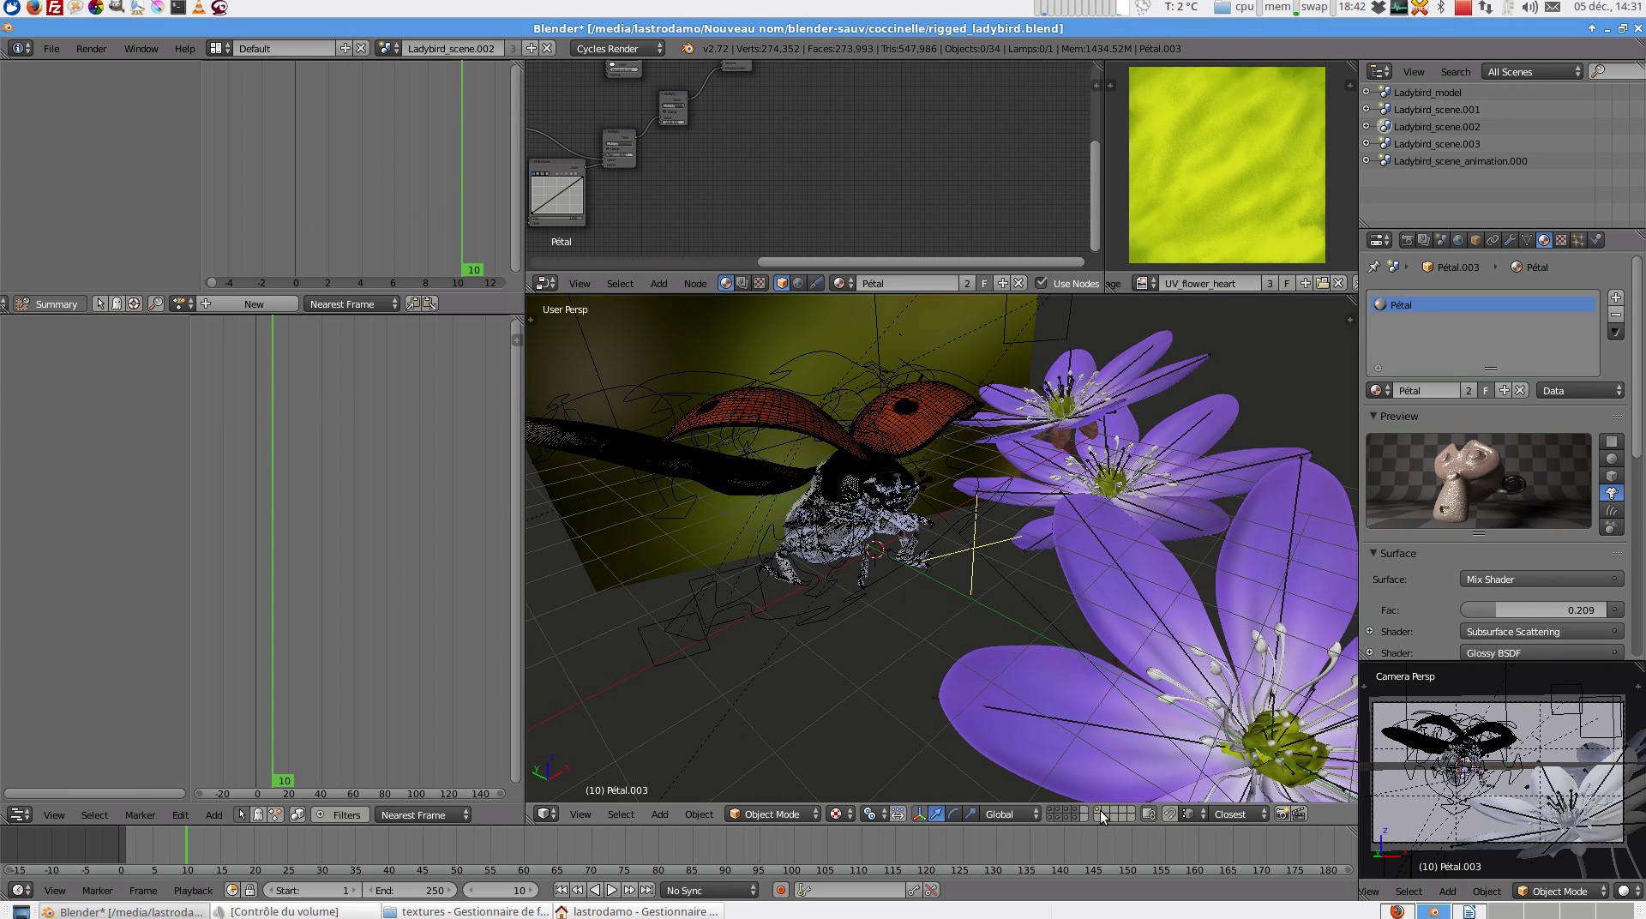
left_click(1097, 807)
left_click(982, 626)
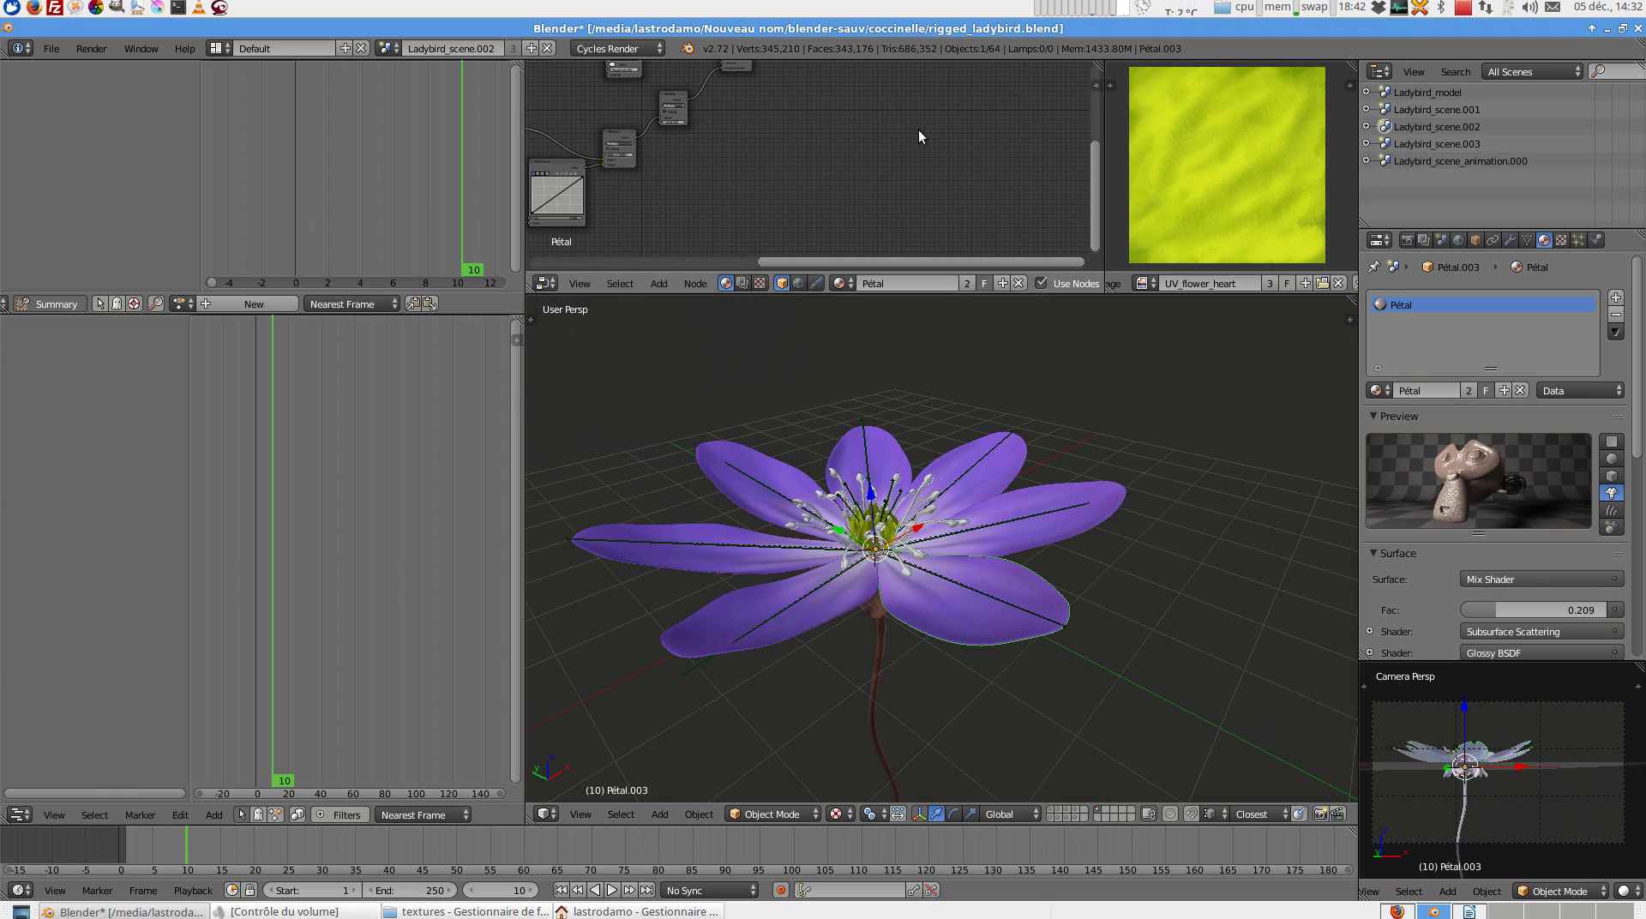
- Connect the purple Hue Saturation Value node's Color output to the Subsurface Scattering node's Color input in the Pétal material
scroll(823, 167, "up", 4)
scroll(756, 140, "up", 4)
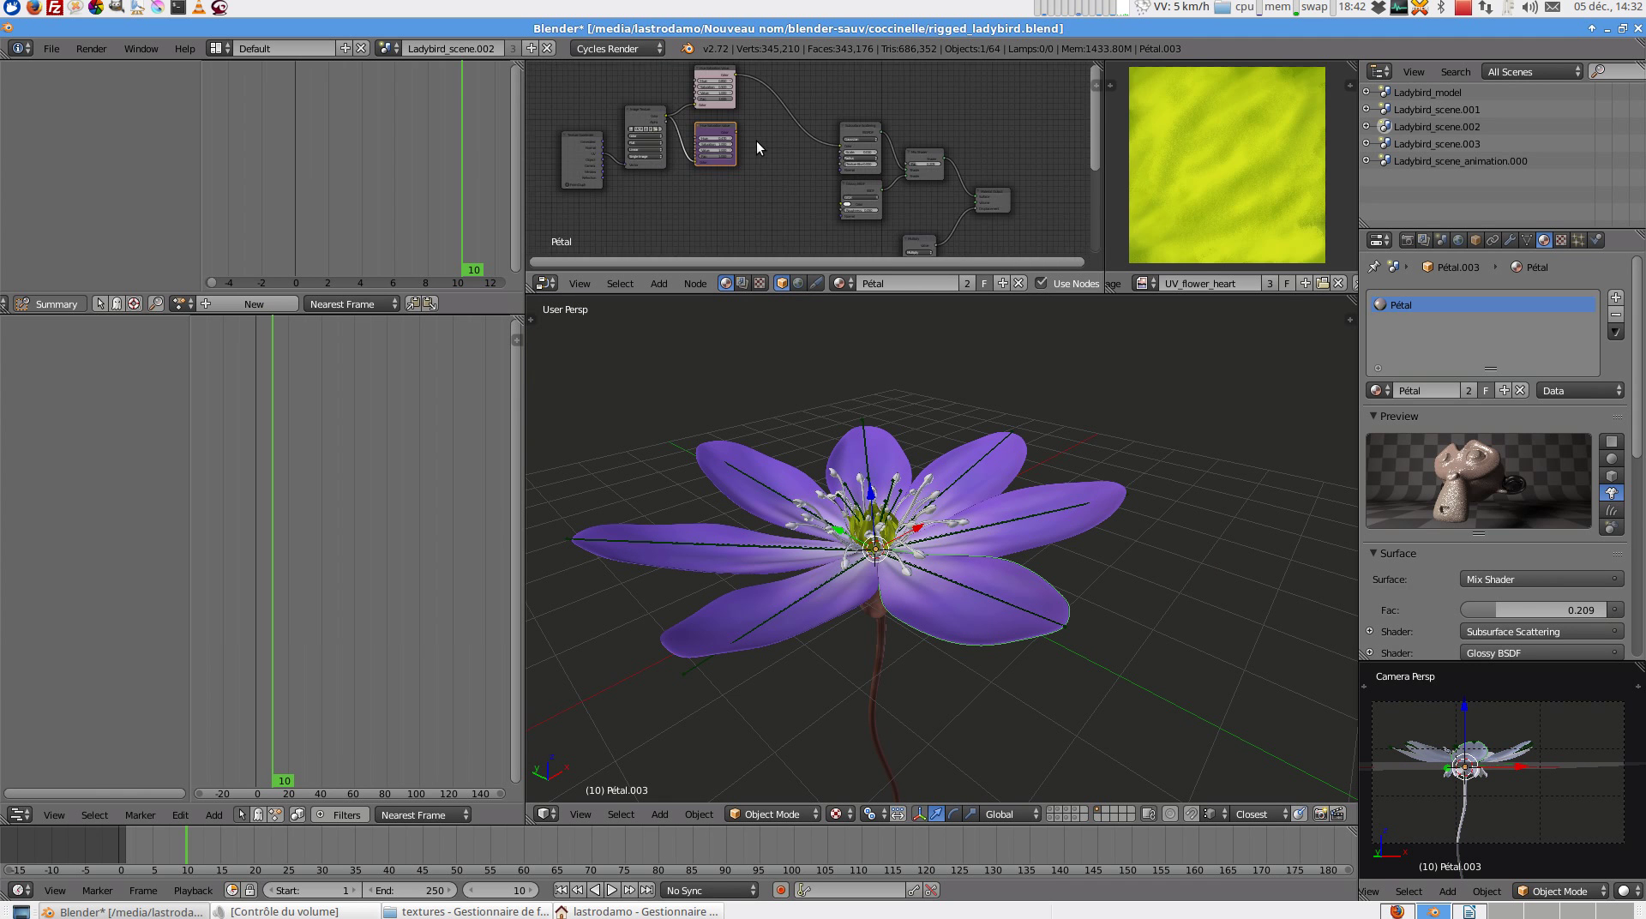
scroll(813, 168, "up", 2)
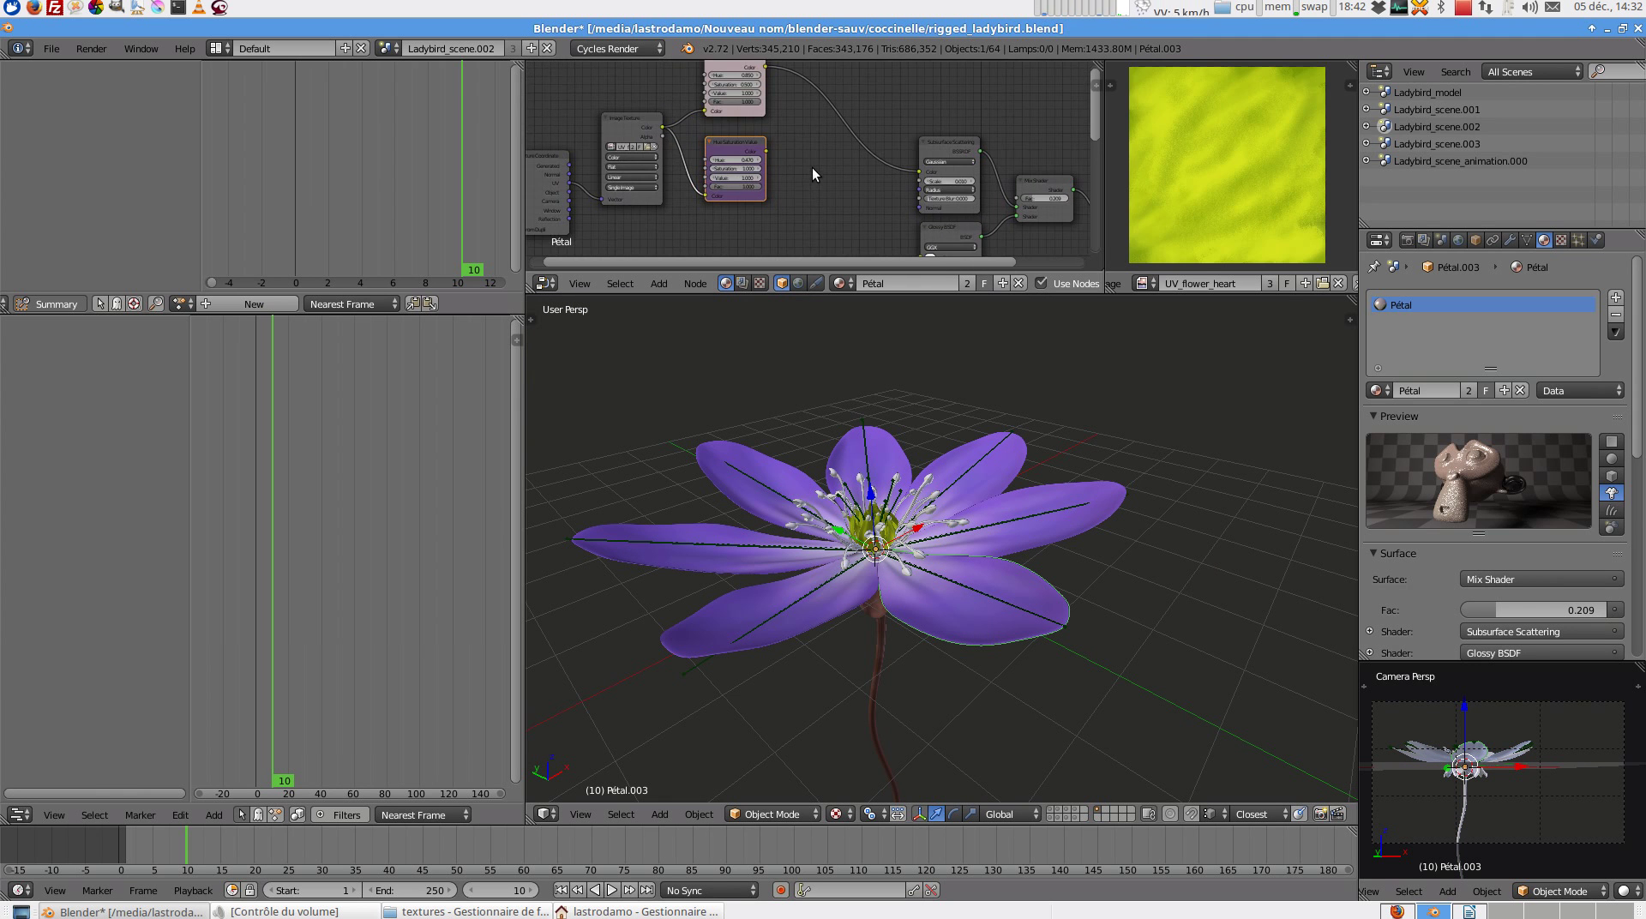
scroll(797, 163, "up", 1)
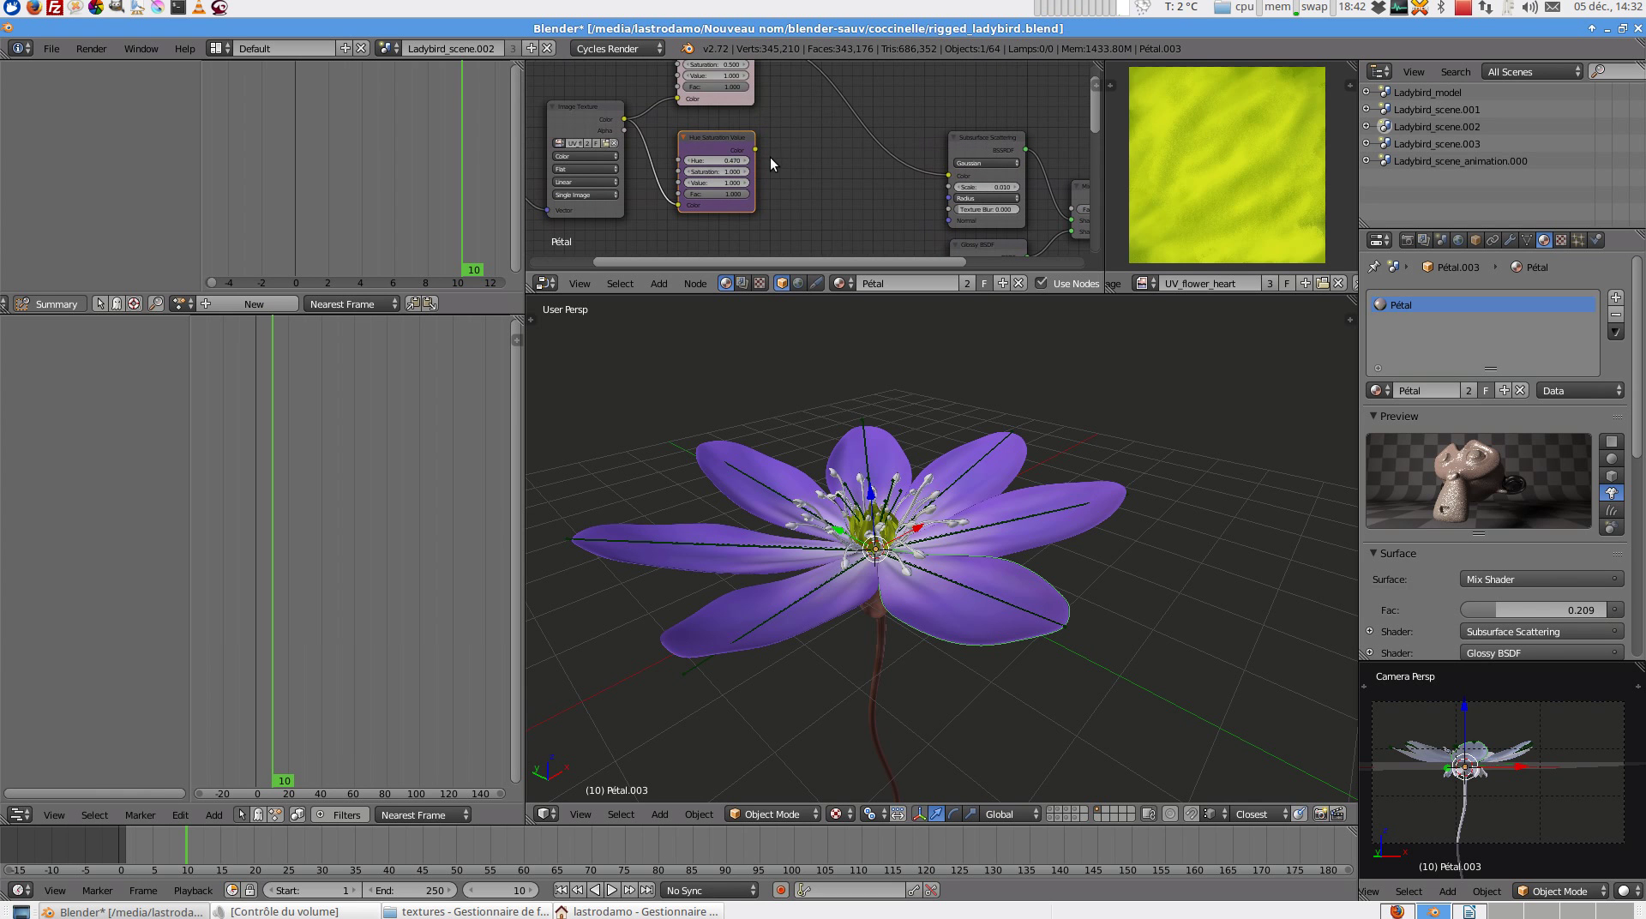
middle_click_drag(994, 581, 996, 591)
middle_click_drag(996, 591, 1049, 593, "shift")
scroll(1018, 572, "up", 1)
scroll(770, 161, "up", 1)
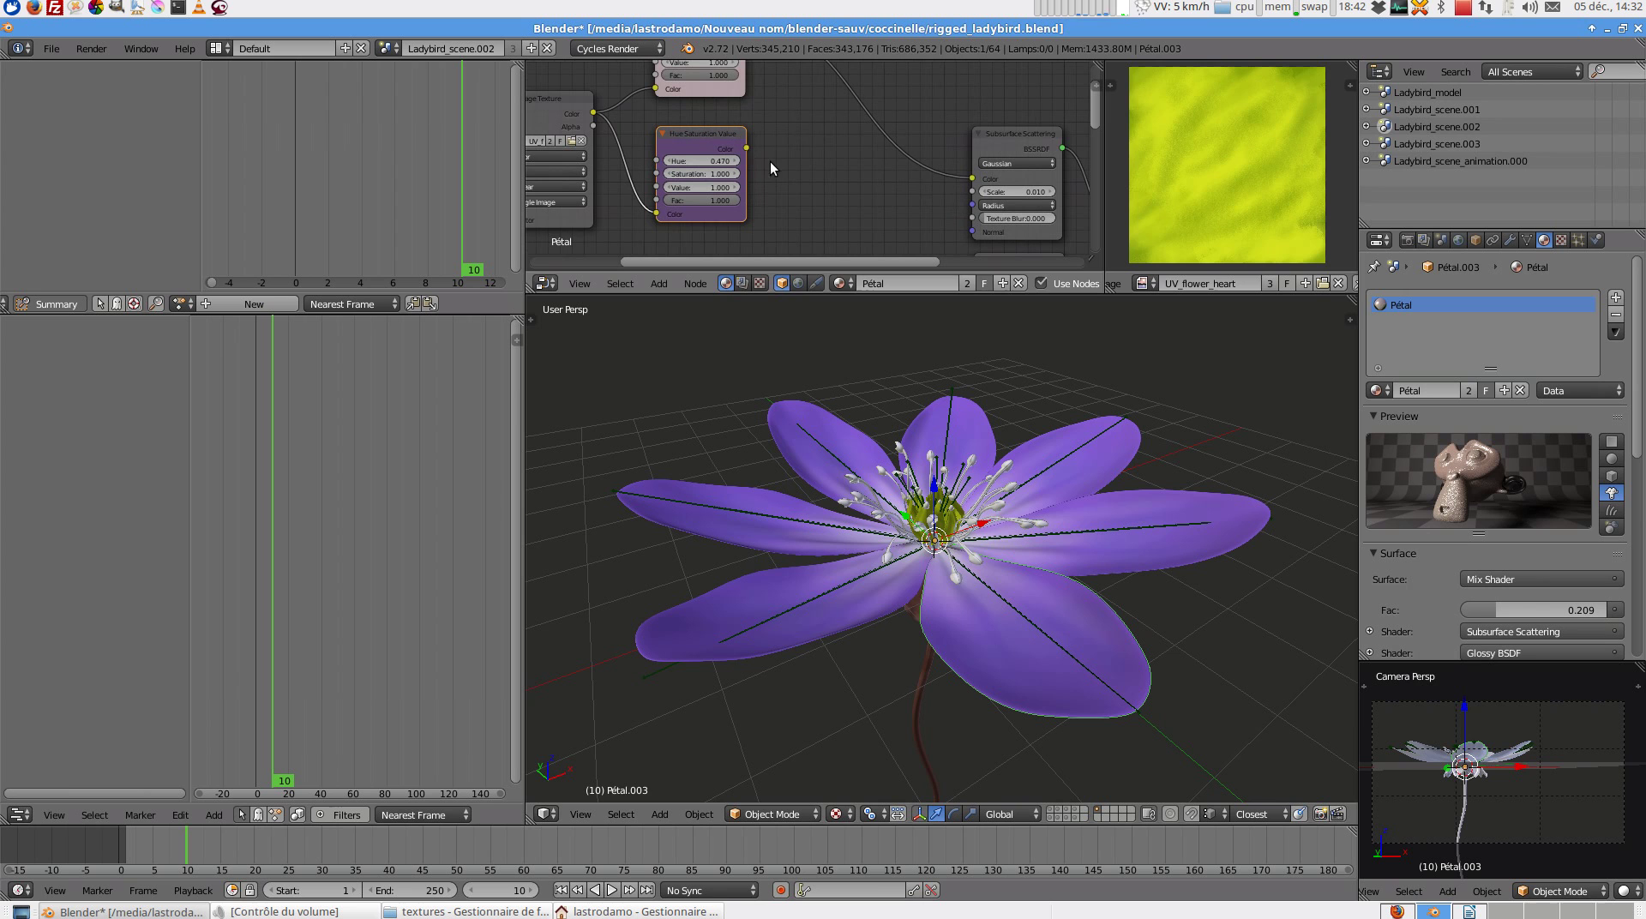
left_click_drag(746, 148, 699, 138)
middle_click_drag(700, 138, 741, 120)
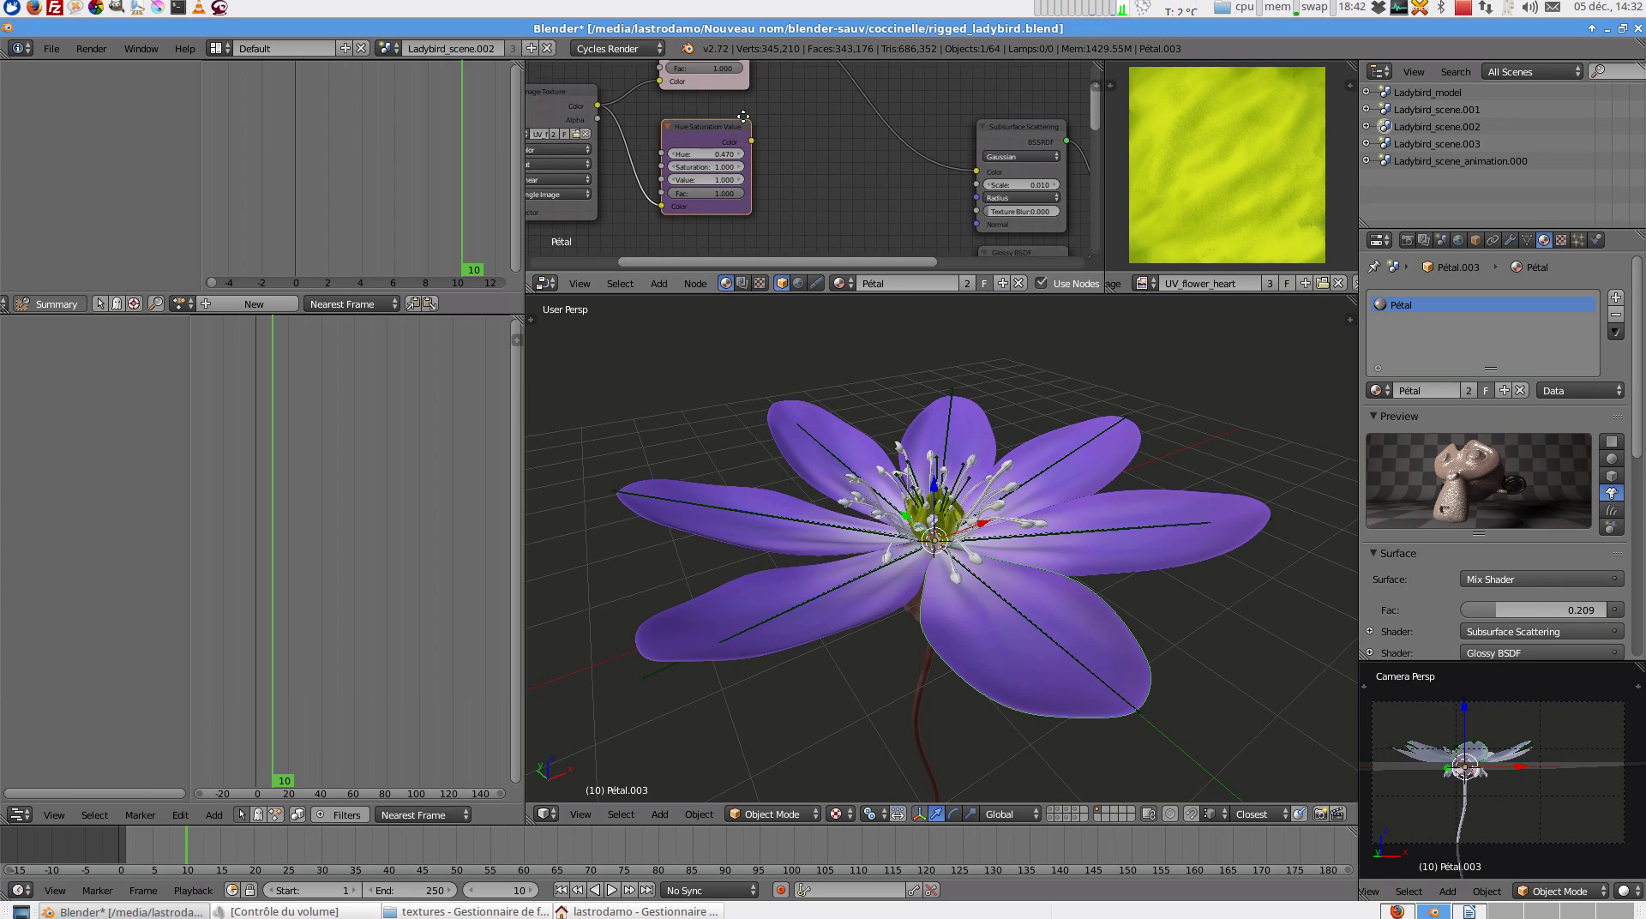
left_click_drag(750, 141, 976, 171)
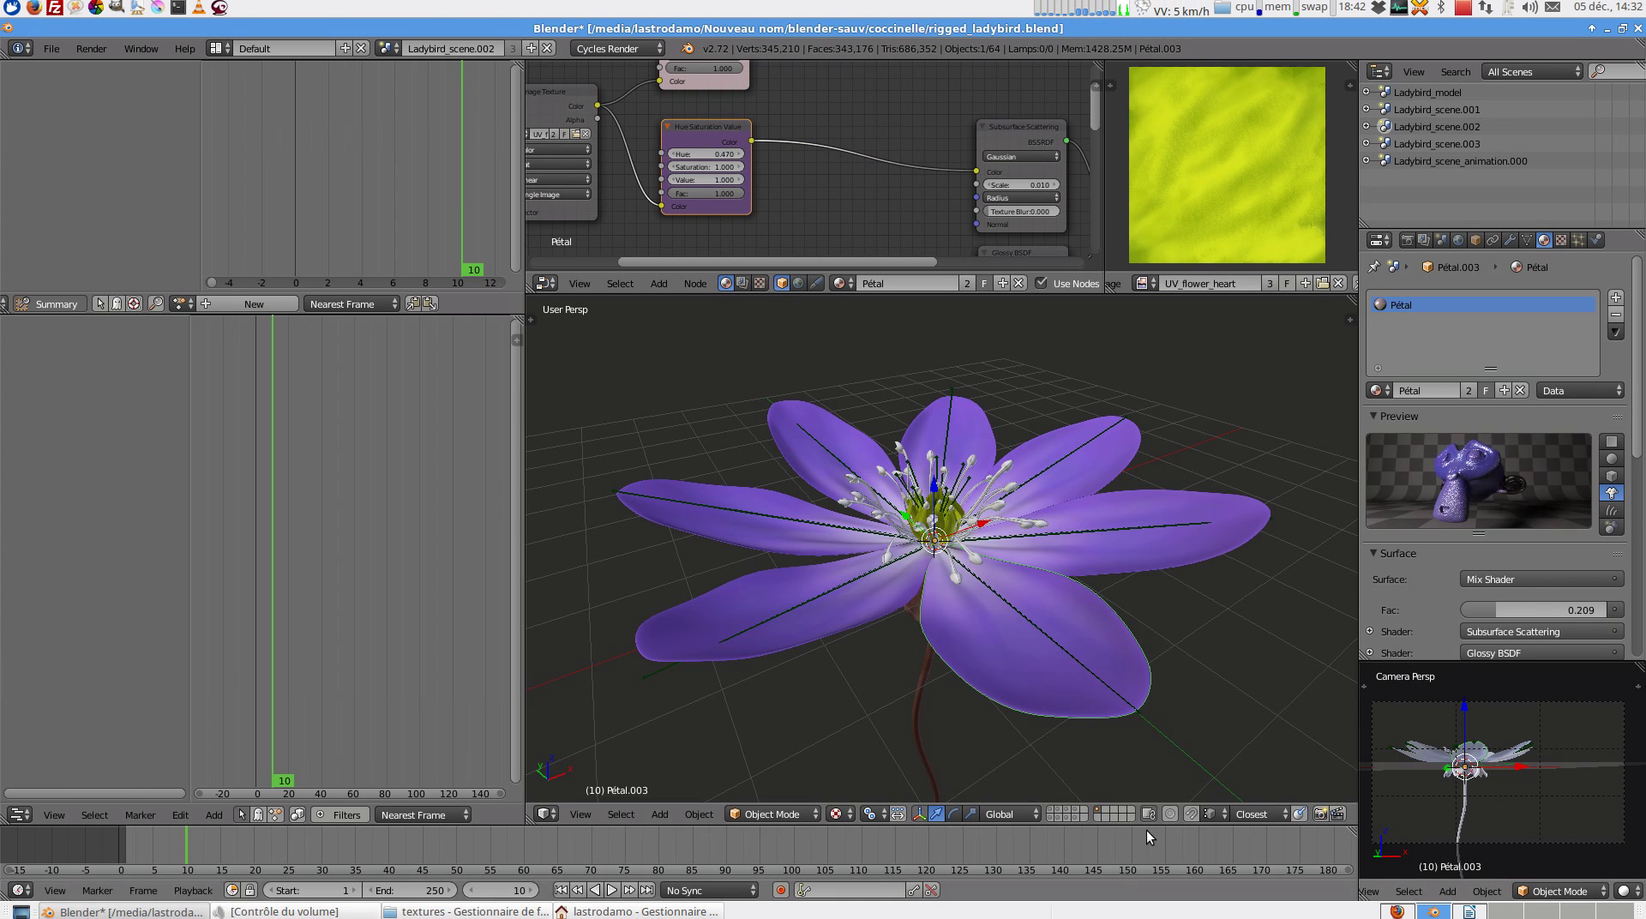
- Show the first layer along with the flower's layer and preview the flower with rendered shading in the small 3D view
left_click(1050, 819, "shift")
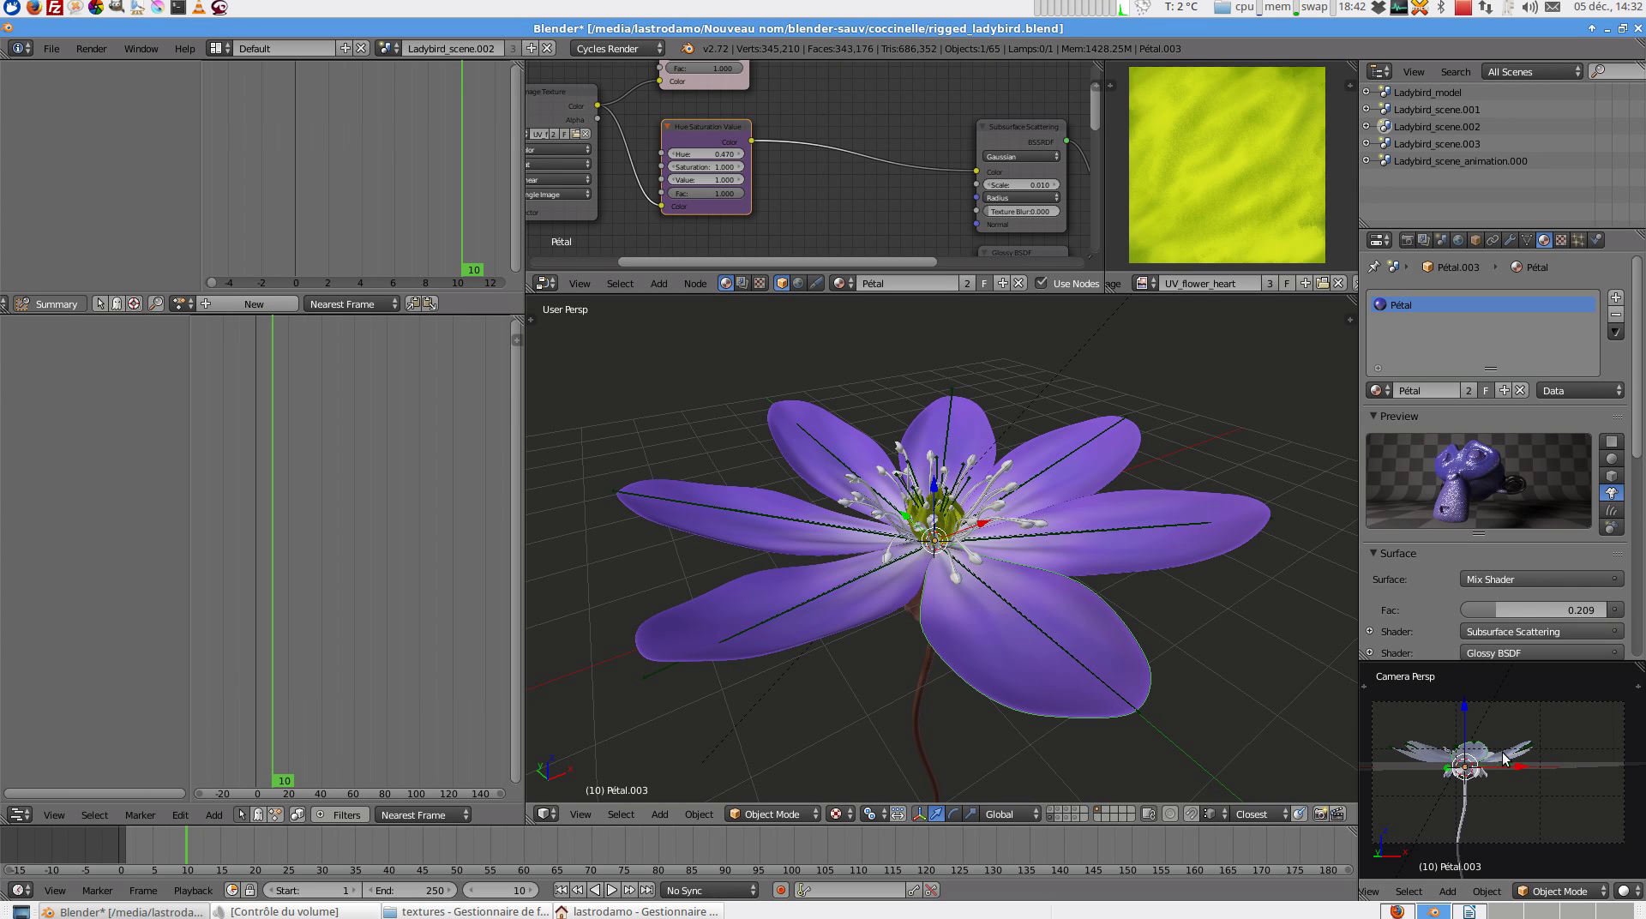
mouse_move(1502, 758)
middle_mouse_down()
mouse_move(1510, 816)
mouse_move(1509, 784)
middle_mouse_up()
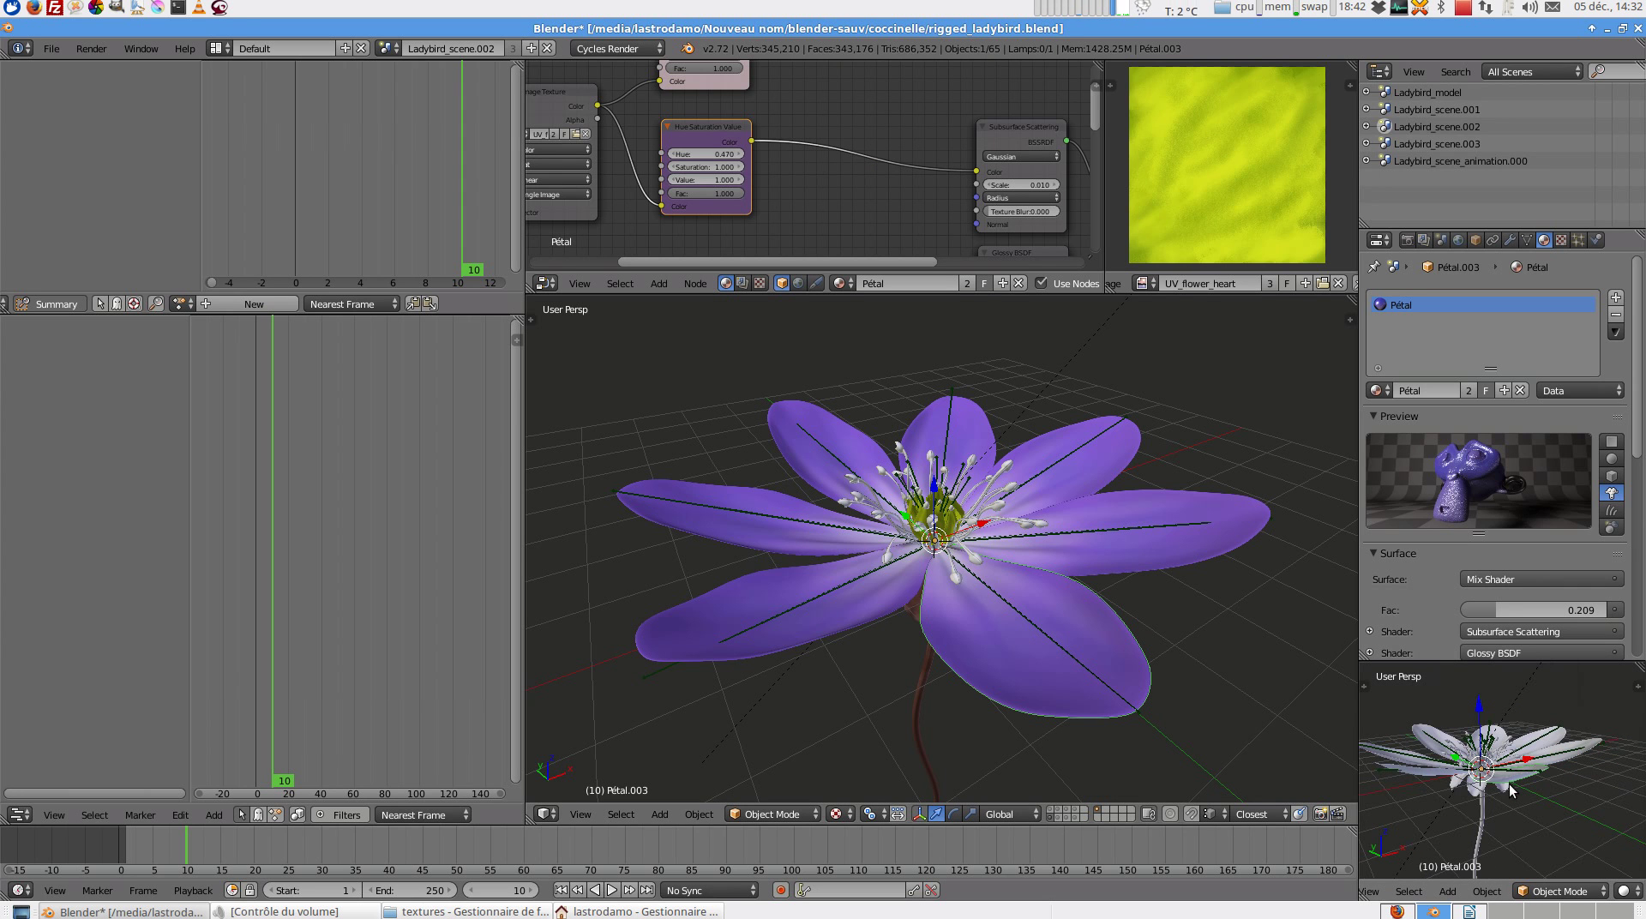
key("shift+z")
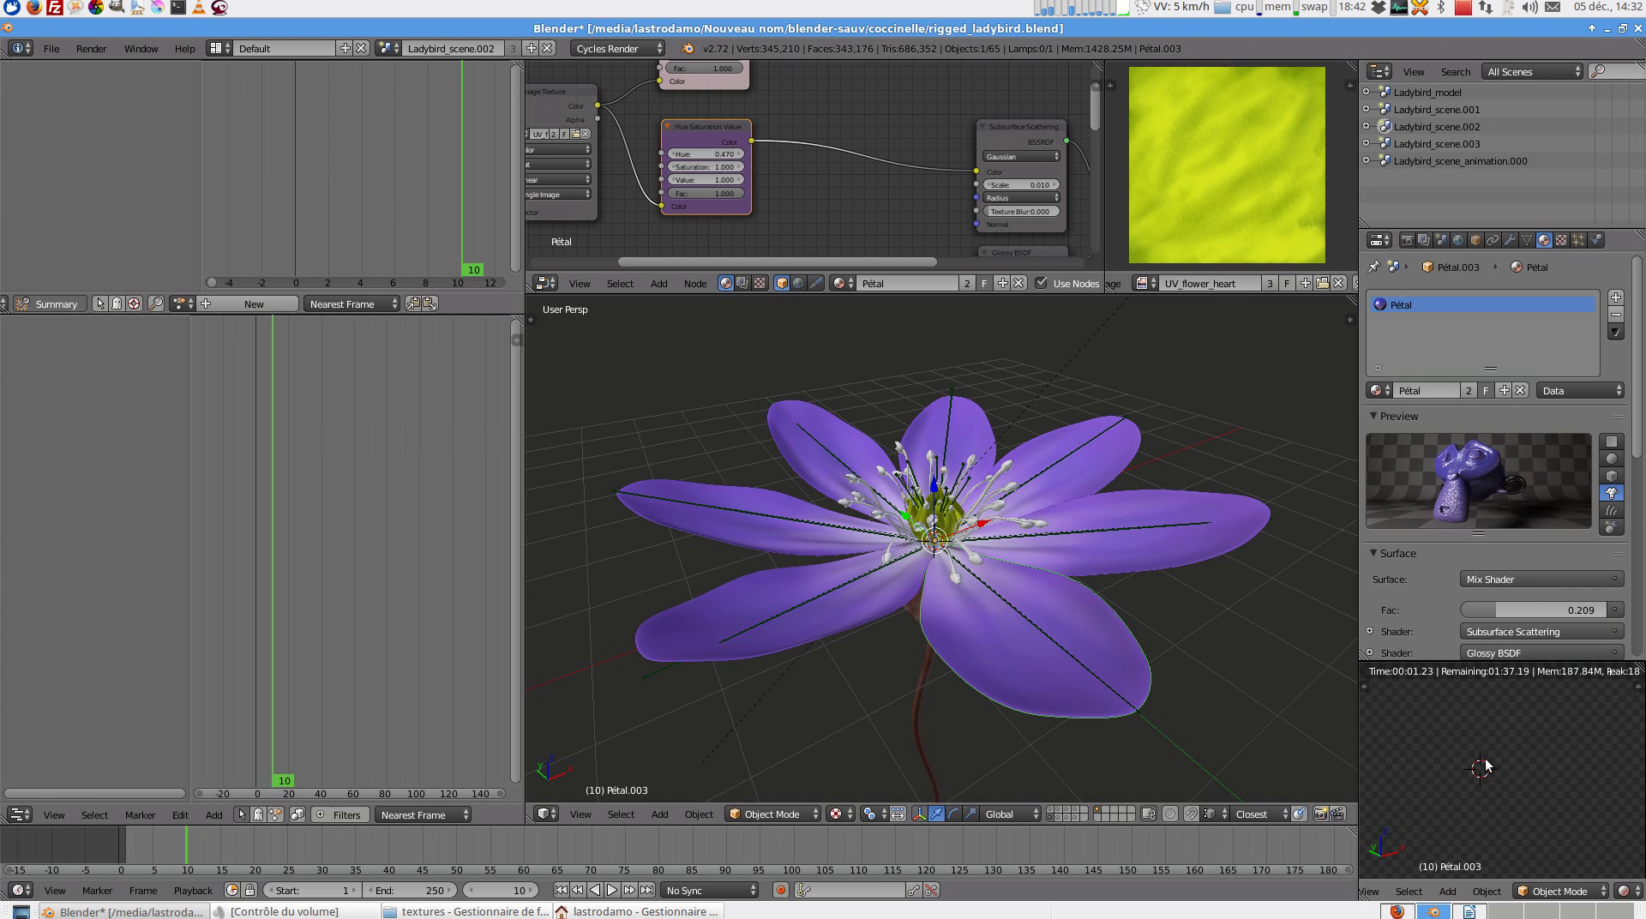
middle_click_drag(1554, 761, 1565, 802)
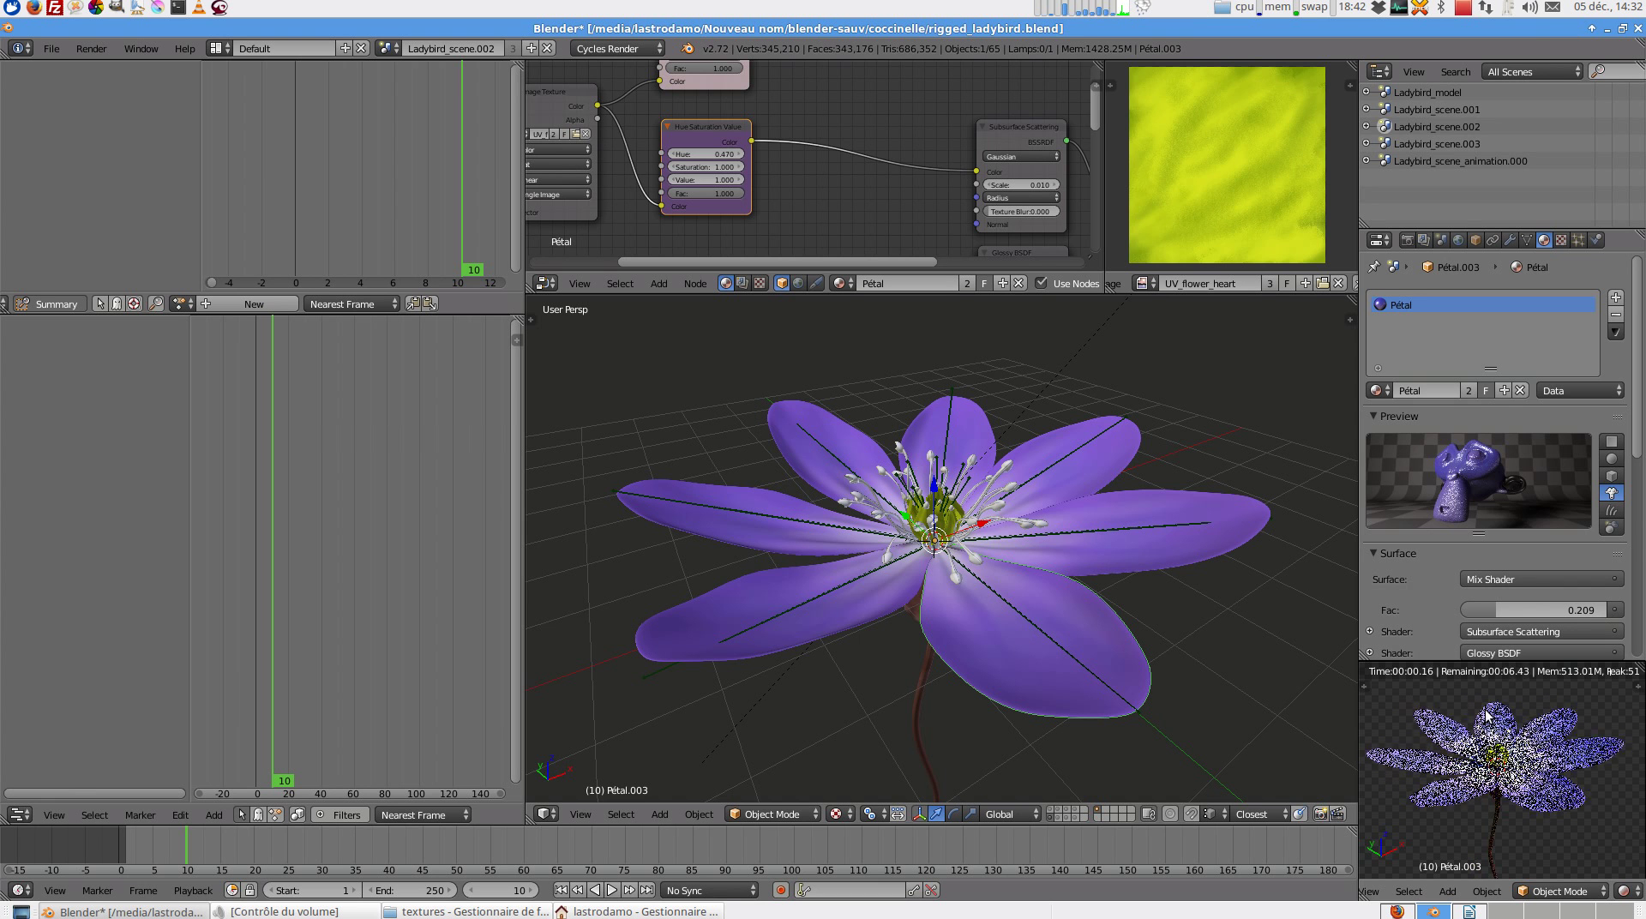
- Alternate the Subsurface Scattering Color input between the pink and purple Hue Saturation Value nodes, leave the pink one connected, and turn off rendered shading
scroll(748, 203, "down", 2)
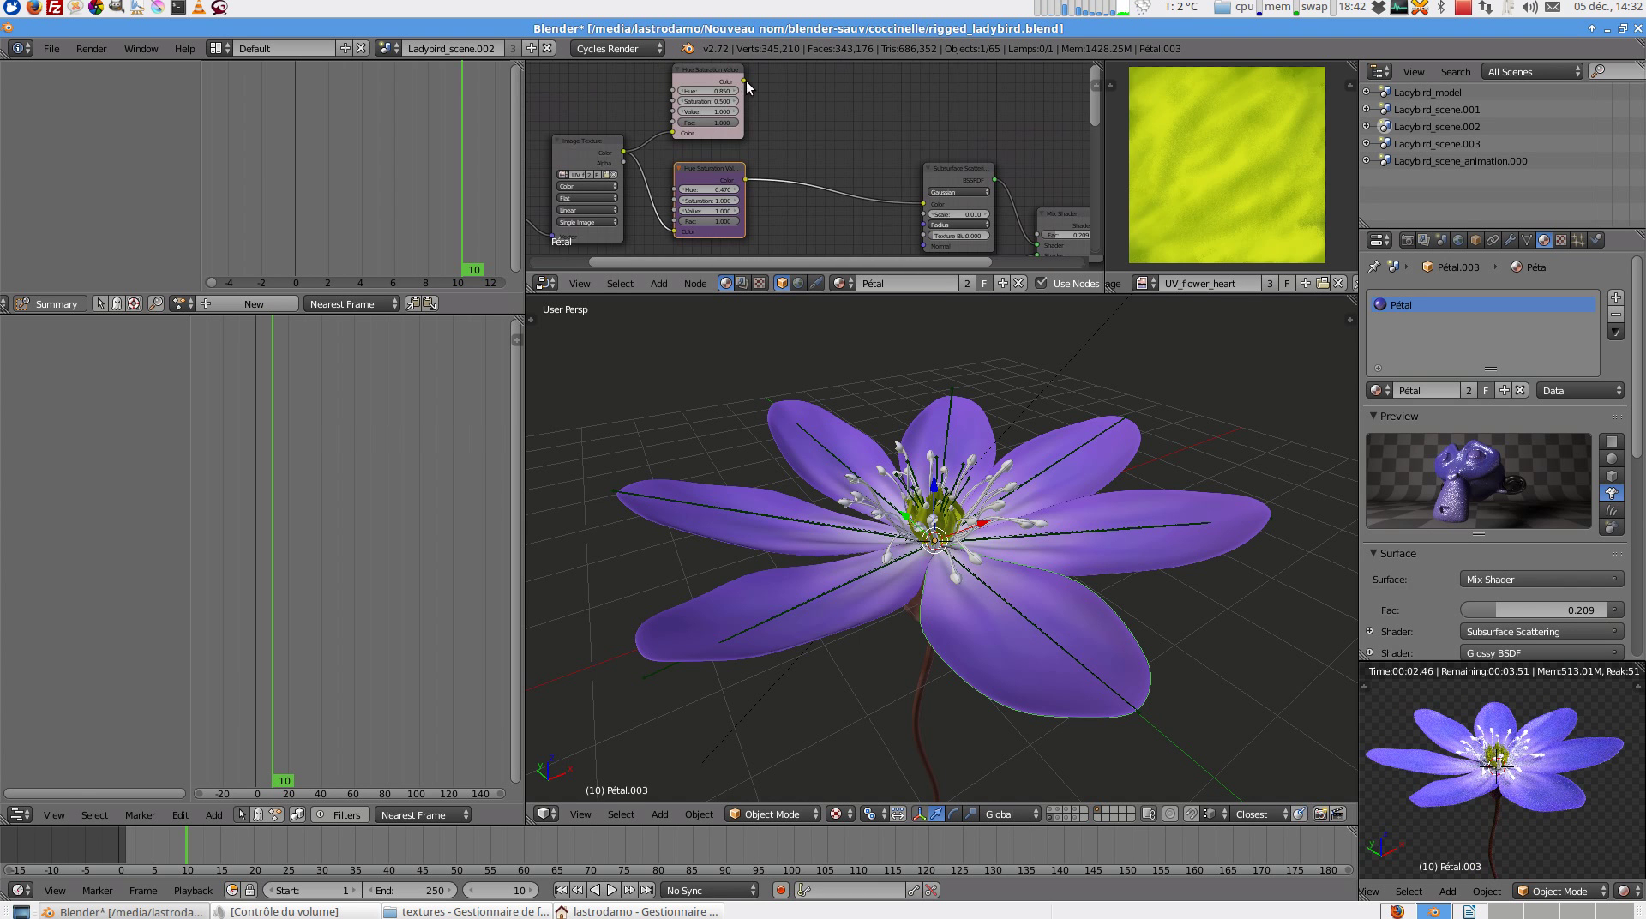
left_click_drag(743, 80, 922, 203)
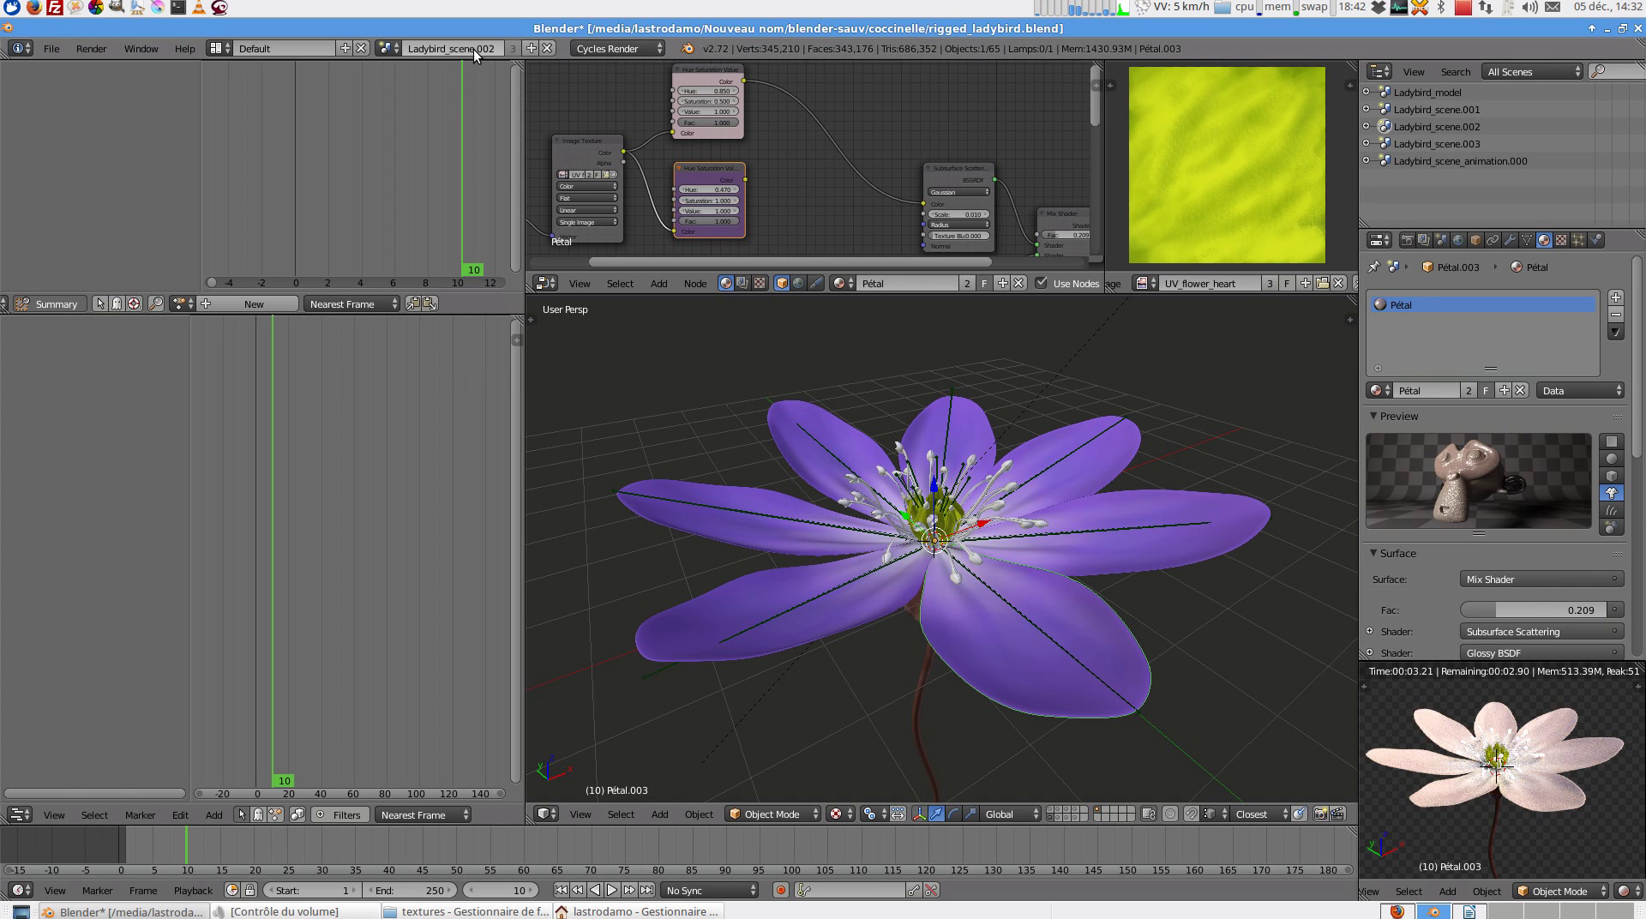
left_click_drag(745, 179, 921, 208)
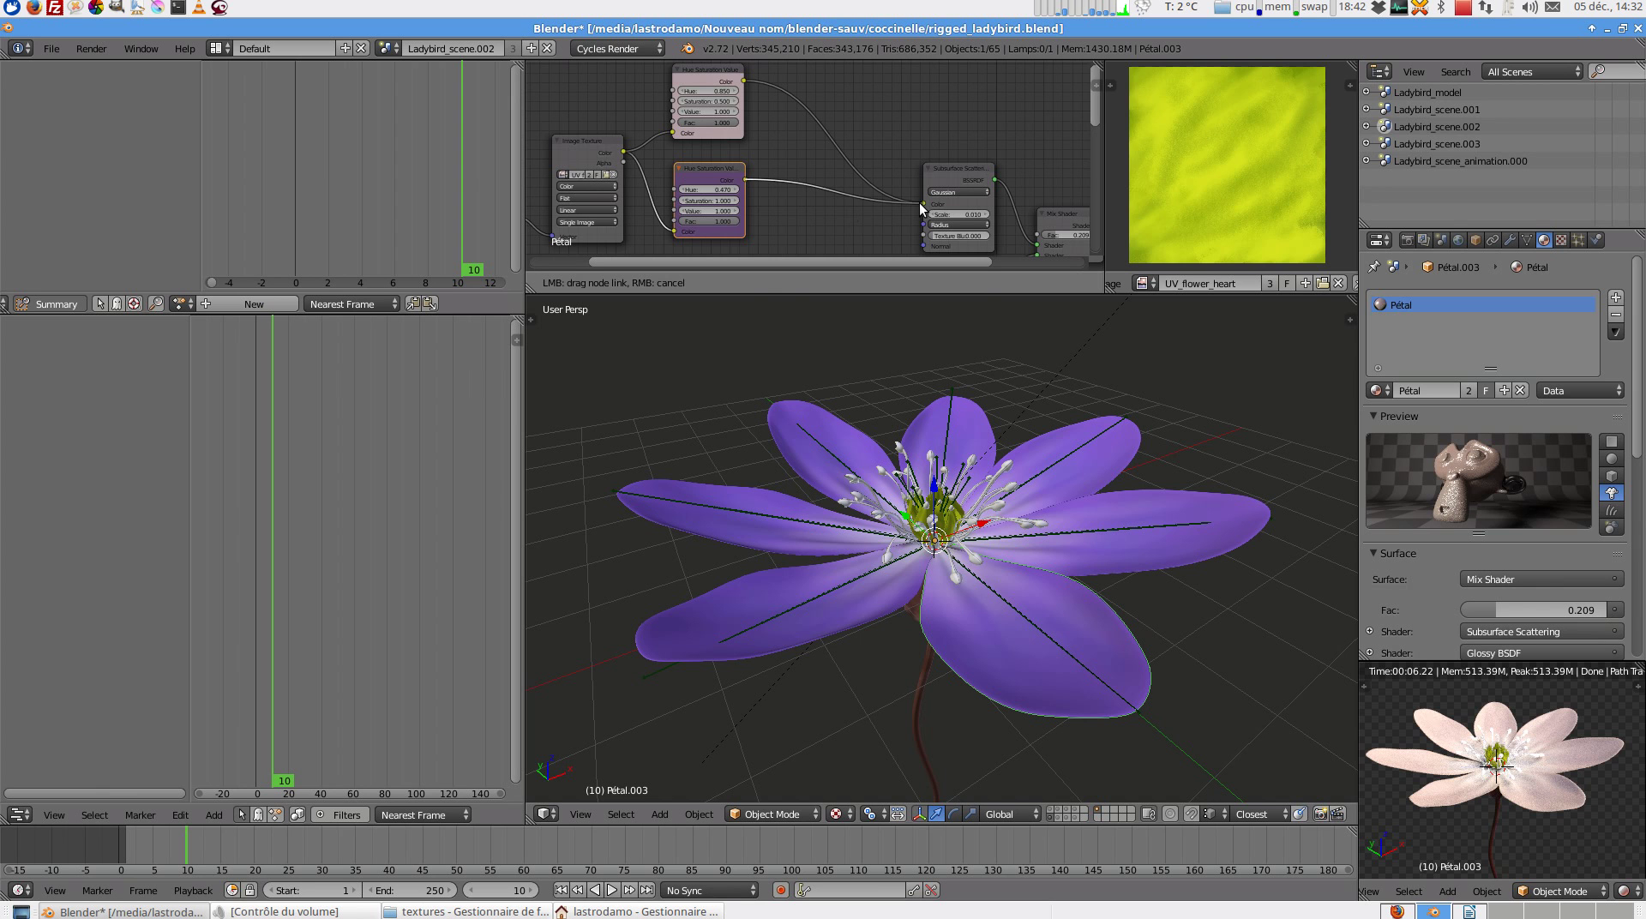
left_click_drag(920, 203, 921, 203)
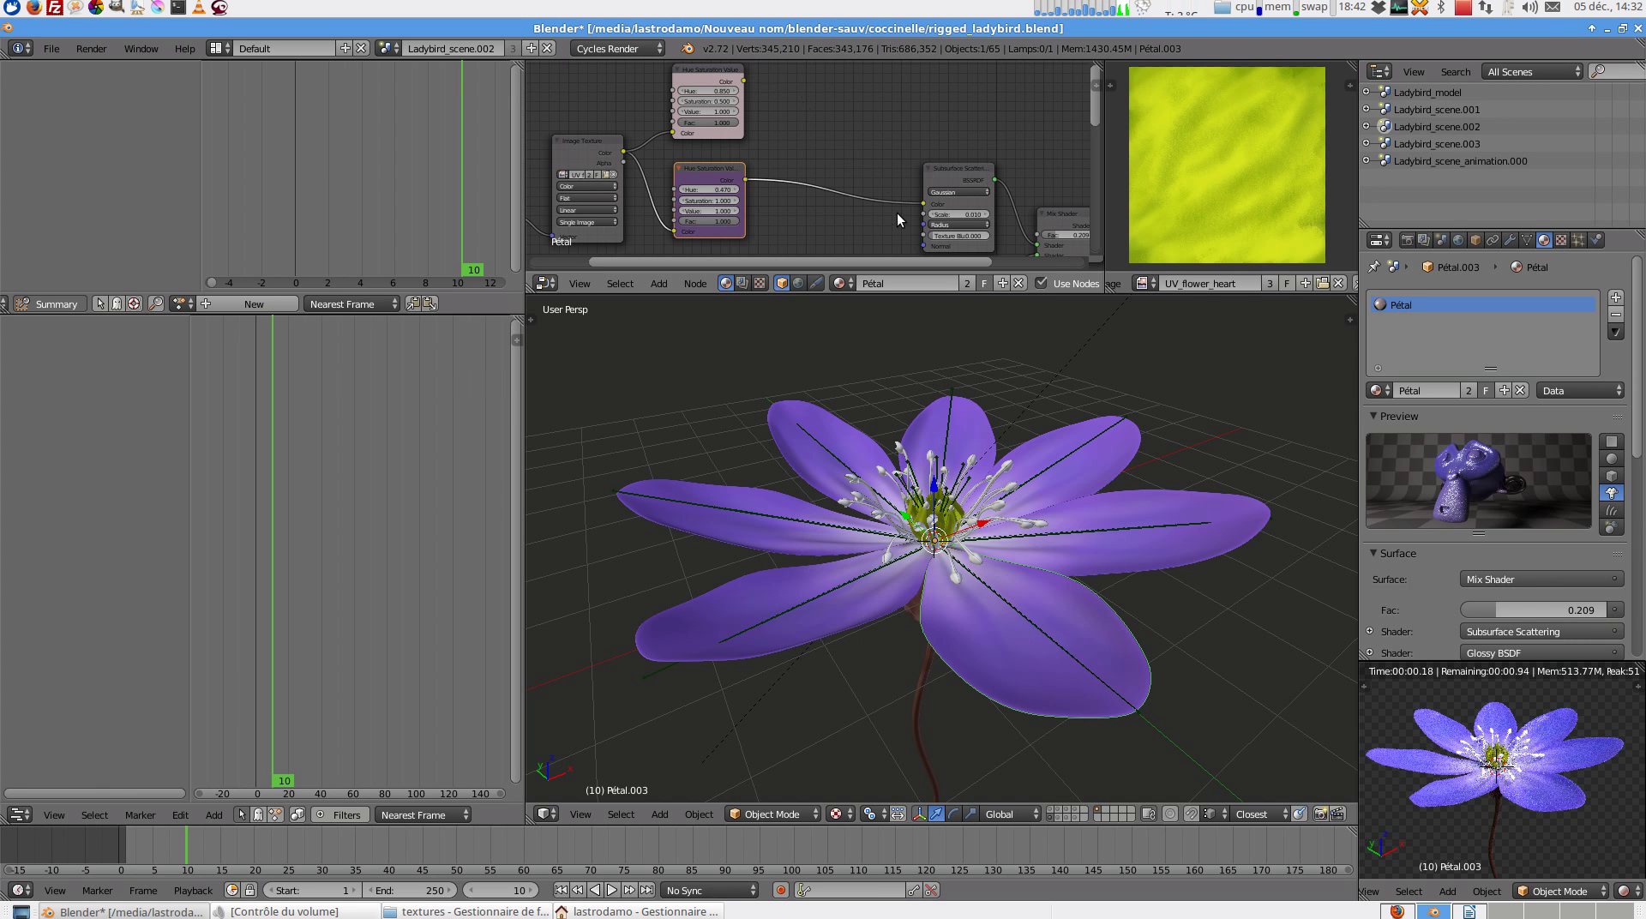
left_click_drag(744, 81, 923, 203)
key("shift+z")
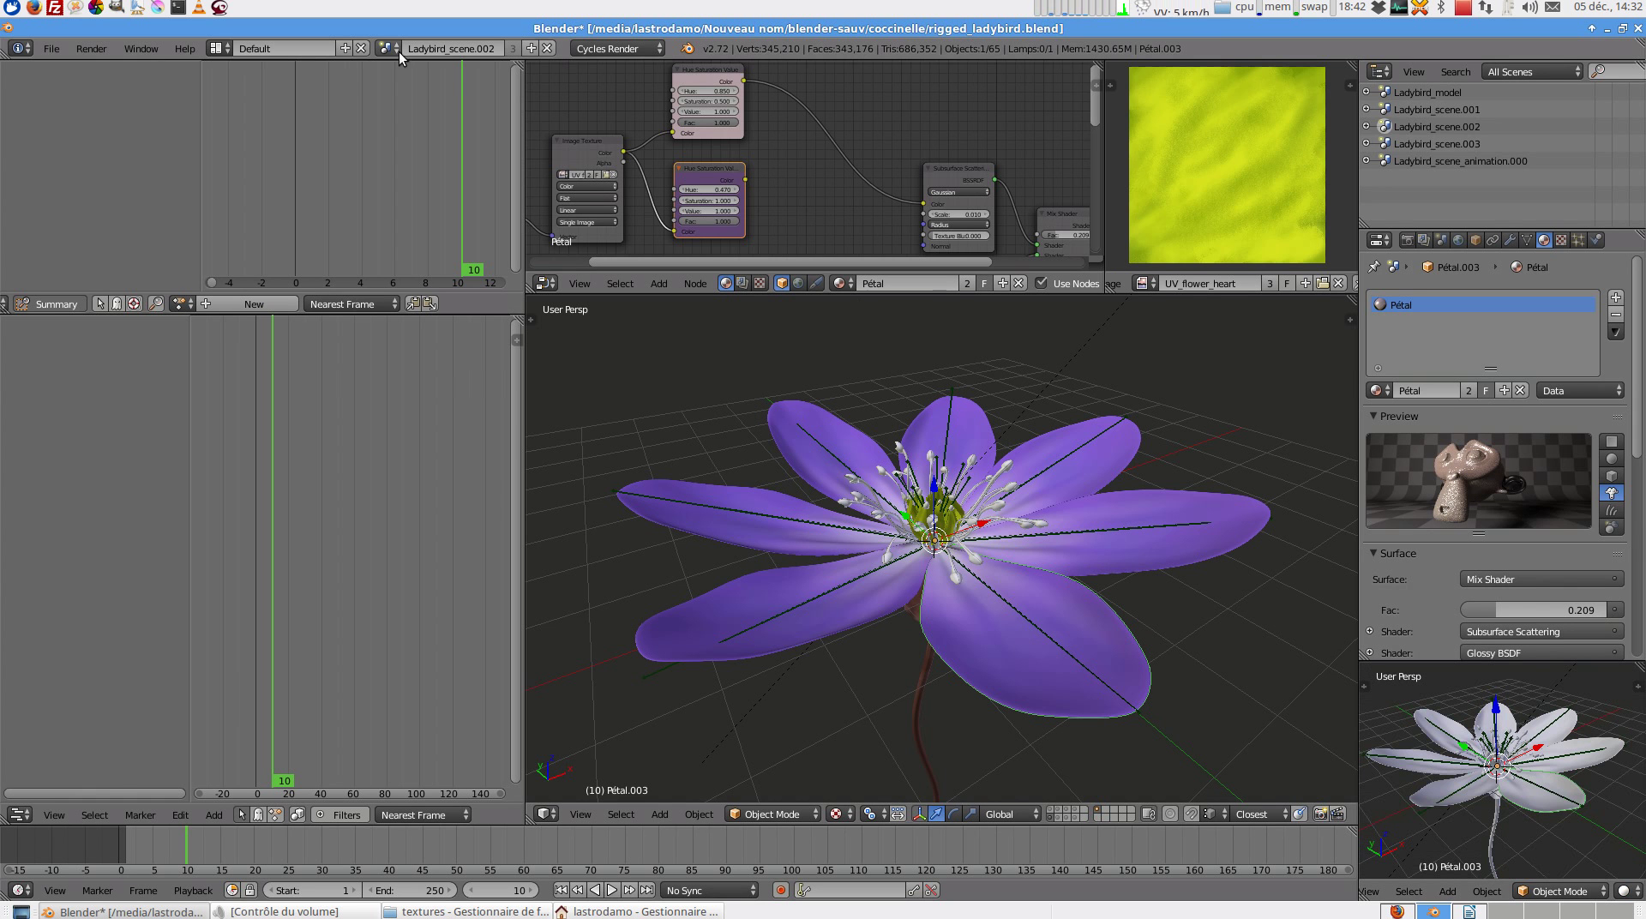
- Switch to the Ladybird_scene_animation.000 scene
left_click(388, 49)
left_click(476, 145)
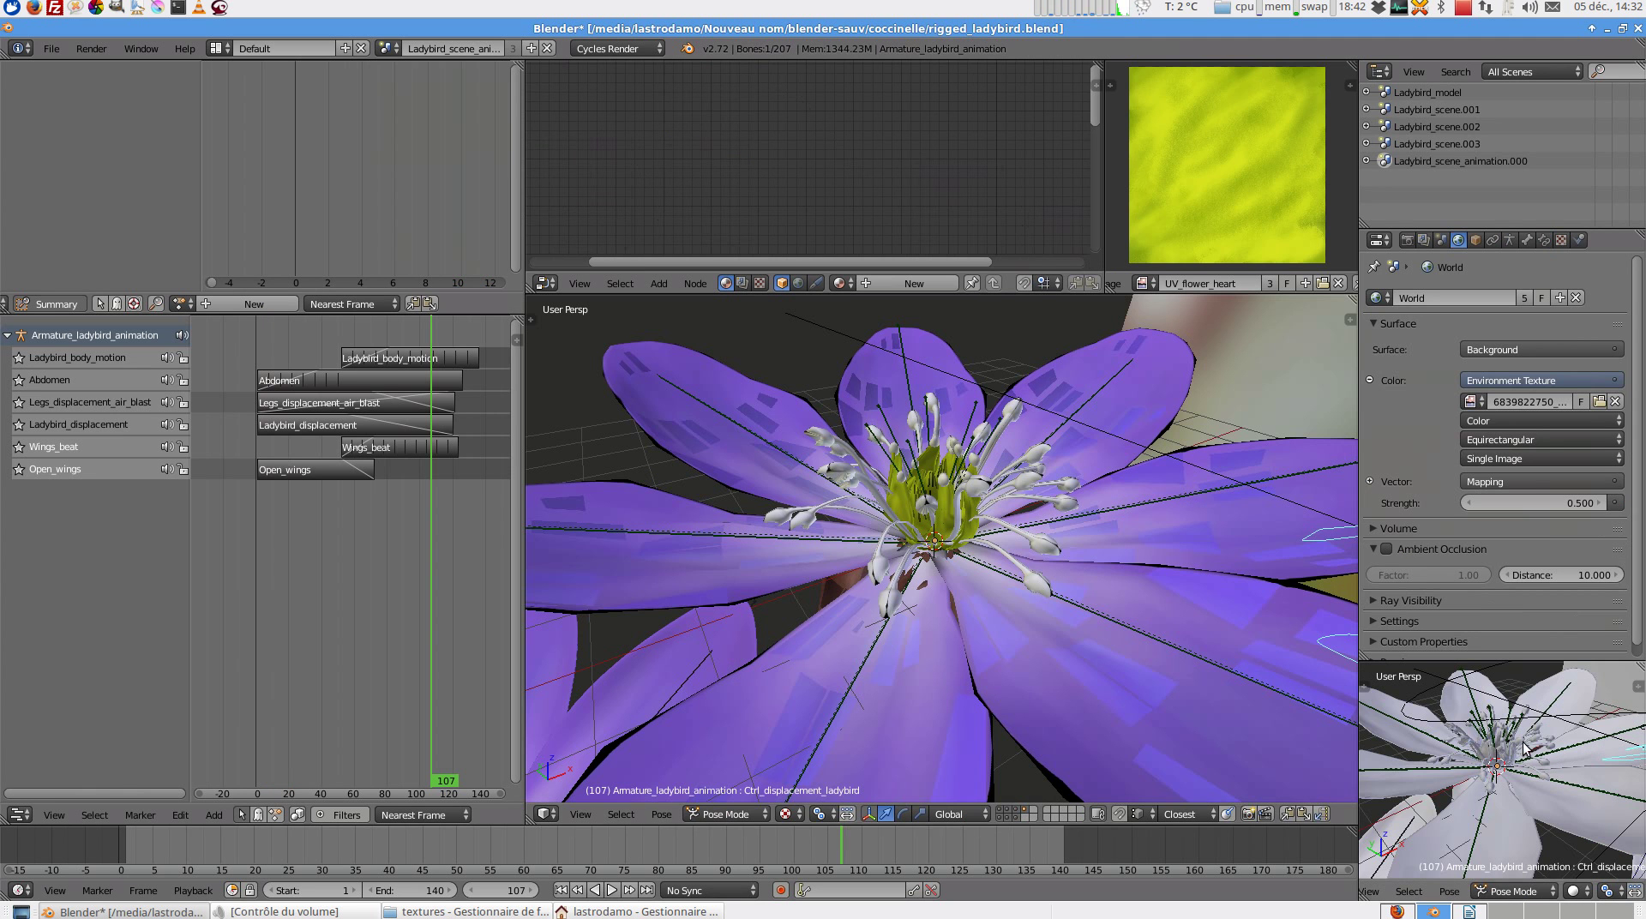
scroll(1509, 746, "down", 4)
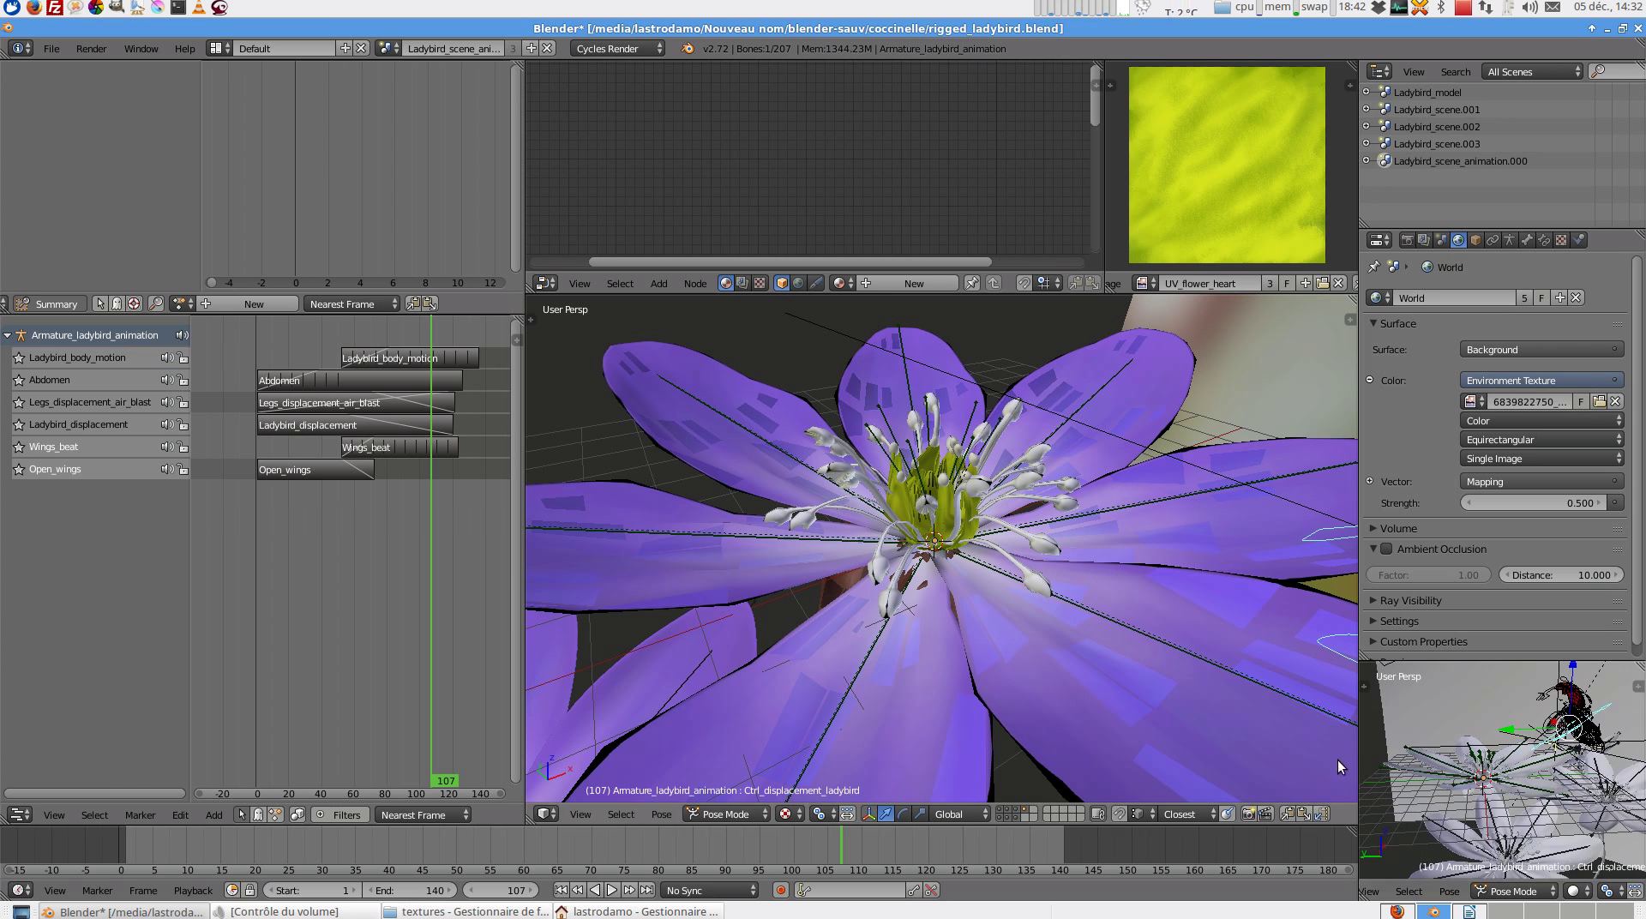
- Preview the ladybird and flowers with rendered shading in the small 3D view, turn rendered shading off, and deselect all bones
key("shift+z")
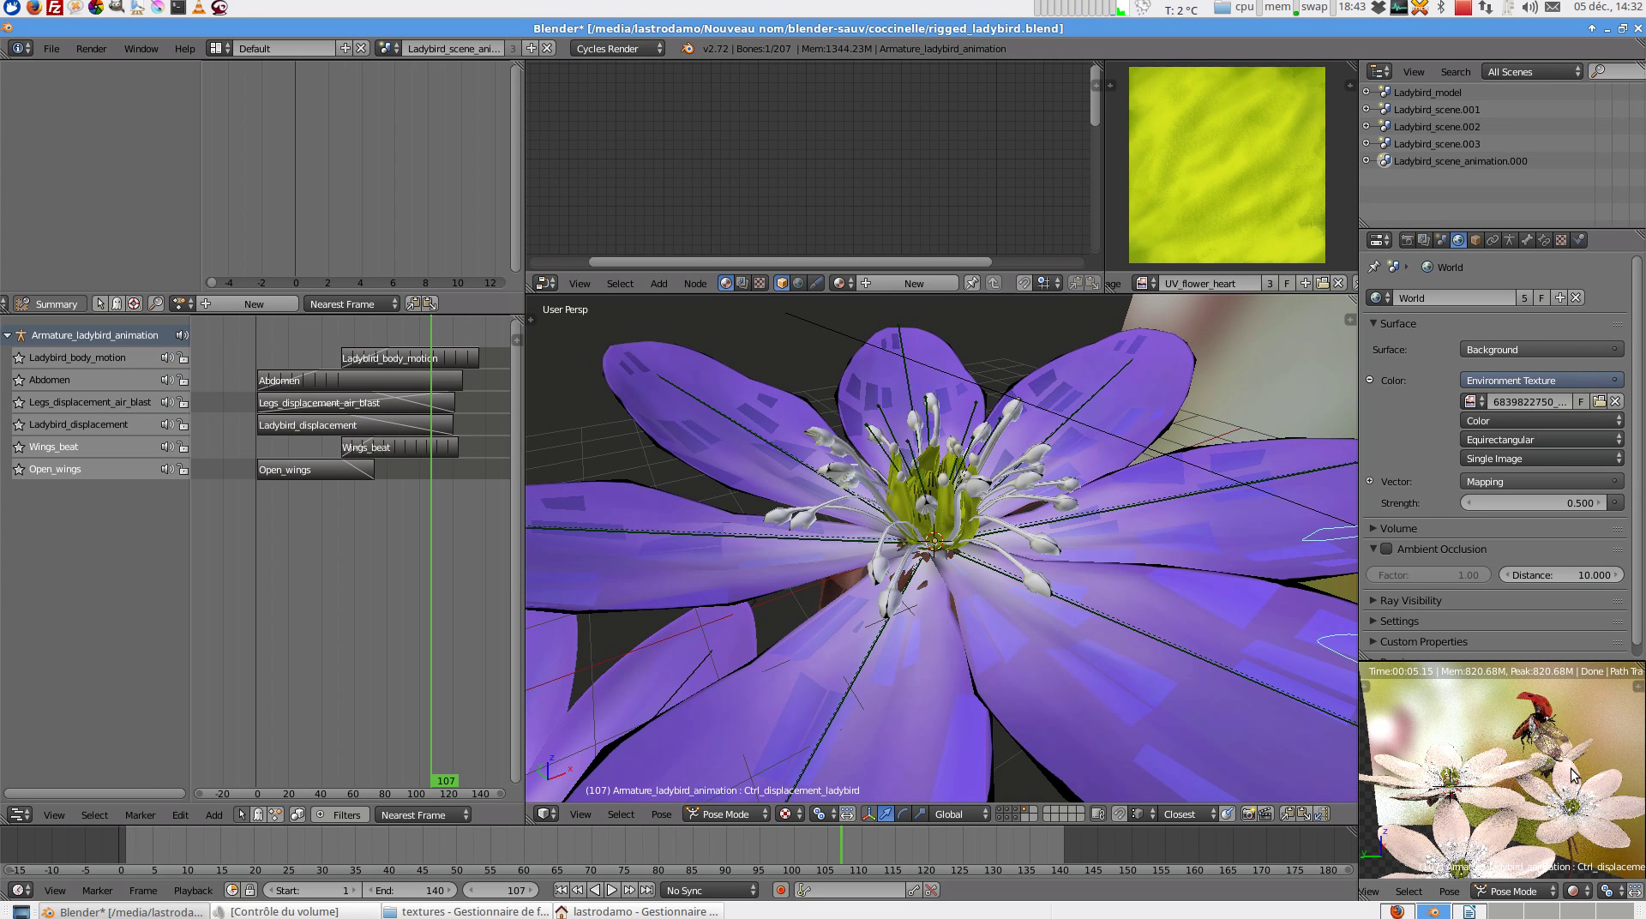
key("shift+z")
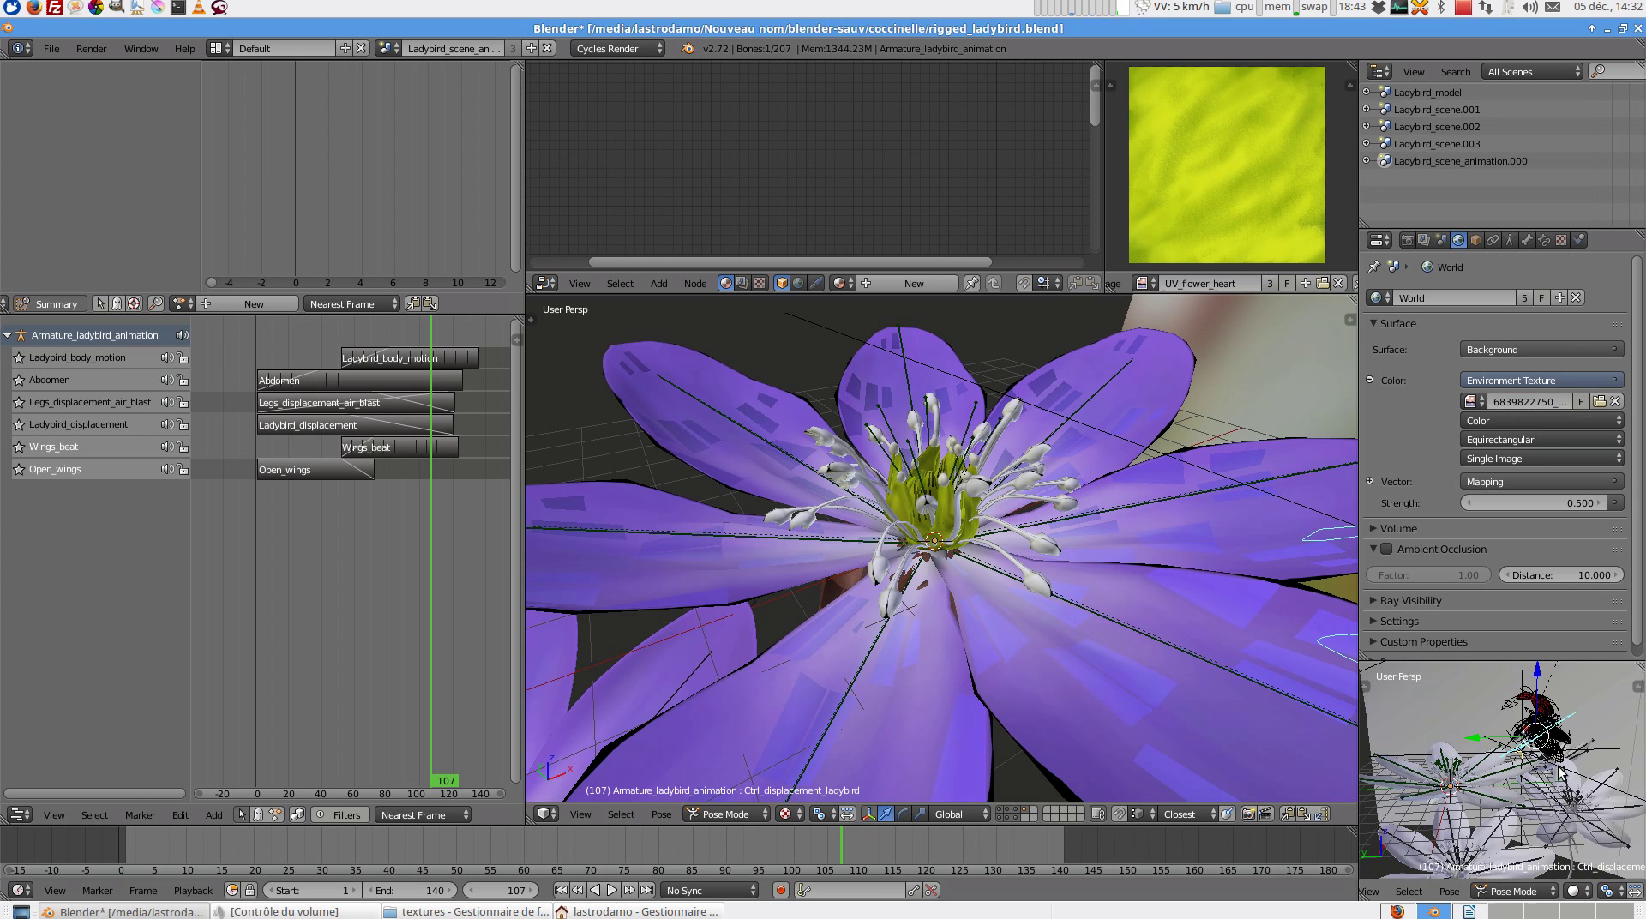
key("a")
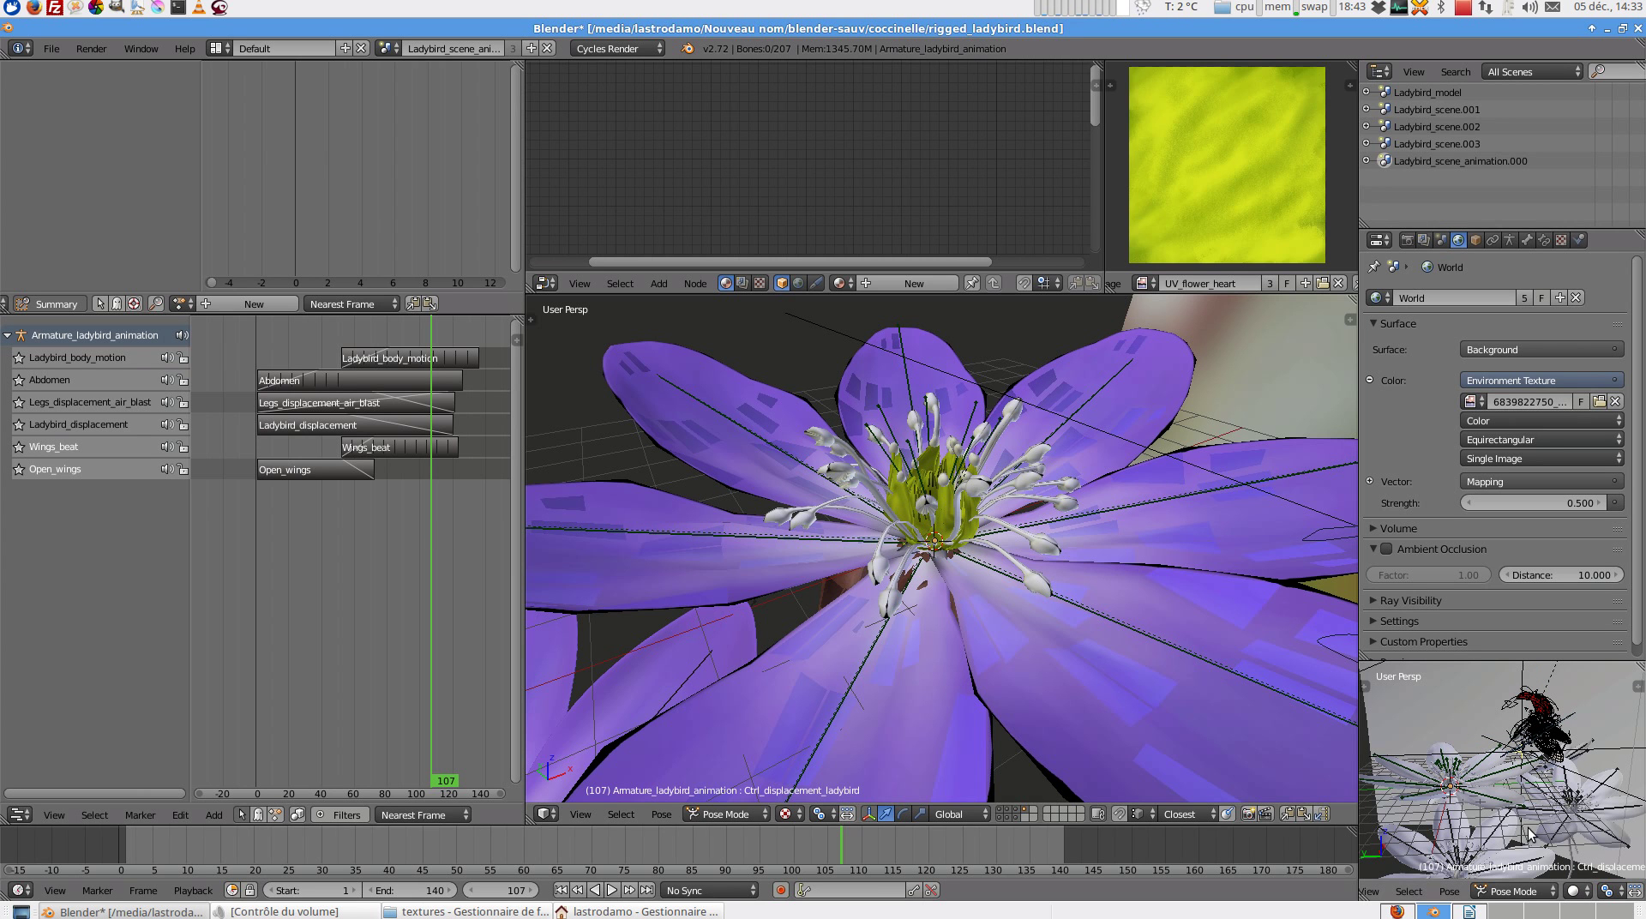
middle_click_drag(1511, 797, 1524, 767)
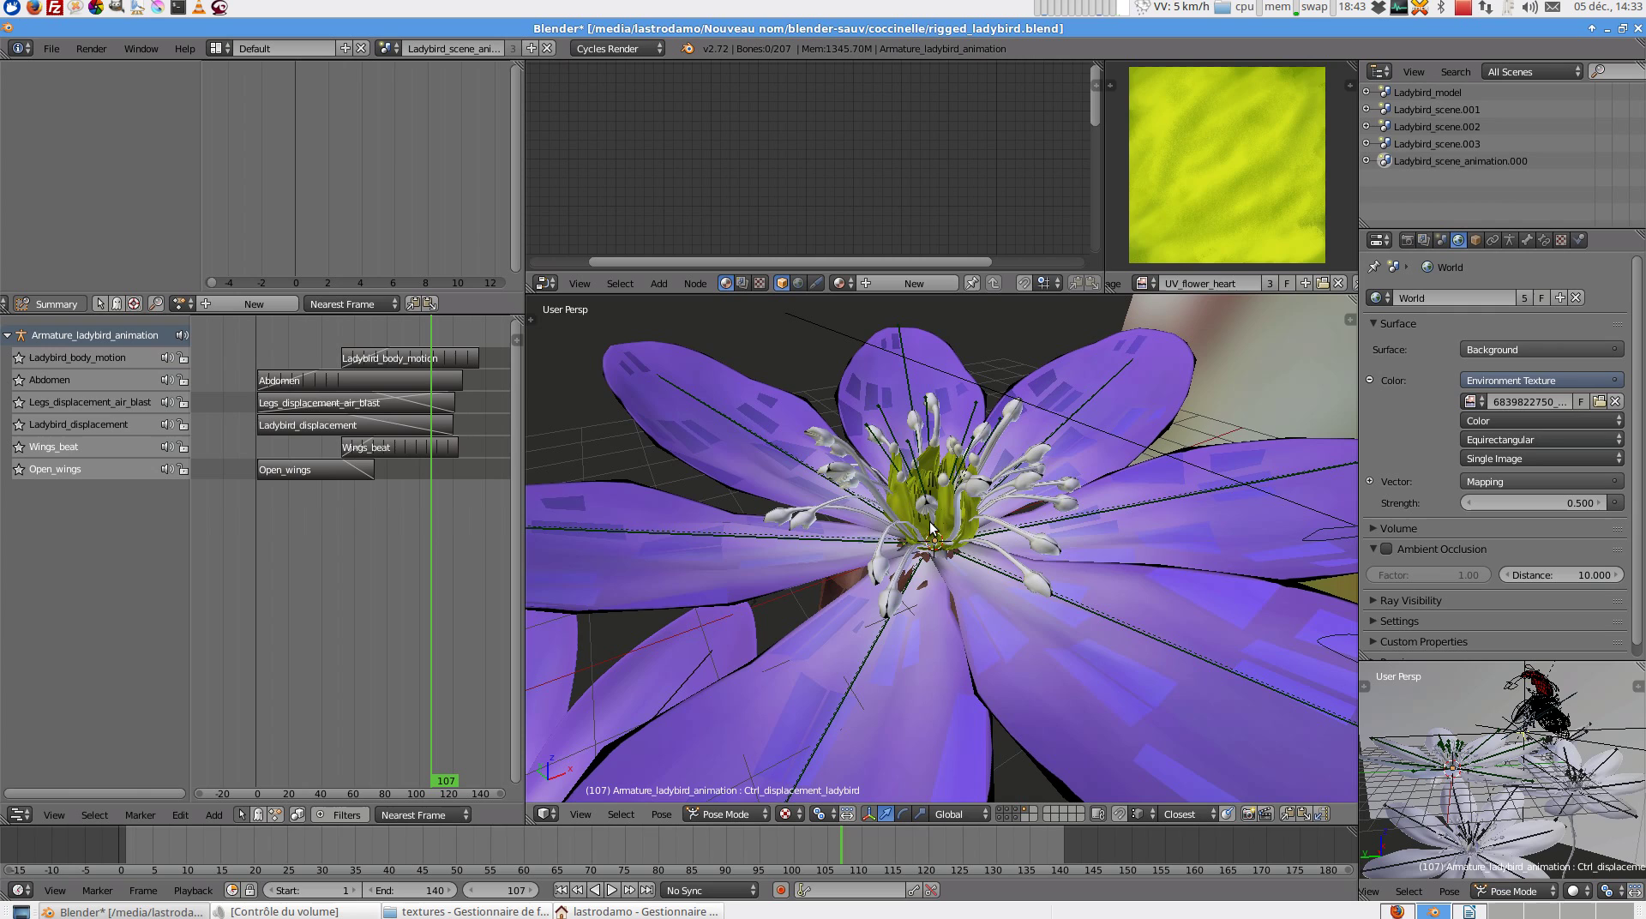
- Examine the flower's centre and the whole arrangement of flowers, ladybird and background image in the main 3D view
scroll(995, 518, "down", 4)
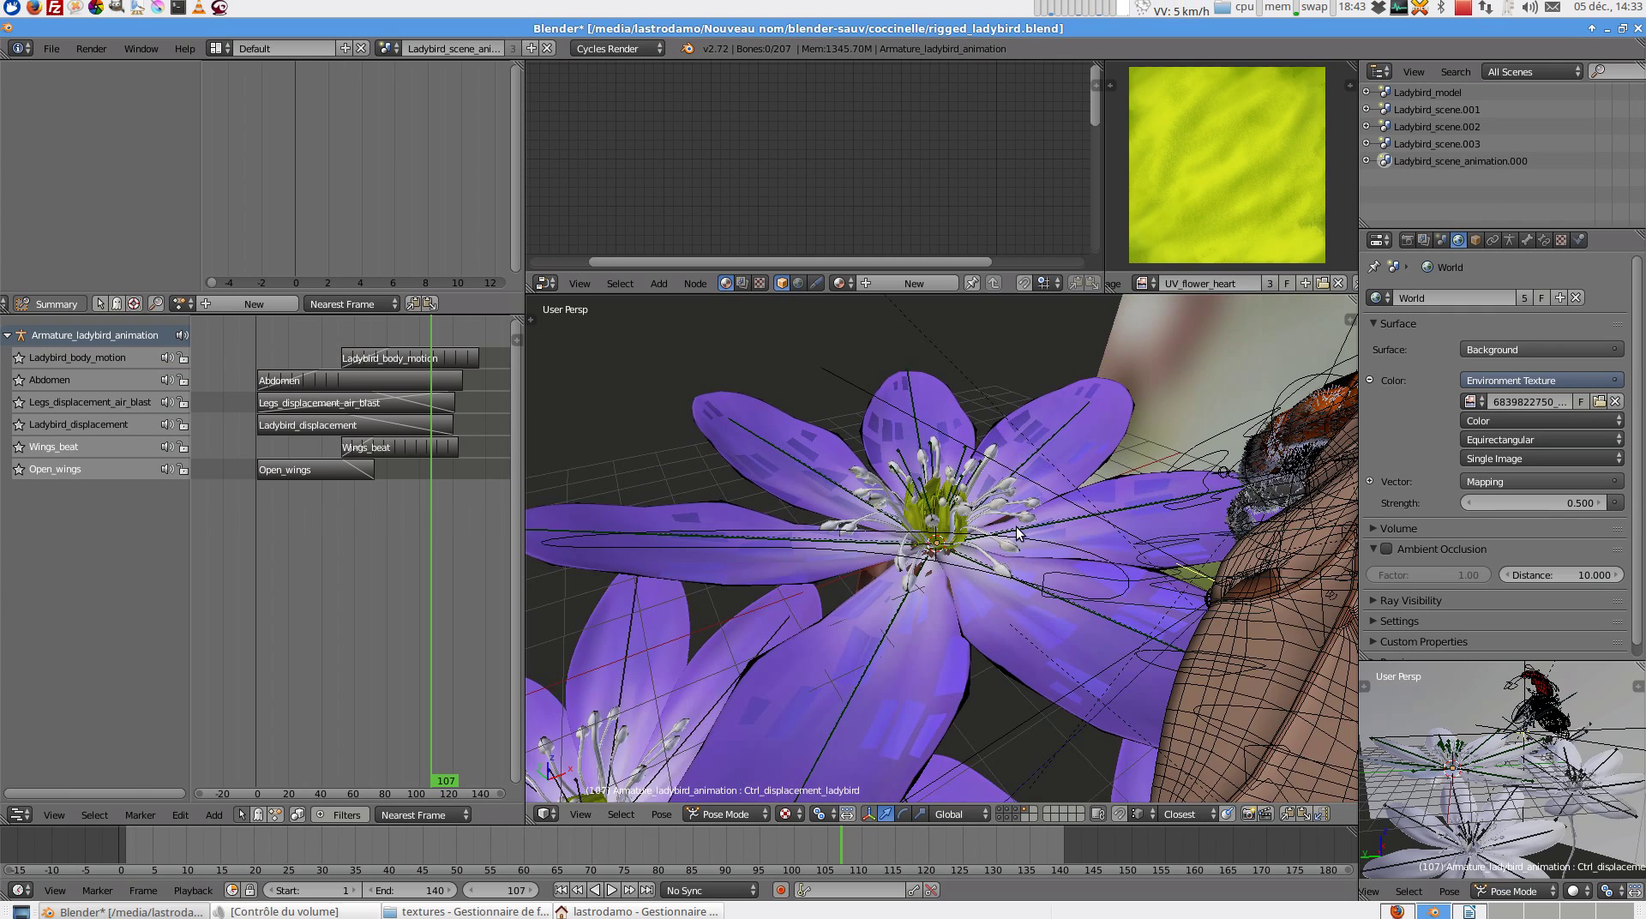
scroll(966, 530, "down", 5)
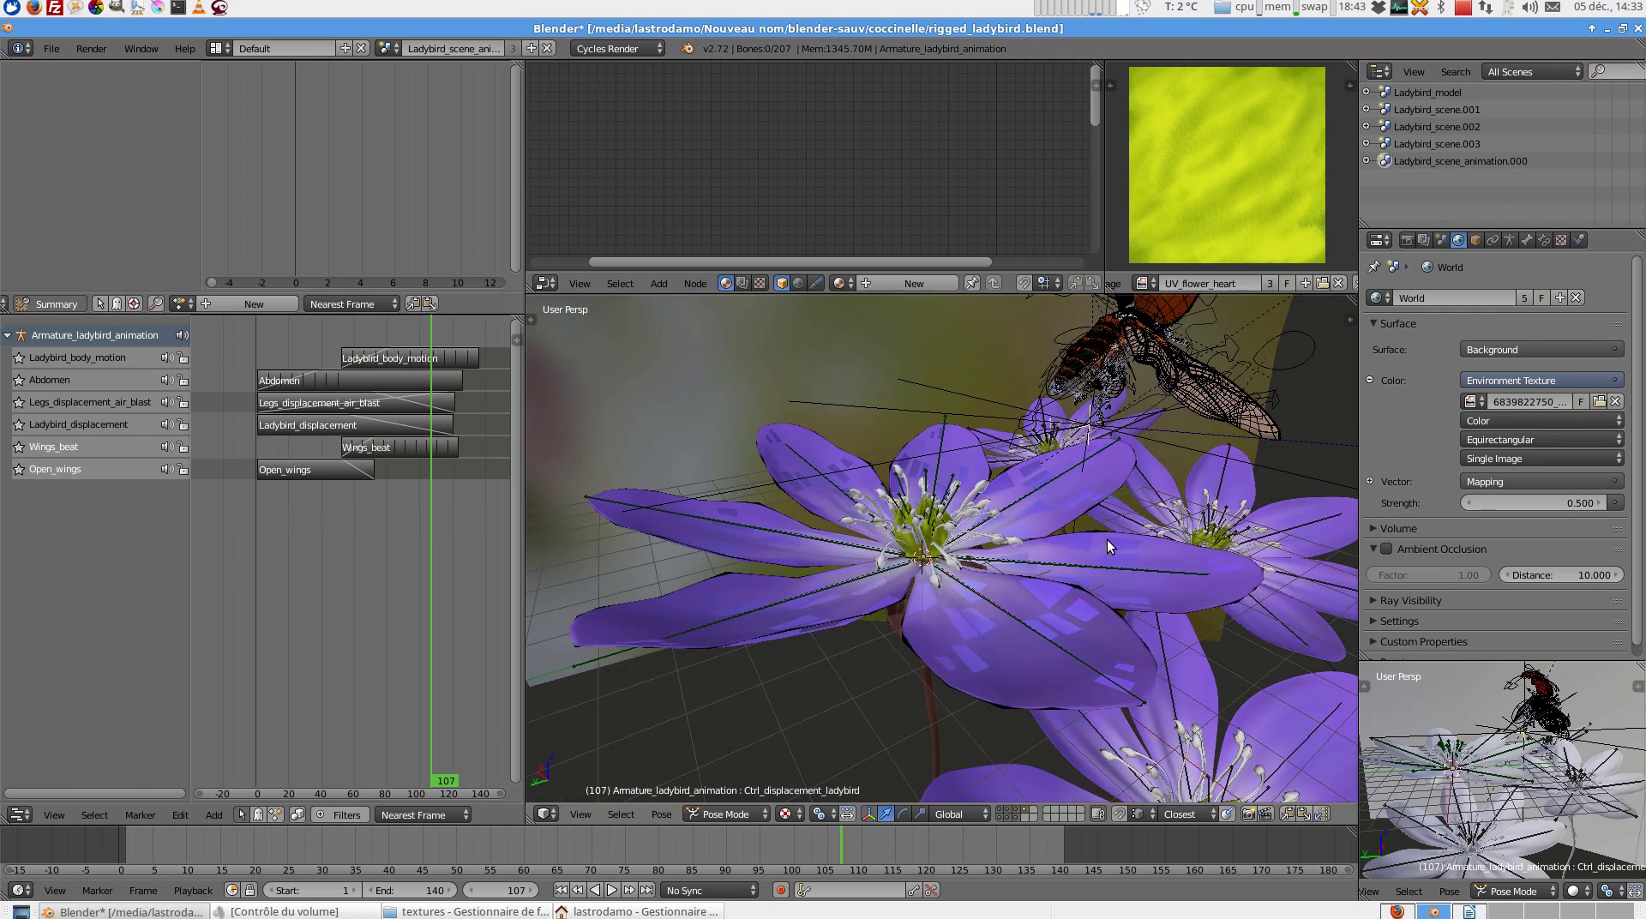
middle_click_drag(1153, 494, 1124, 517)
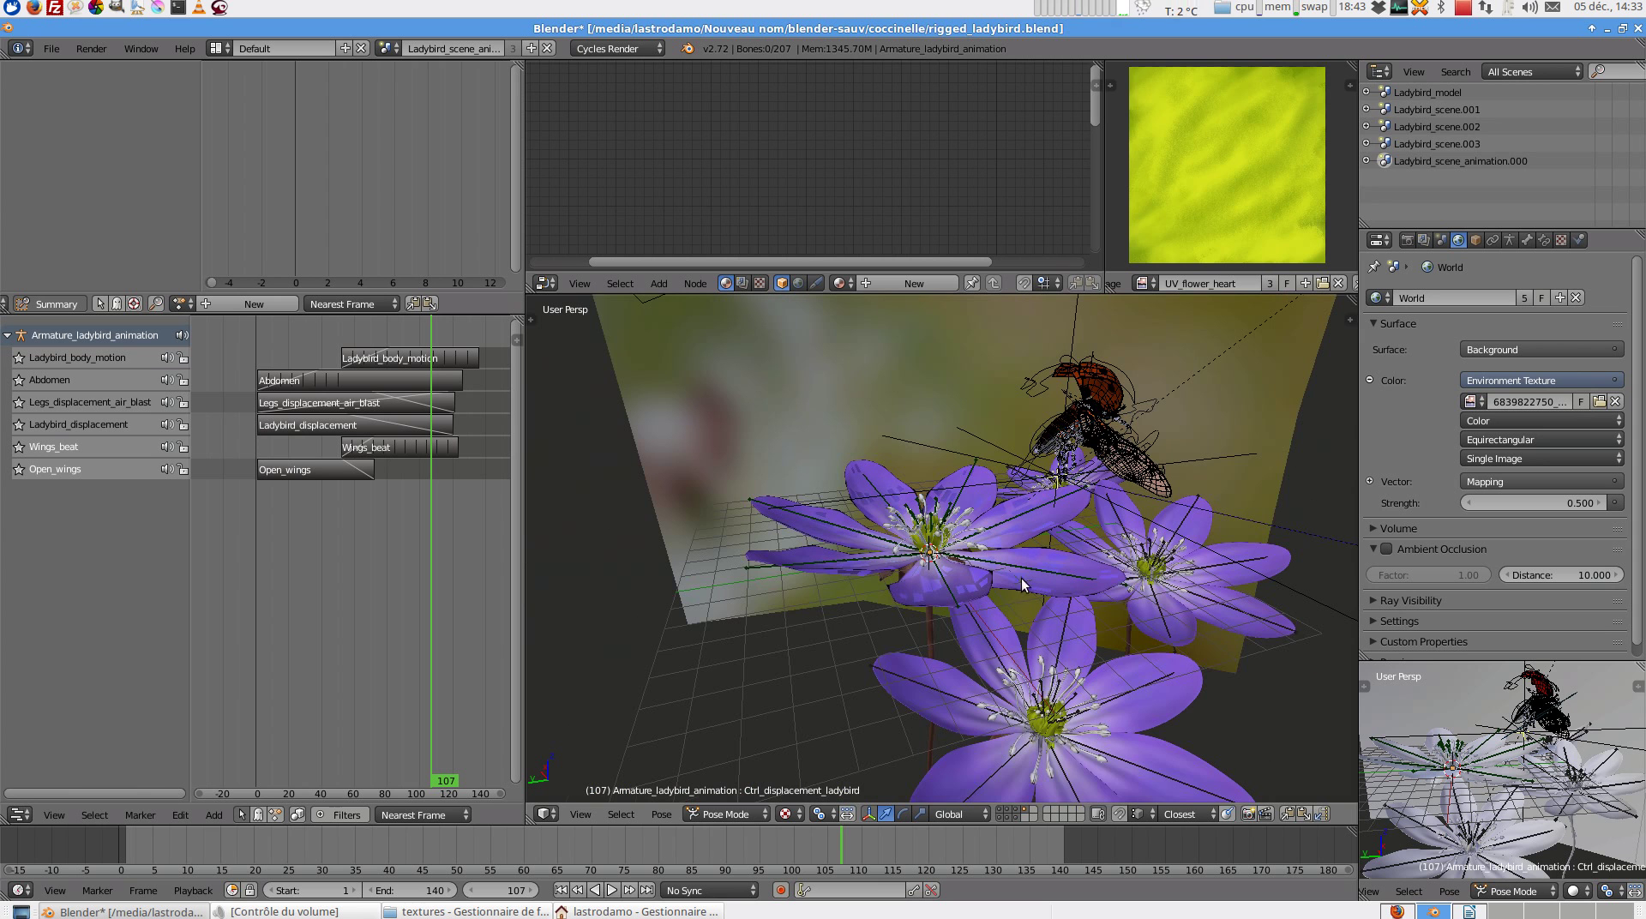
scroll(1020, 578, "up", 1)
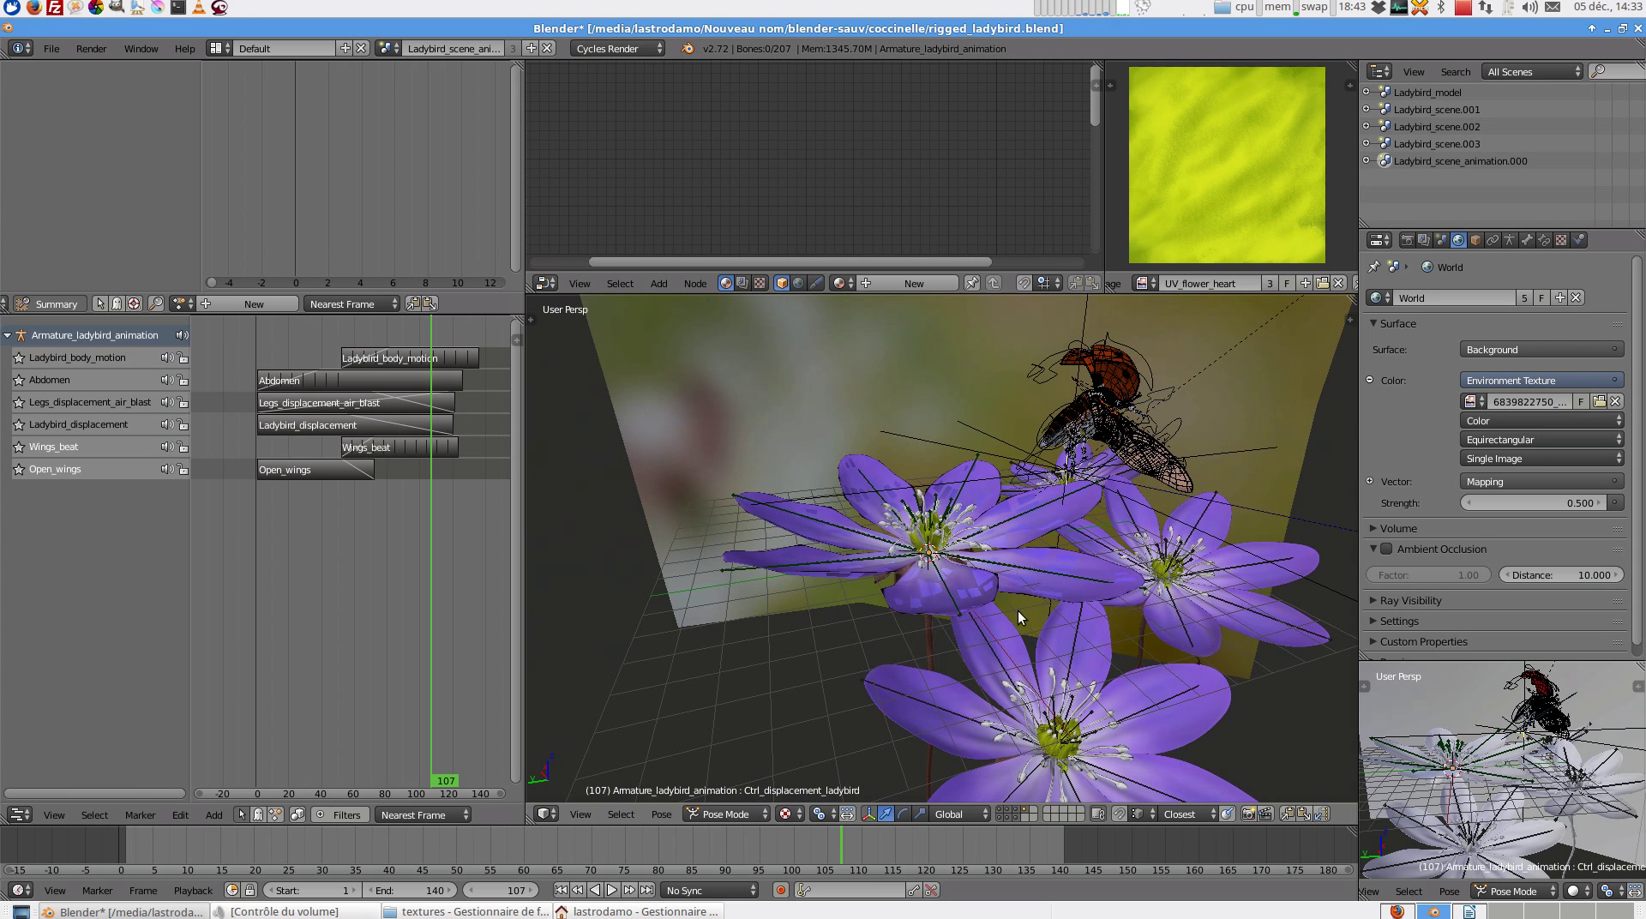
- Switch to the file manager to look through the textures folder, and return to the ladybird and flowers in Blender
left_click(478, 911)
scroll(664, 494, "down", 5)
scroll(665, 500, "up", 5)
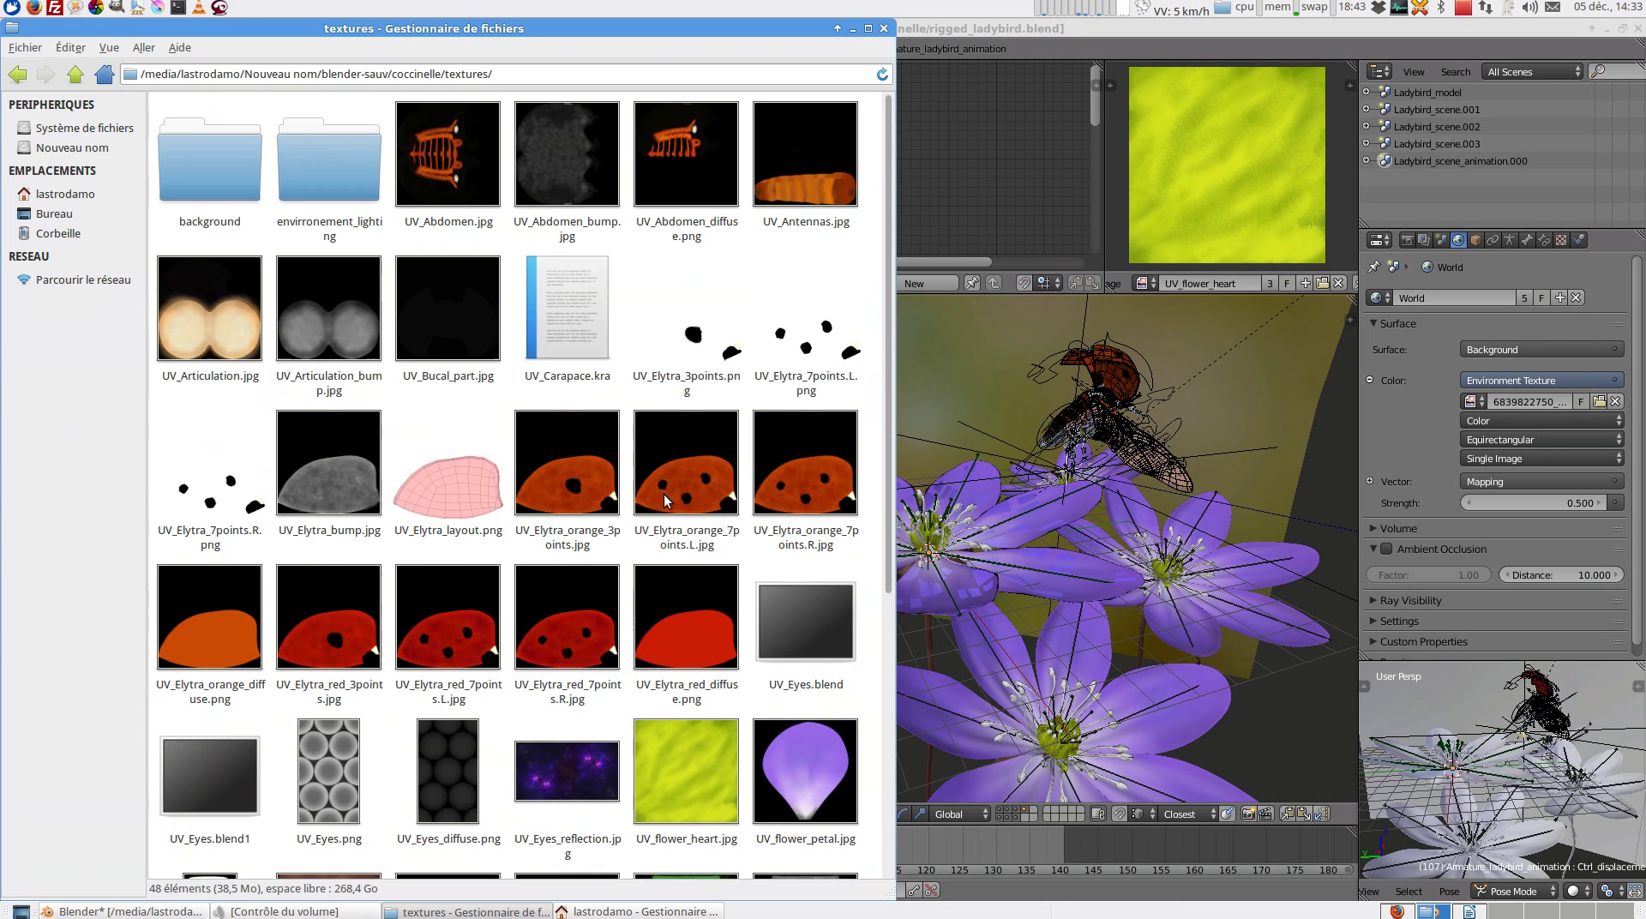
left_click(1160, 27)
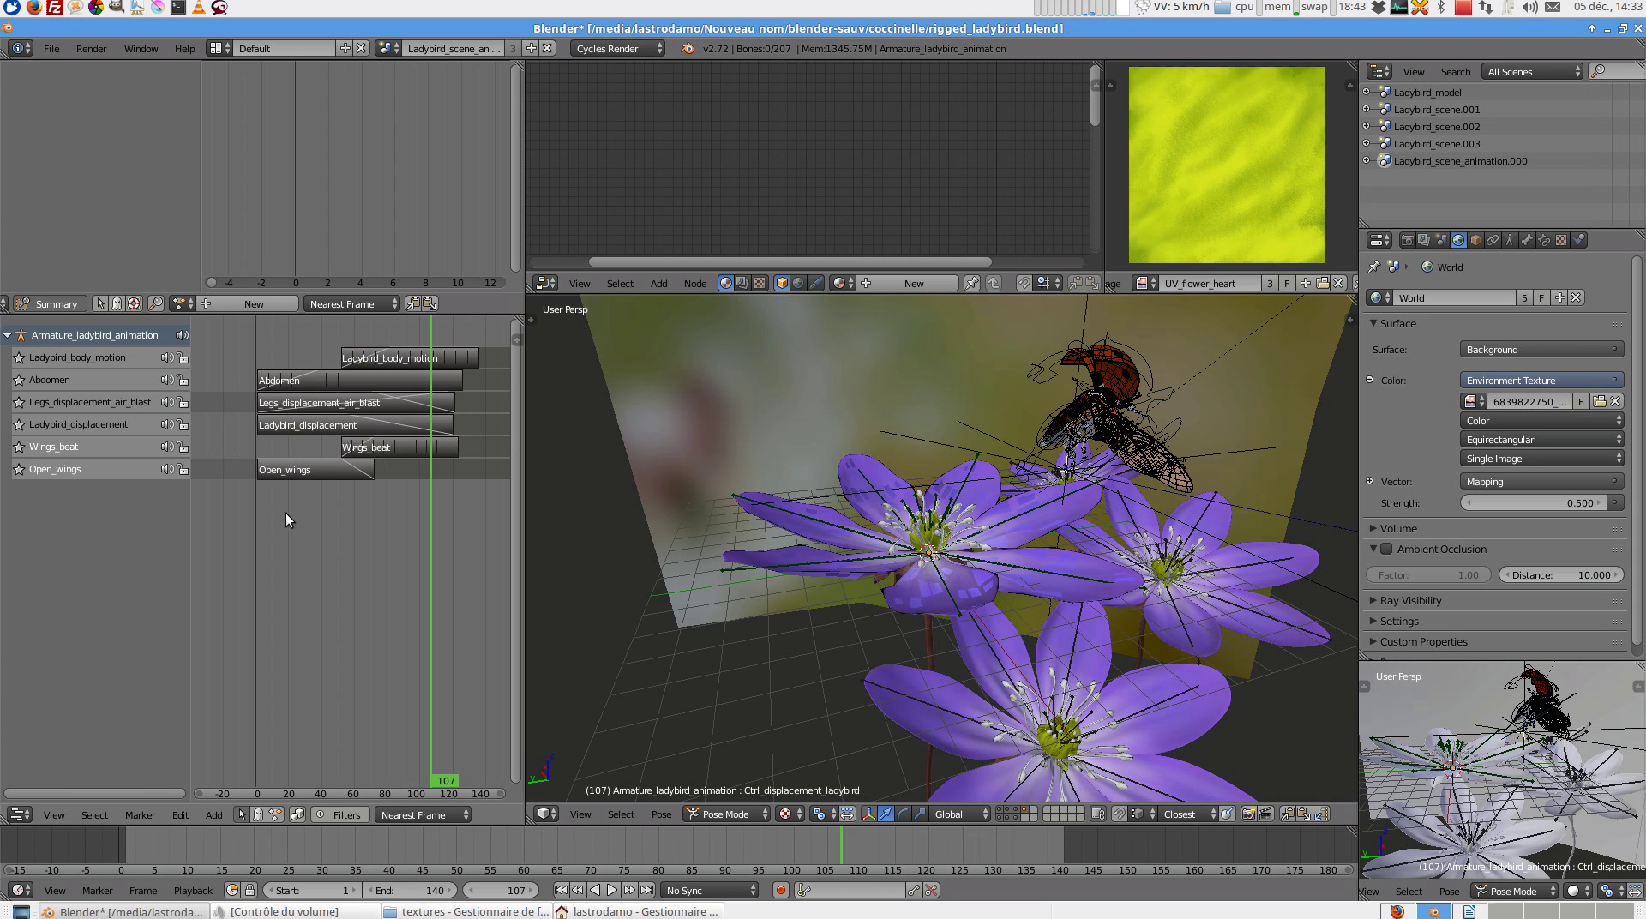
middle_click_drag(1071, 552, 1148, 537)
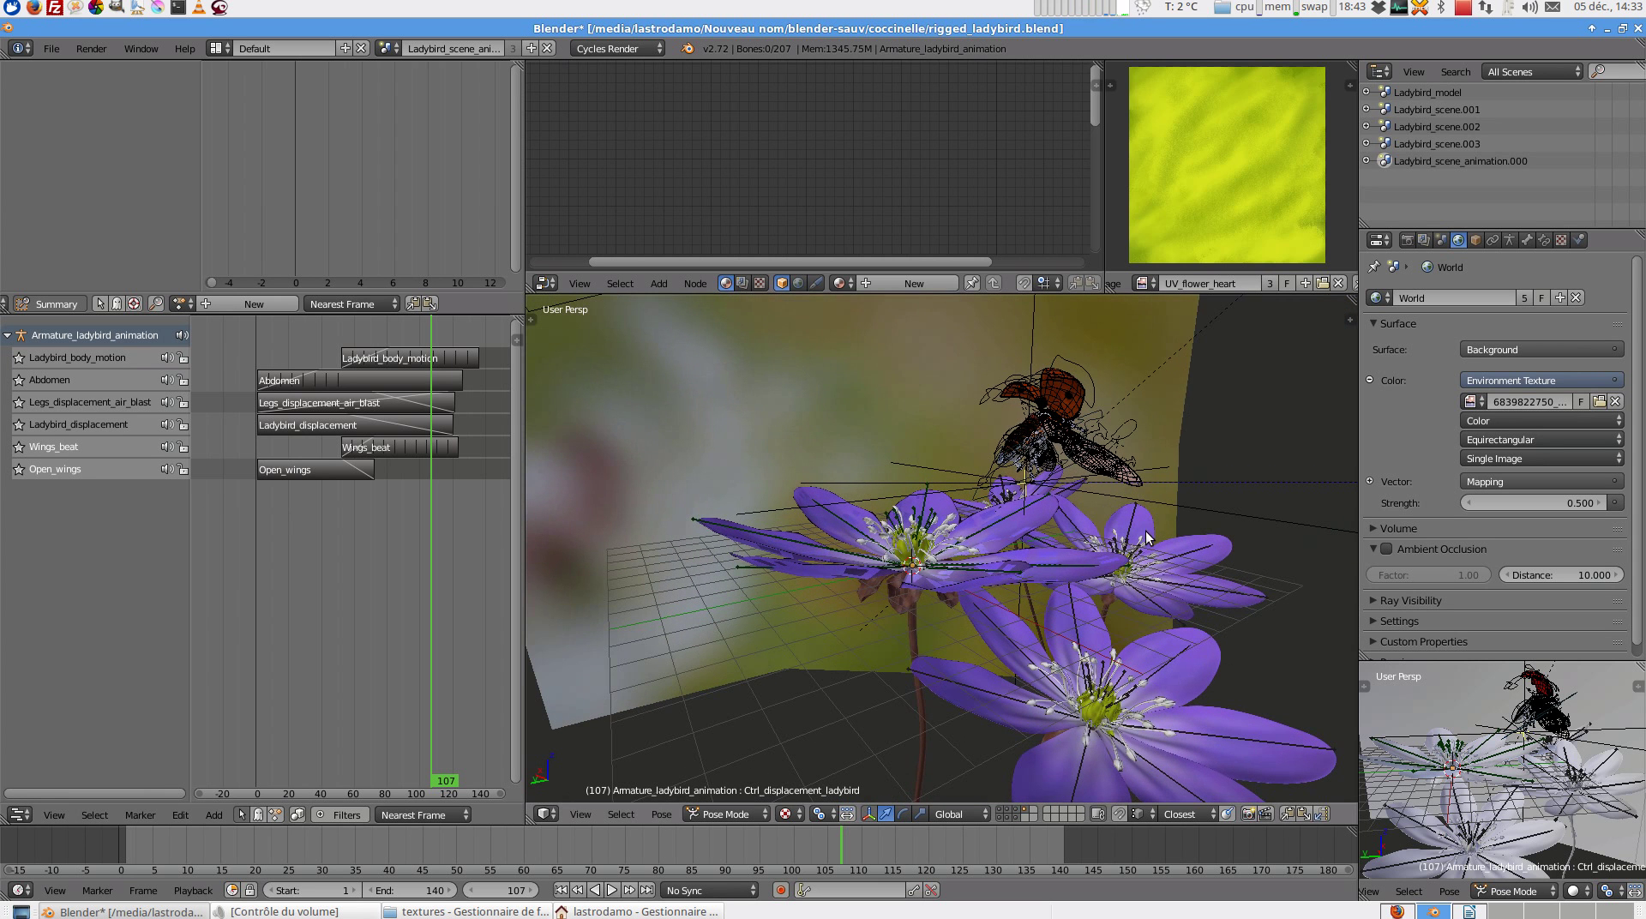